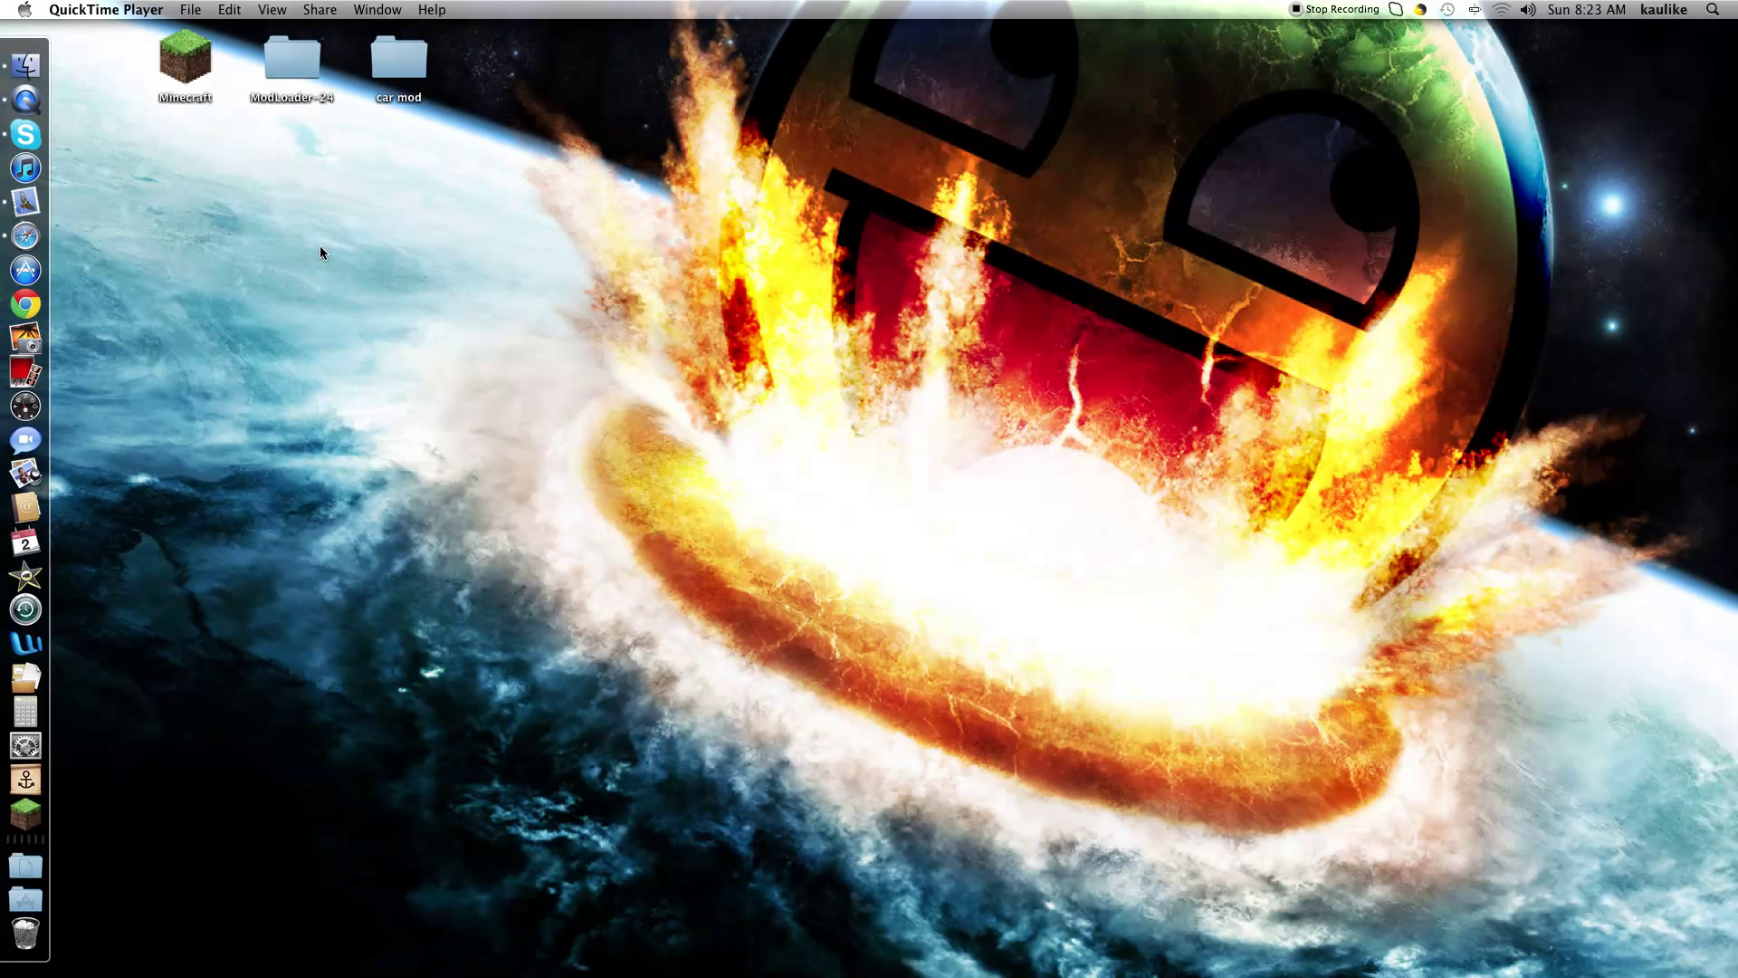
Bring the Risugami's Mods forum window forward and scroll through it.
{"action": "key", "text": "ctrl+Down"}
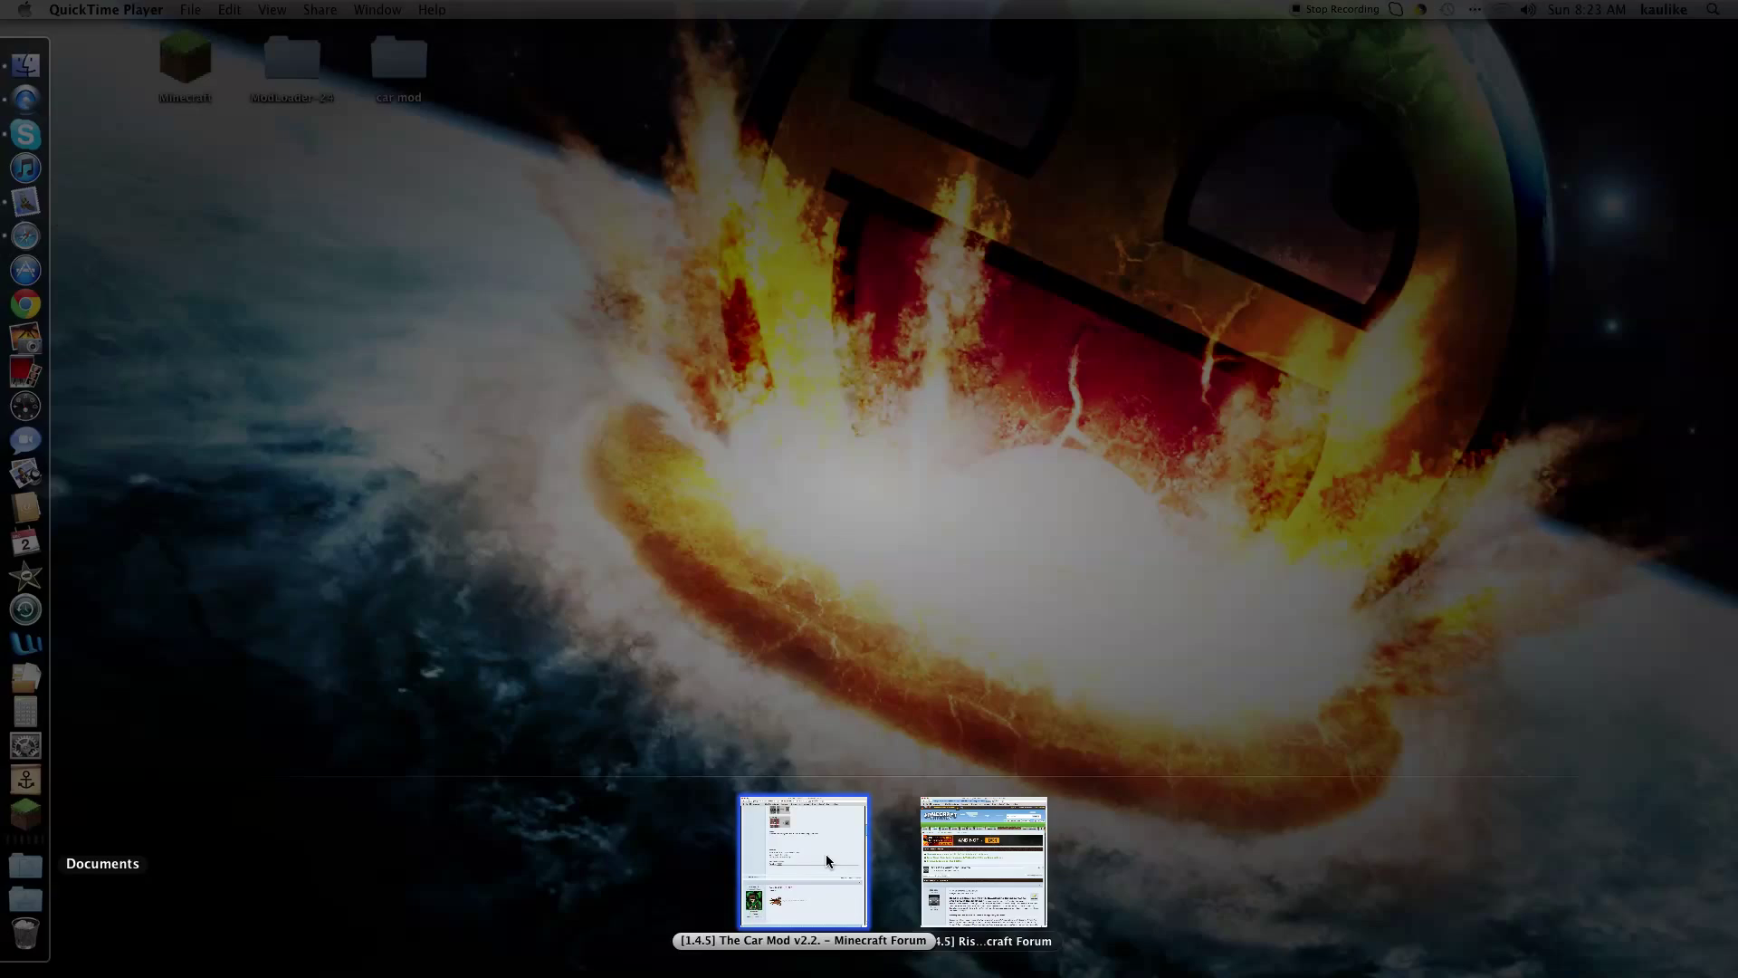
{"action": "left_click", "coordinate": [932, 855]}
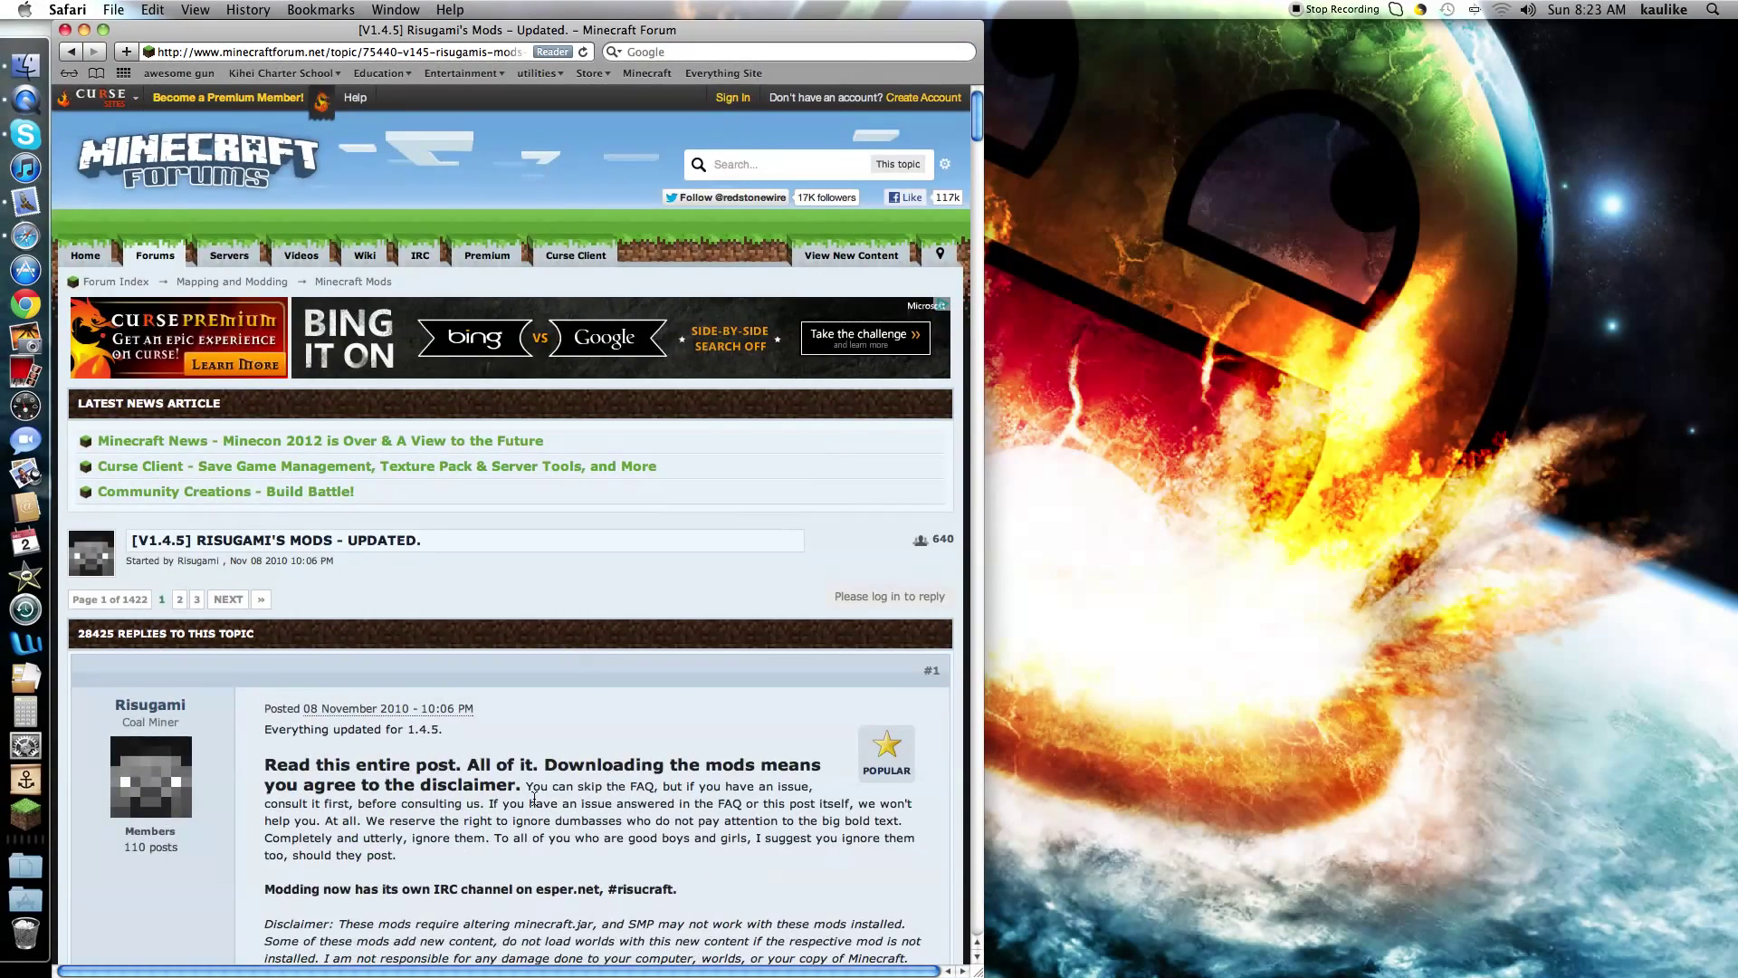
{"action": "scroll", "coordinate": [574, 840], "scroll_direction": "down", "scroll_amount": 5}
{"action": "scroll", "coordinate": [574, 840], "scroll_direction": "down", "scroll_amount": 15}
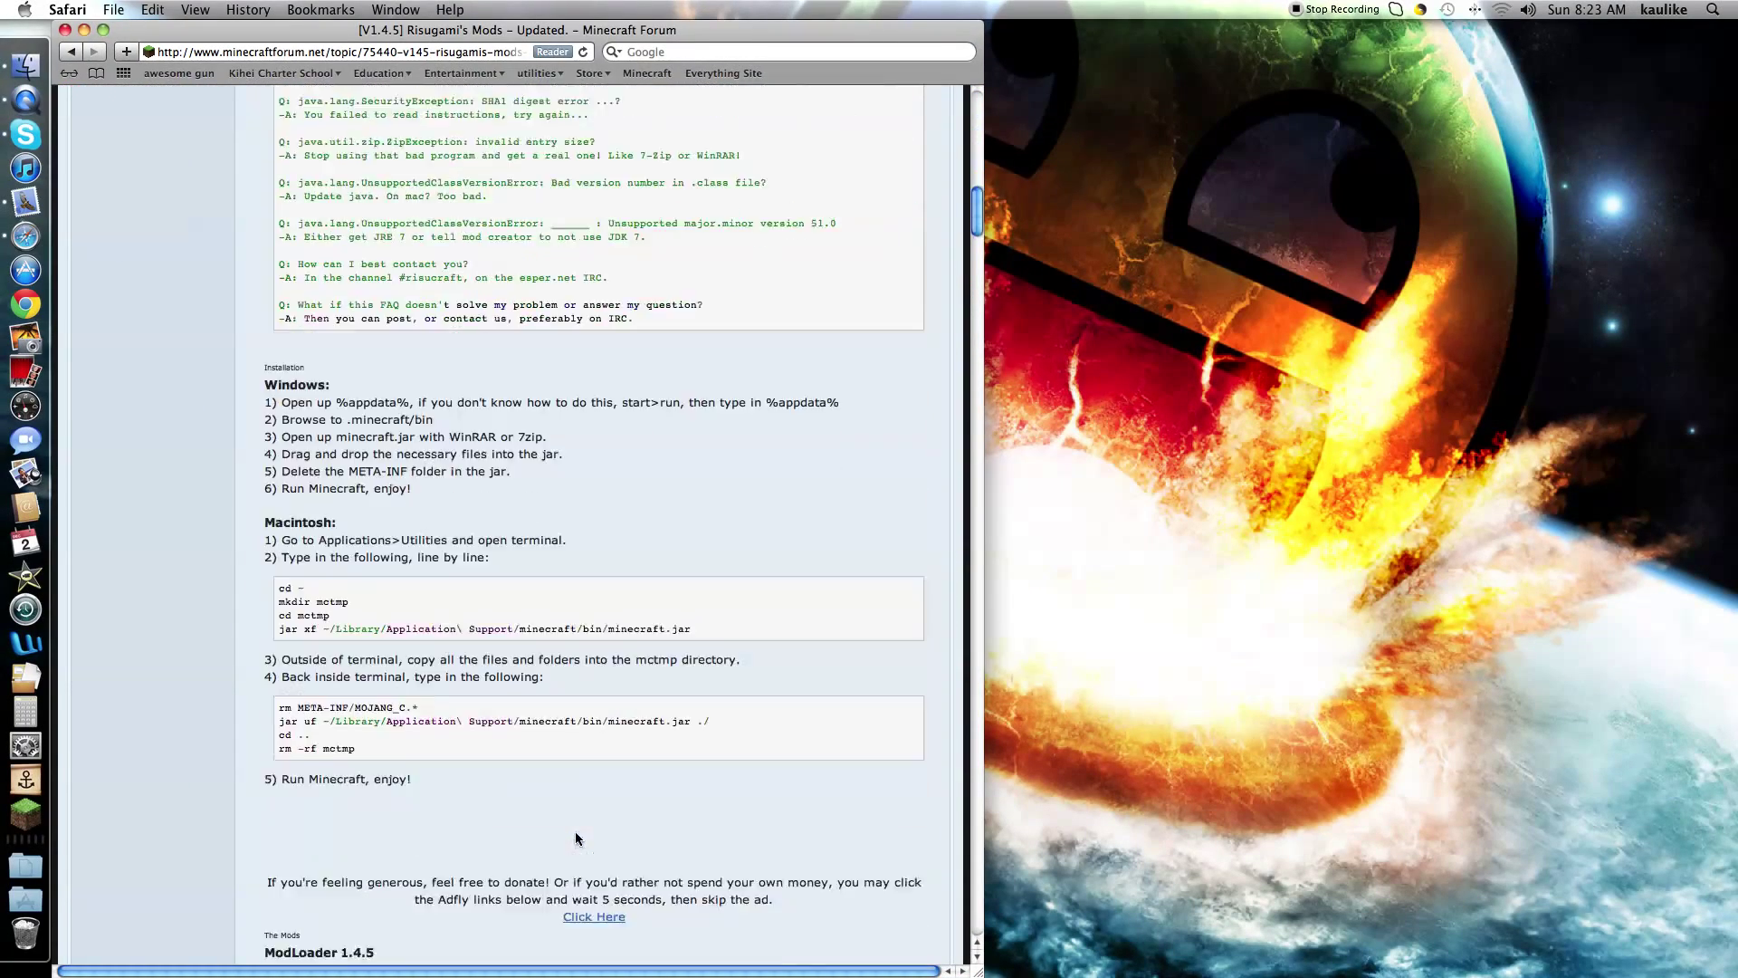
{"action": "scroll", "coordinate": [577, 837], "scroll_direction": "down", "scroll_amount": 5}
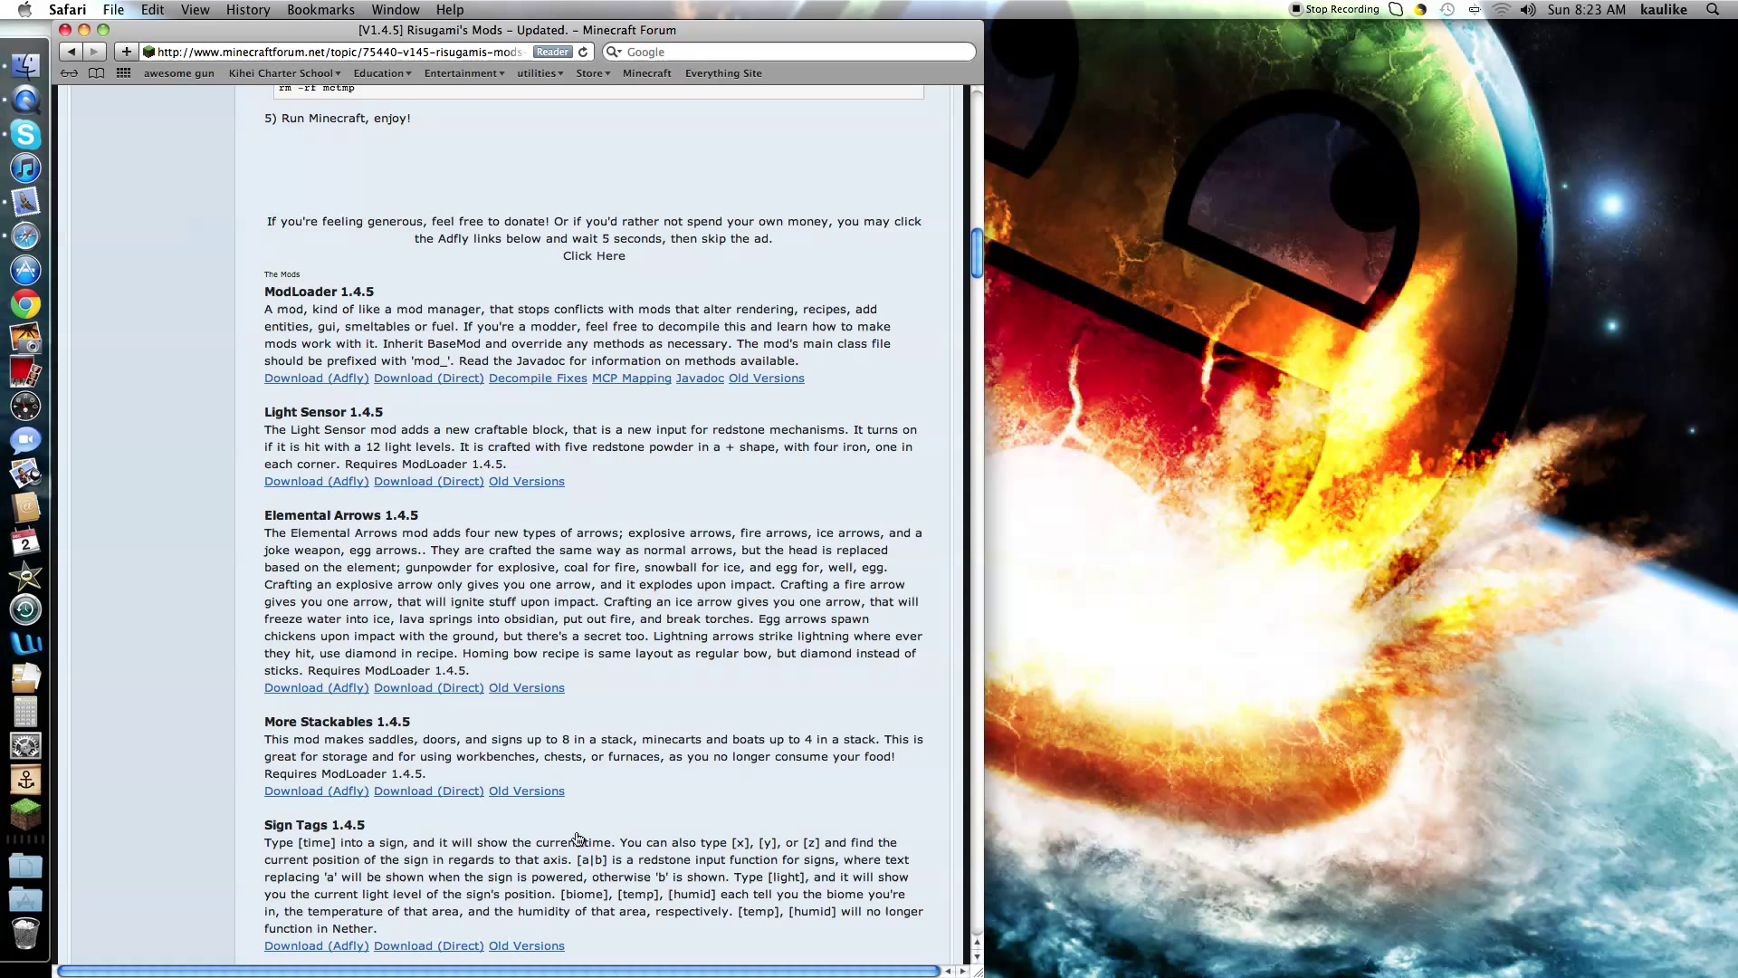
Search Google for 'risugami everything updated', open the forum topic and scroll to ModLoader 1.4.5.
{"action": "left_click", "coordinate": [662, 50]}
{"action": "type", "text": "ri"}
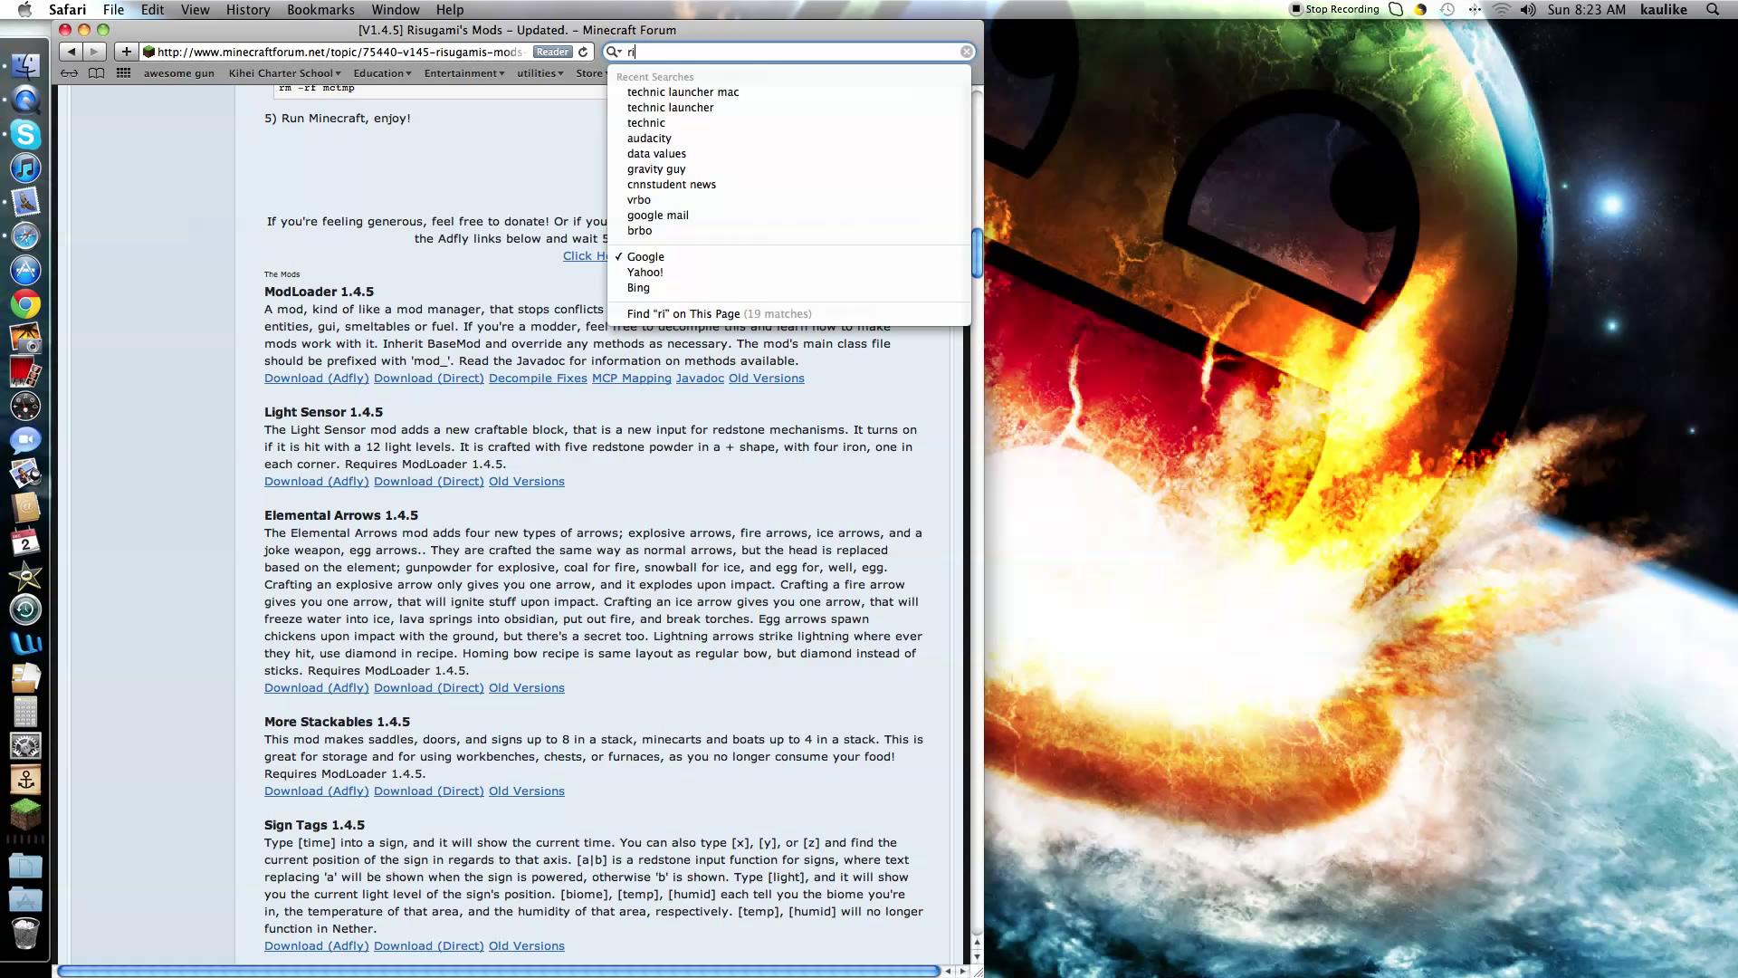
{"action": "type", "text": "sugamis "}
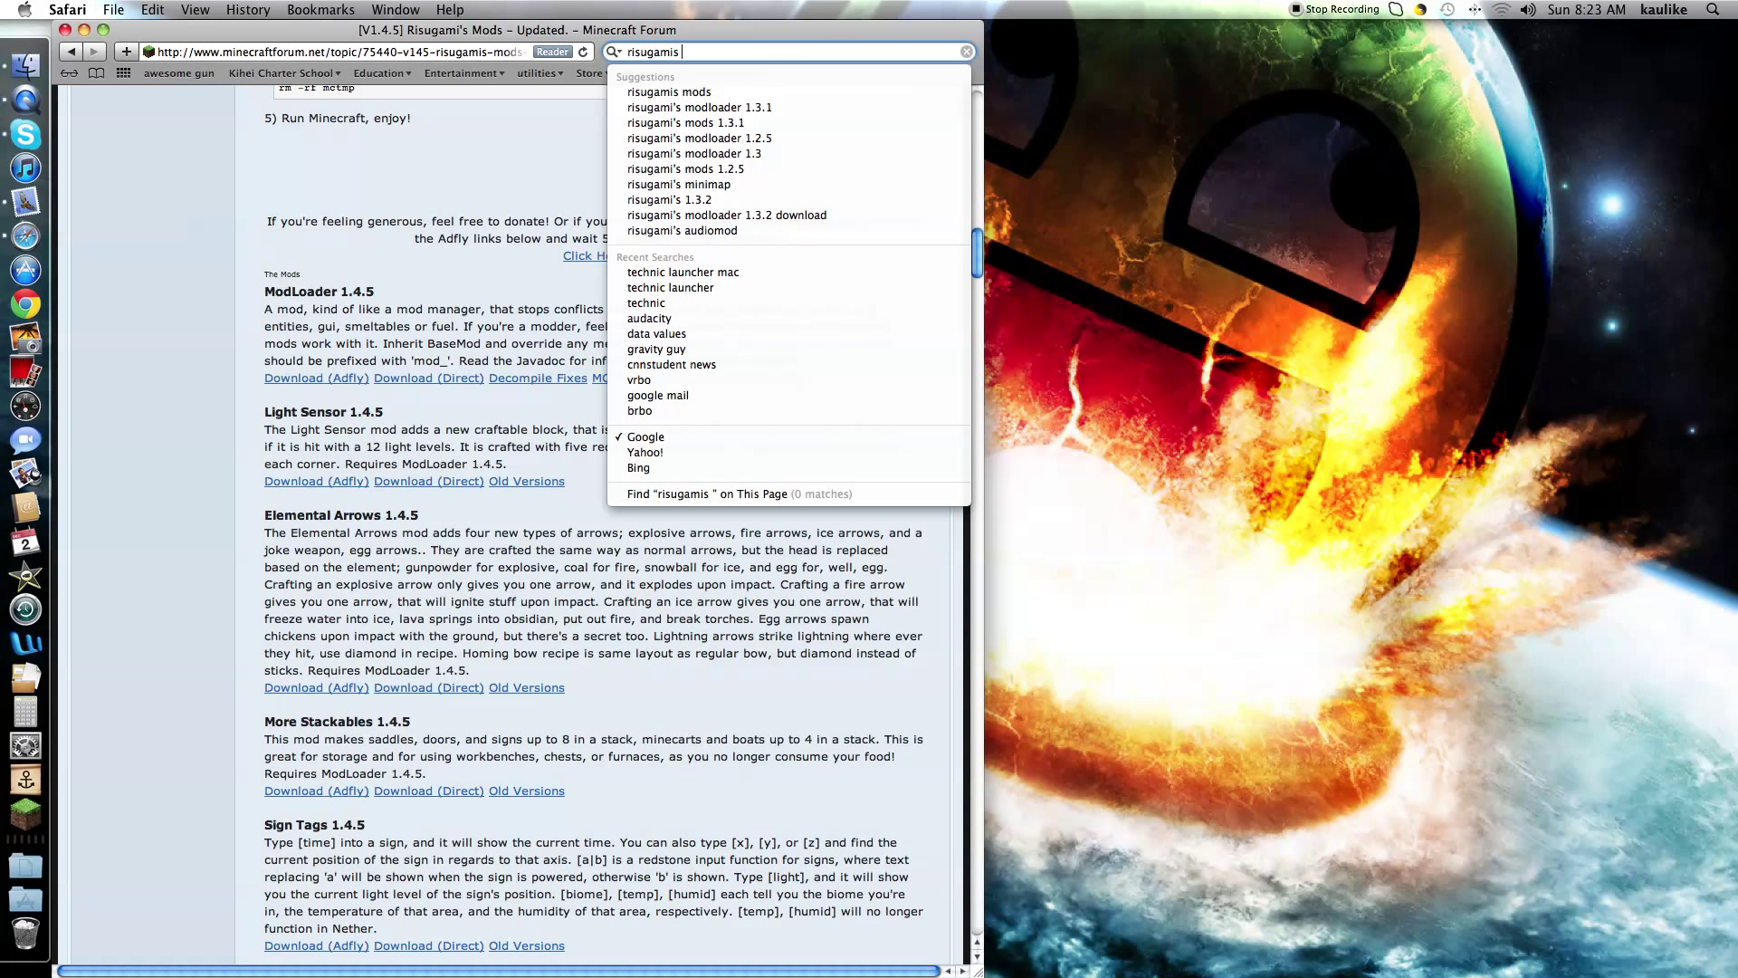
{"action": "type", "text": "everything updated"}
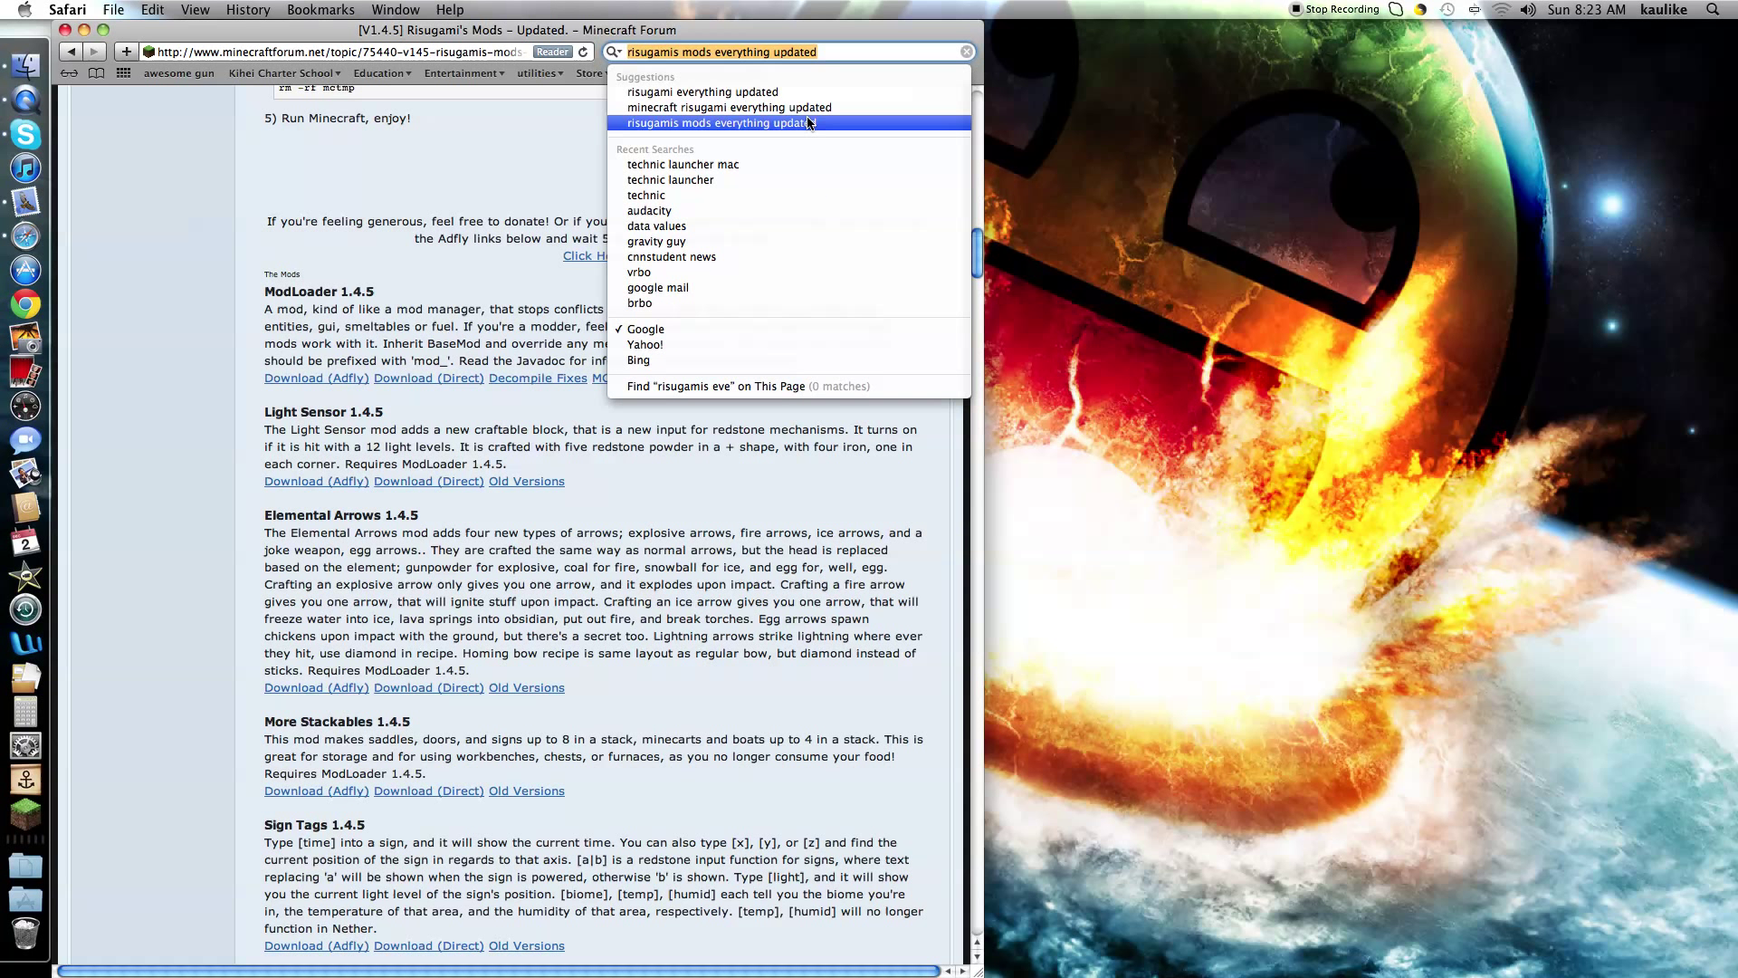
{"action": "left_click", "coordinate": [792, 95]}
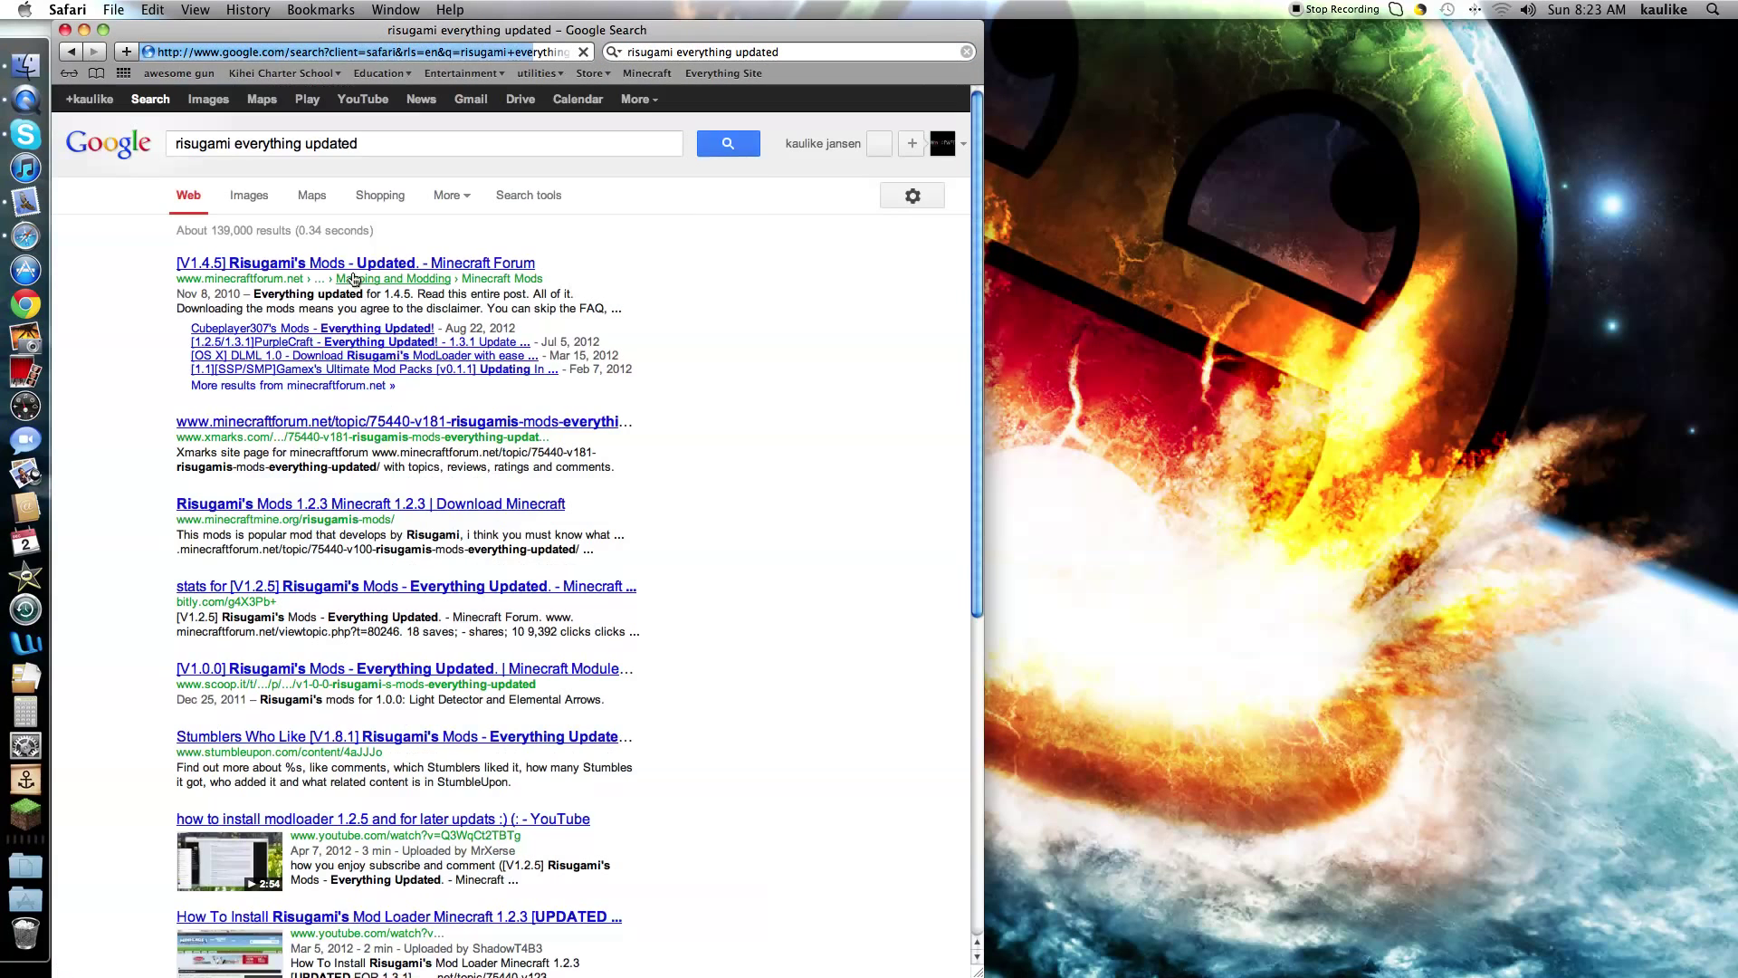
{"action": "left_click", "coordinate": [354, 264]}
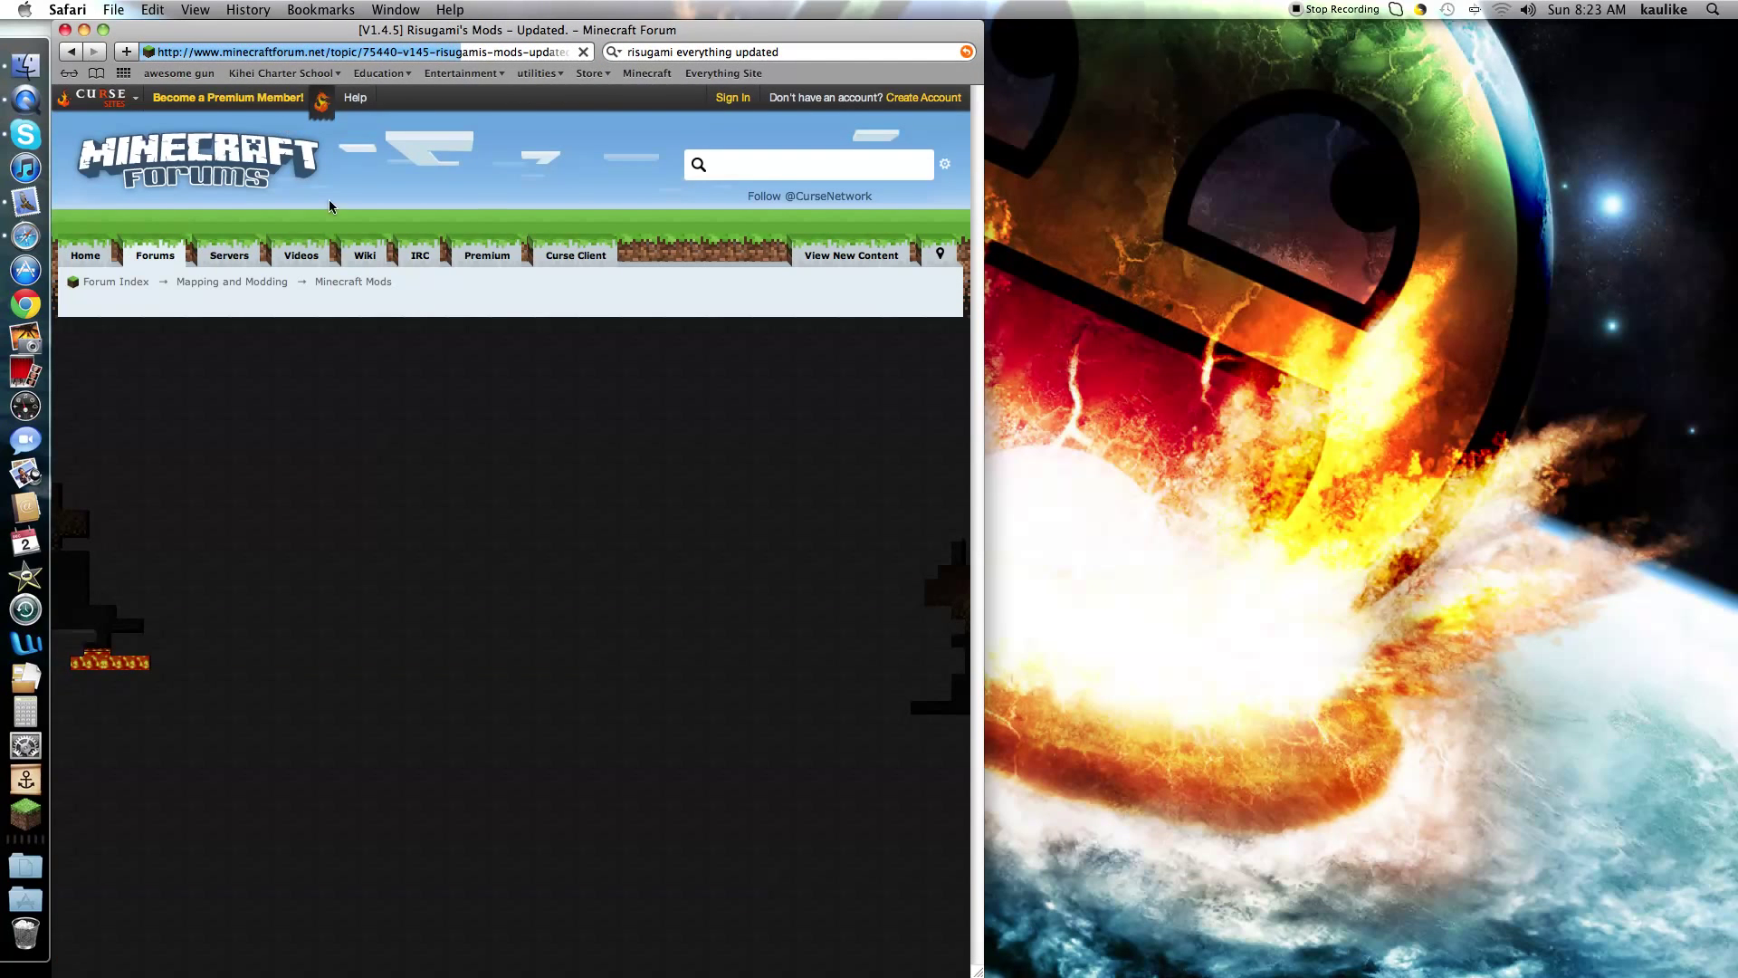
{"action": "scroll", "coordinate": [562, 604], "scroll_direction": "down", "scroll_amount": 10}
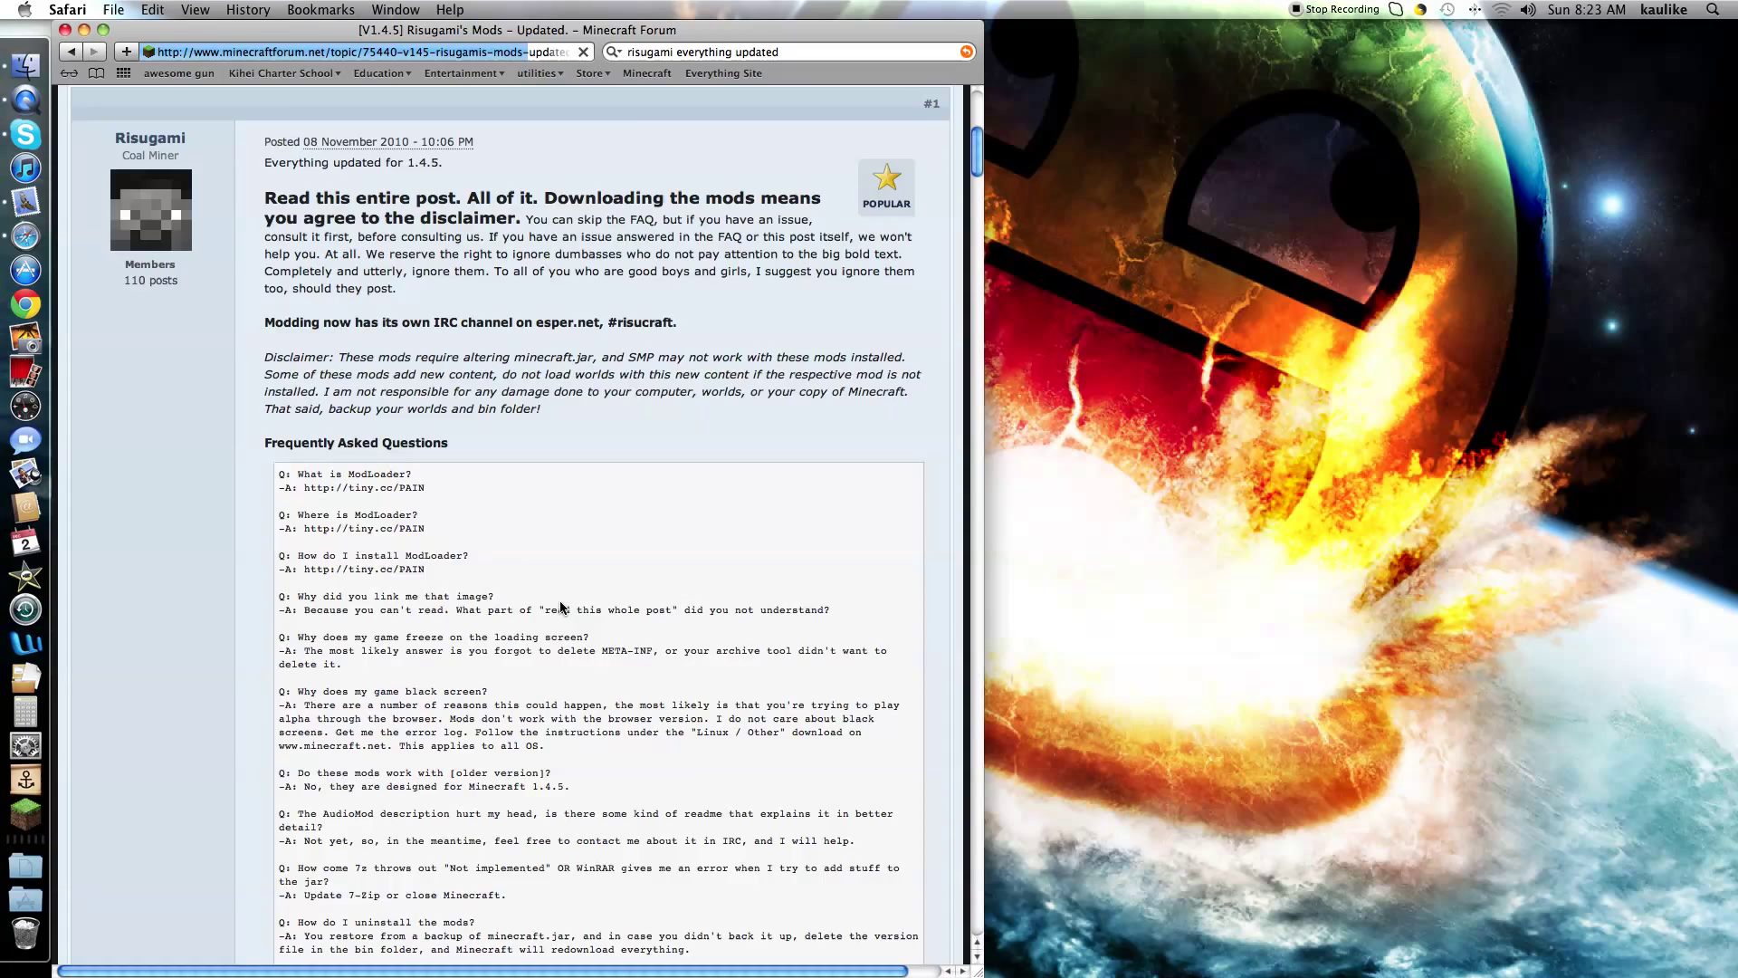
{"action": "scroll", "coordinate": [560, 600], "scroll_direction": "down", "scroll_amount": 15}
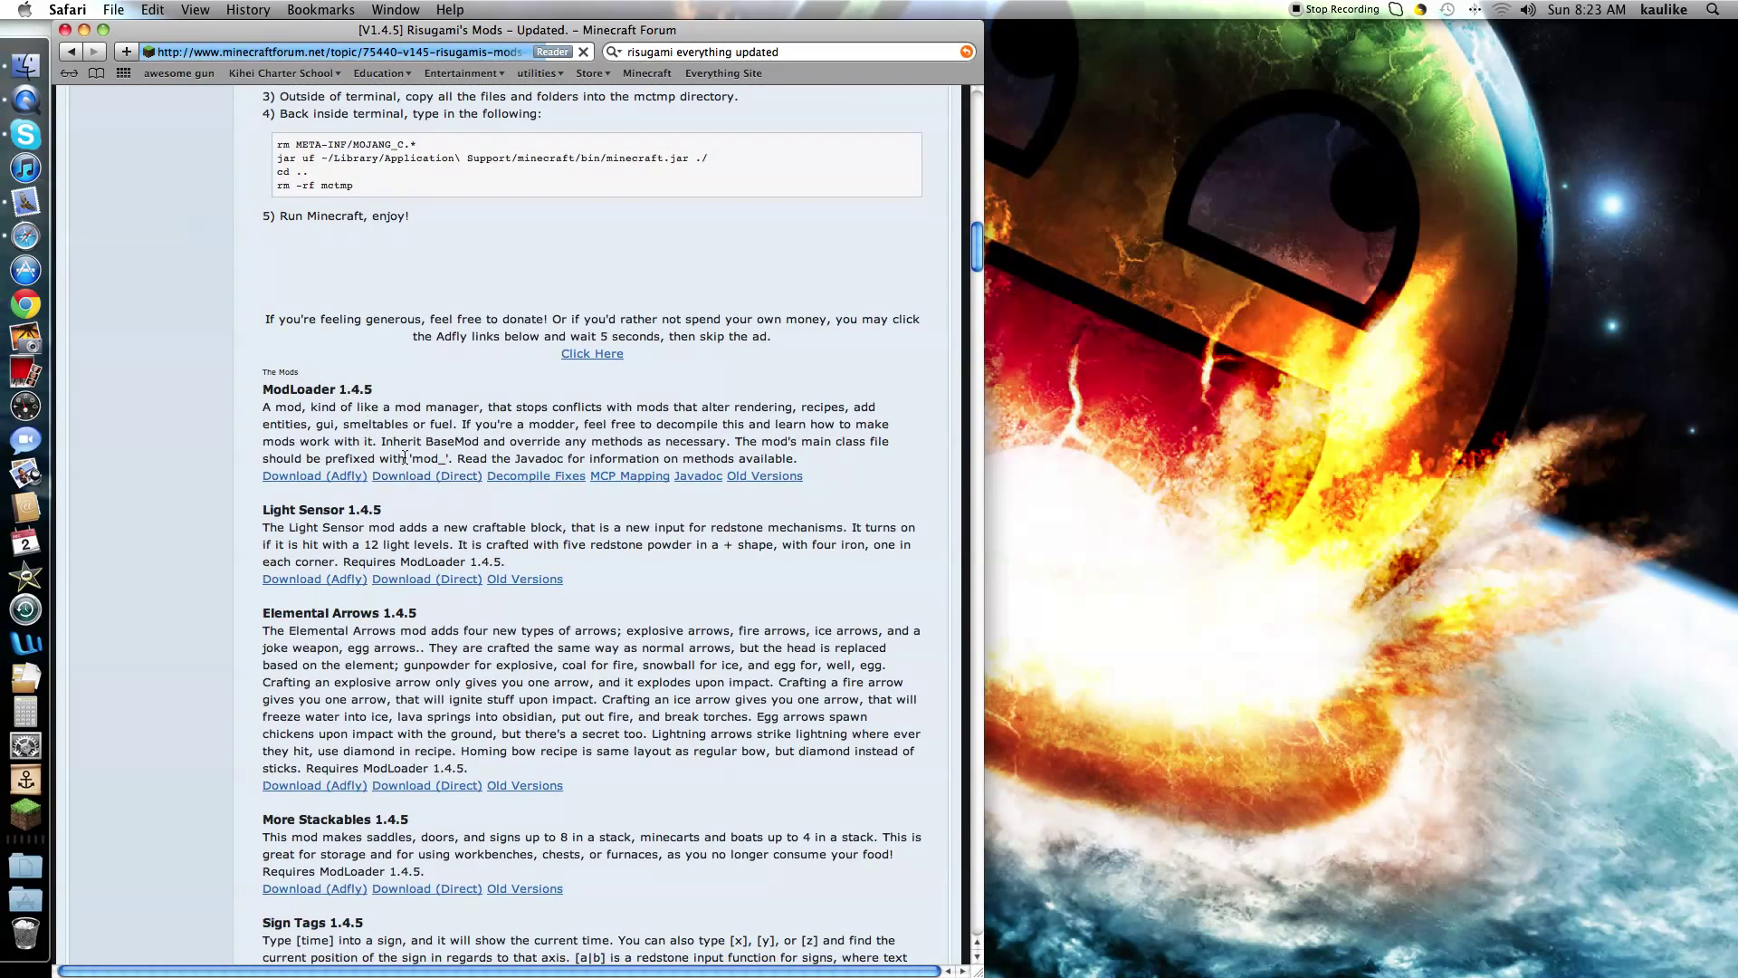
Download ModLoader 1.4.5 directly and put ModLoader-24 on the desktop, replacing the older copy.
{"action": "left_click", "coordinate": [456, 477]}
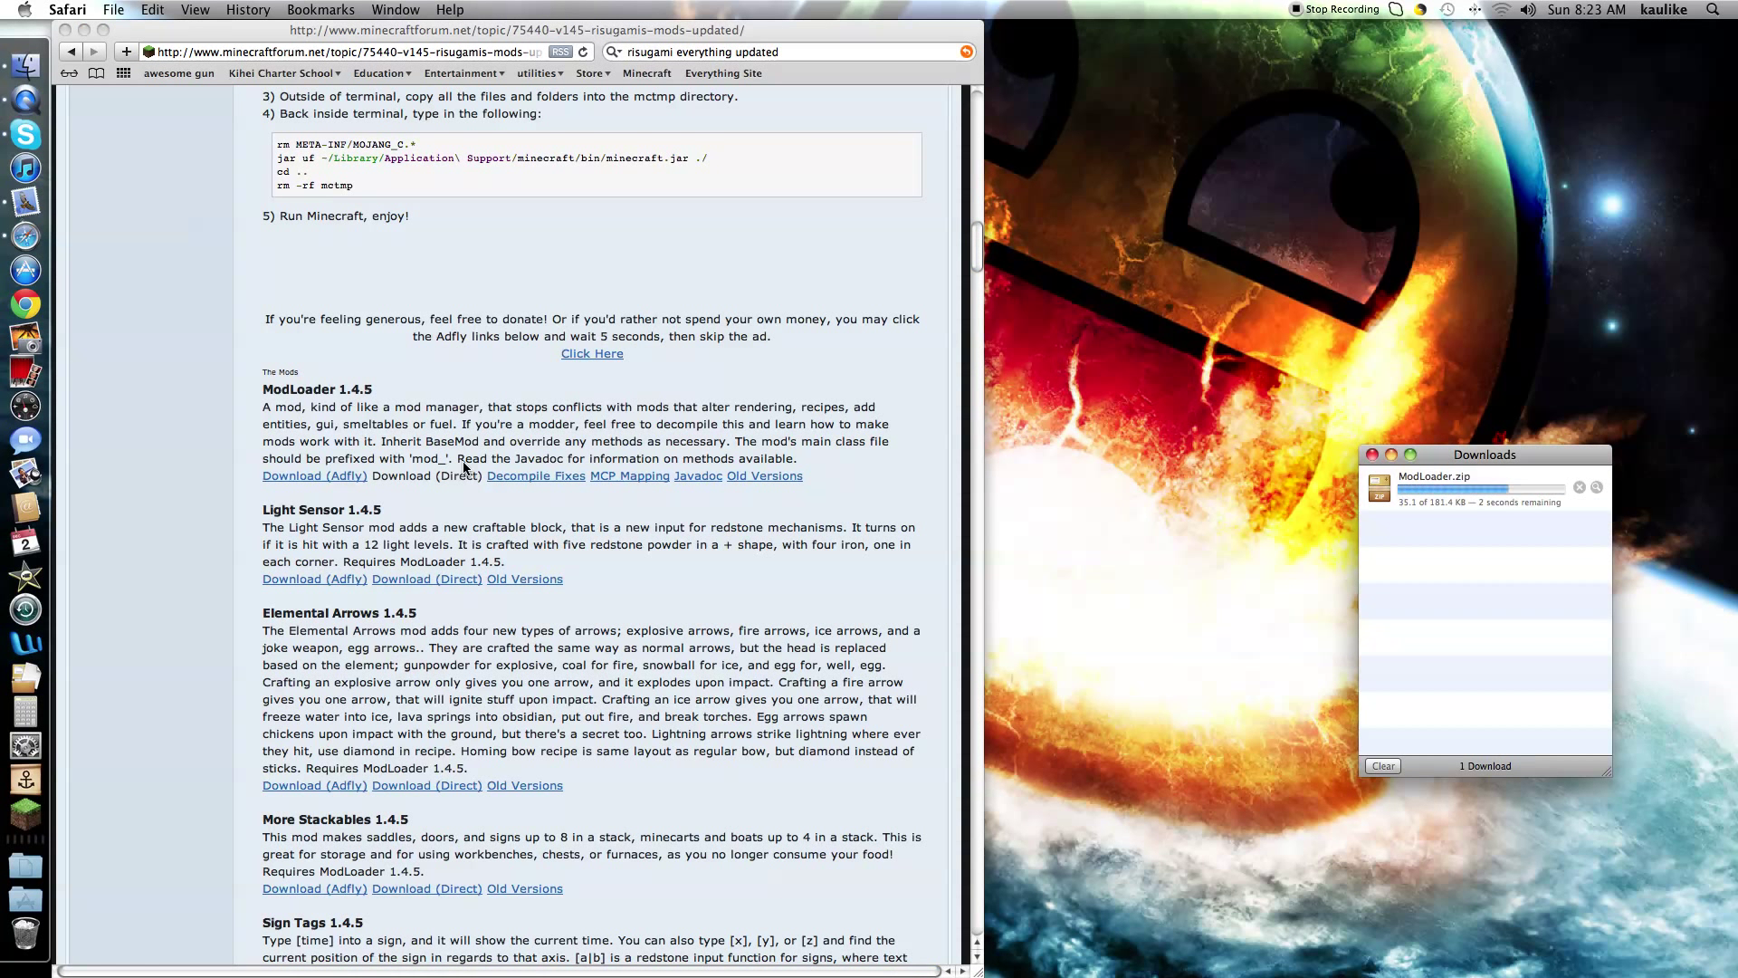
{"action": "left_click_drag", "start_coordinate": [1376, 489], "coordinate": [1373, 275]}
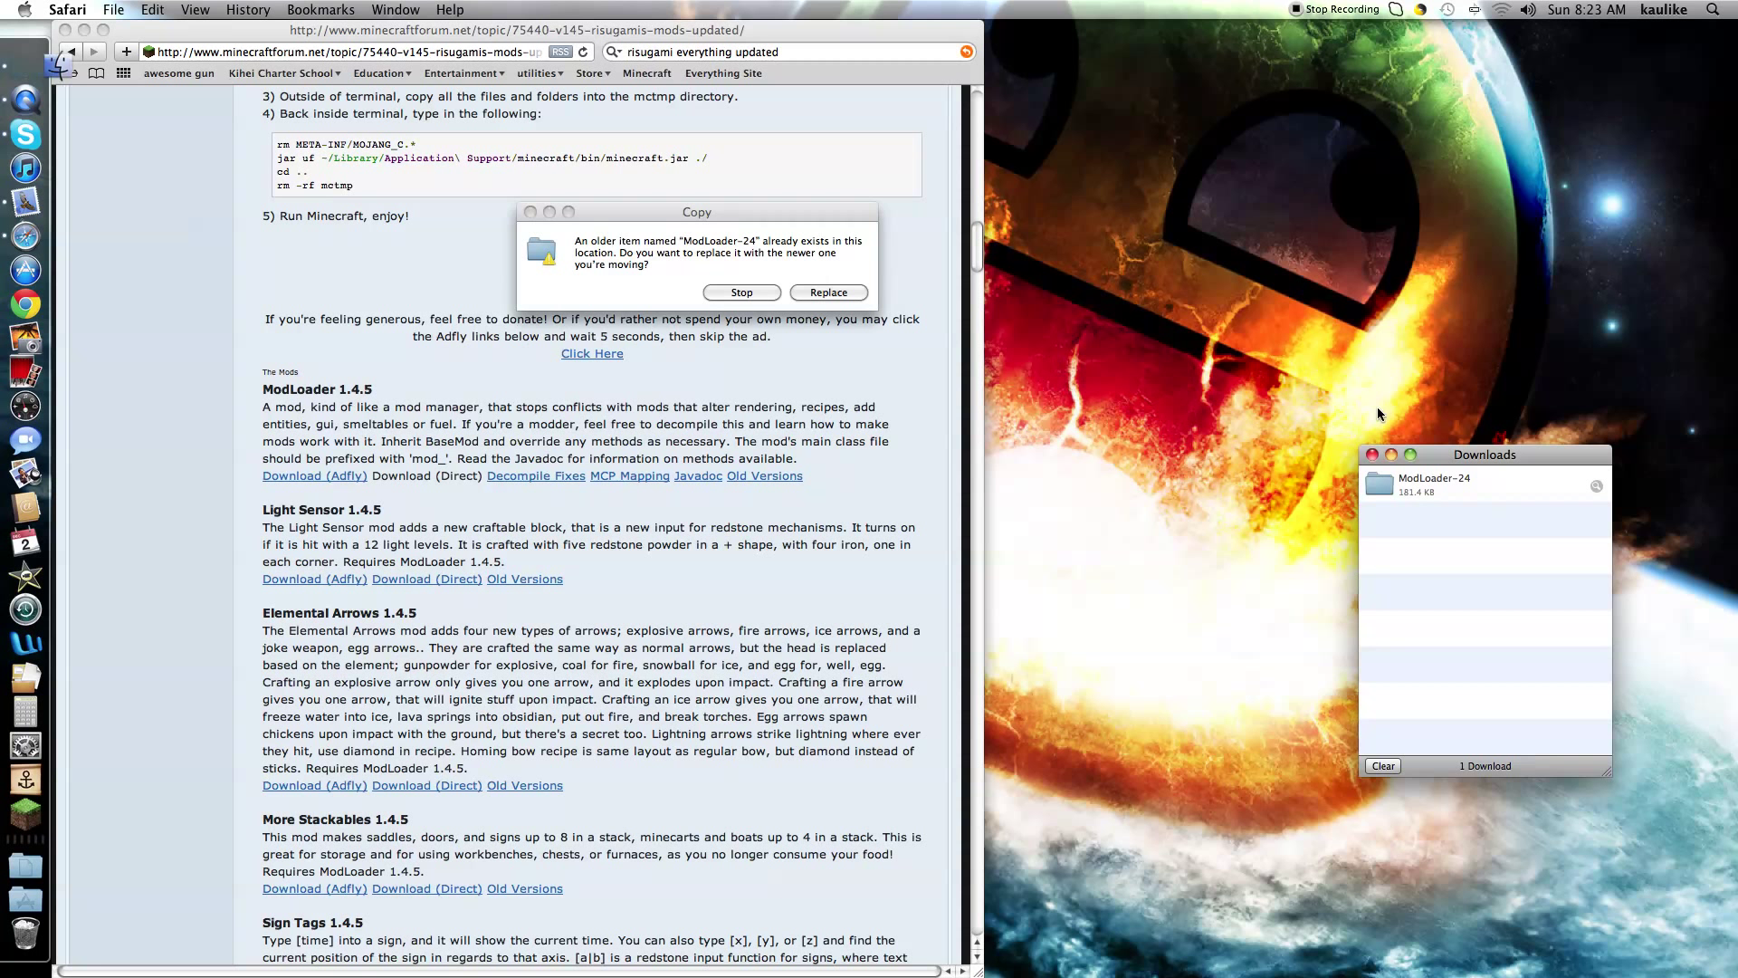
{"action": "left_click", "coordinate": [795, 293]}
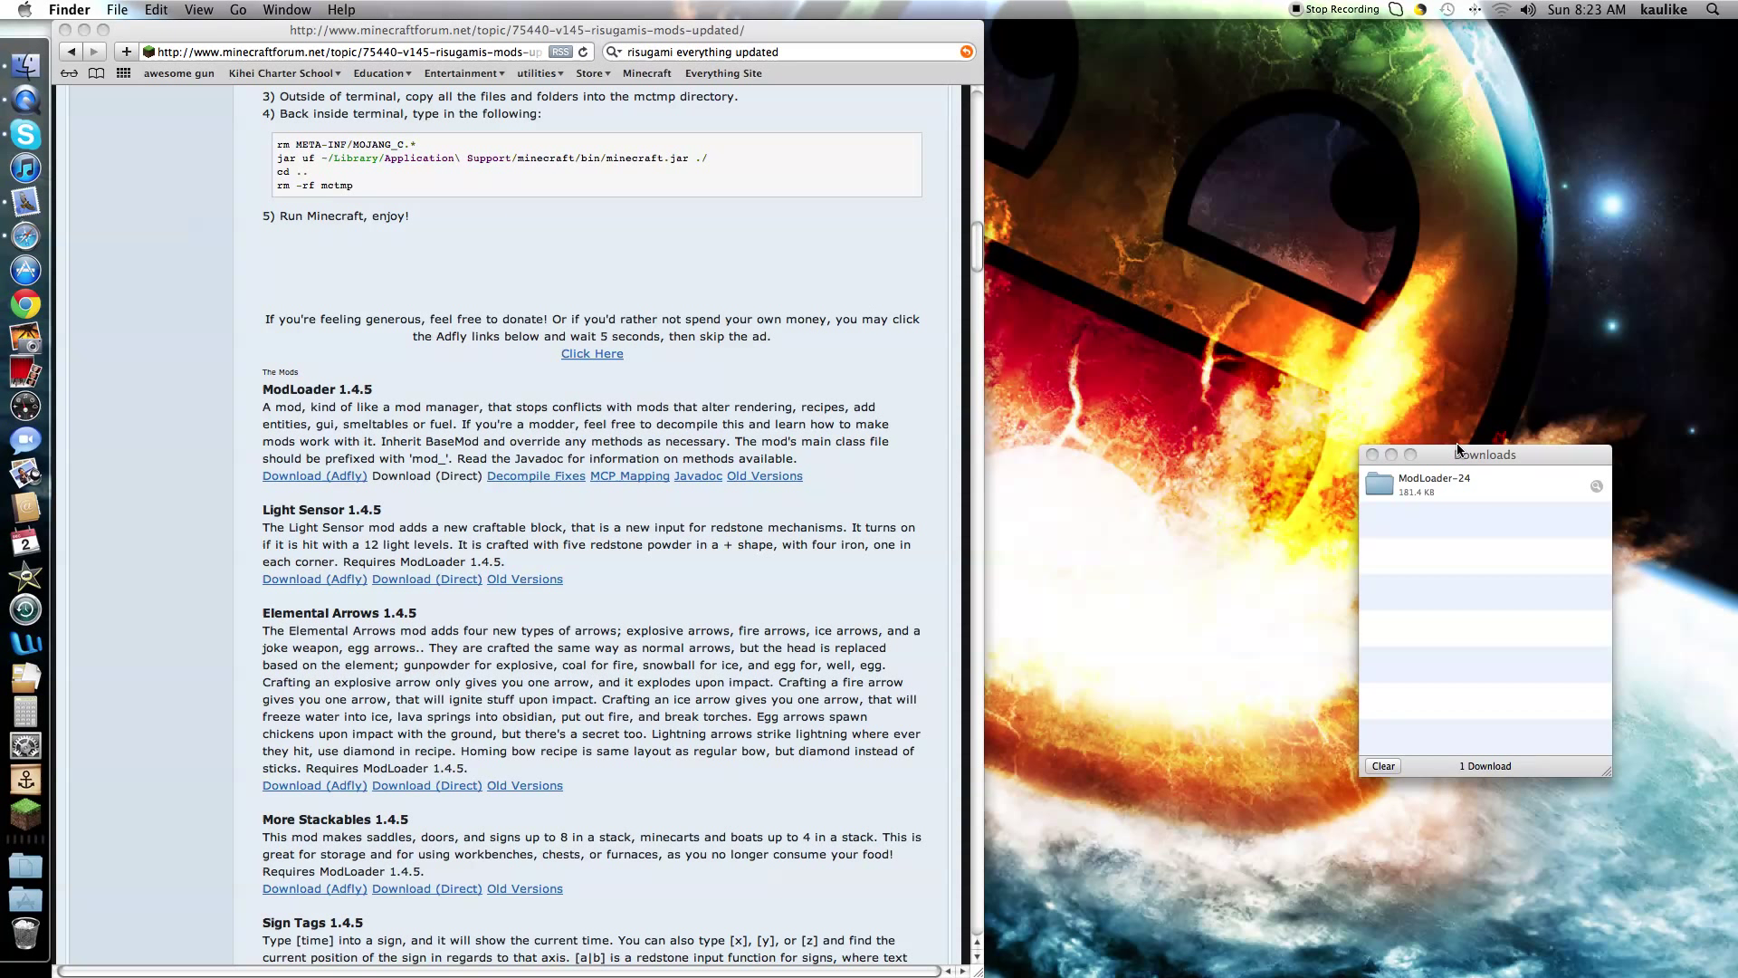
{"action": "left_click", "coordinate": [1372, 453]}
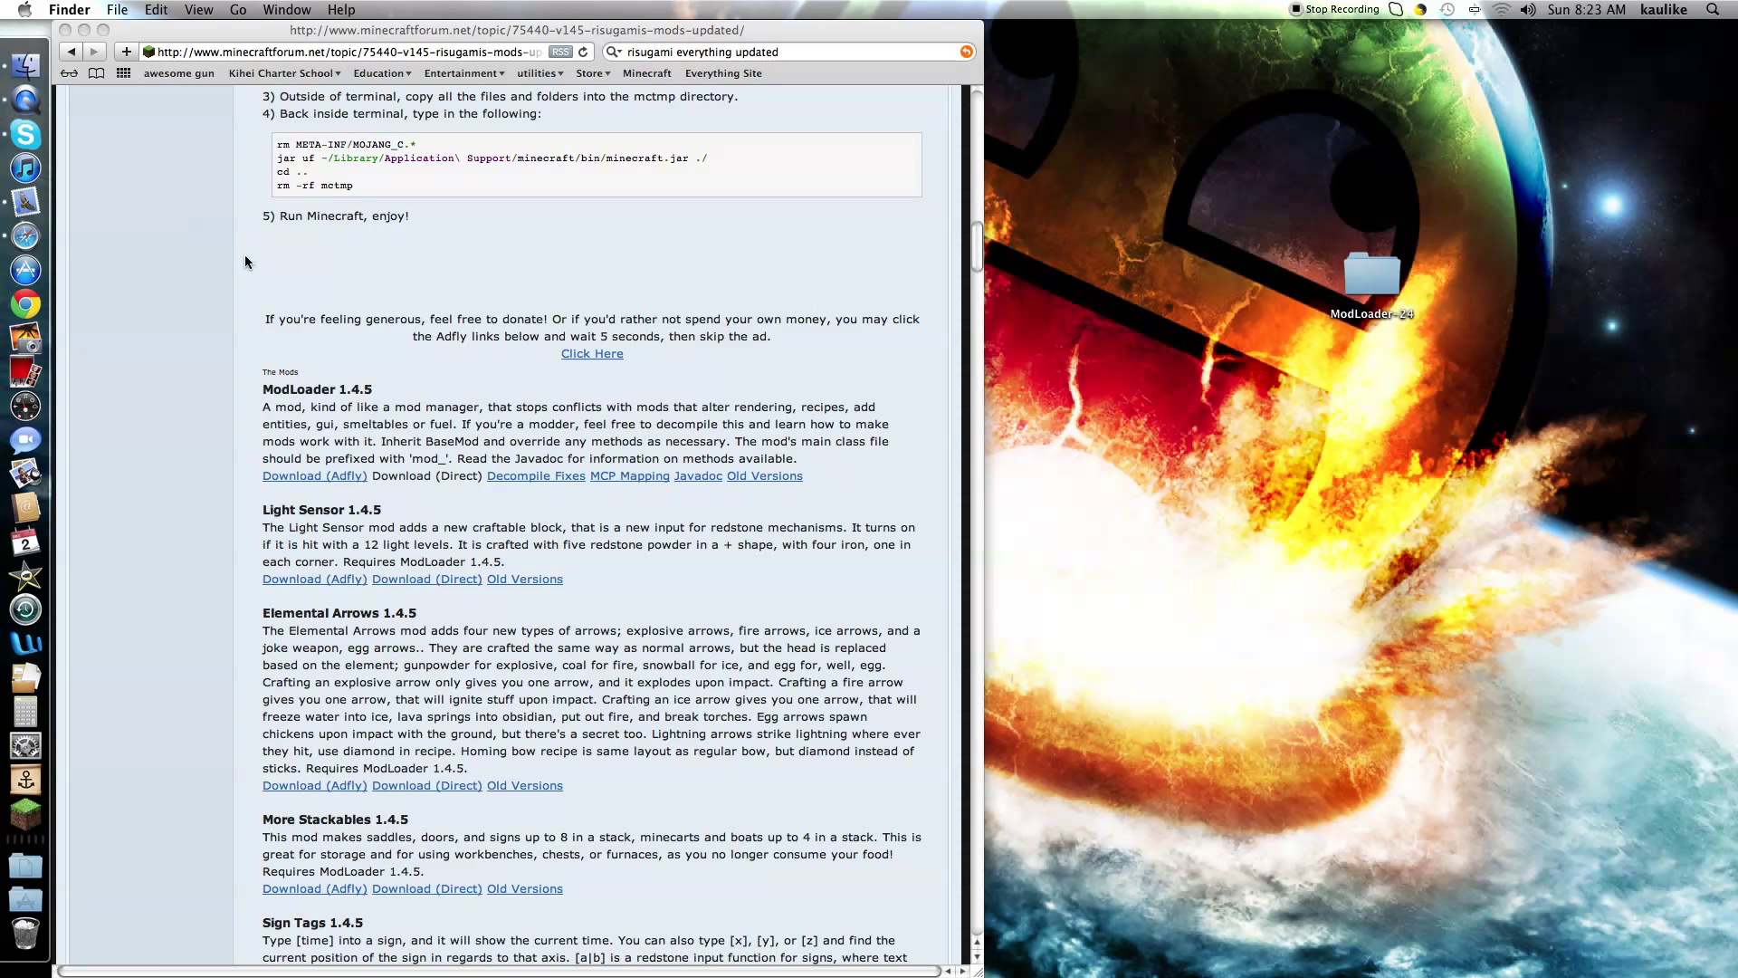
Close the Risugami window and download Car Mod v2.2 through its adf.ly link, skipping the ad.
{"action": "left_click", "coordinate": [67, 29]}
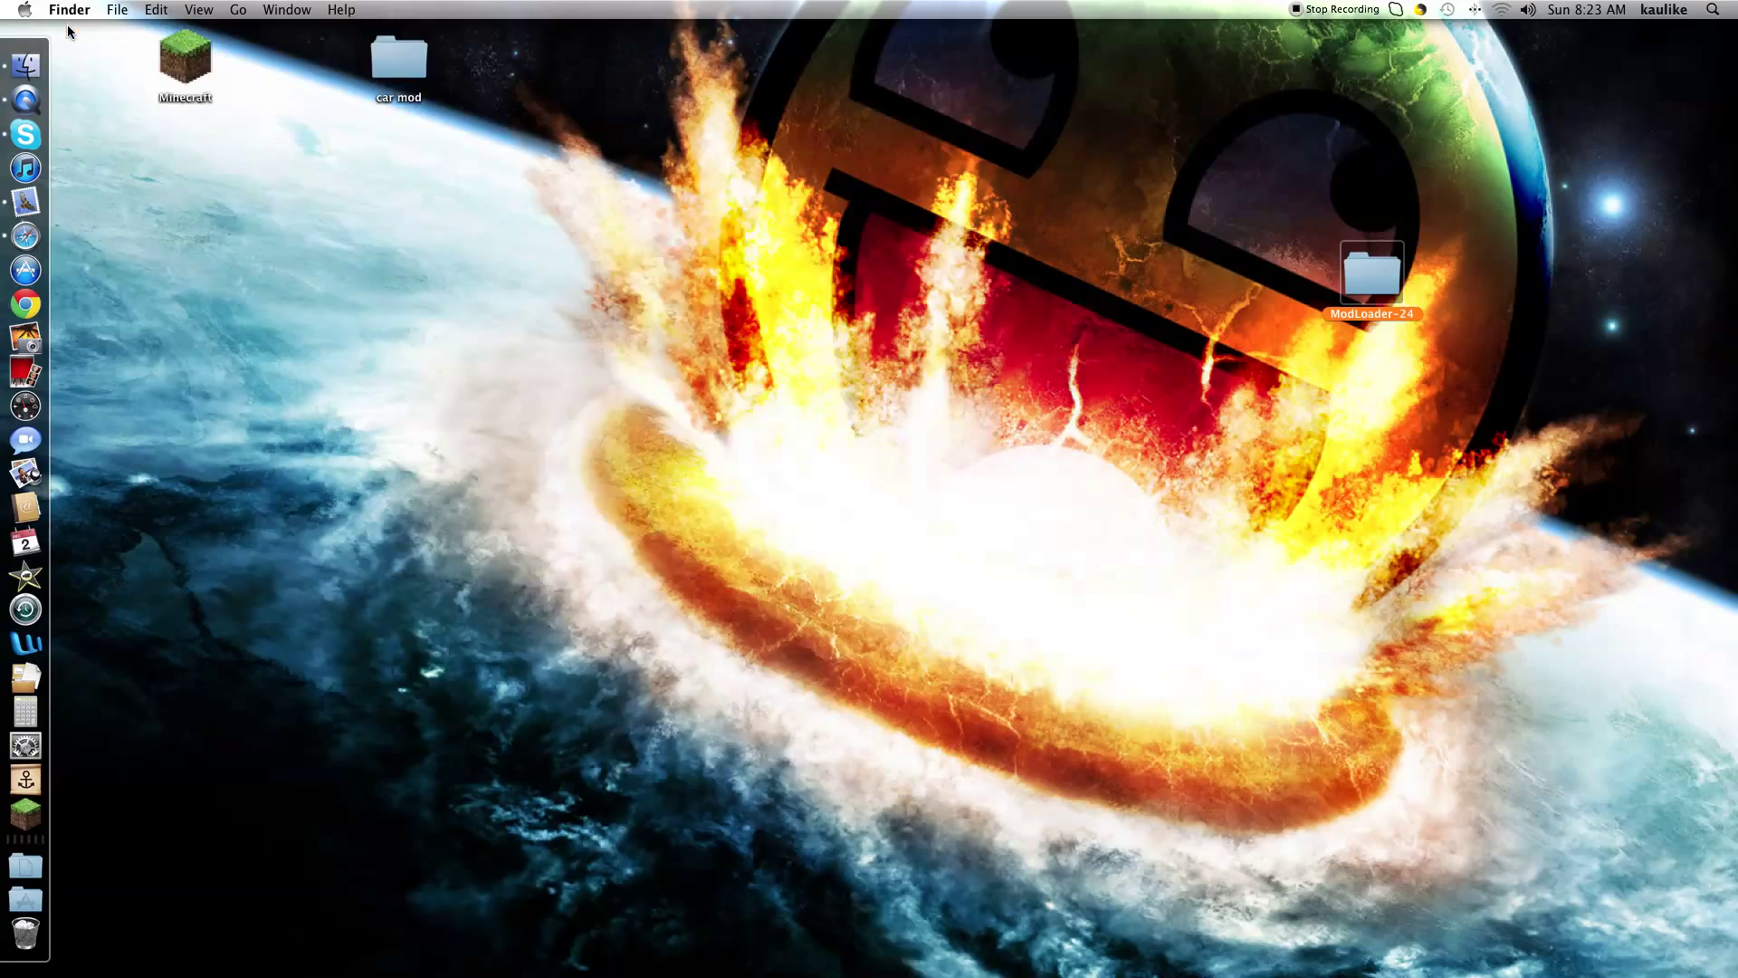
{"action": "key", "text": "ctrl+Down"}
{"action": "left_click", "coordinate": [932, 874]}
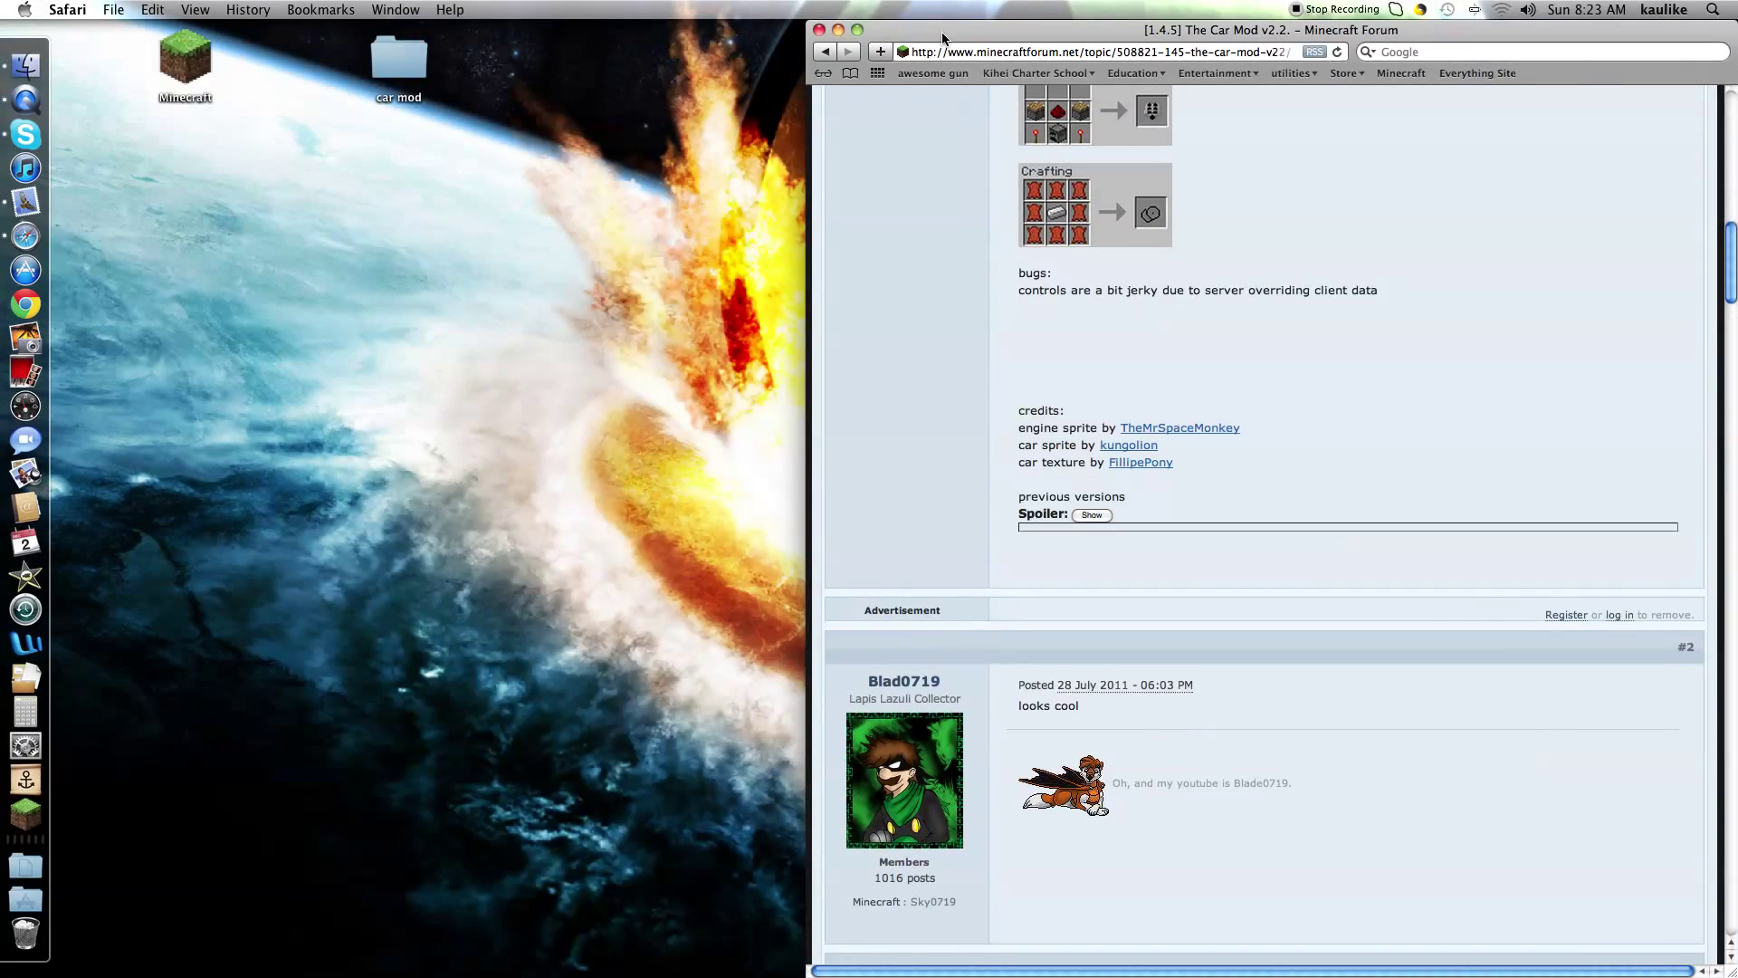
{"action": "left_click_drag", "start_coordinate": [942, 35], "coordinate": [485, 34]}
{"action": "scroll", "coordinate": [900, 550], "scroll_direction": "up", "scroll_amount": 15}
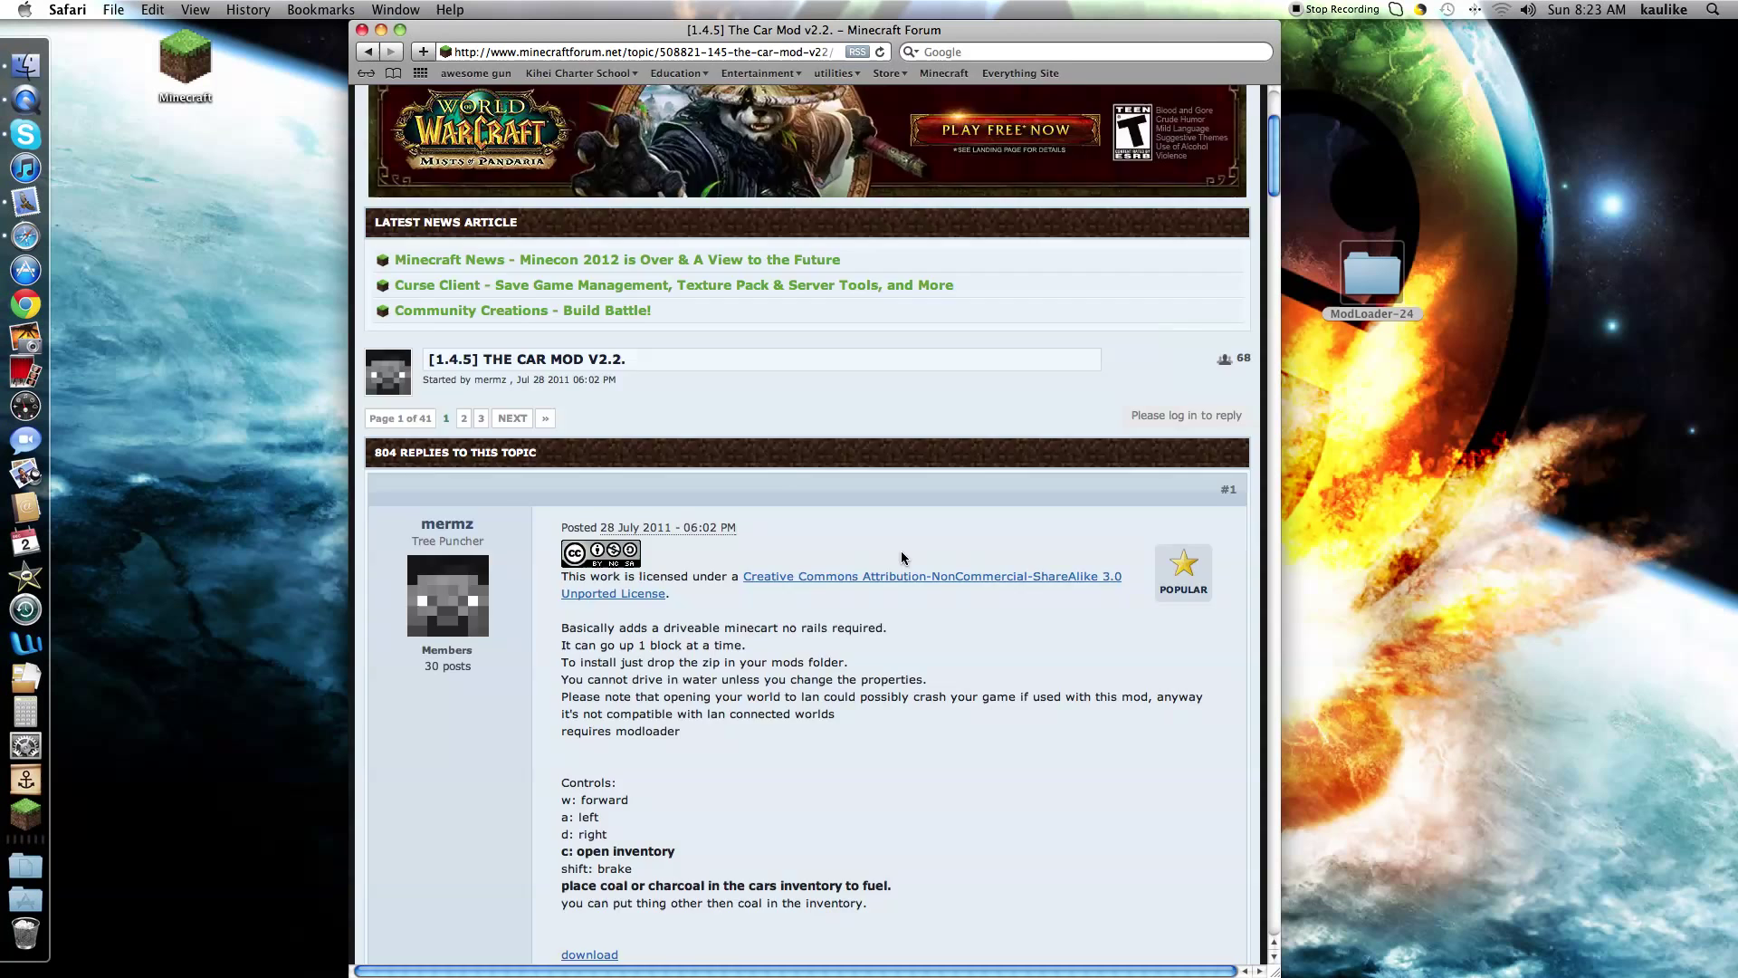
{"action": "scroll", "coordinate": [900, 551], "scroll_direction": "down", "scroll_amount": 5}
{"action": "scroll", "coordinate": [697, 318], "scroll_direction": "up", "scroll_amount": 6}
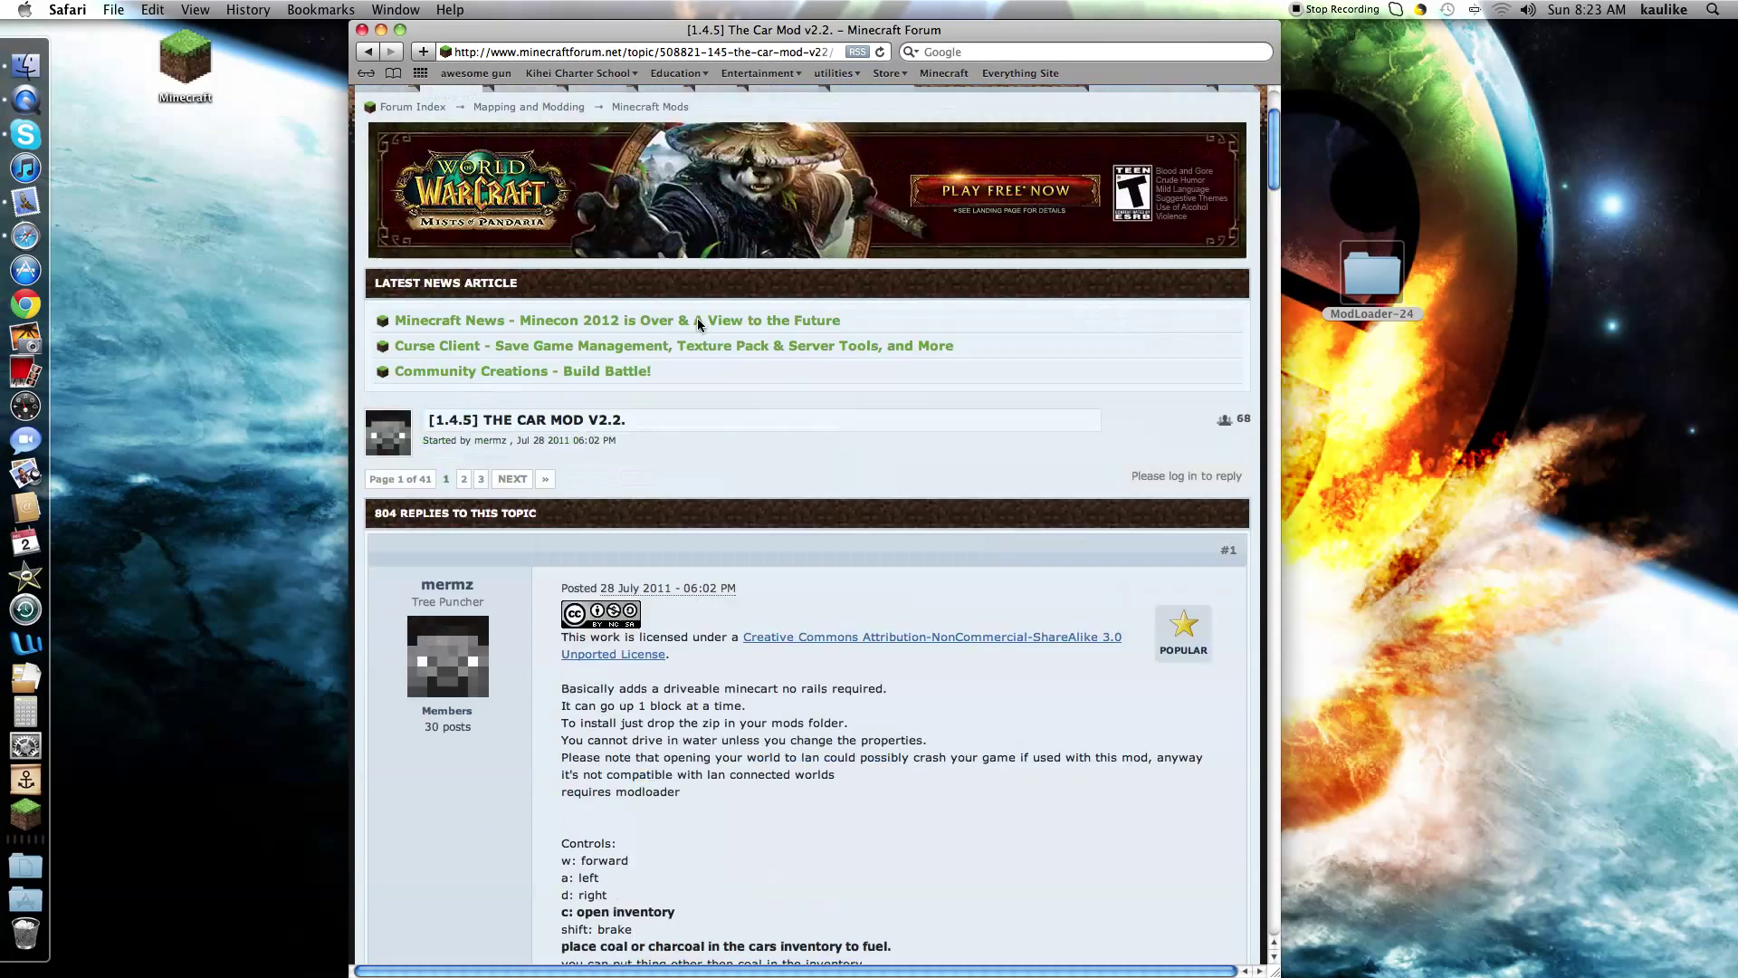
{"action": "scroll", "coordinate": [697, 321], "scroll_direction": "down", "scroll_amount": 5}
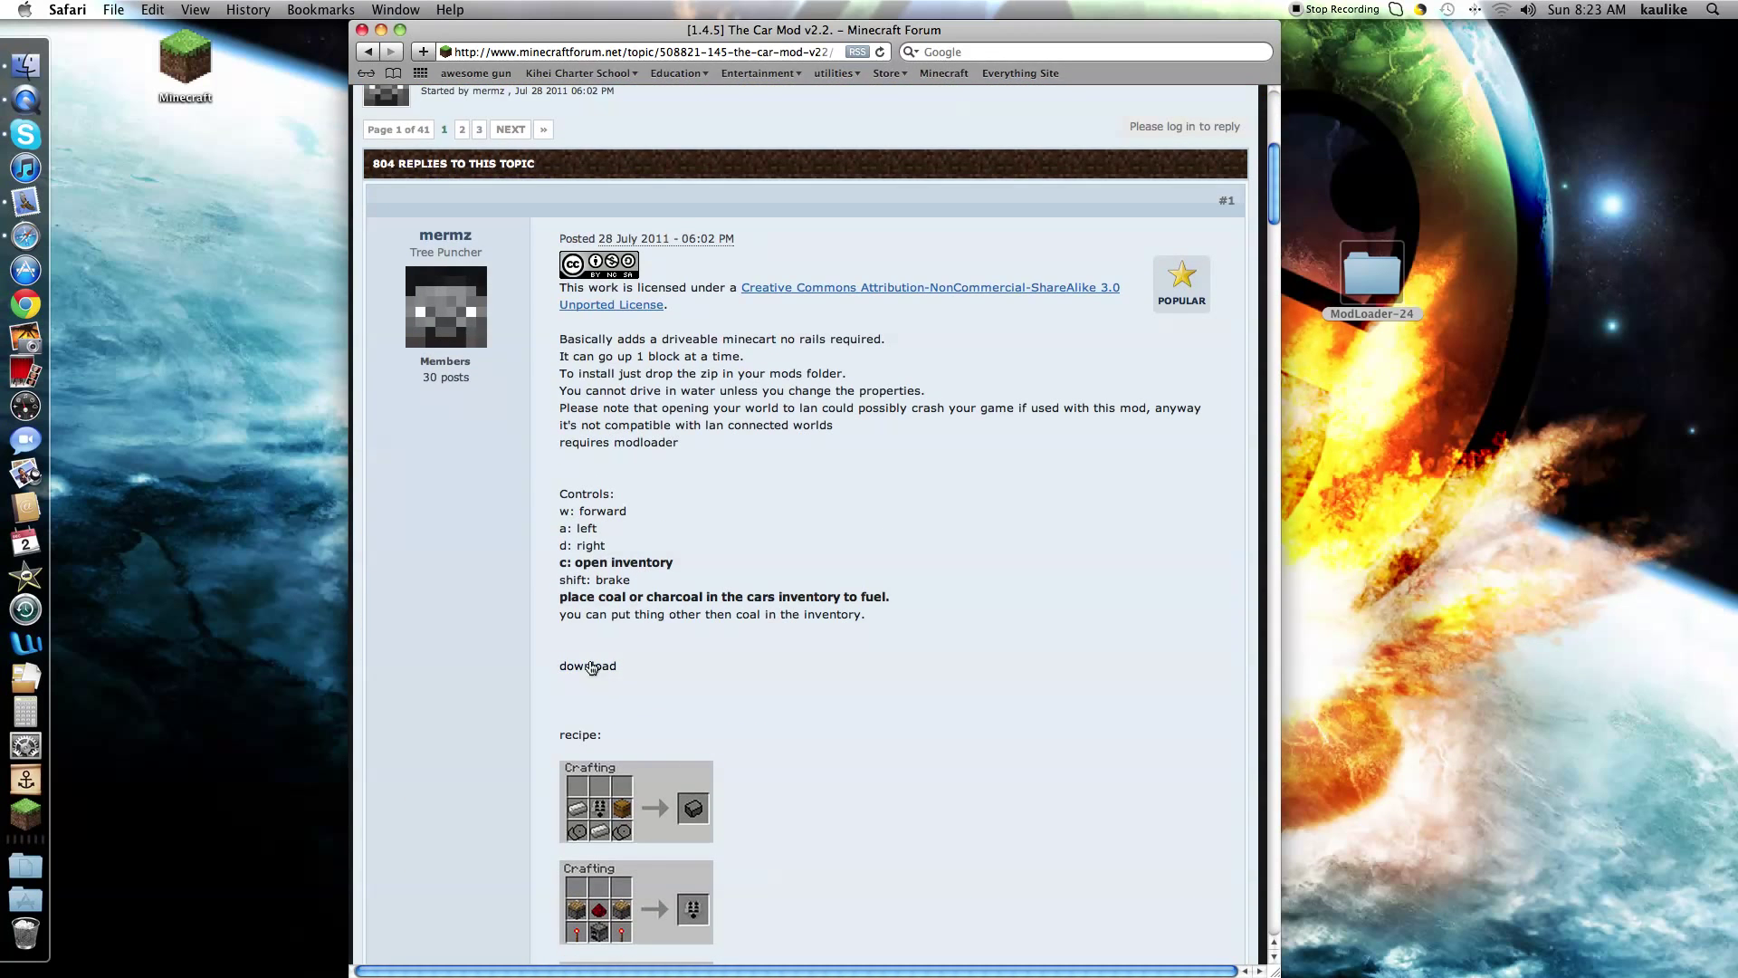
{"action": "left_click", "coordinate": [591, 667]}
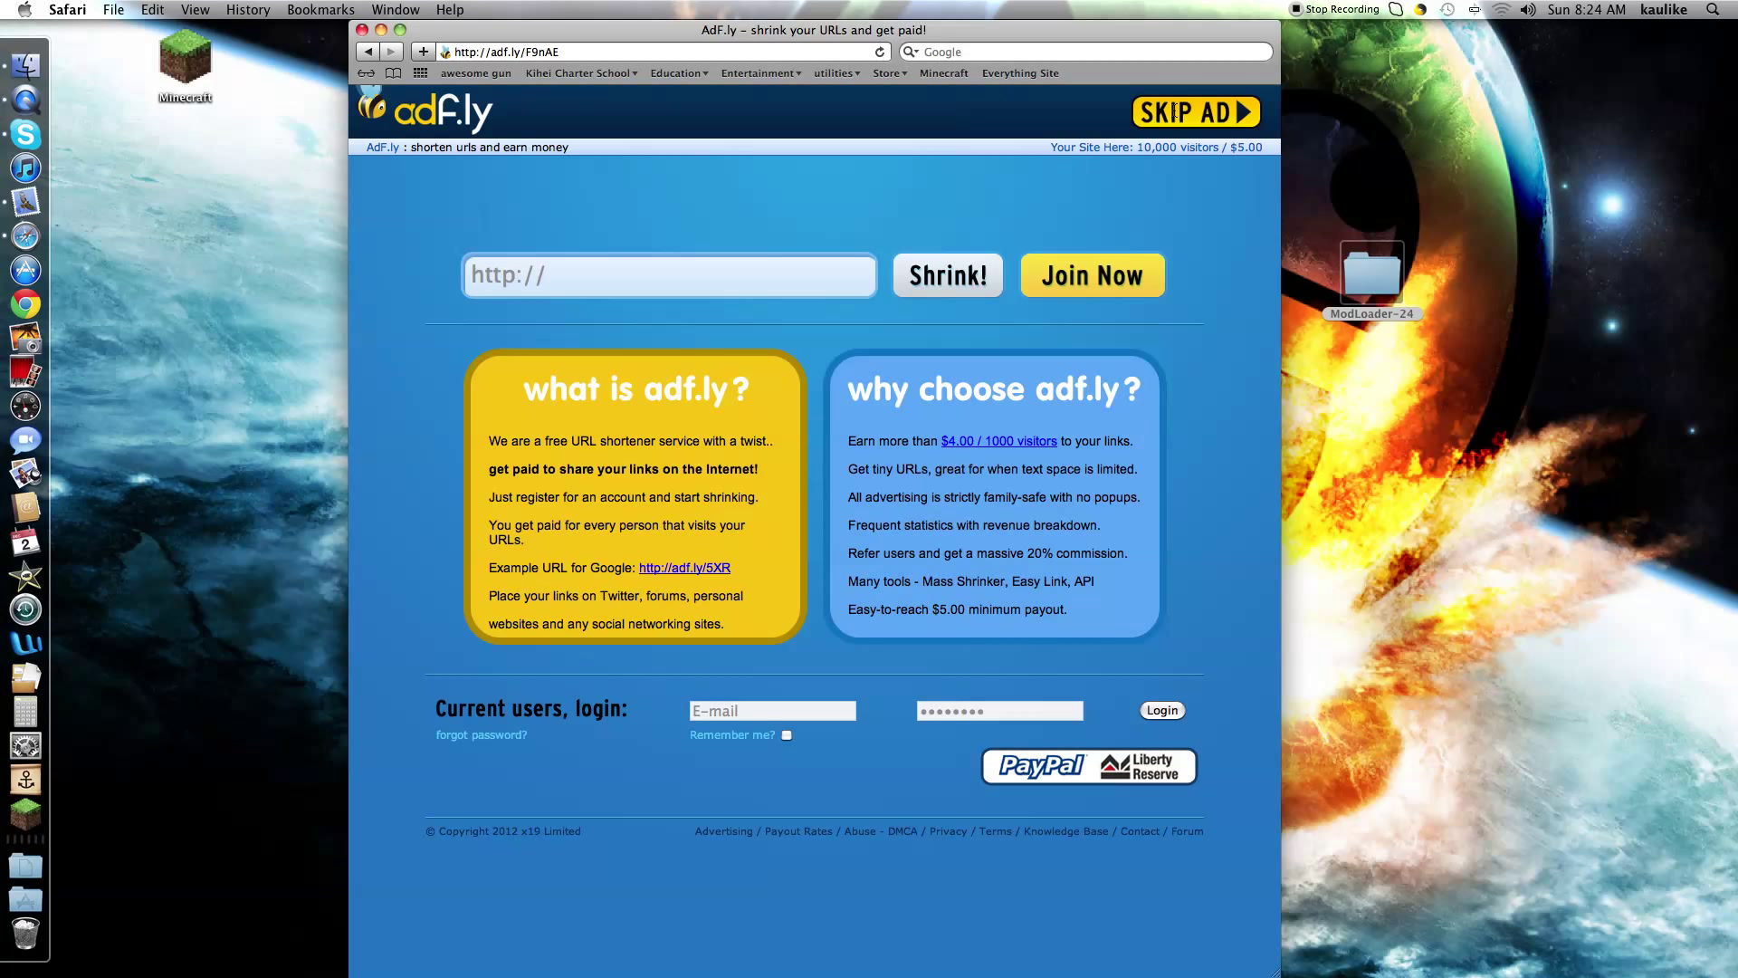
{"action": "left_click", "coordinate": [1174, 111]}
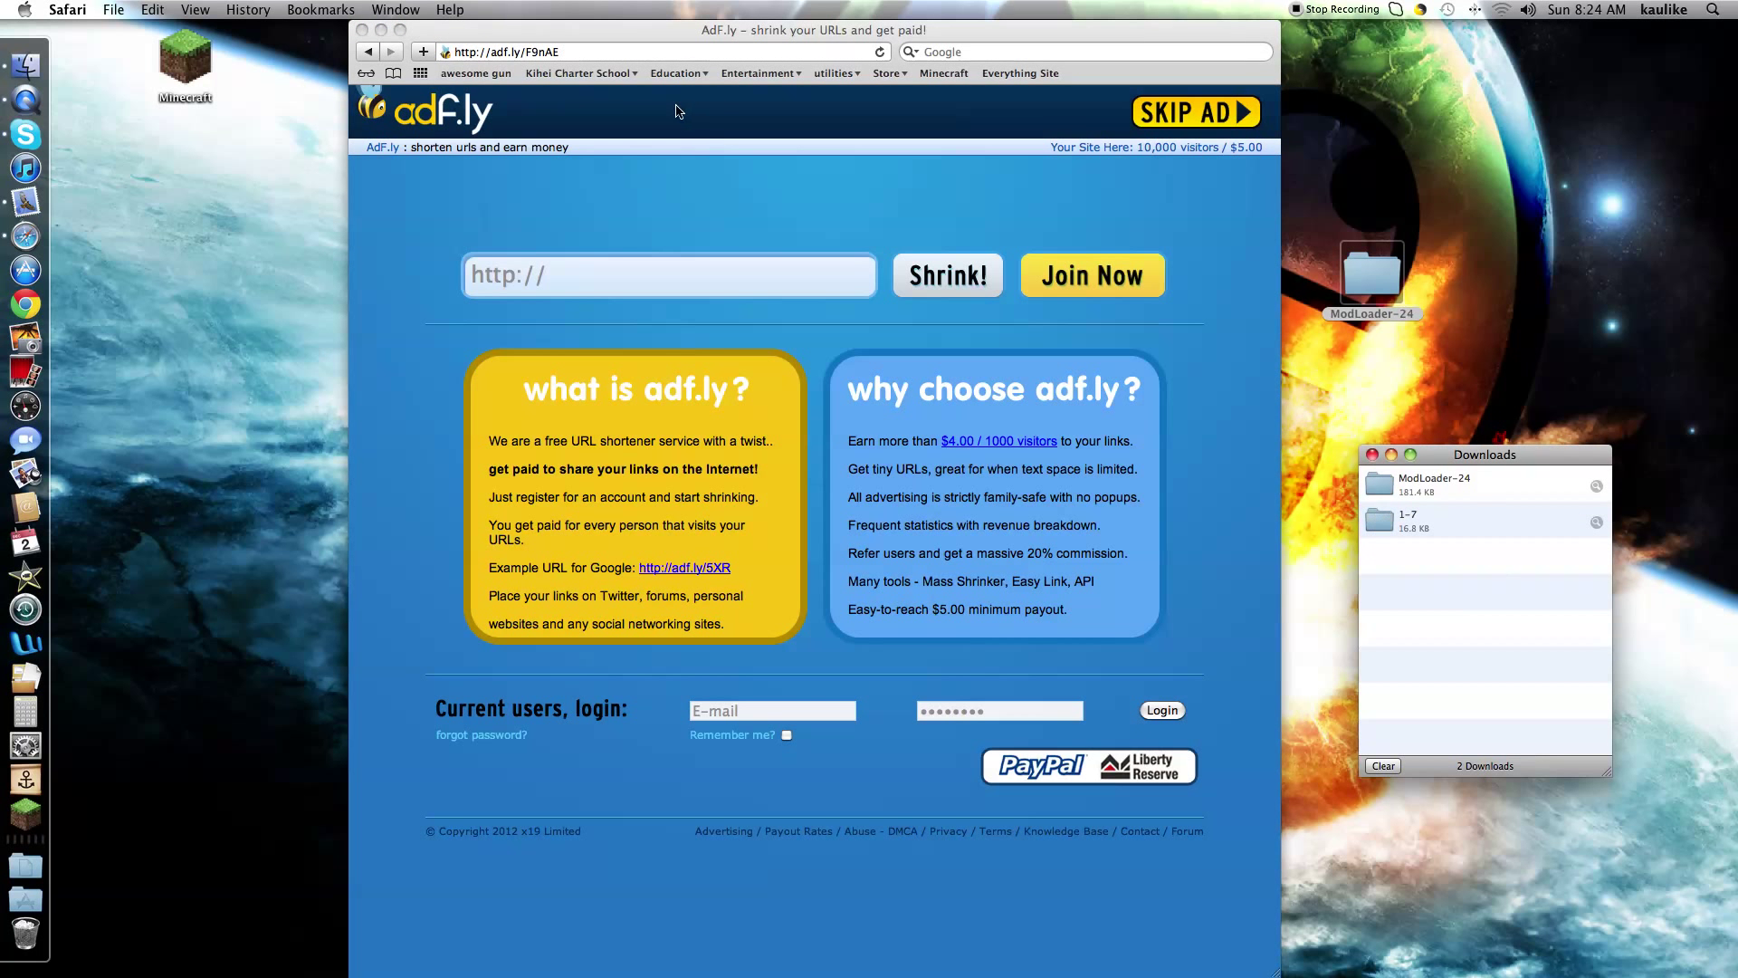
Put the downloaded 1-7 folder on the desktop and trash the old car mod folder.
{"action": "left_click", "coordinate": [361, 31]}
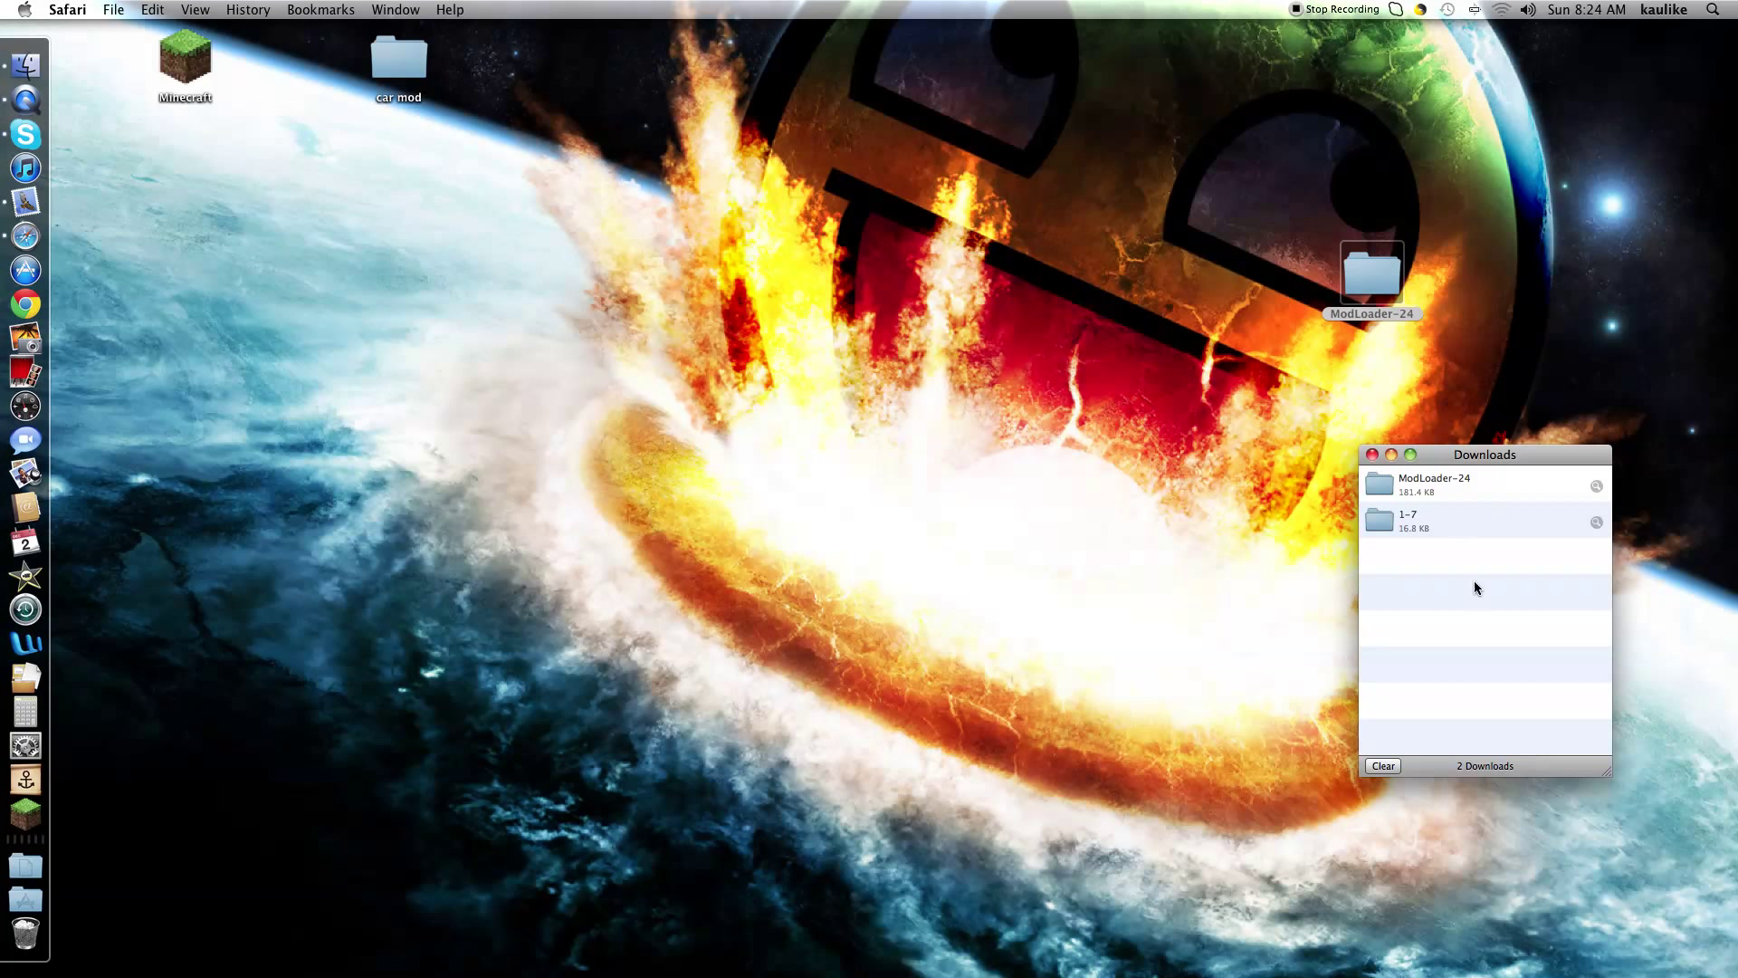
{"action": "left_click_drag", "start_coordinate": [1389, 521], "coordinate": [1300, 276]}
{"action": "right_click", "coordinate": [372, 35]}
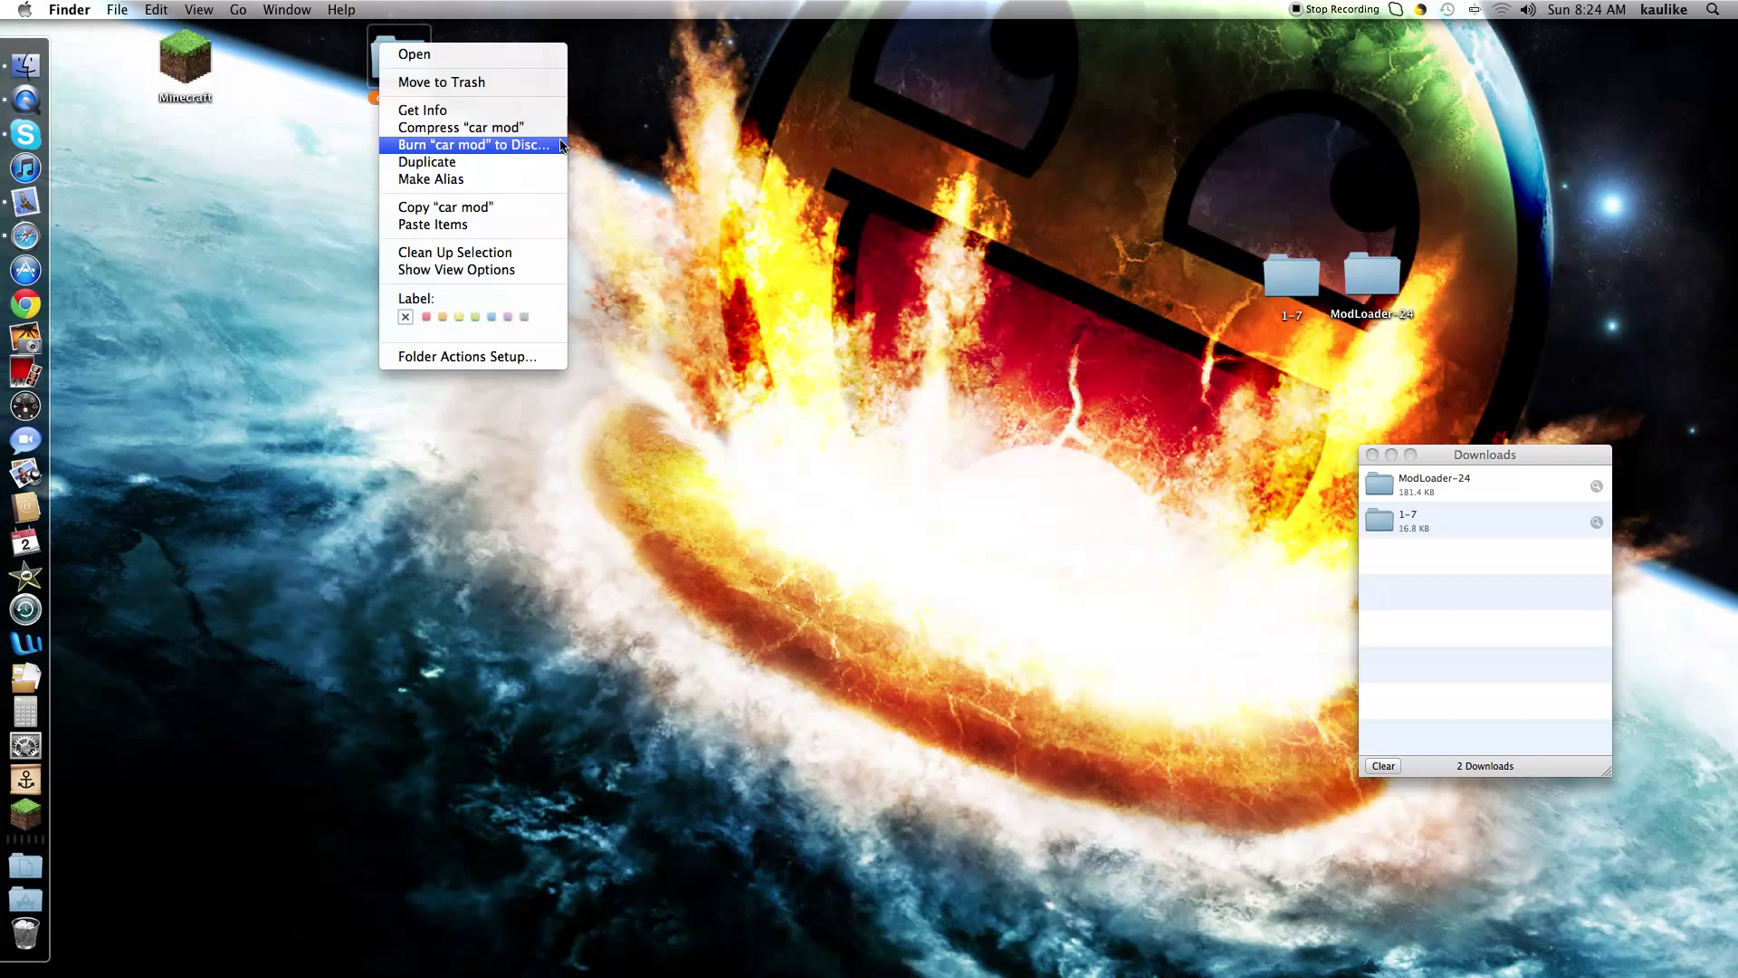
{"action": "left_click", "coordinate": [1240, 387]}
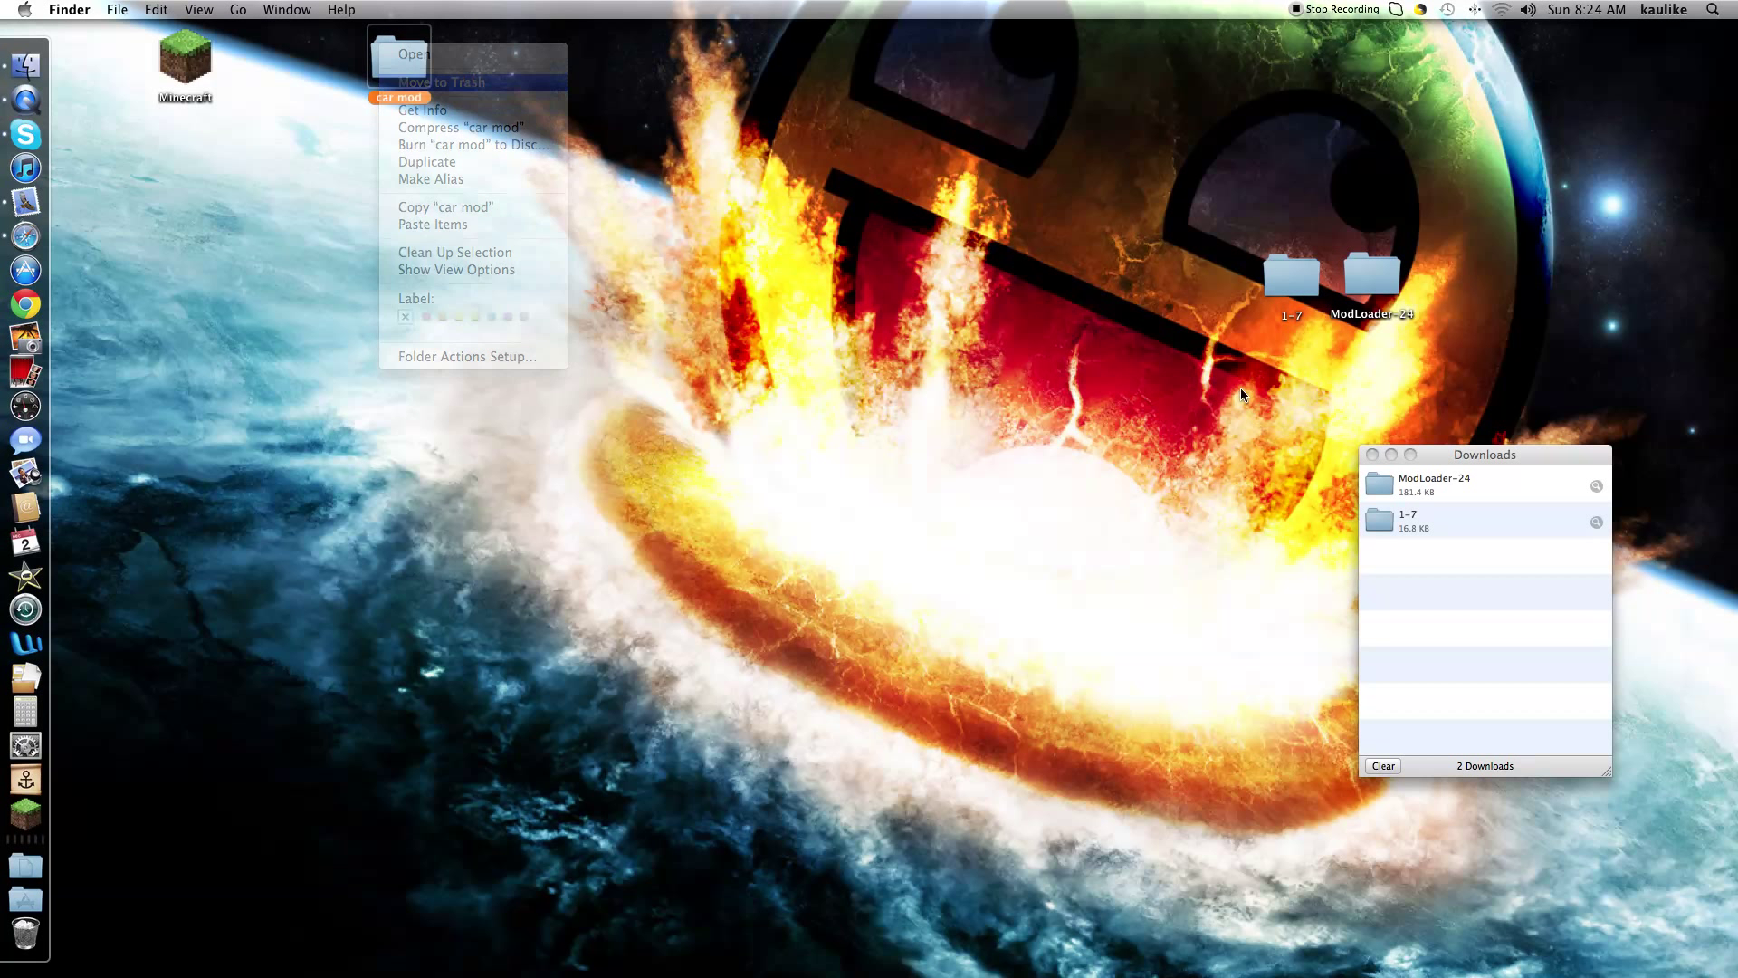
{"action": "key", "text": "super+BackSpace"}
{"action": "left_click", "coordinate": [1373, 455]}
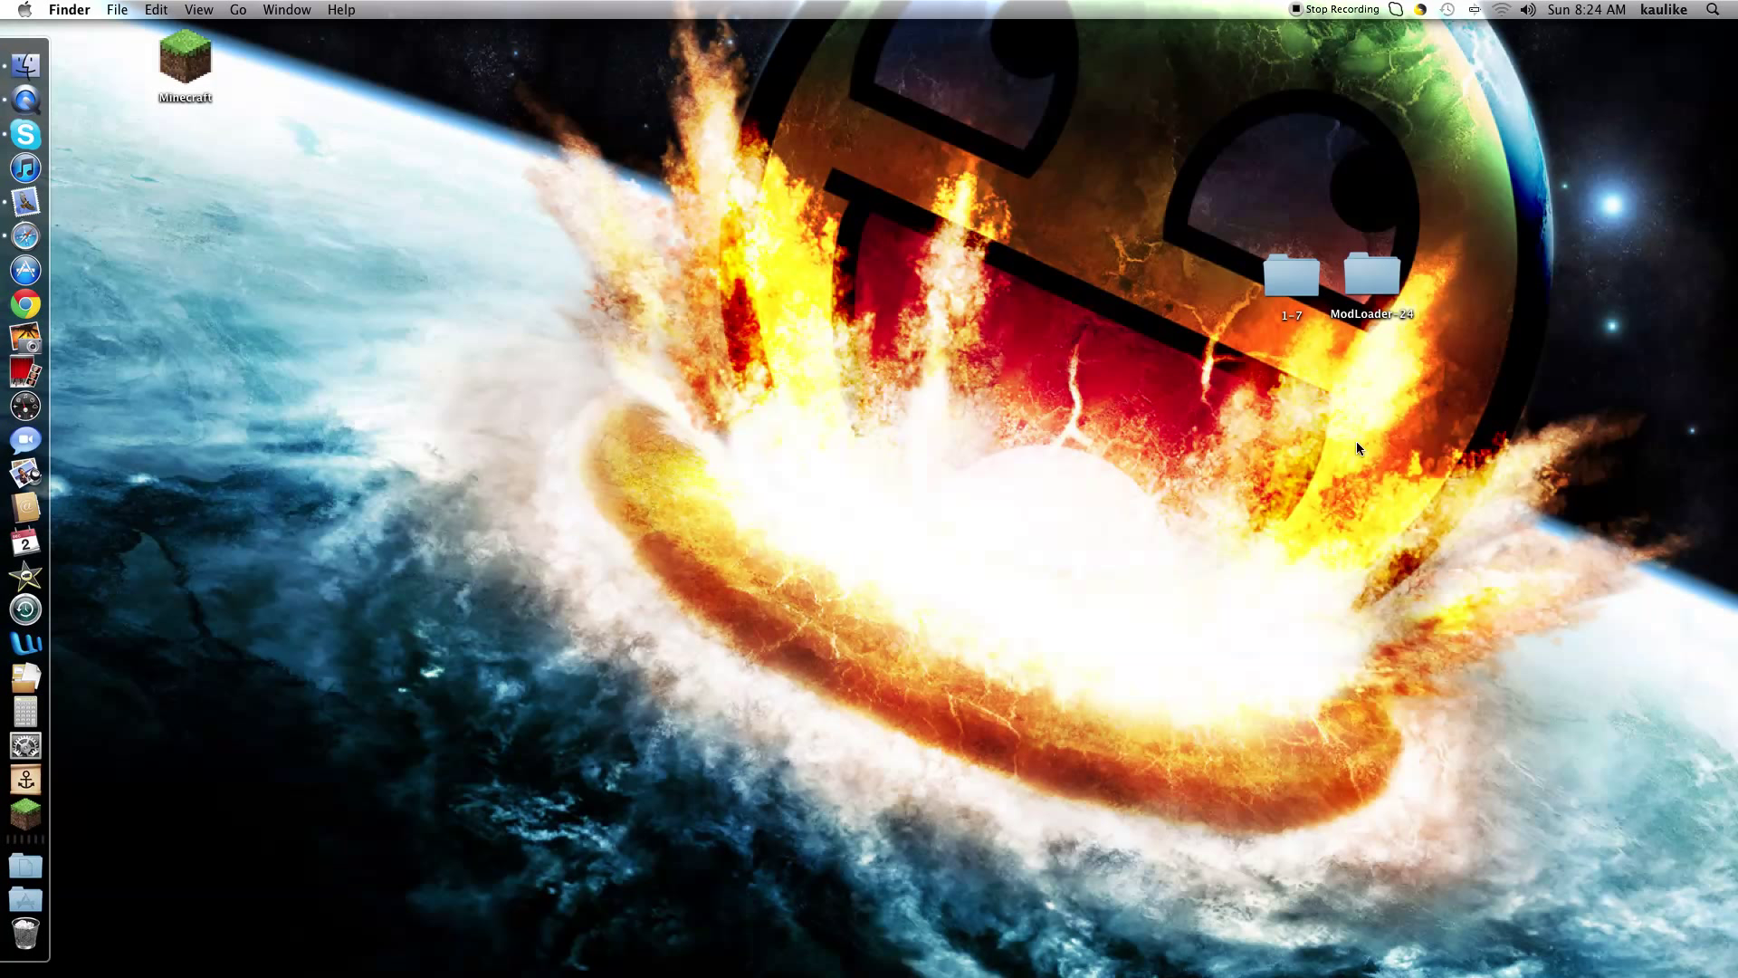
Tidy the positions of the 1-7 and ModLoader-24 folders on the desktop.
{"action": "left_click", "coordinate": [1291, 316]}
{"action": "left_click", "coordinate": [1384, 316]}
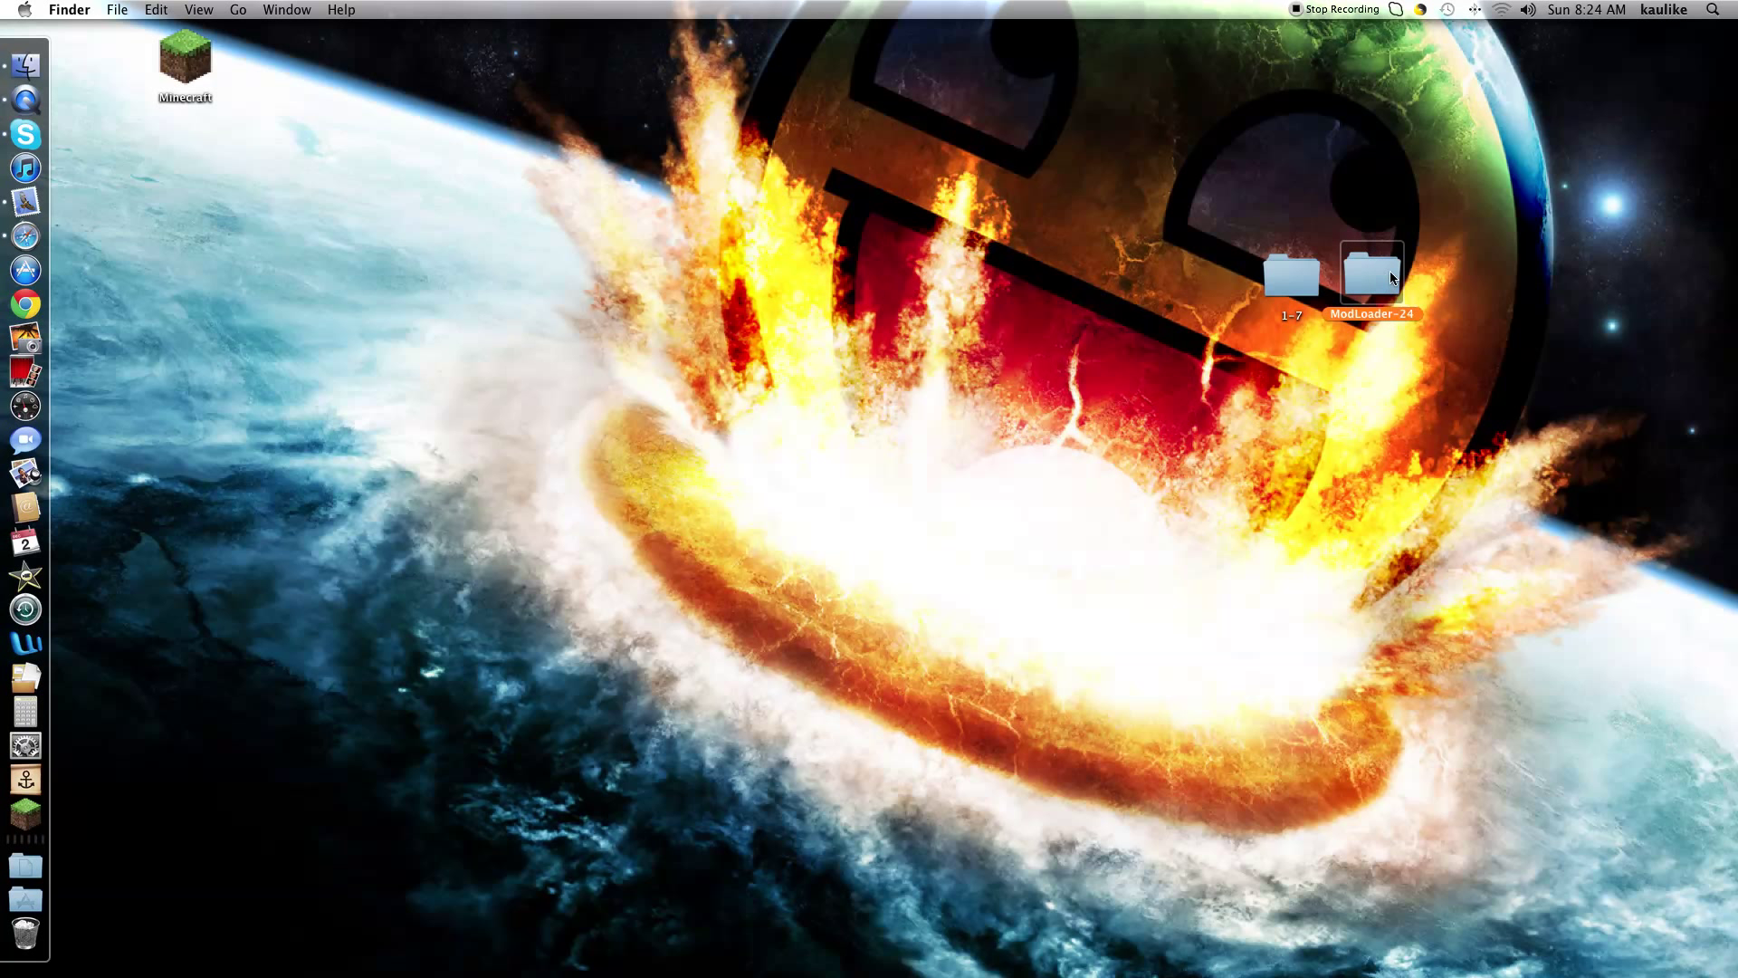
{"action": "left_click_drag", "start_coordinate": [1390, 305], "coordinate": [1398, 313]}
{"action": "left_click", "coordinate": [1468, 298]}
{"action": "left_click_drag", "start_coordinate": [1294, 289], "coordinate": [1293, 295]}
Navigate a home-folder window through Library and Application Support into the minecraft folder.
{"action": "left_click", "coordinate": [26, 66]}
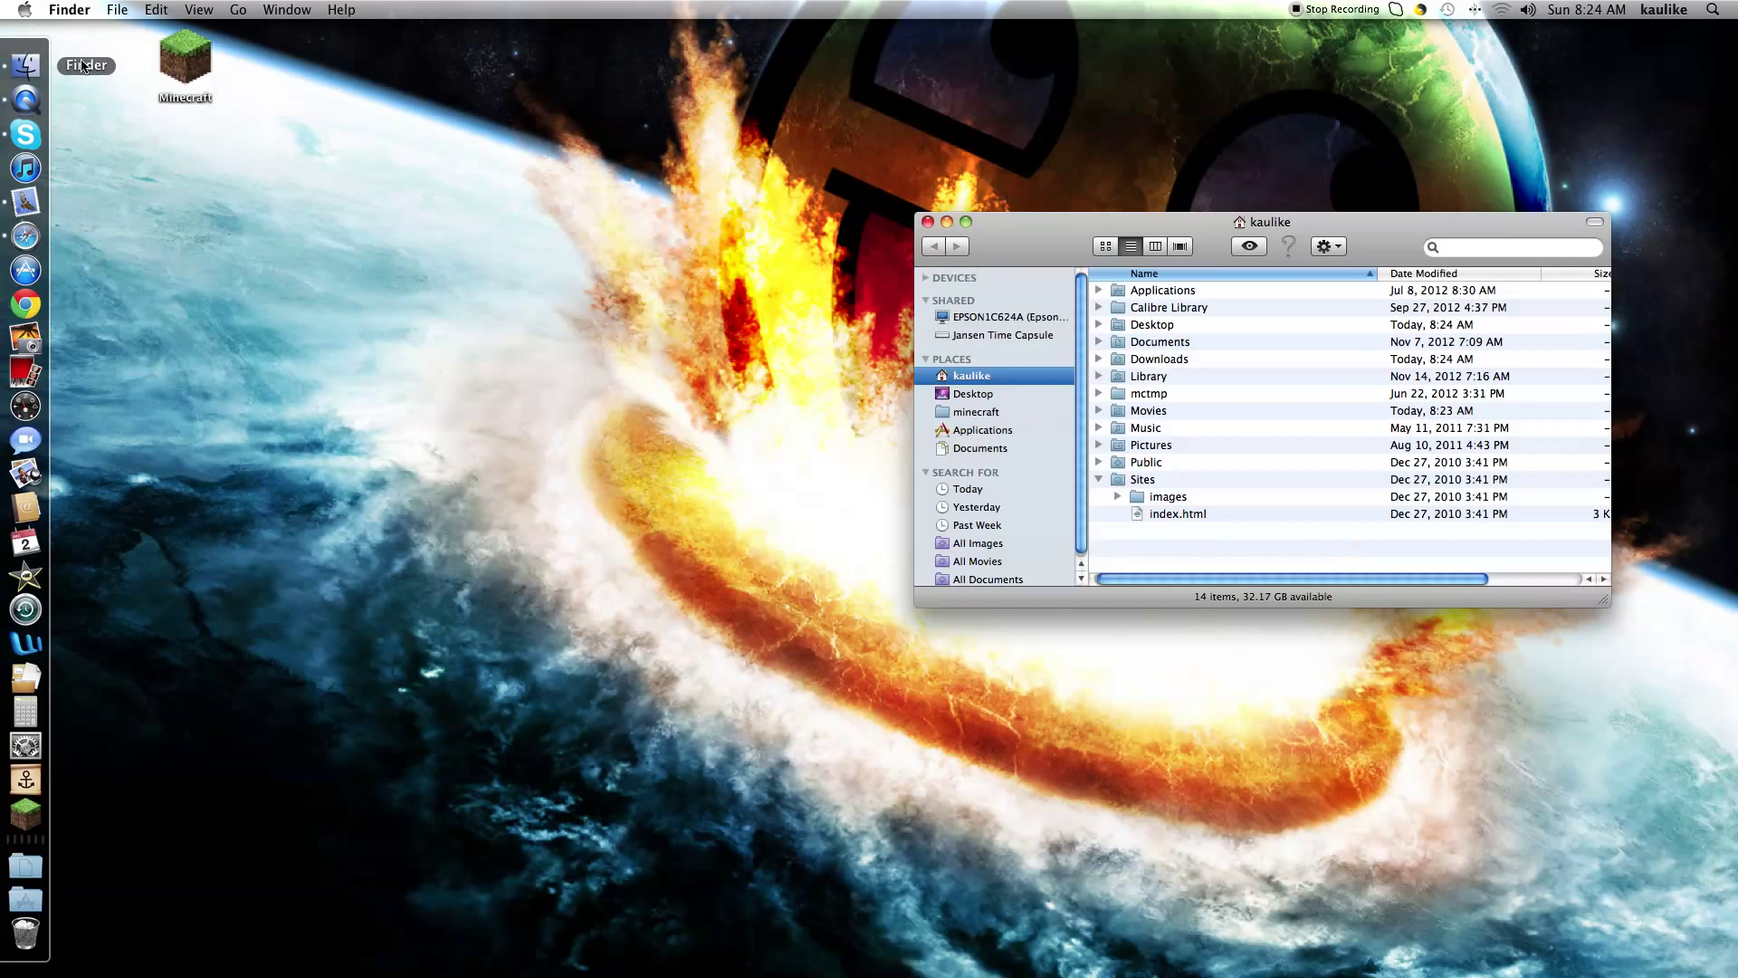
{"action": "left_click", "coordinate": [976, 412]}
{"action": "left_click_drag", "start_coordinate": [1030, 244], "coordinate": [279, 210]}
{"action": "left_click", "coordinate": [242, 347]}
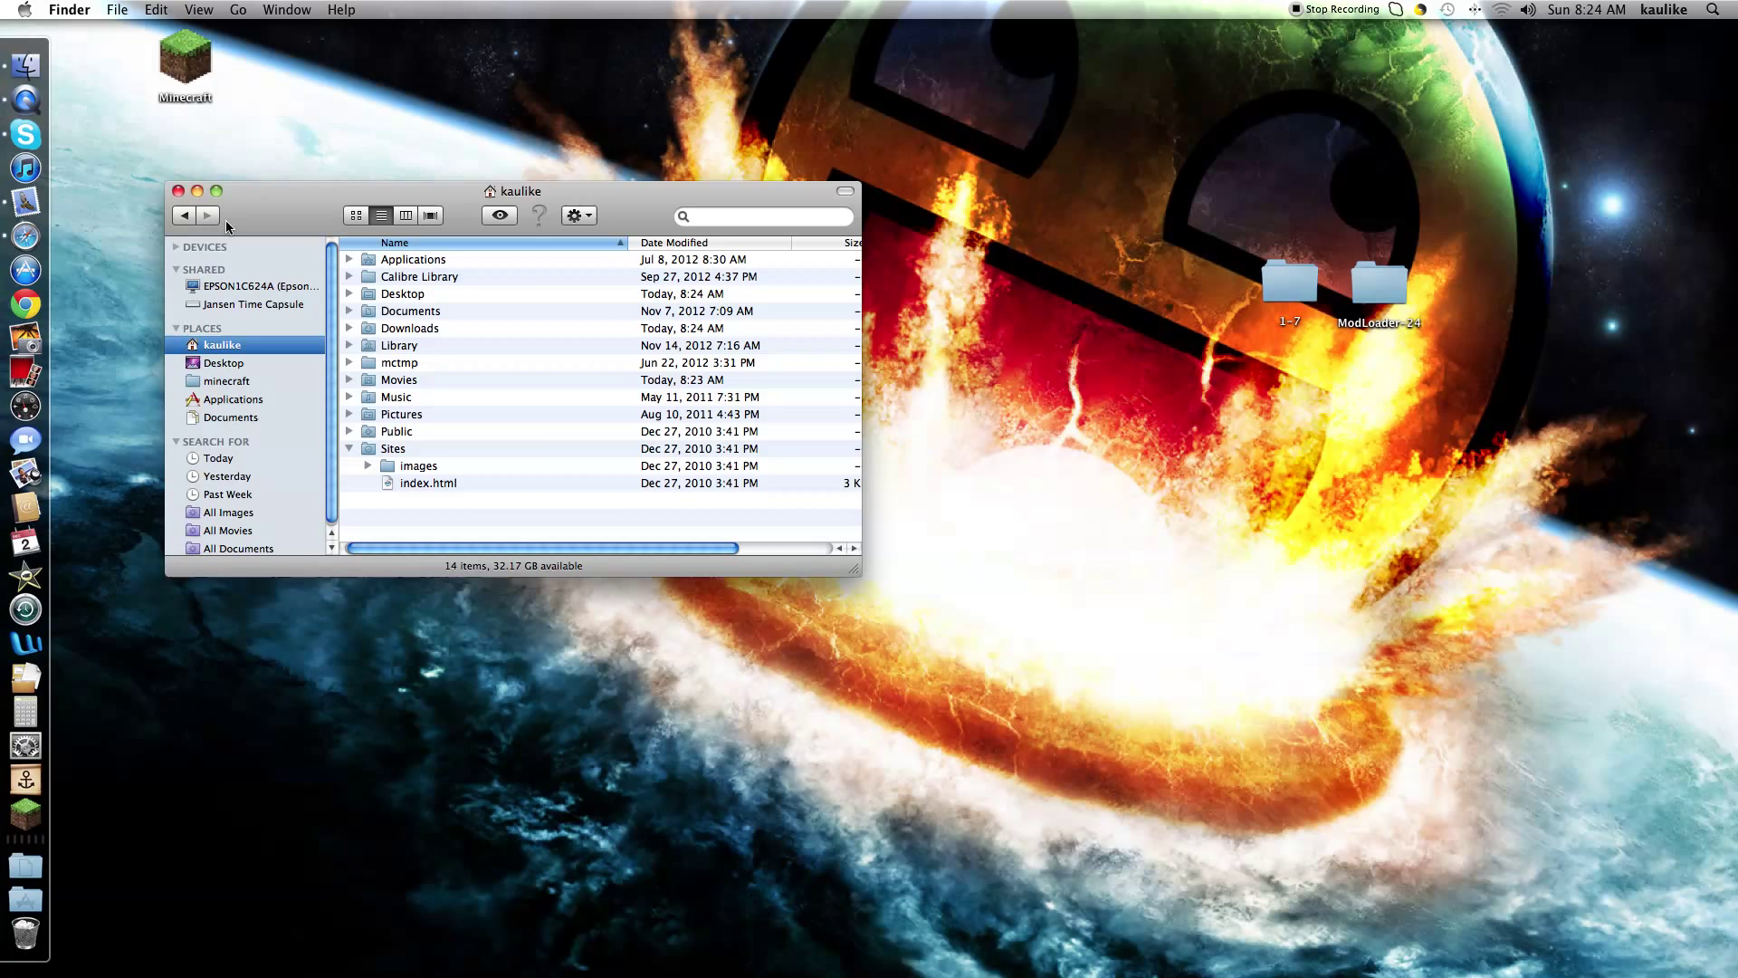
{"action": "left_click", "coordinate": [177, 192]}
{"action": "left_click", "coordinate": [26, 66]}
{"action": "double_click", "coordinate": [416, 350]}
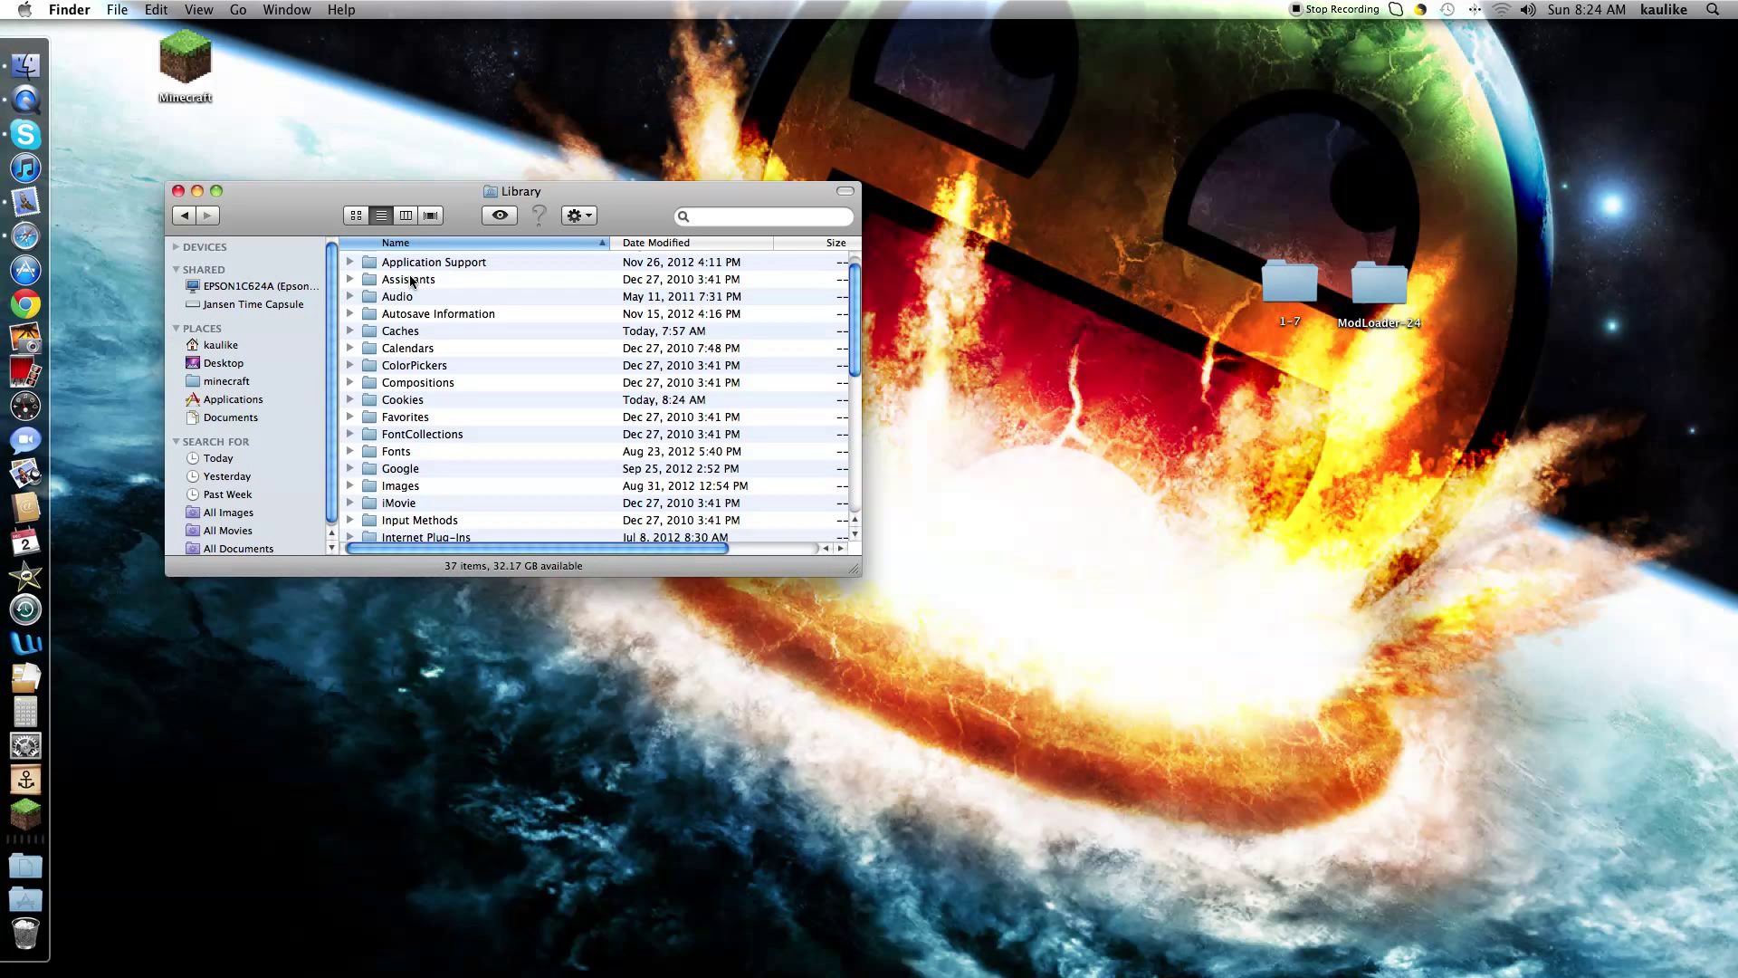
{"action": "double_click", "coordinate": [415, 267]}
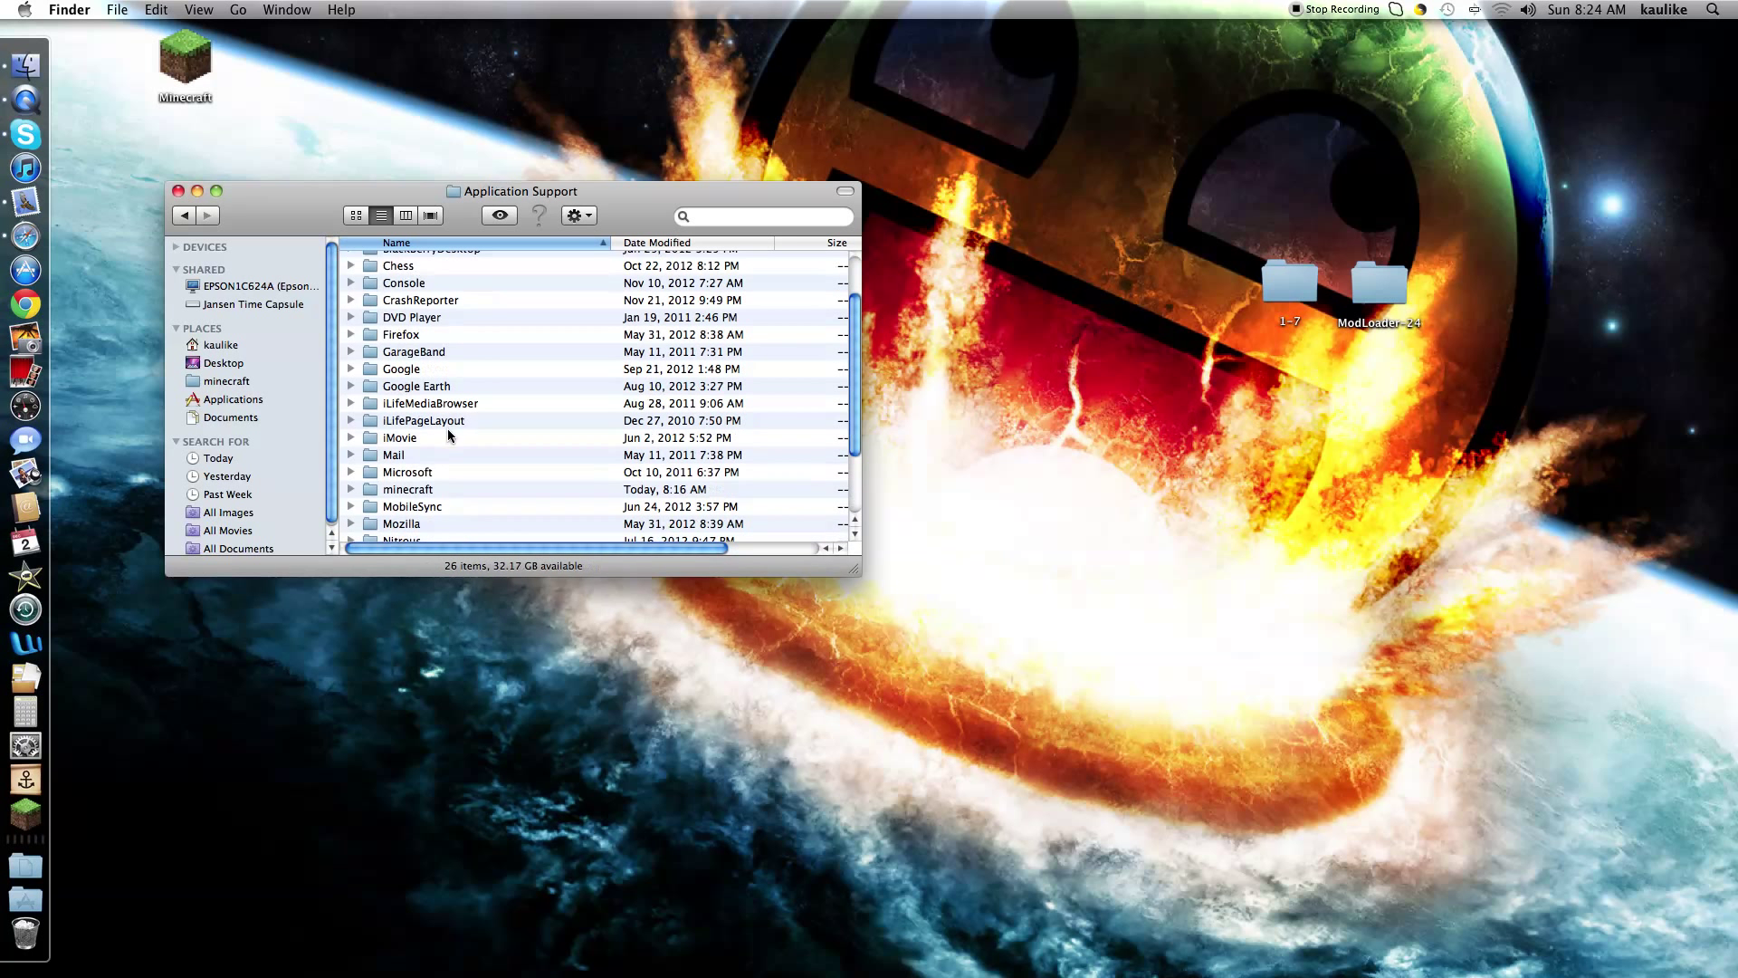
{"action": "double_click", "coordinate": [424, 489]}
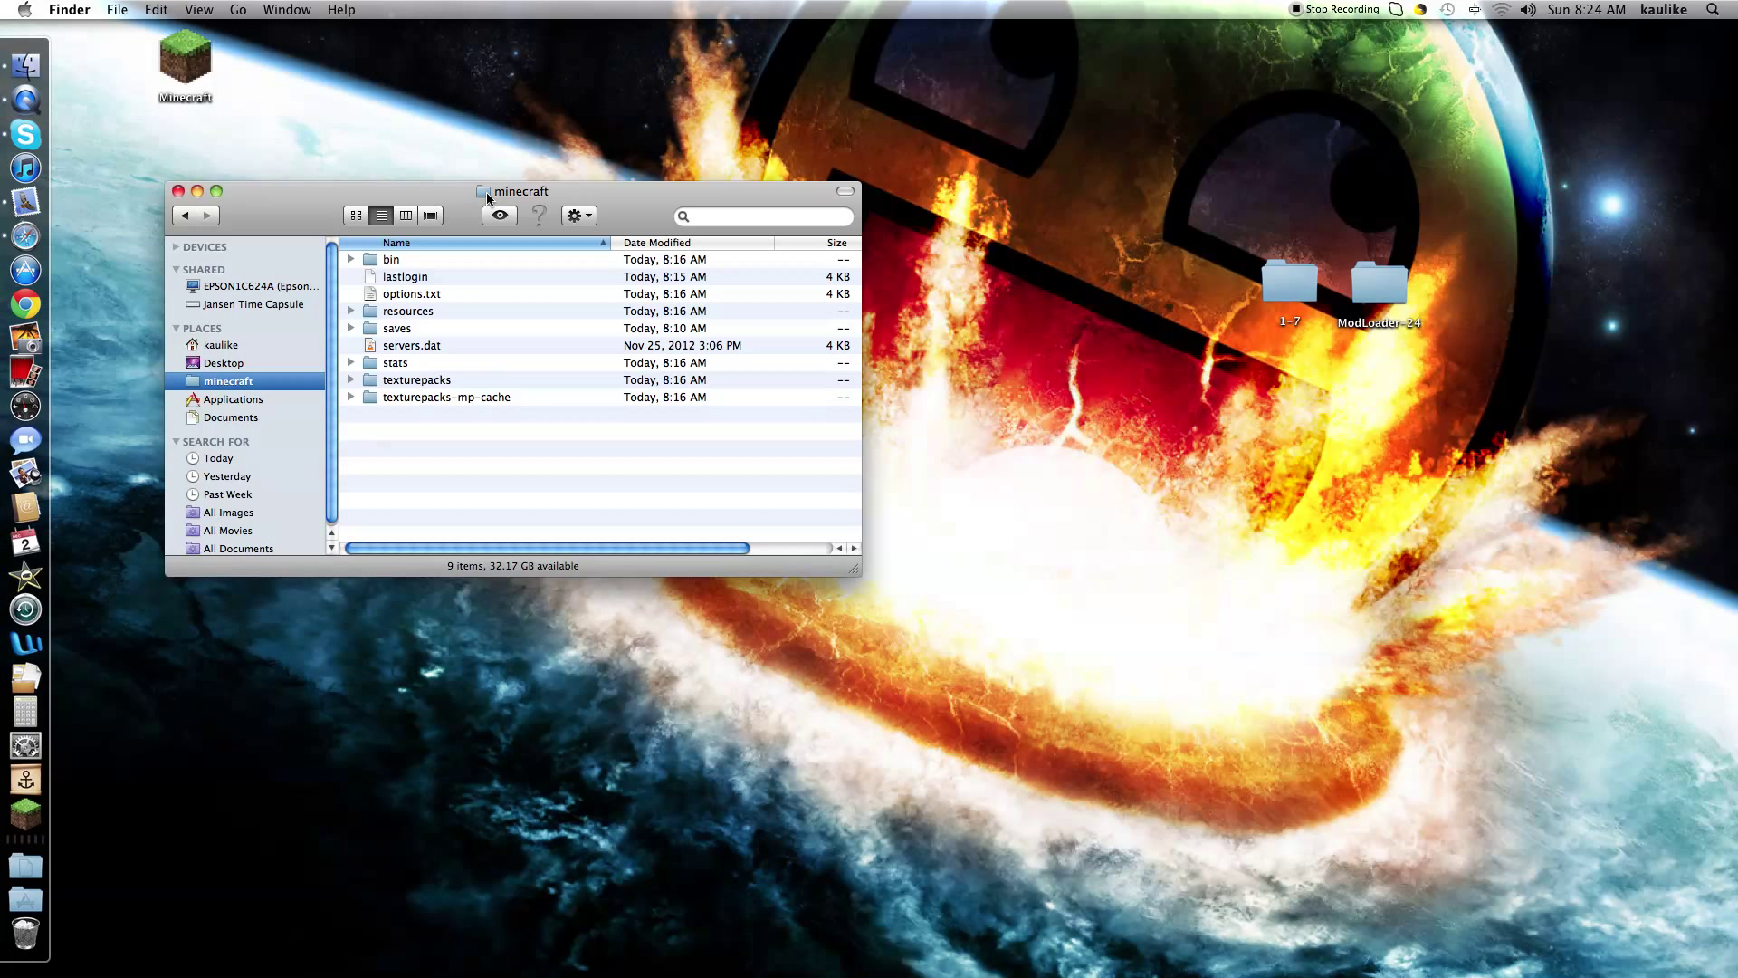
{"action": "mouse_move", "coordinate": [487, 192]}
{"action": "left_mouse_down"}
{"action": "mouse_move", "coordinate": [224, 368]}
{"action": "mouse_move", "coordinate": [466, 253]}
{"action": "mouse_move", "coordinate": [489, 194]}
{"action": "left_mouse_up"}
Open minecraft.jar in the bin folder with The Unarchiver and extract it into bin.
{"action": "double_click", "coordinate": [394, 261]}
{"action": "right_click", "coordinate": [431, 331]}
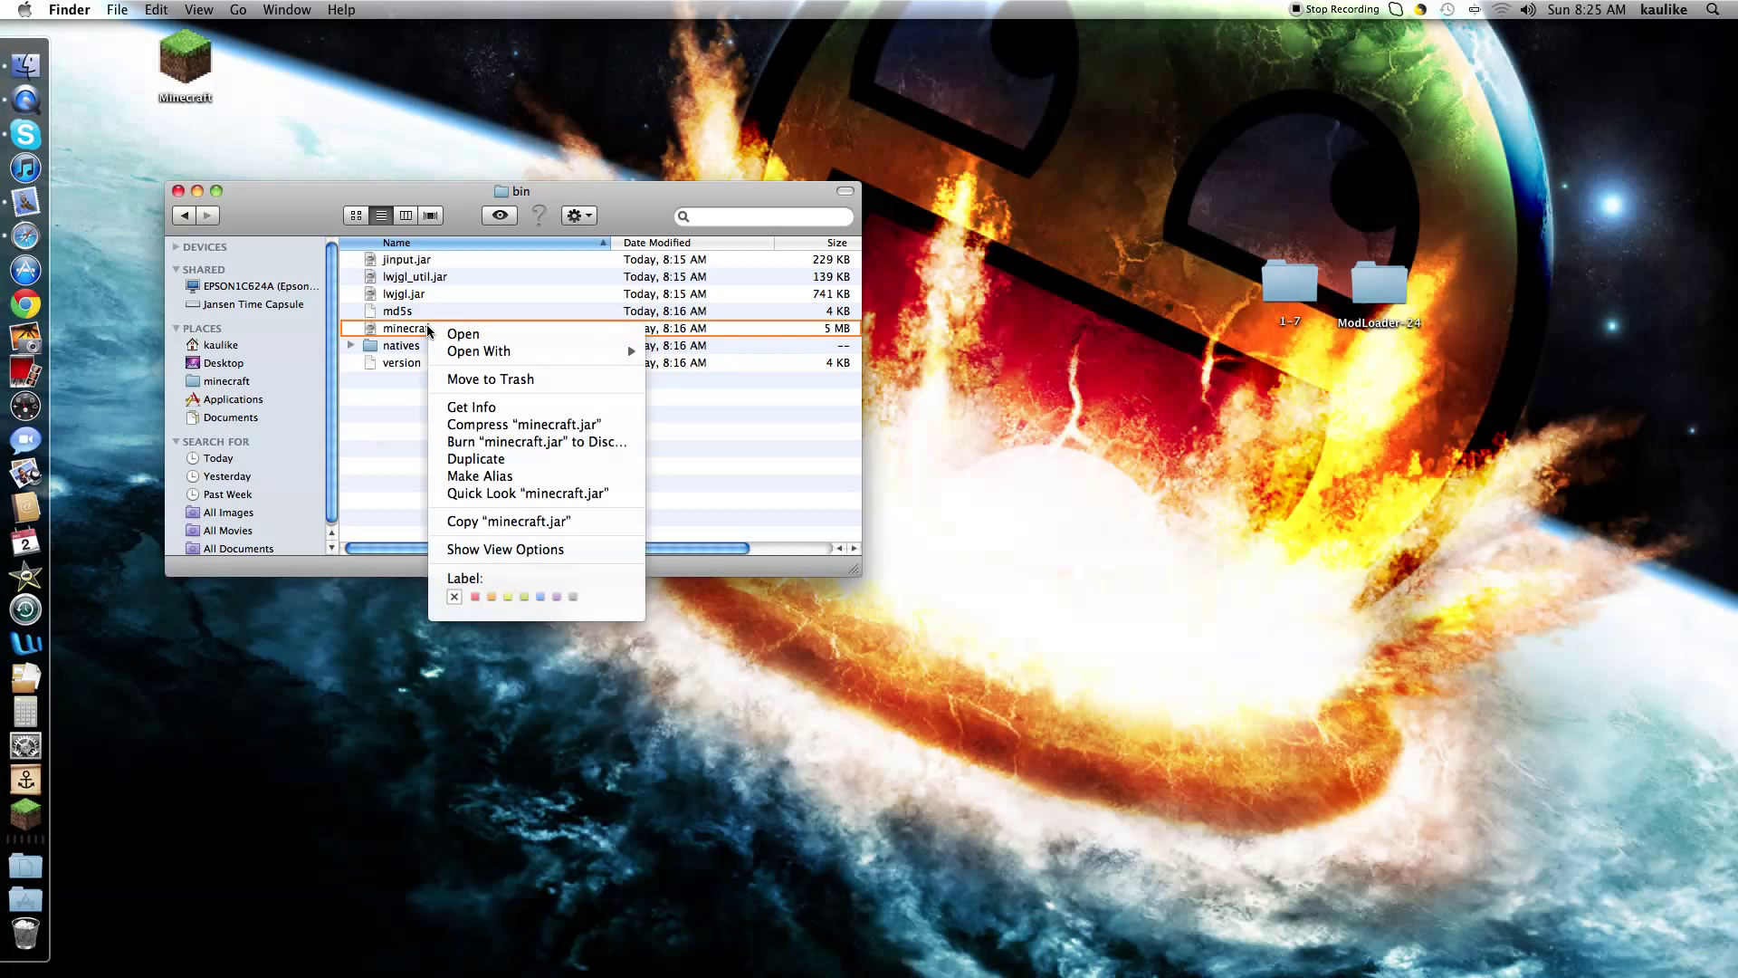
{"action": "left_click", "coordinate": [404, 333]}
{"action": "left_click", "coordinate": [404, 333]}
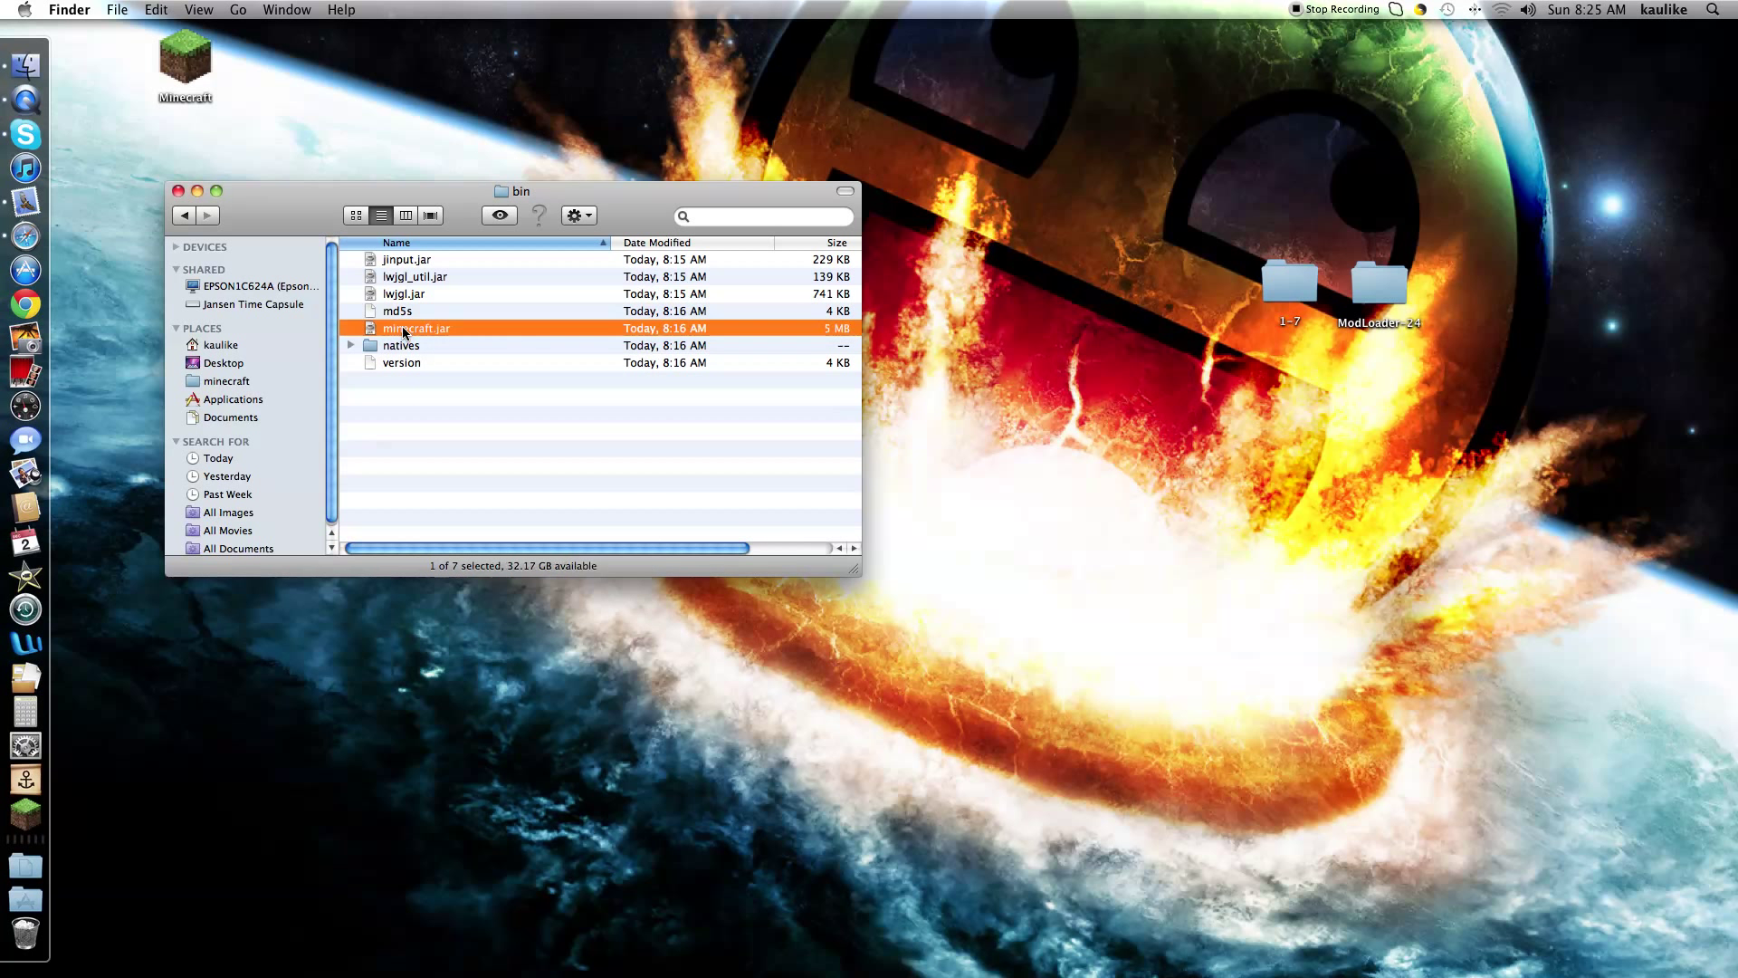
{"action": "left_click", "coordinate": [150, 9]}
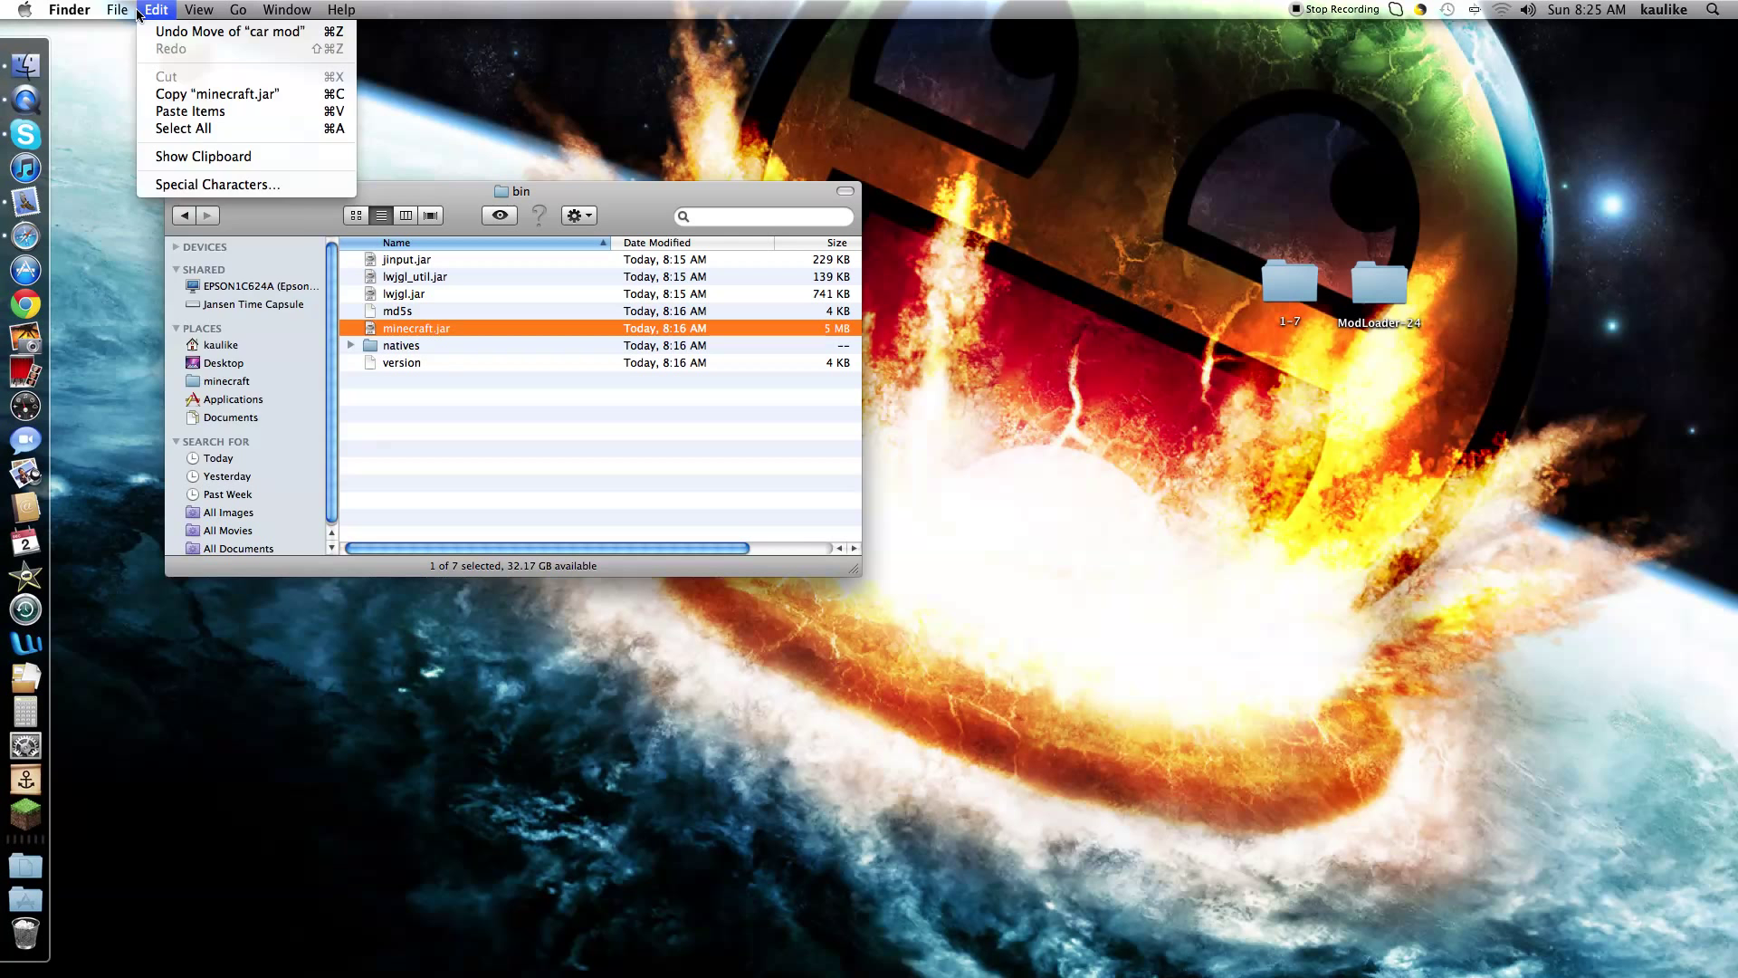
{"action": "mouse_move", "coordinate": [118, 11]}
{"action": "mouse_move", "coordinate": [150, 118]}
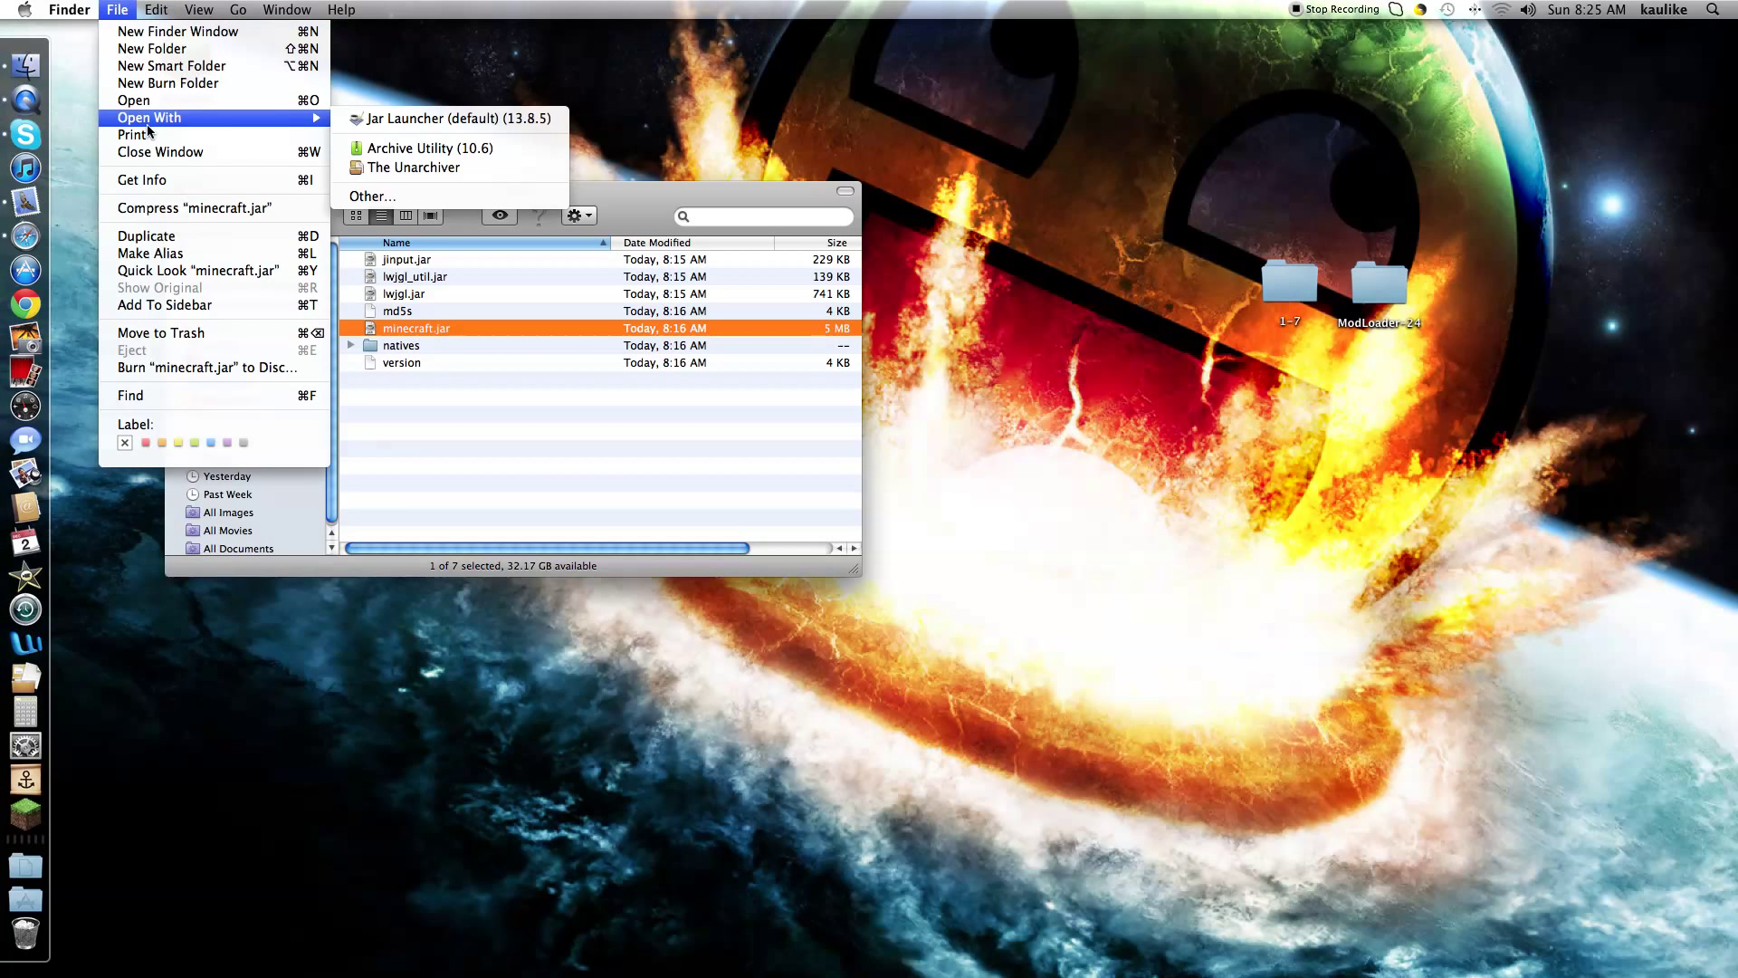
{"action": "left_click", "coordinate": [431, 170]}
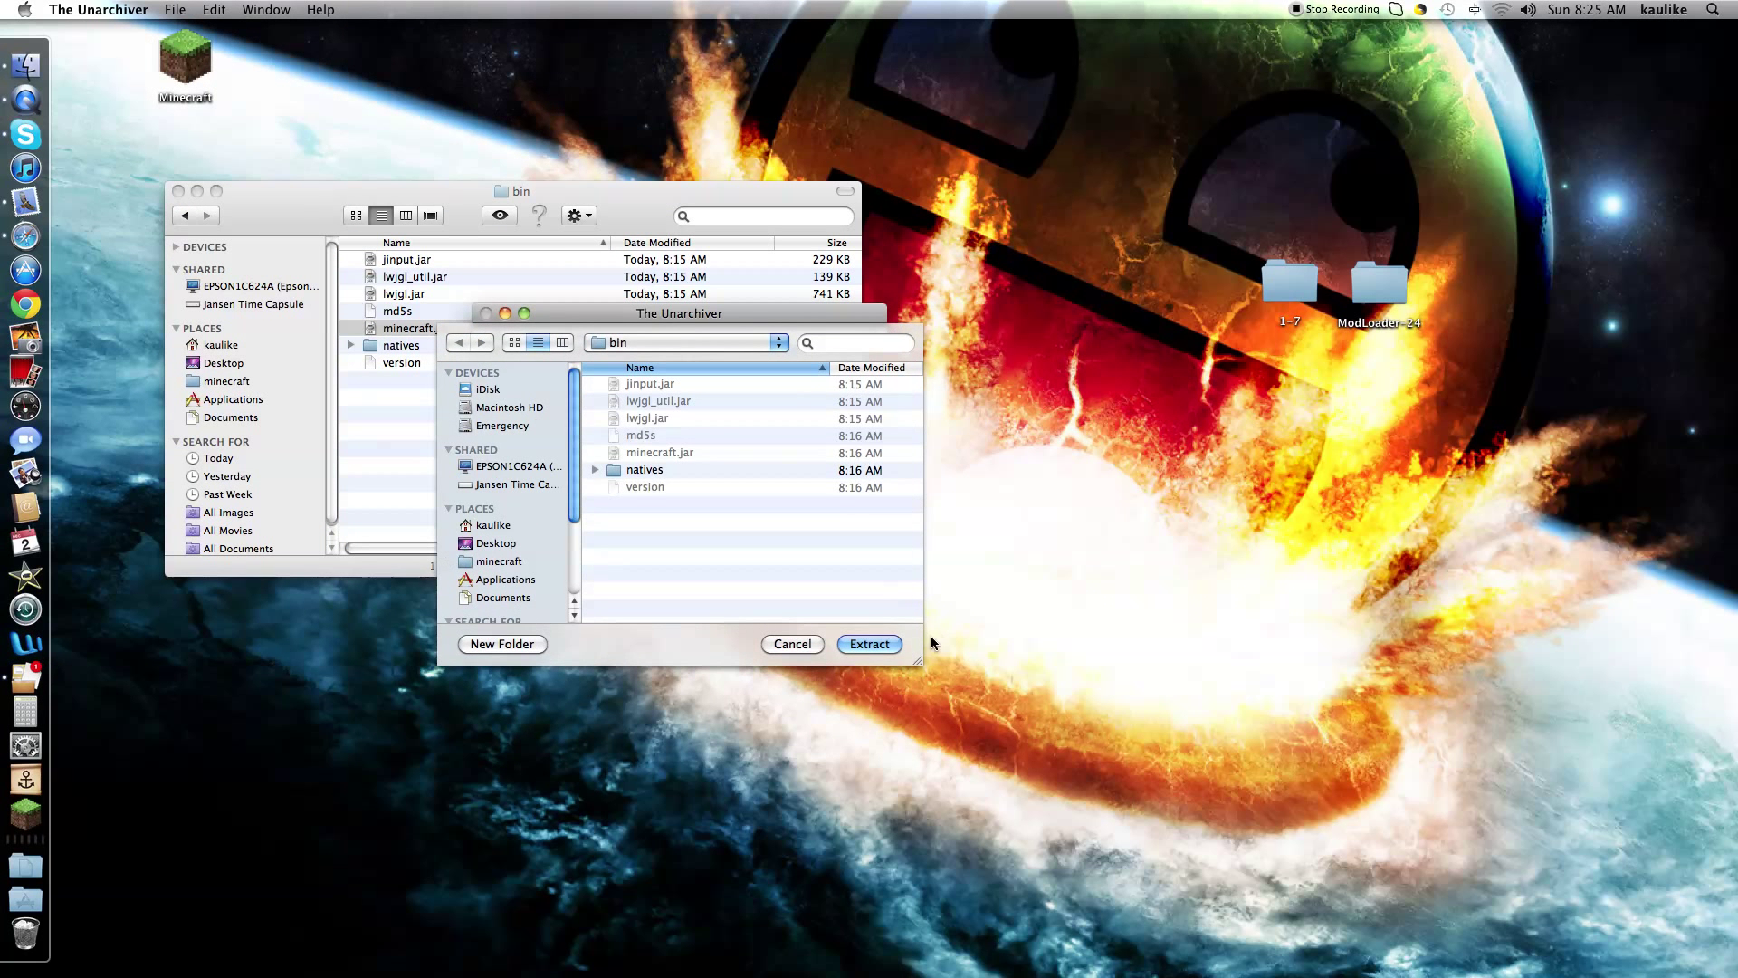
{"action": "left_click", "coordinate": [878, 646]}
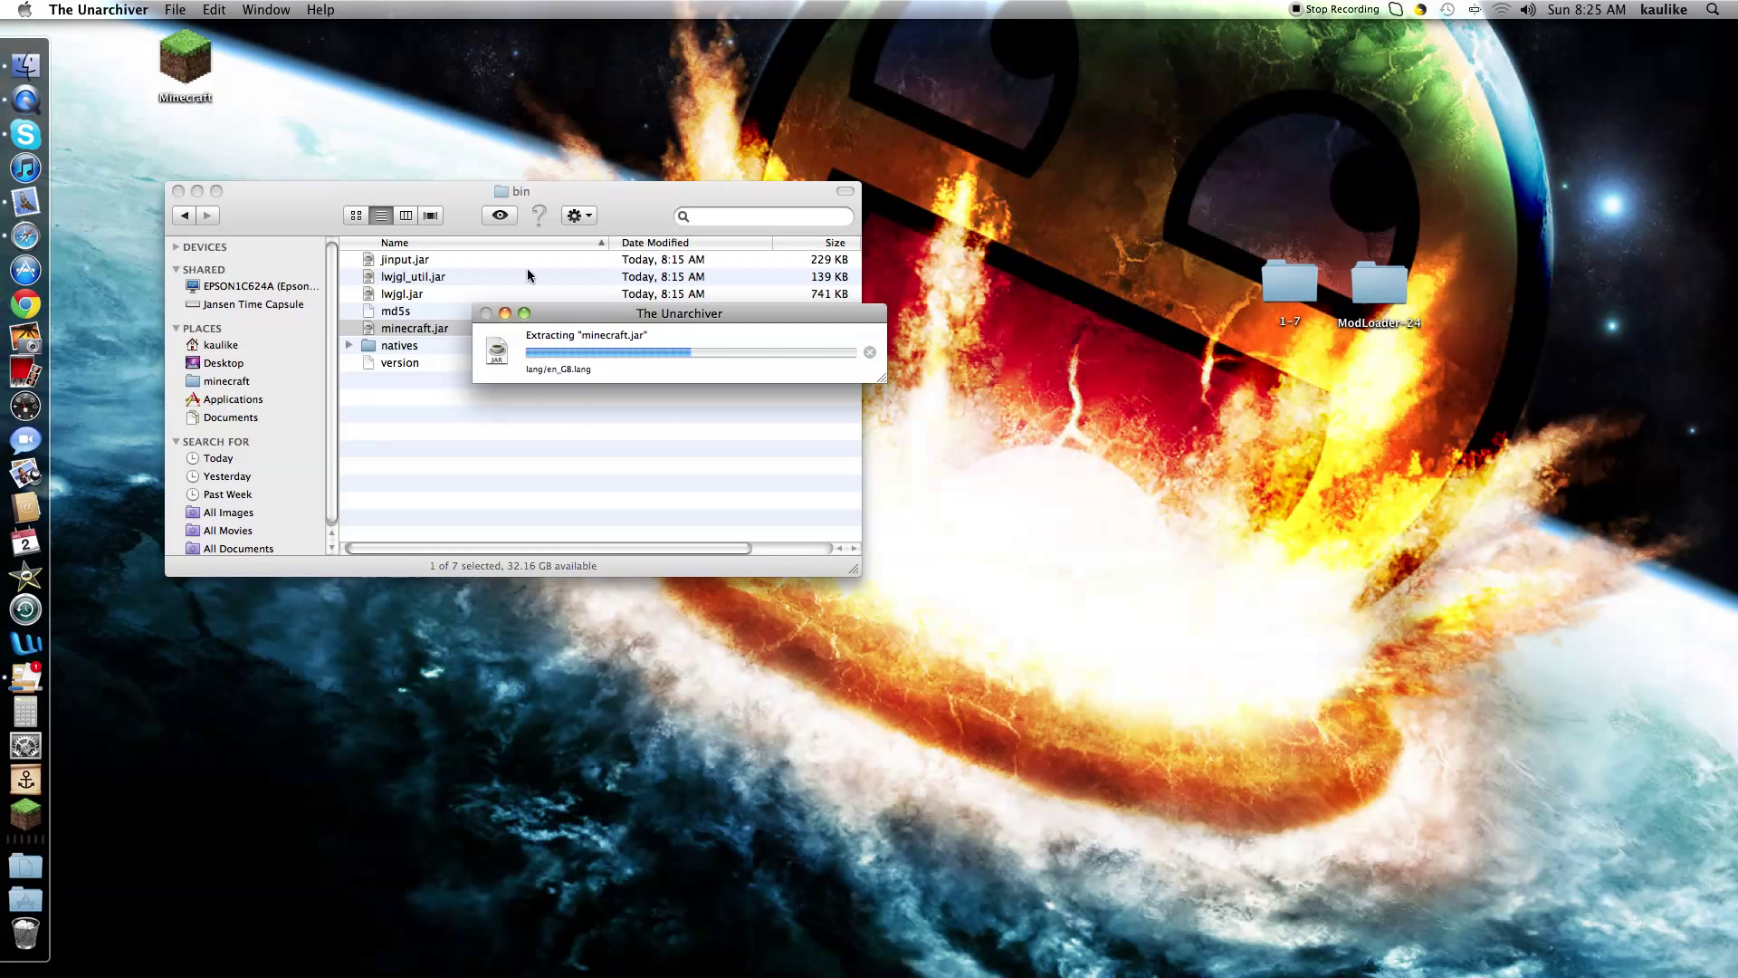
{"action": "left_click", "coordinate": [151, 7]}
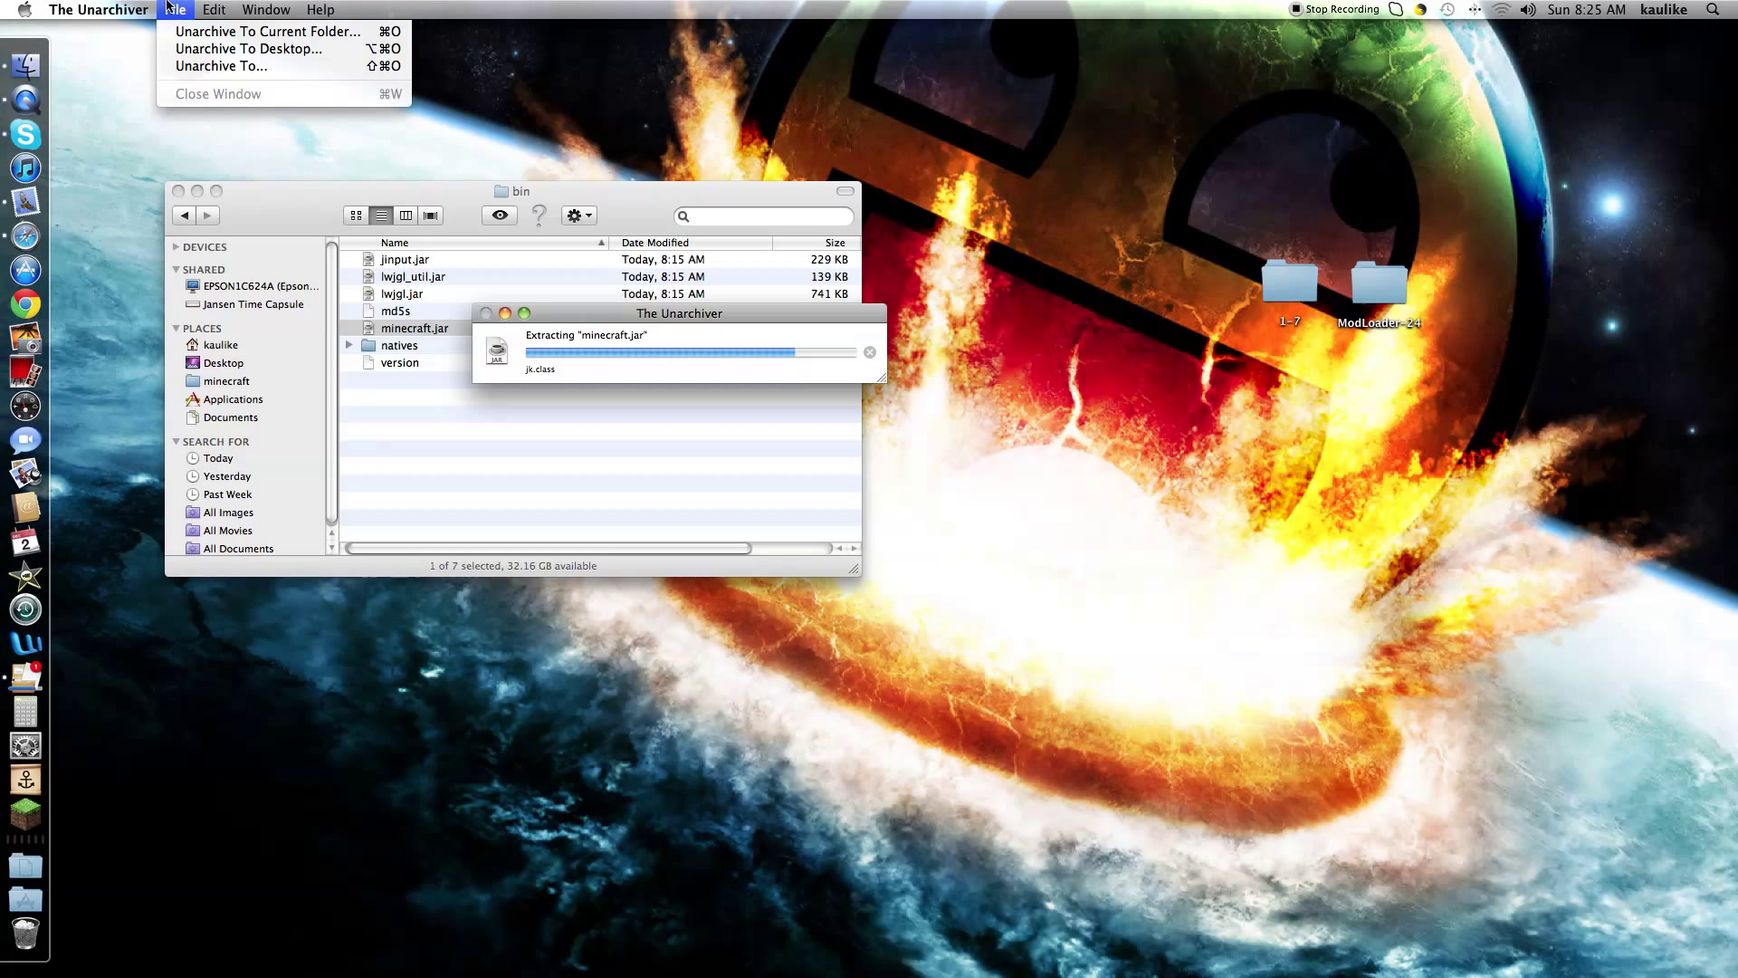
Check the extraction progress and reopen minecraft.jar with The Unarchiver.
{"action": "left_click", "coordinate": [326, 165]}
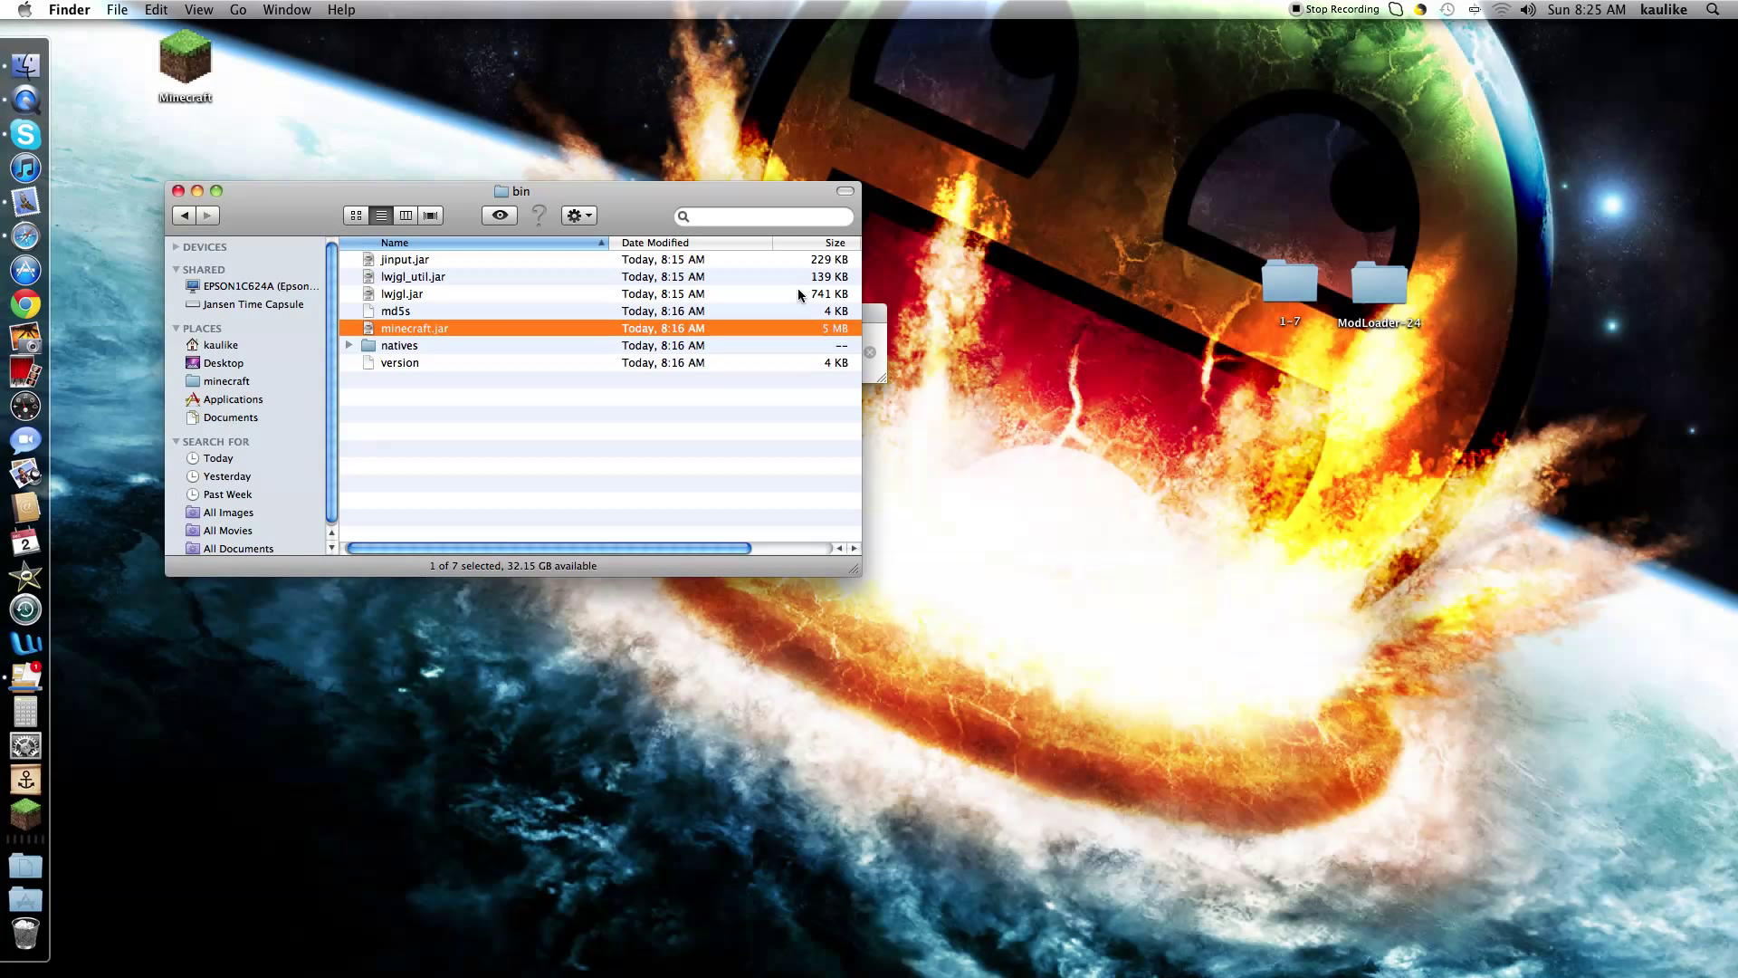
{"action": "left_click", "coordinate": [874, 315]}
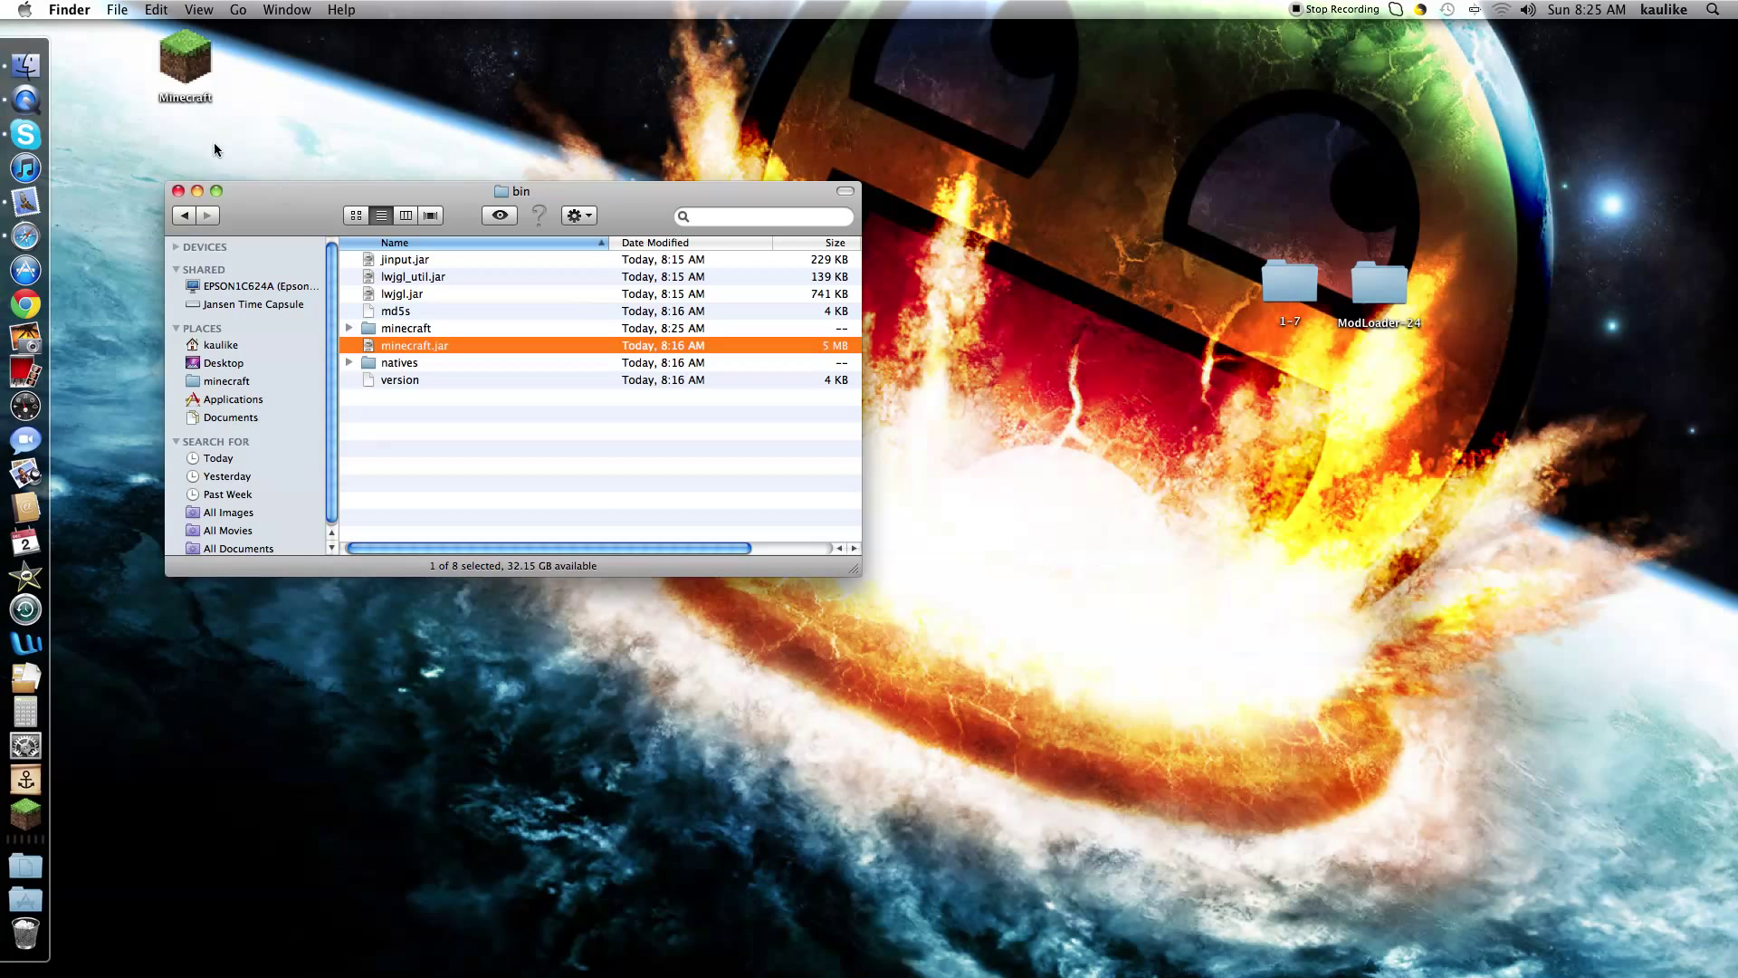
{"action": "left_click", "coordinate": [120, 9]}
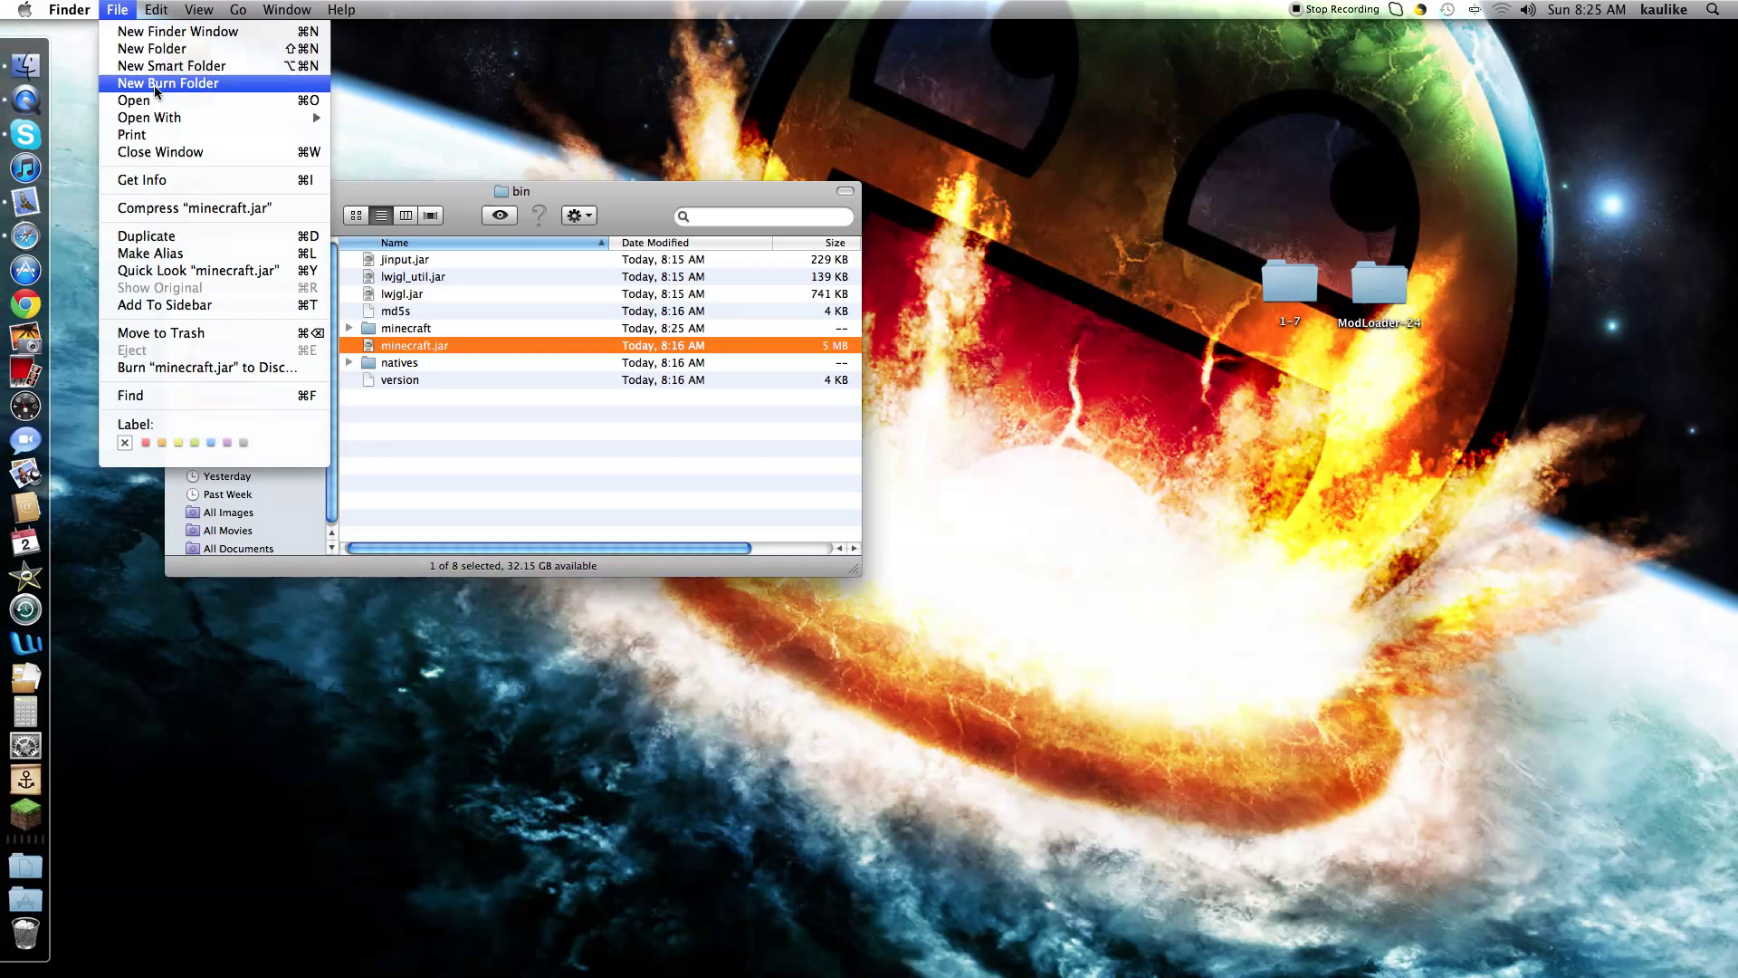
{"action": "mouse_move", "coordinate": [169, 120]}
{"action": "left_click", "coordinate": [399, 167]}
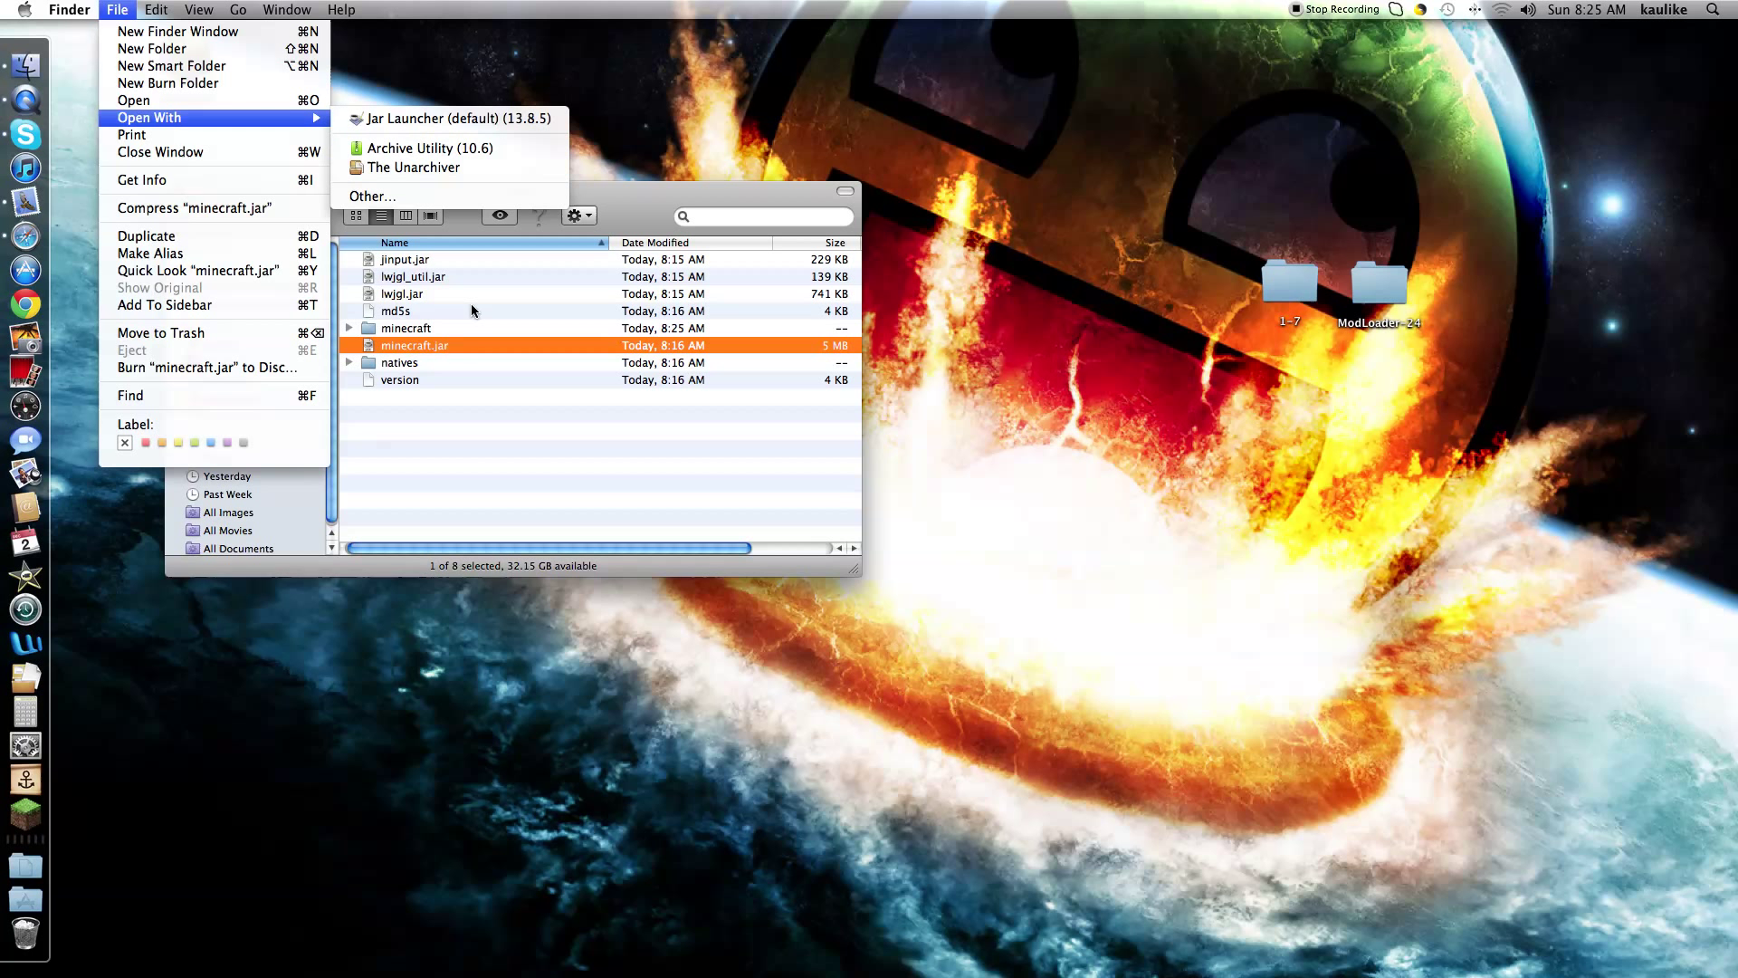
Move the original minecraft.jar file to the Trash.
{"action": "right_click", "coordinate": [432, 346]}
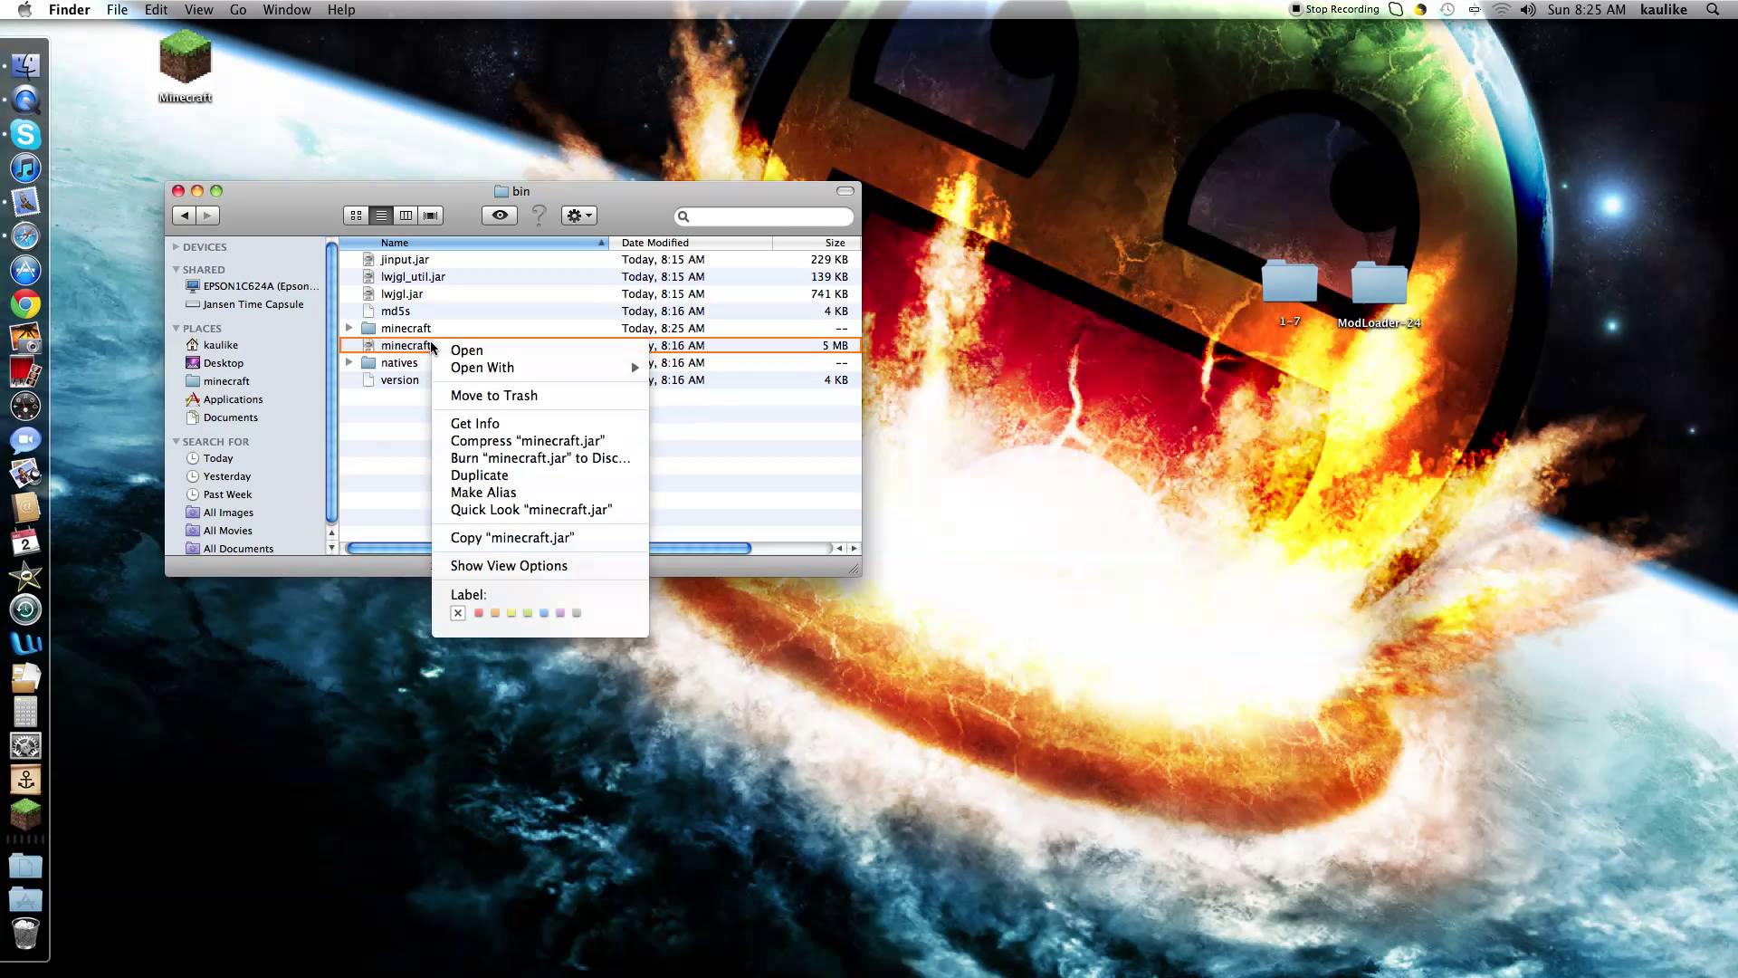
{"action": "left_click", "coordinate": [453, 348]}
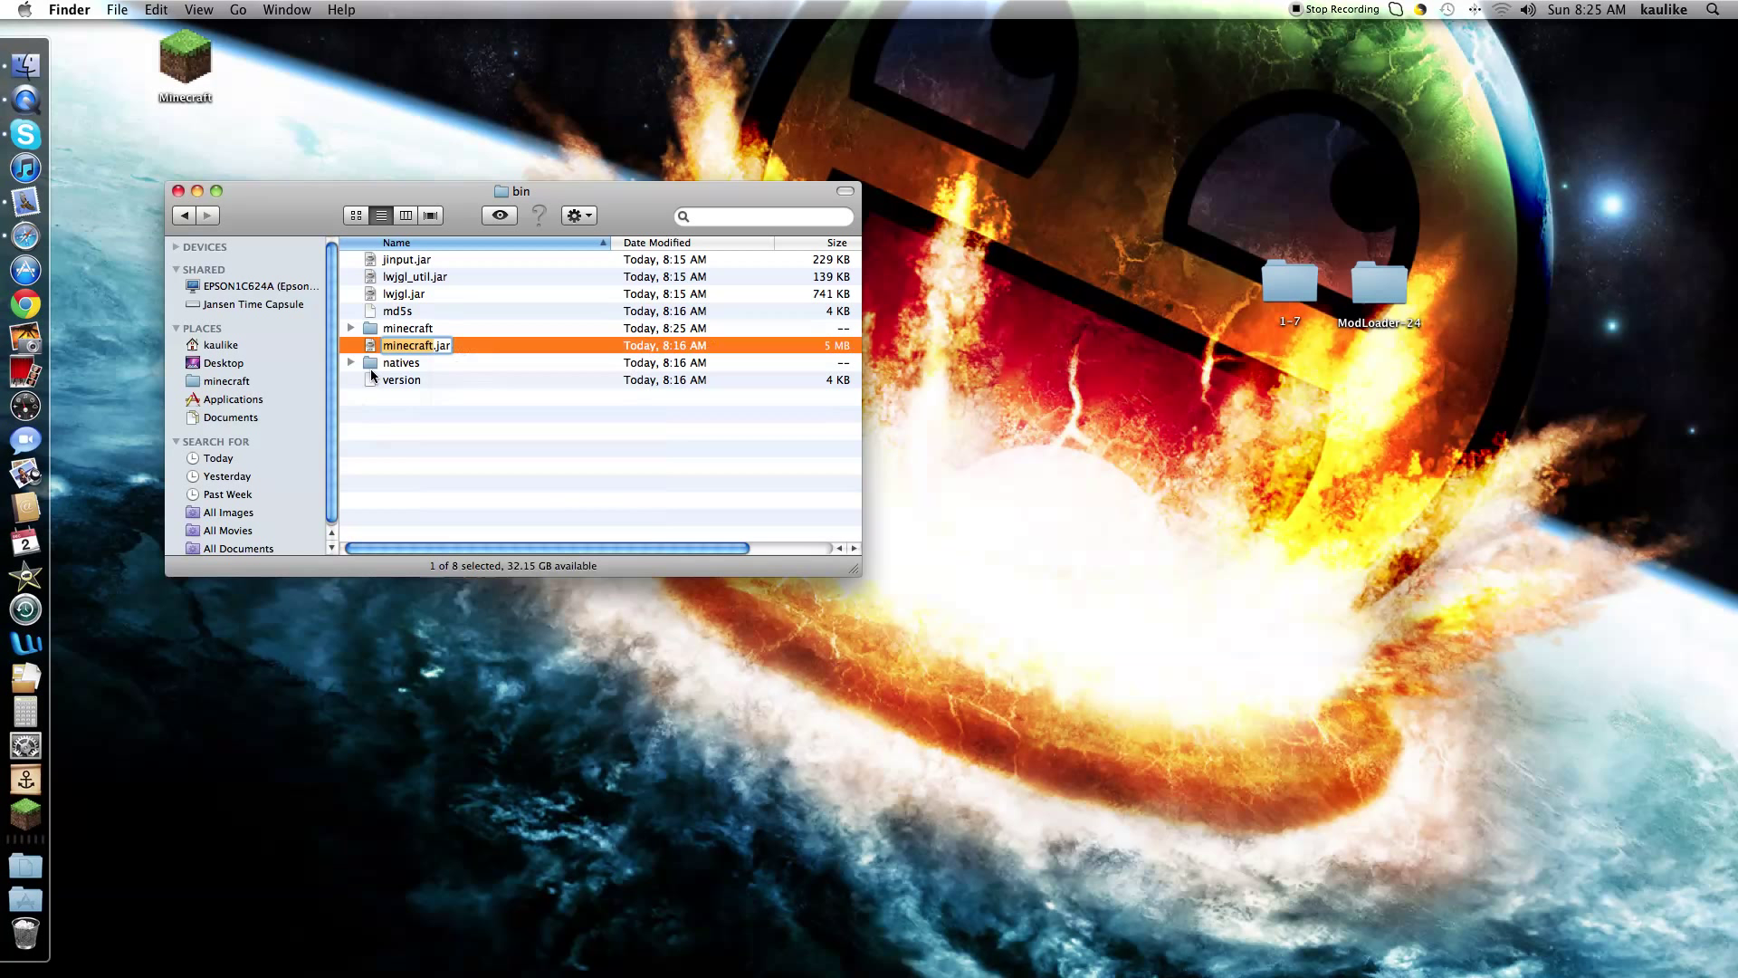
{"action": "right_click", "coordinate": [471, 345]}
{"action": "left_click", "coordinate": [514, 404]}
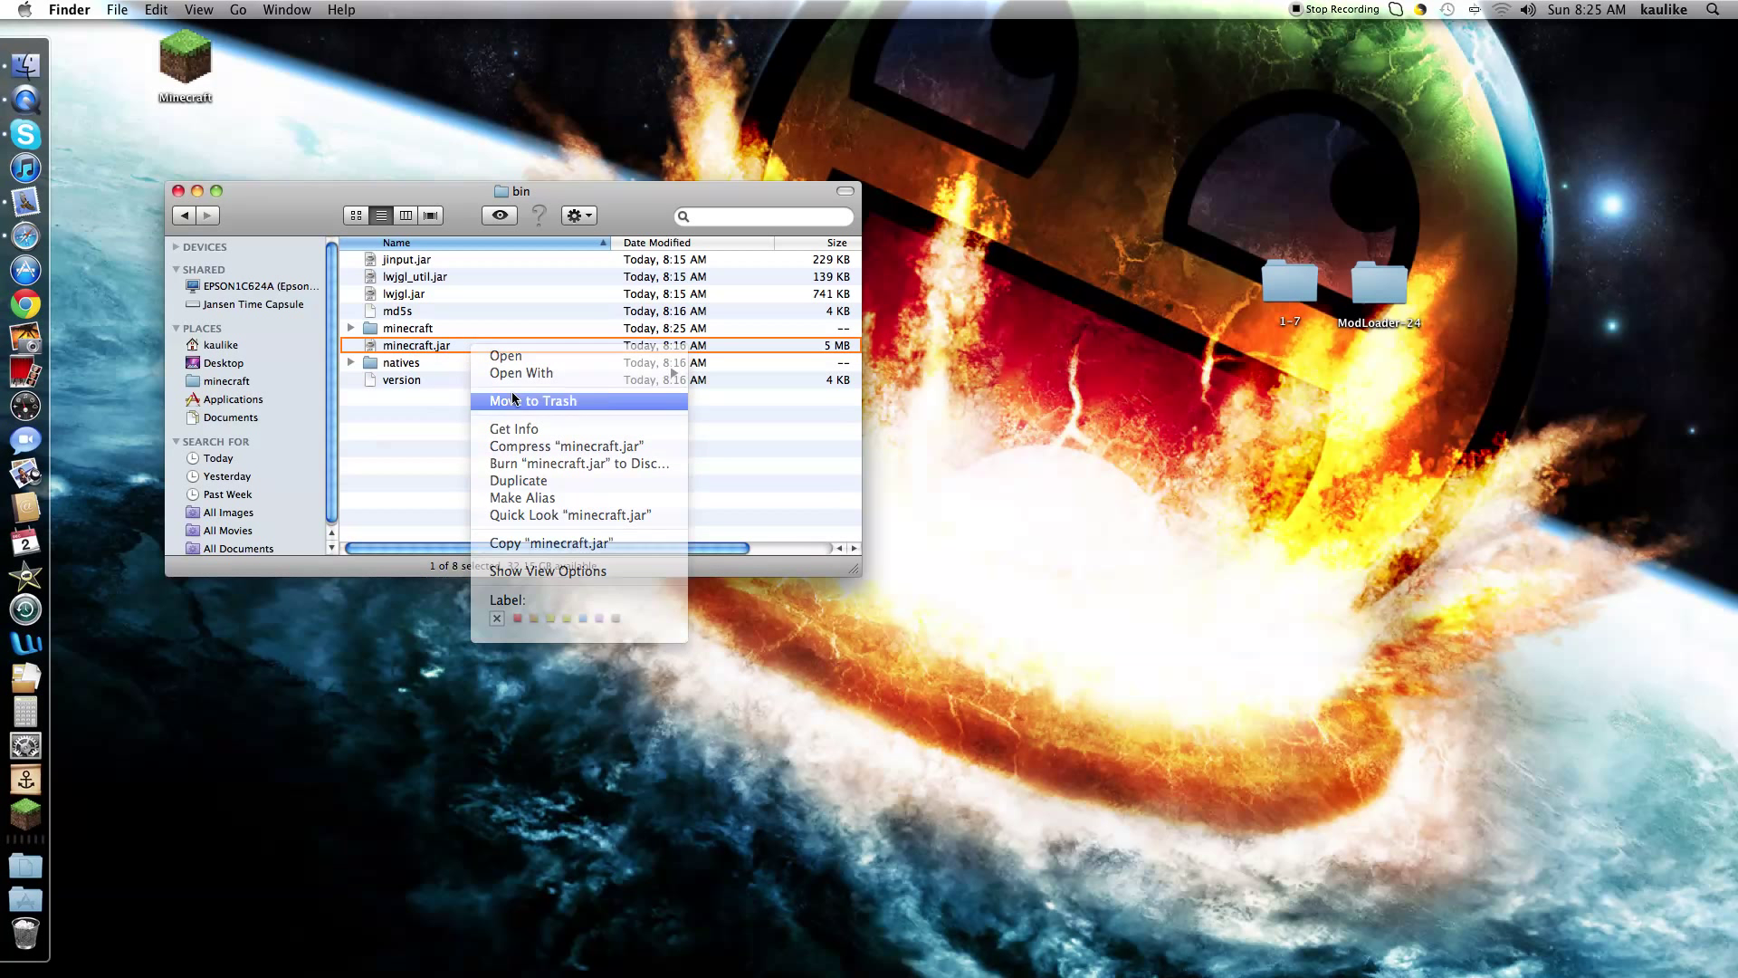
Rename the extracted minecraft folder to minecraft.jar, accepting the .jar extension.
{"action": "left_click", "coordinate": [440, 329]}
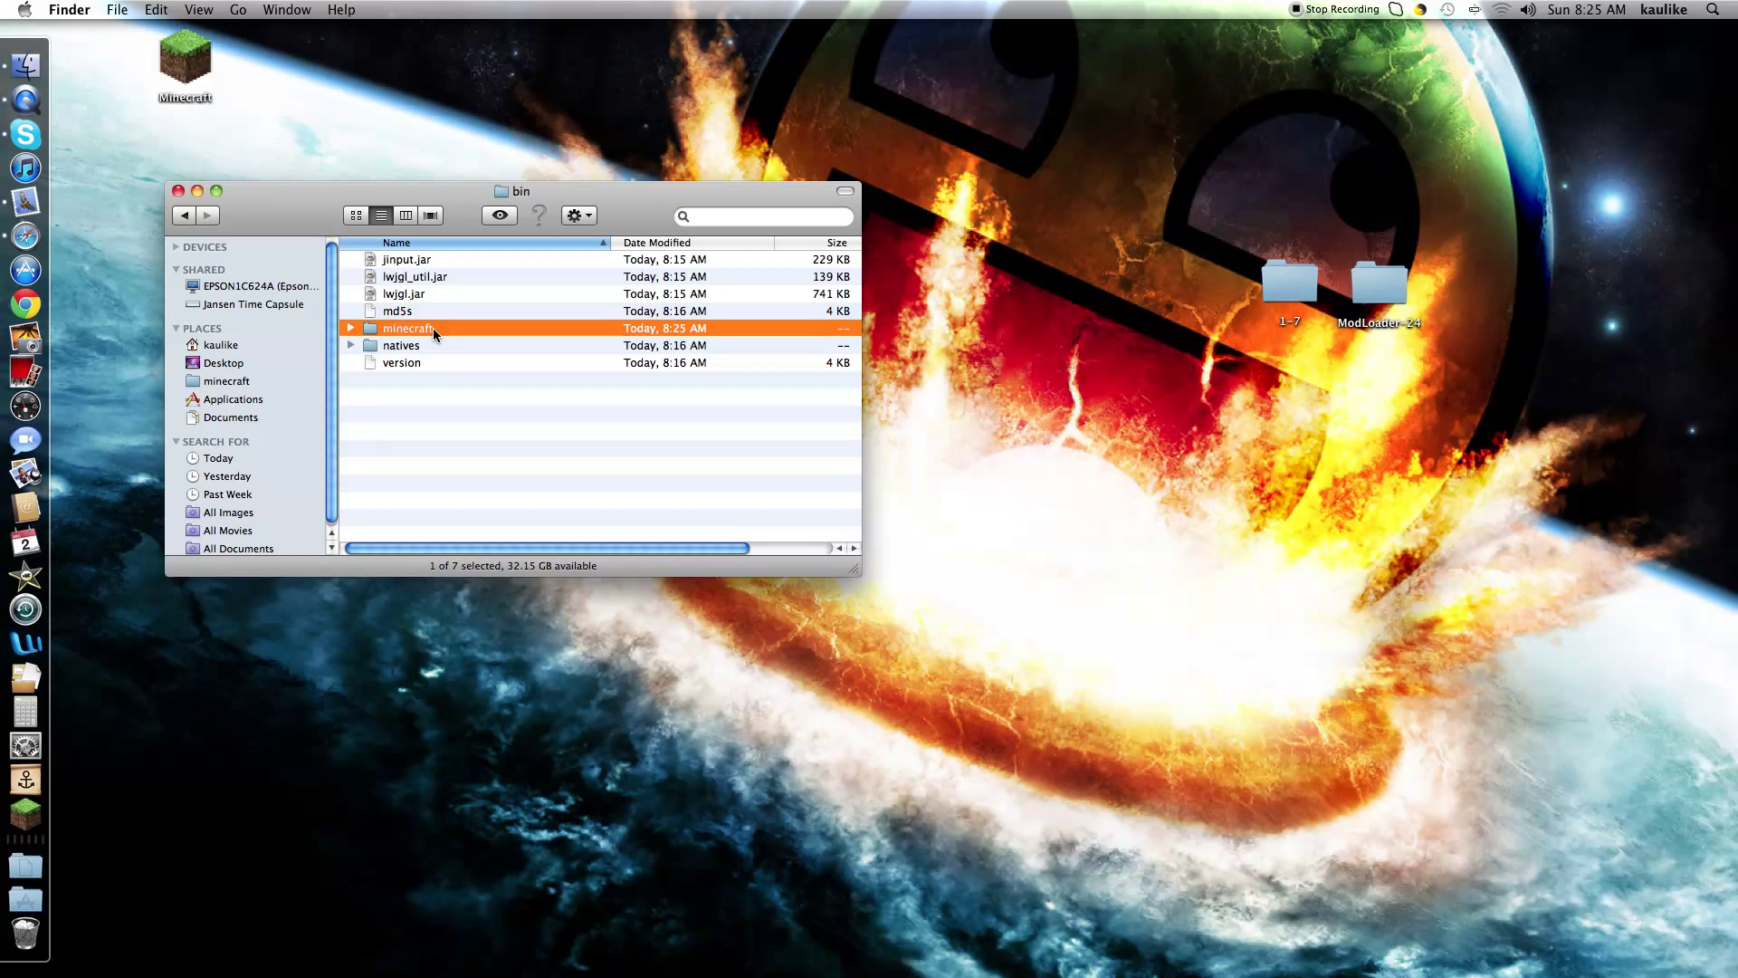
{"action": "left_click", "coordinate": [433, 329]}
{"action": "type", "text": ".jar"}
{"action": "key", "text": "Return"}
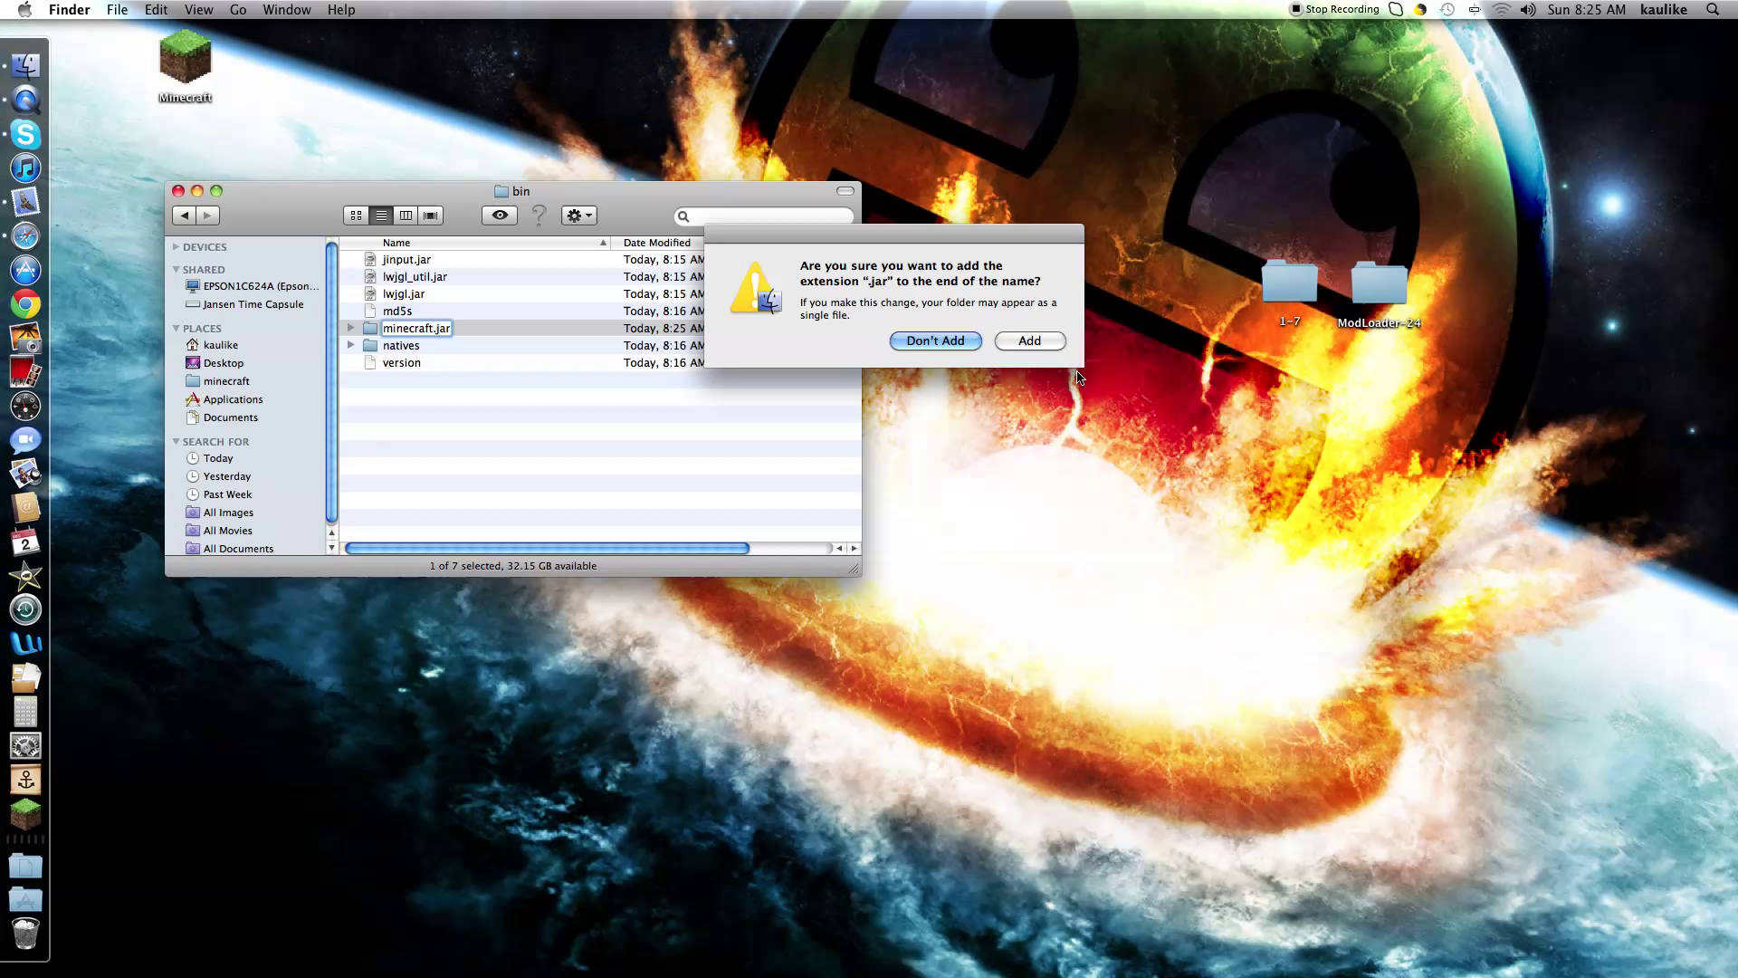
{"action": "left_click", "coordinate": [1062, 349]}
Copy all 29 ModLoader-24 class files into the minecraft.jar folder, replacing existing ones.
{"action": "double_click", "coordinate": [417, 328]}
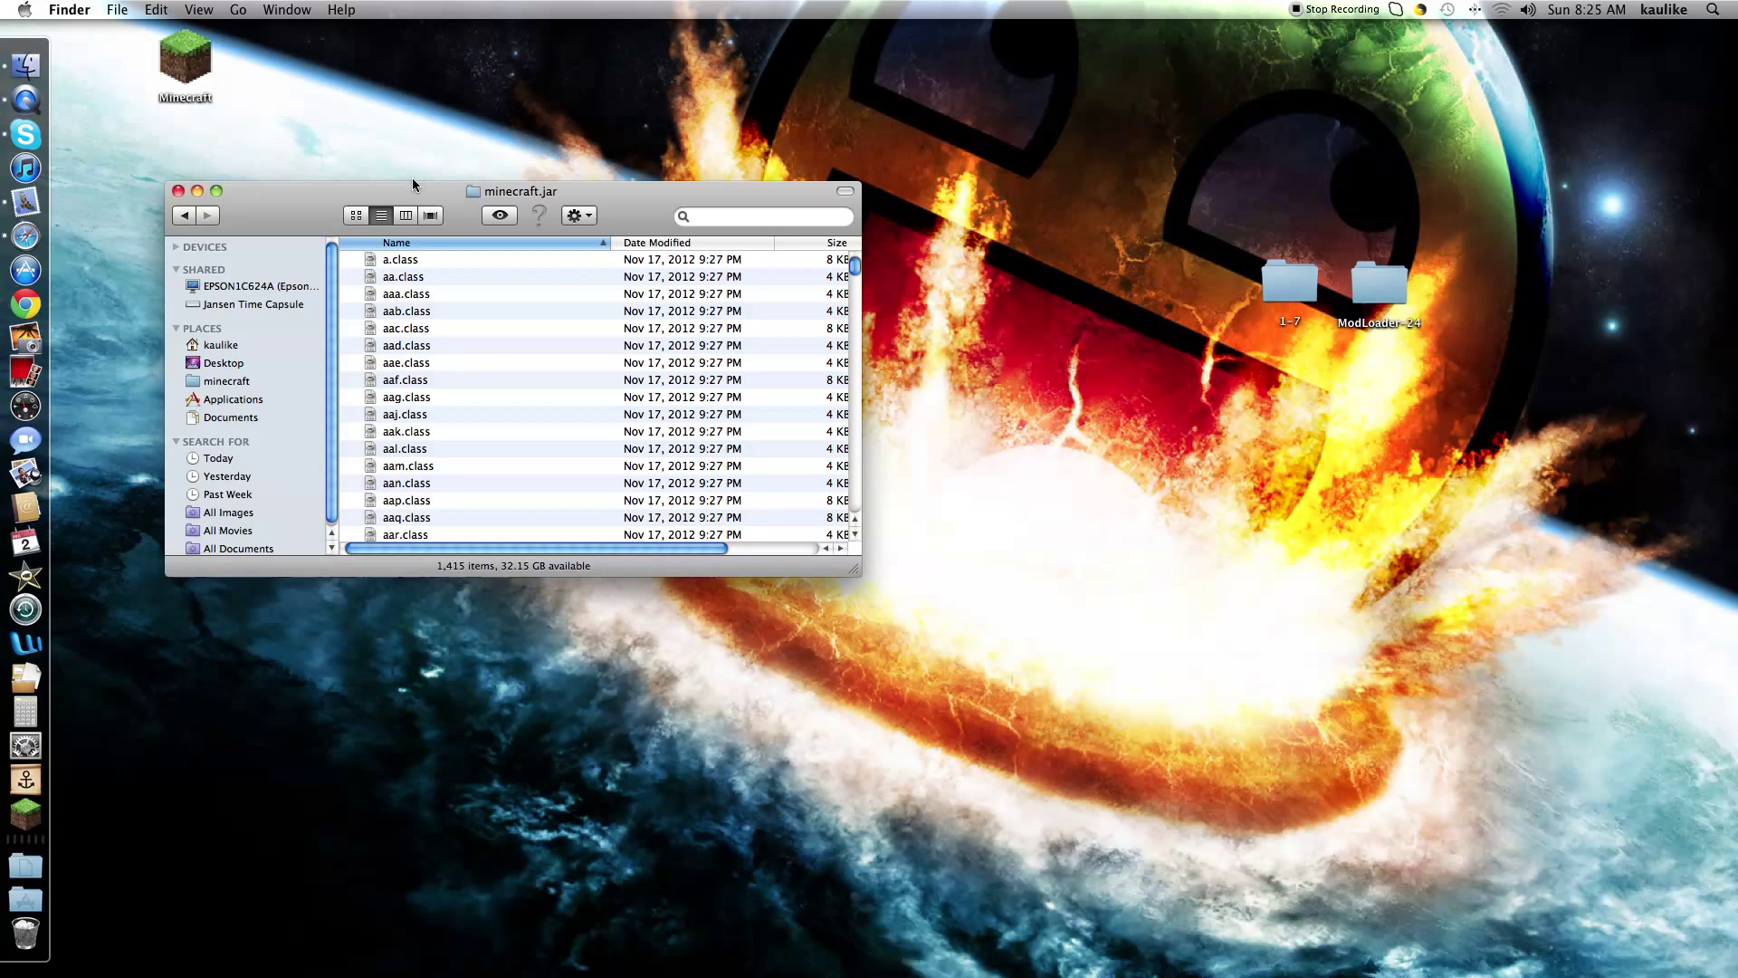
{"action": "mouse_move", "coordinate": [409, 210]}
{"action": "left_mouse_down"}
{"action": "mouse_move", "coordinate": [435, 47]}
{"action": "mouse_move", "coordinate": [483, 49]}
{"action": "left_mouse_up"}
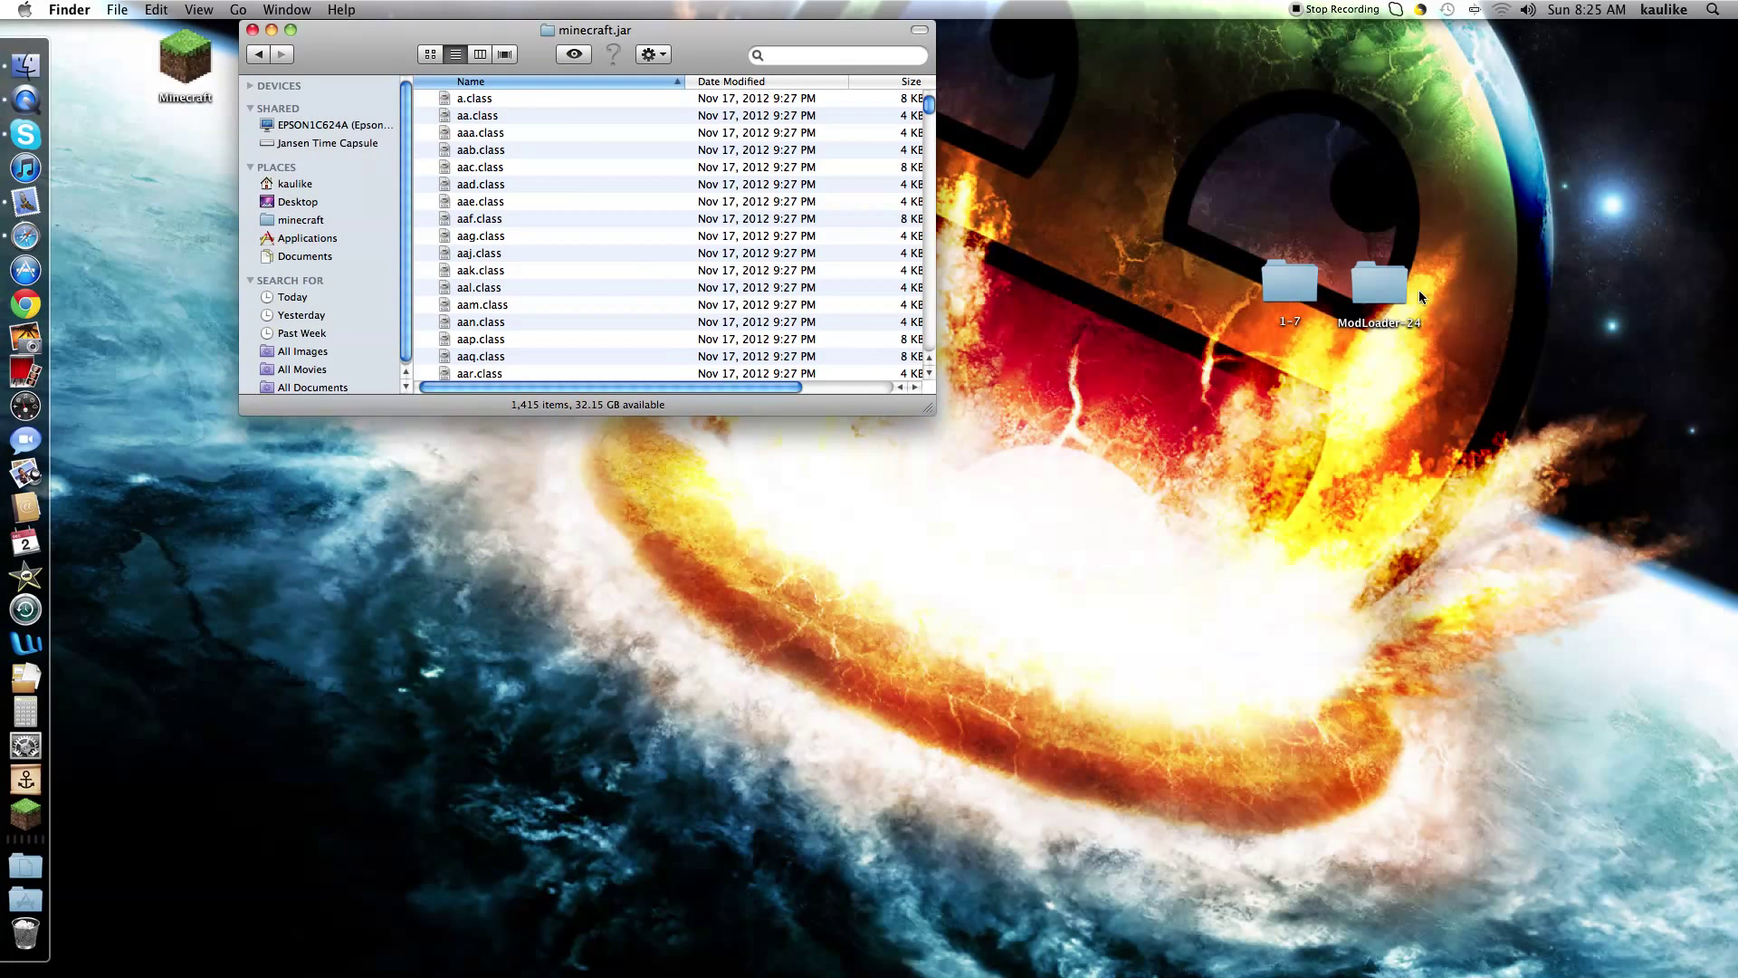
{"action": "double_click", "coordinate": [1377, 289]}
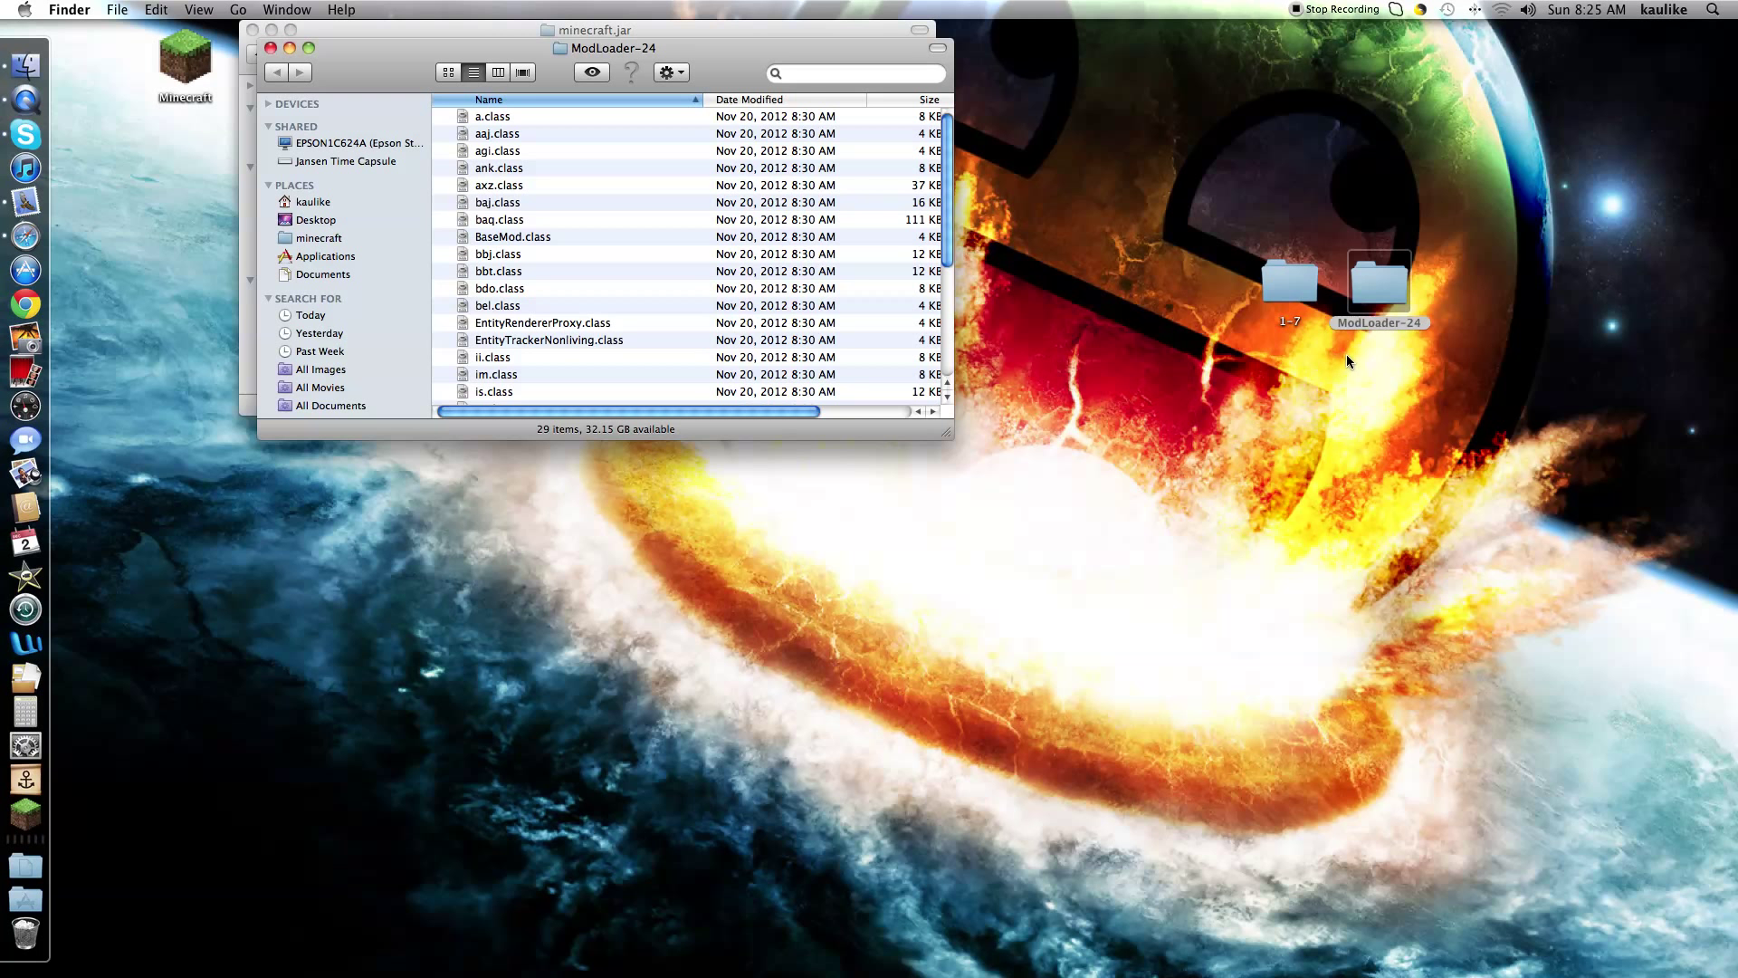
{"action": "key", "text": "super+a"}
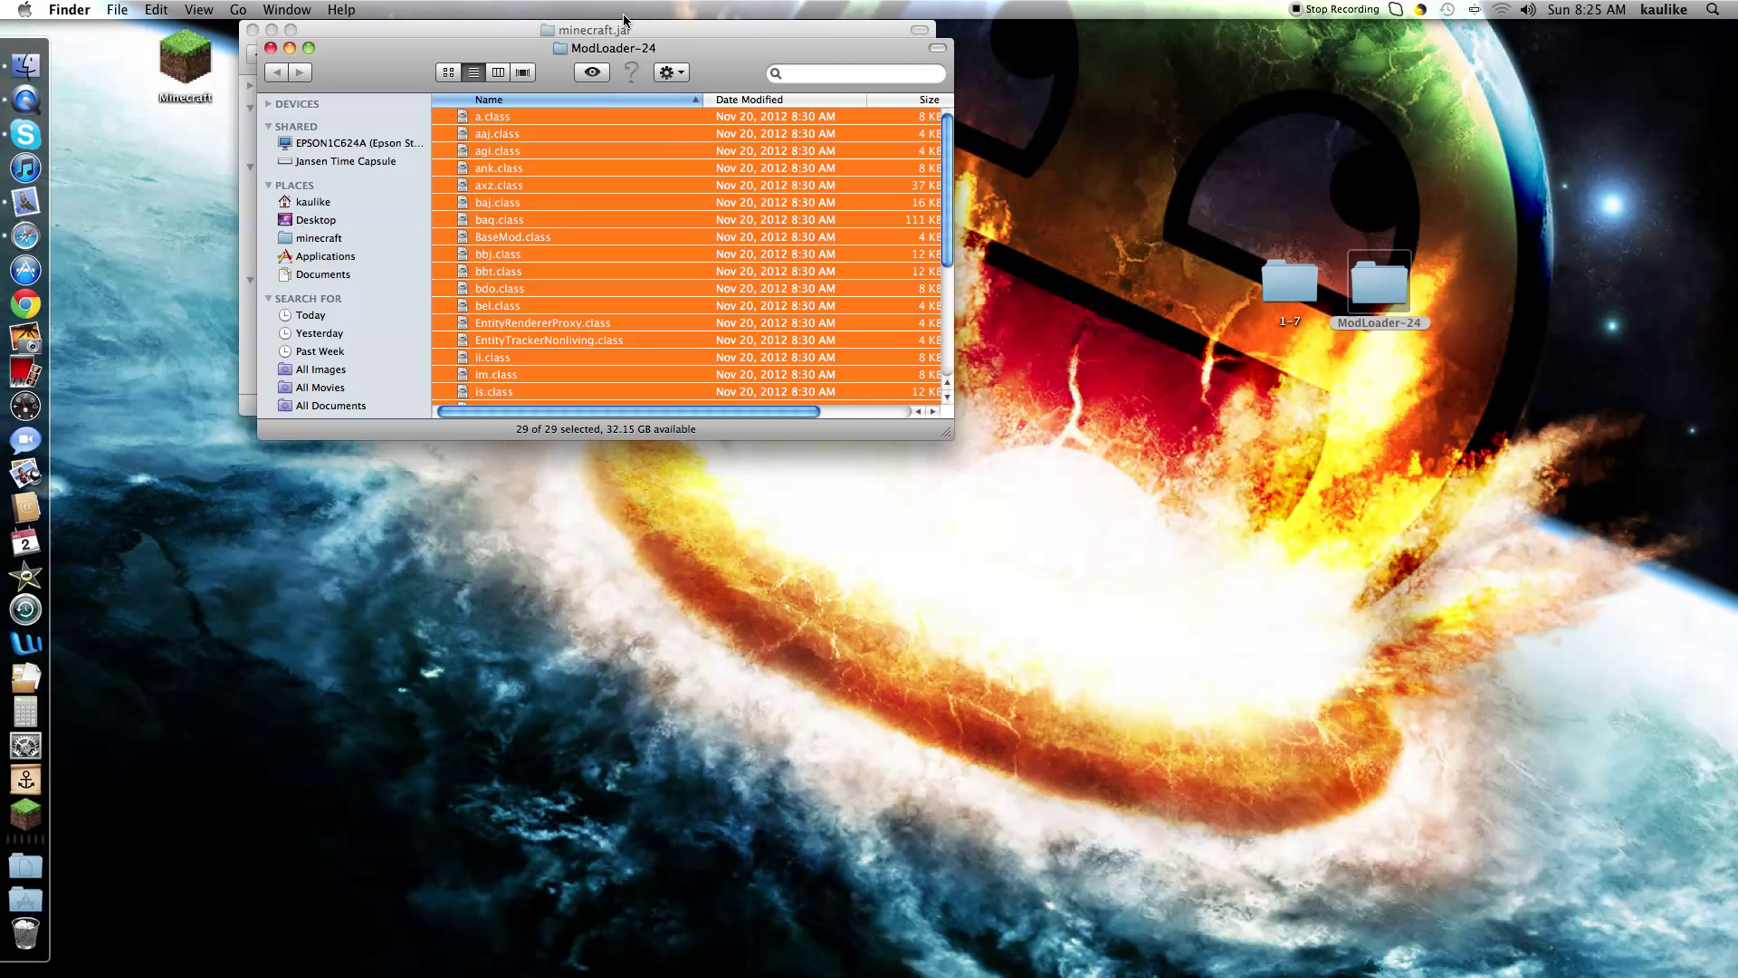
{"action": "left_click", "coordinate": [623, 29]}
{"action": "key", "text": "super+v"}
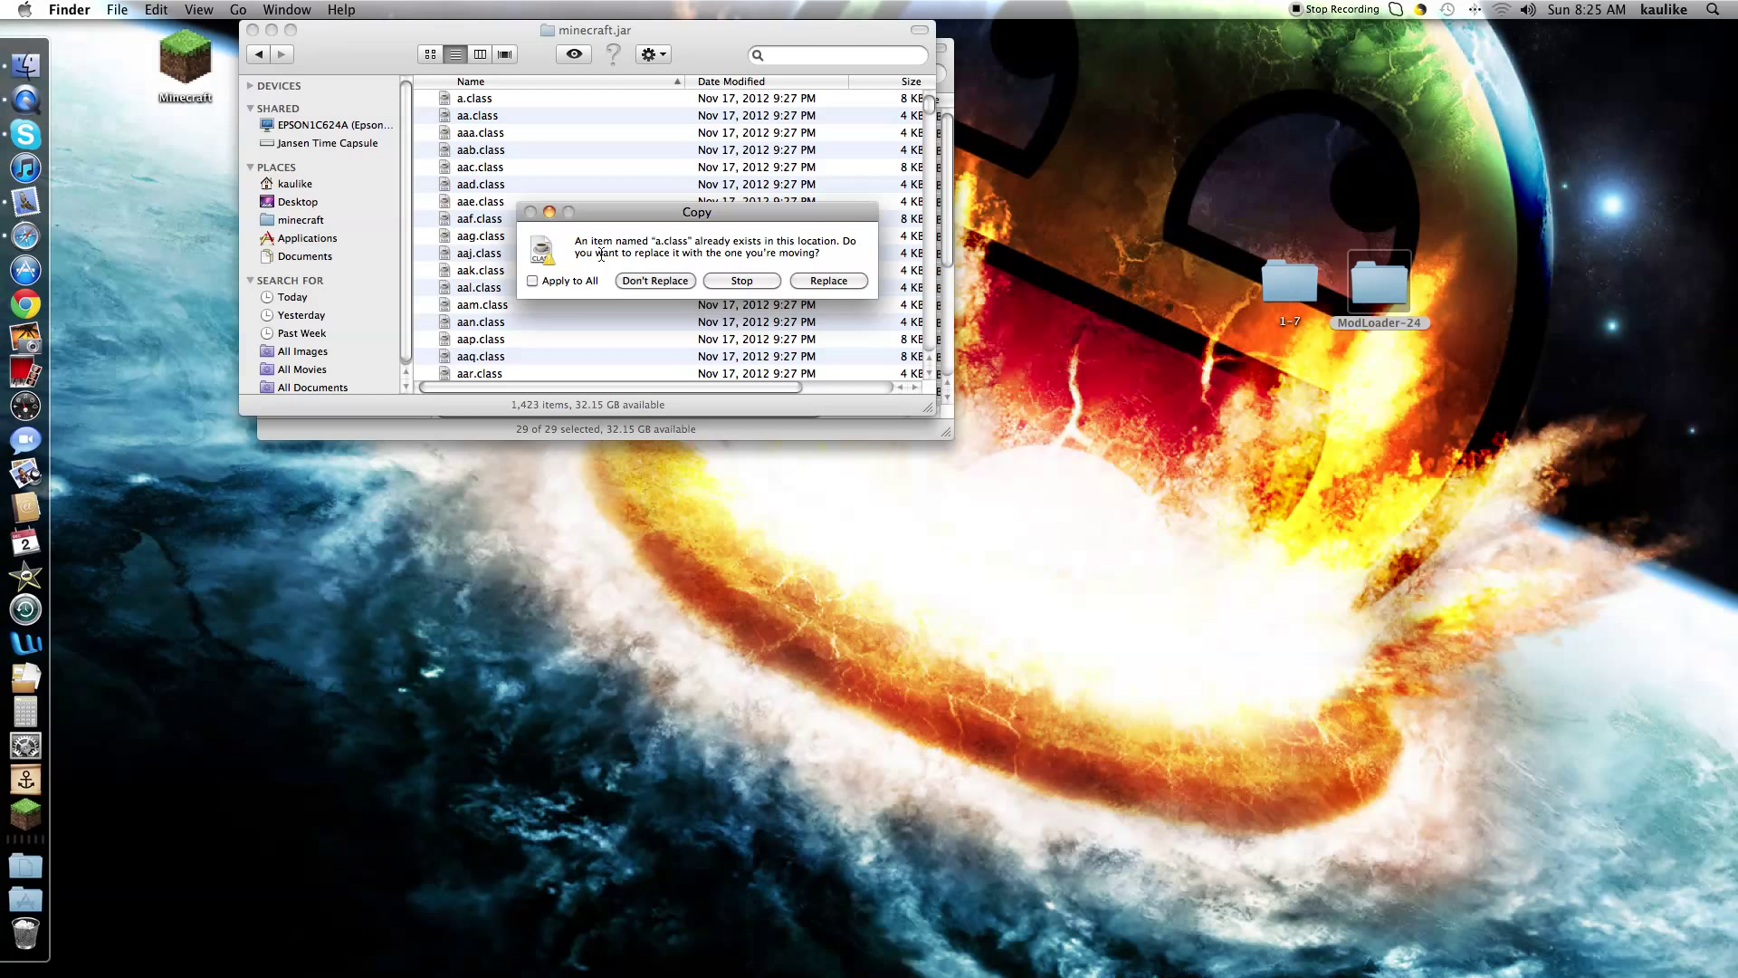
{"action": "left_click", "coordinate": [533, 280]}
{"action": "left_click", "coordinate": [828, 281]}
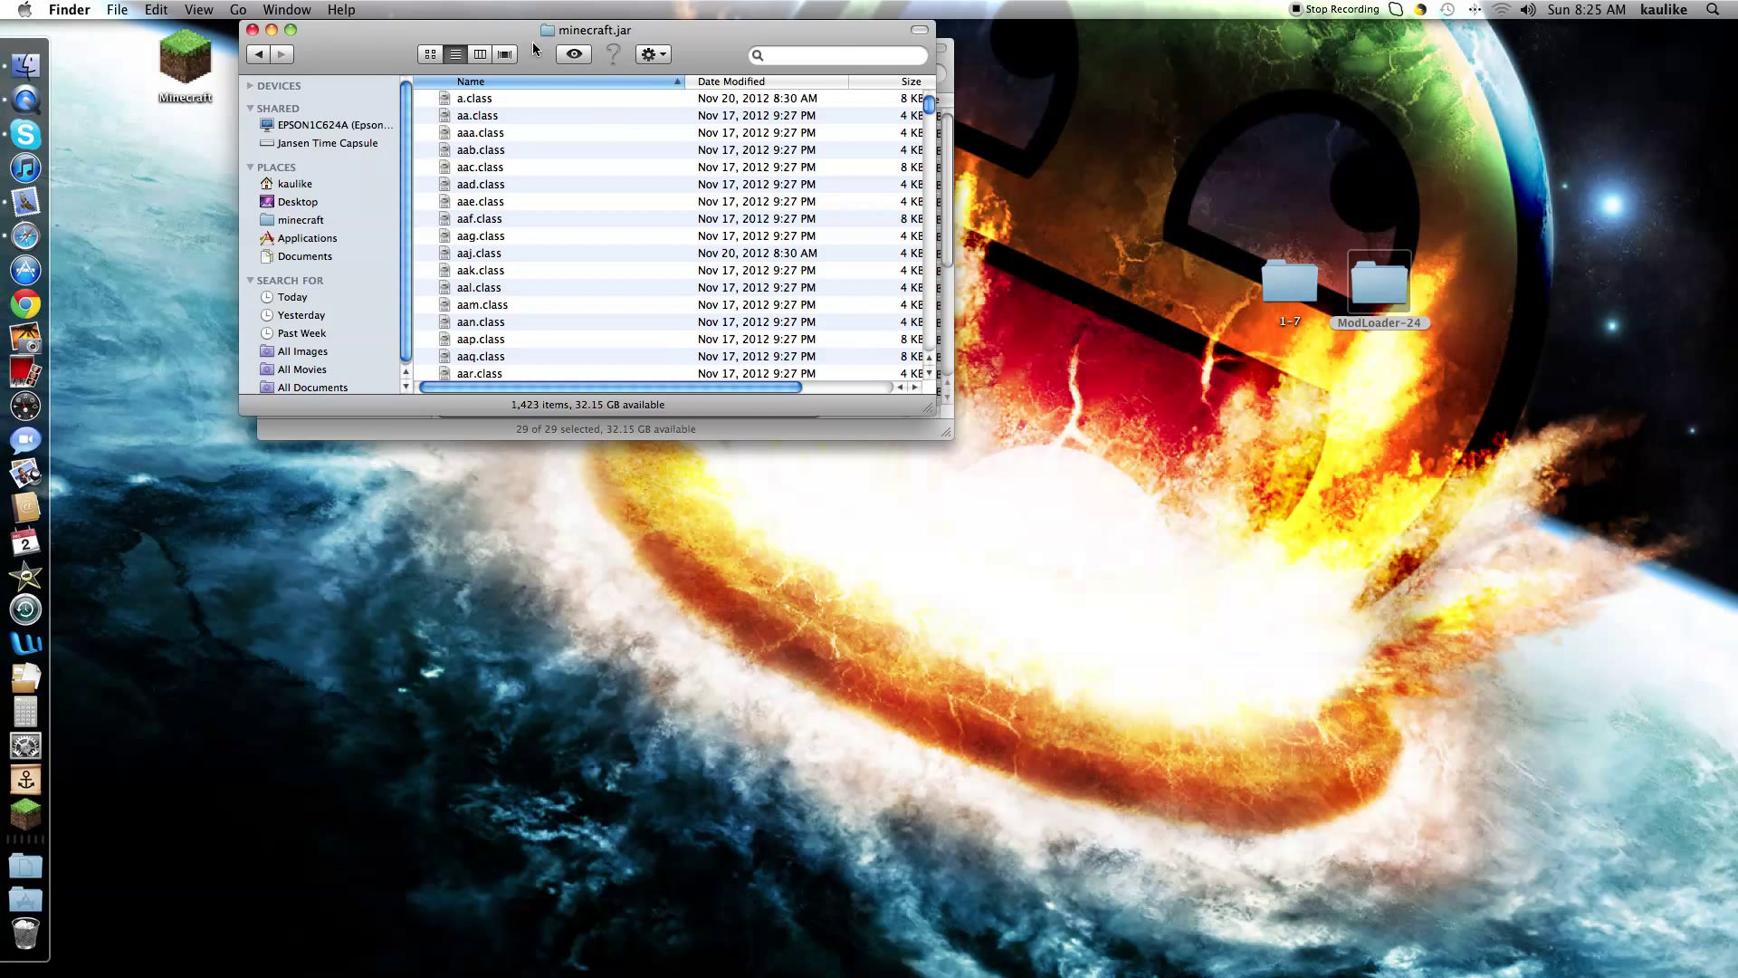
{"action": "left_click_drag", "start_coordinate": [534, 49], "coordinate": [528, 194]}
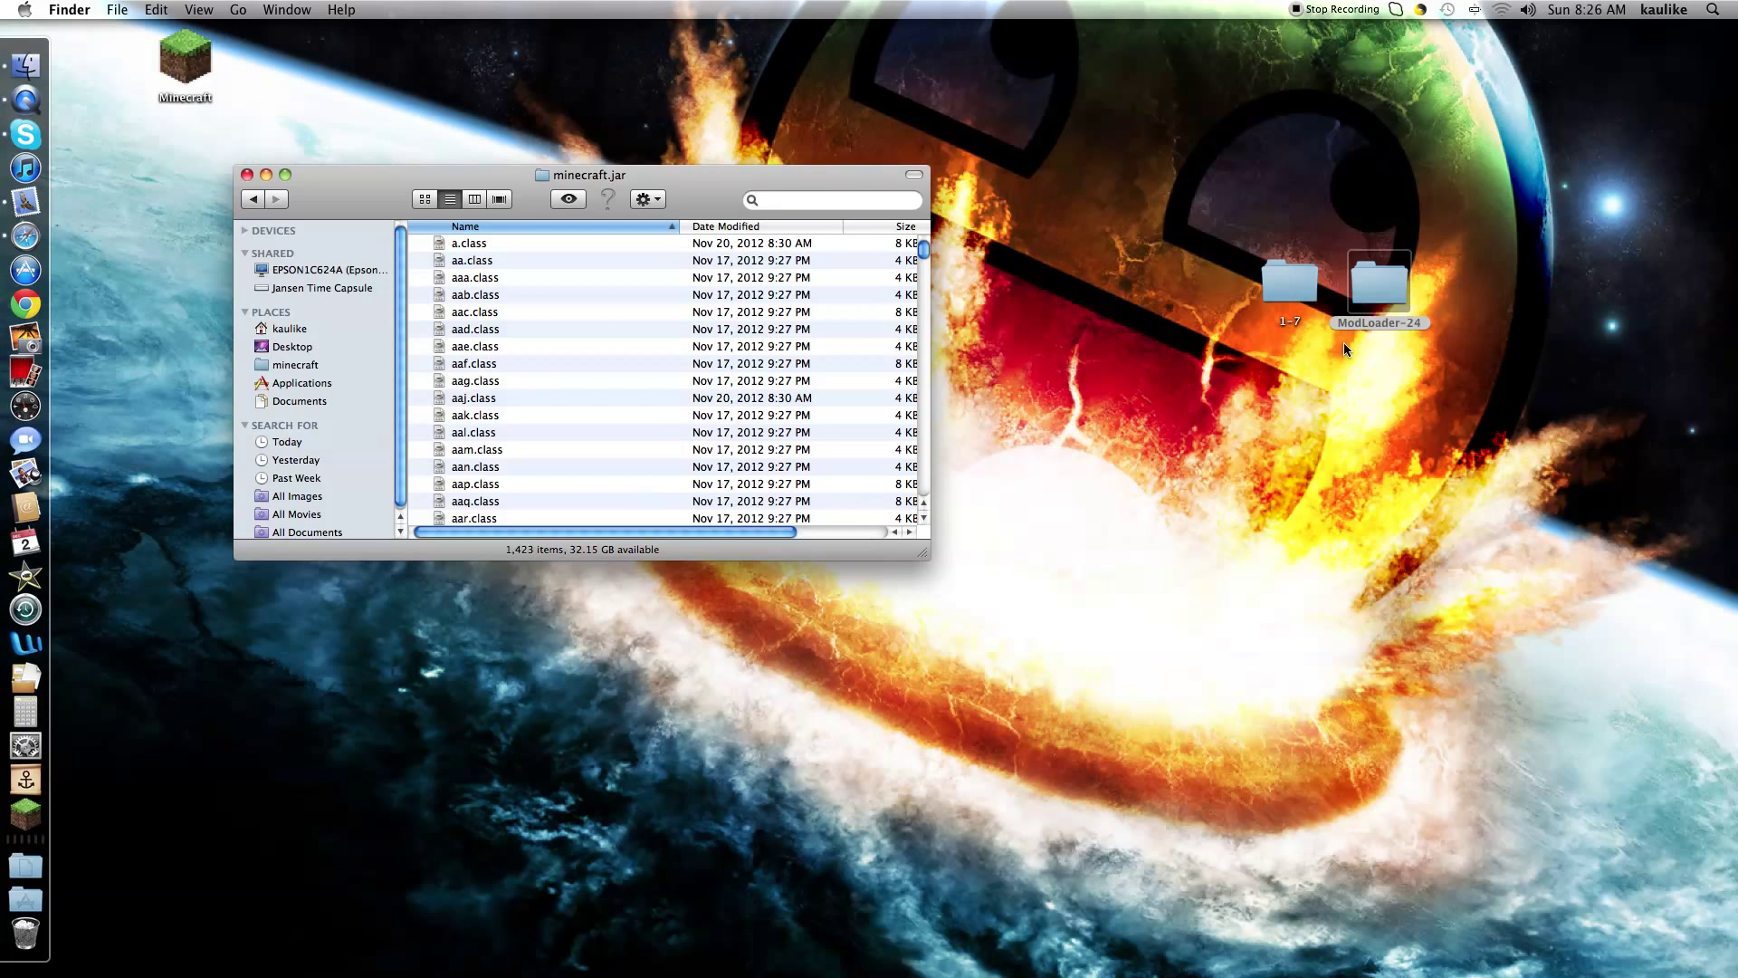
{"action": "double_click", "coordinate": [1300, 300]}
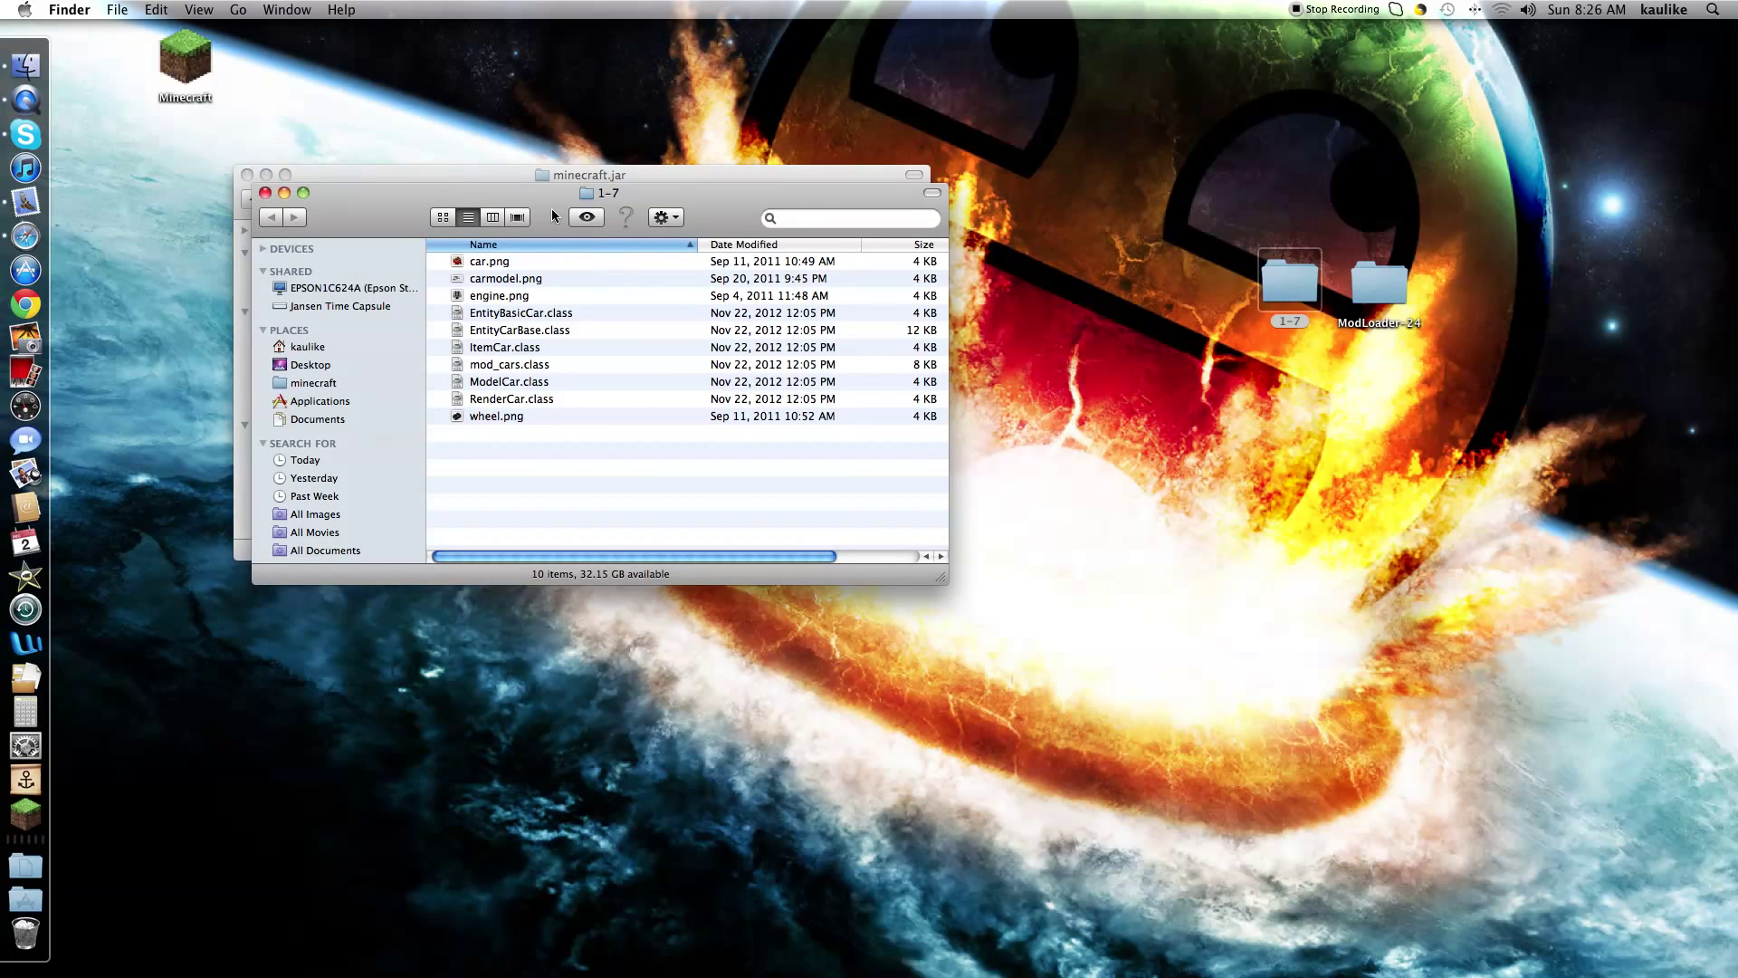
Create a mods folder inside the minecraft folder and drag the 1-7 folder into it.
{"action": "left_click_drag", "start_coordinate": [555, 215], "coordinate": [1172, 207]}
{"action": "left_click", "coordinate": [881, 185]}
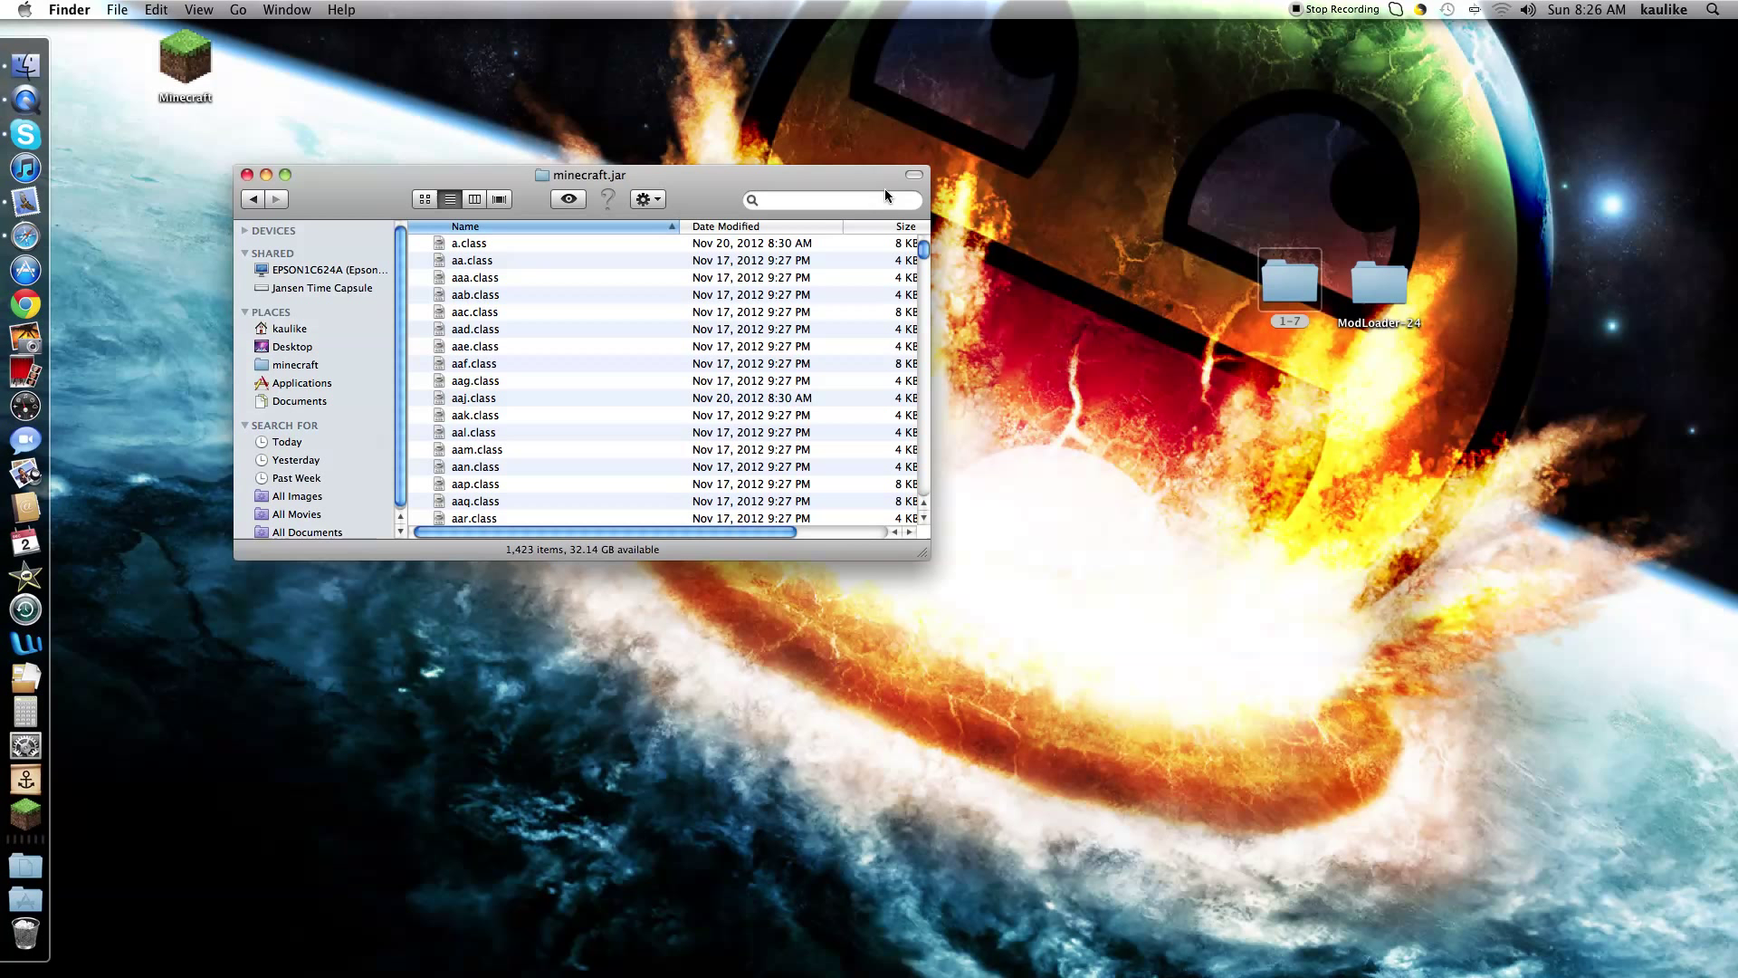
{"action": "left_click", "coordinate": [259, 201]}
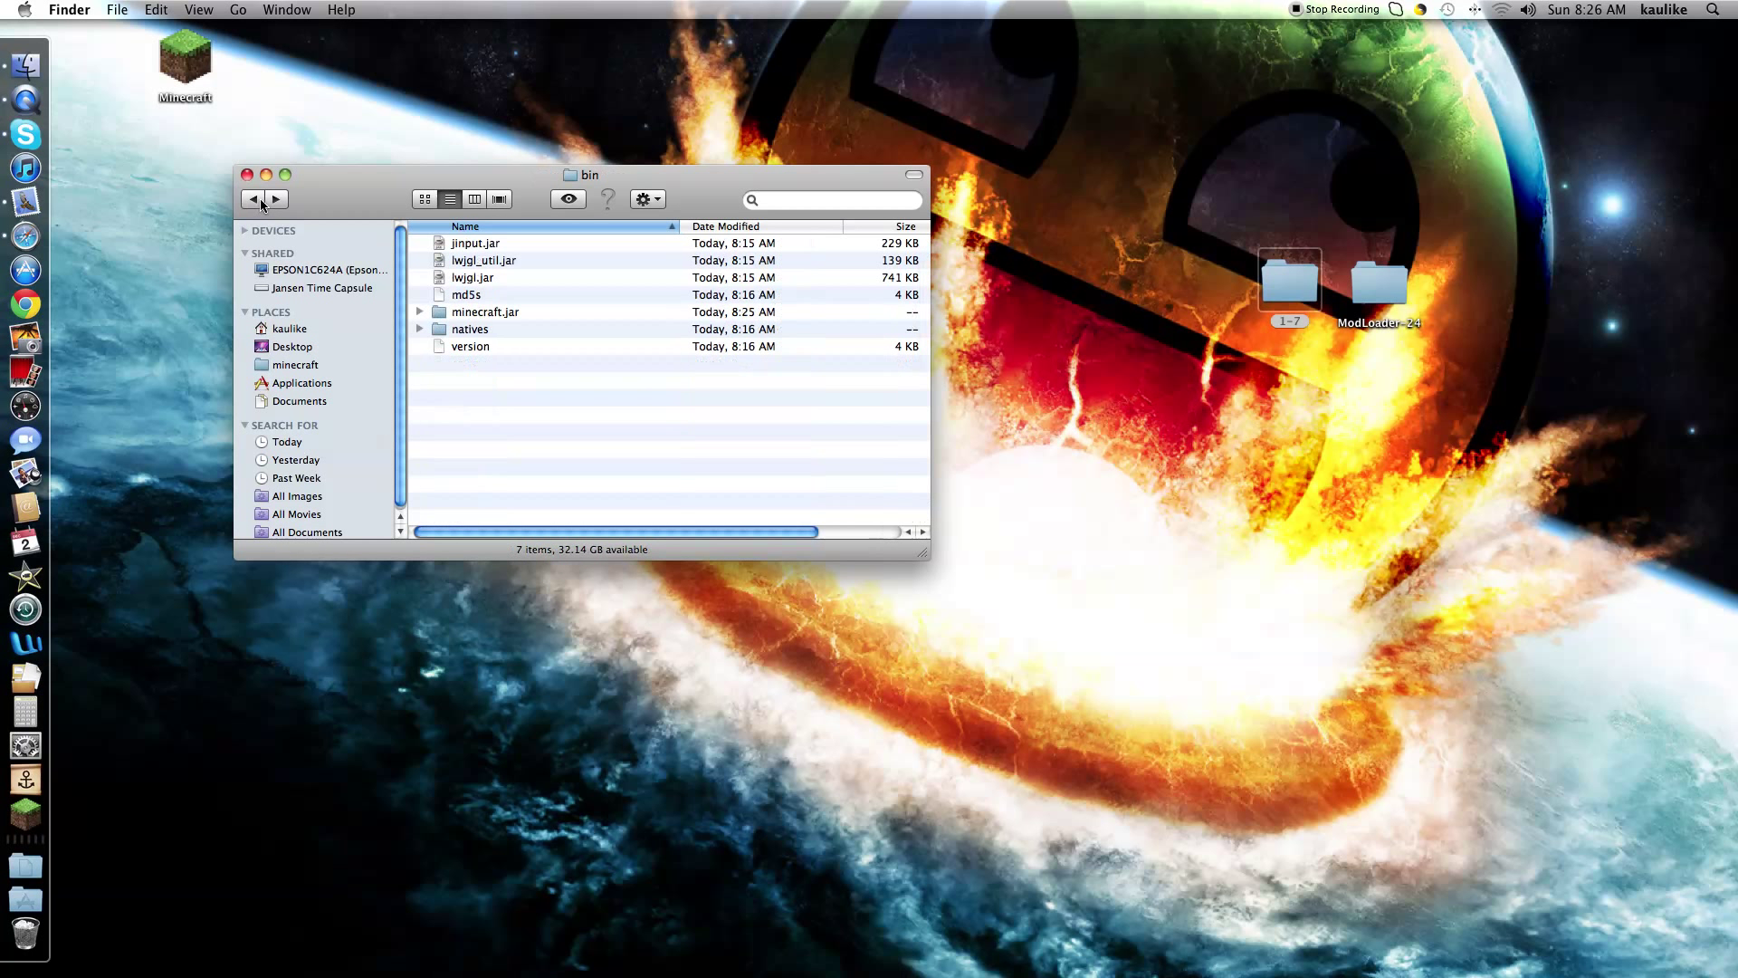
{"action": "left_click", "coordinate": [661, 198]}
{"action": "left_click", "coordinate": [688, 225]}
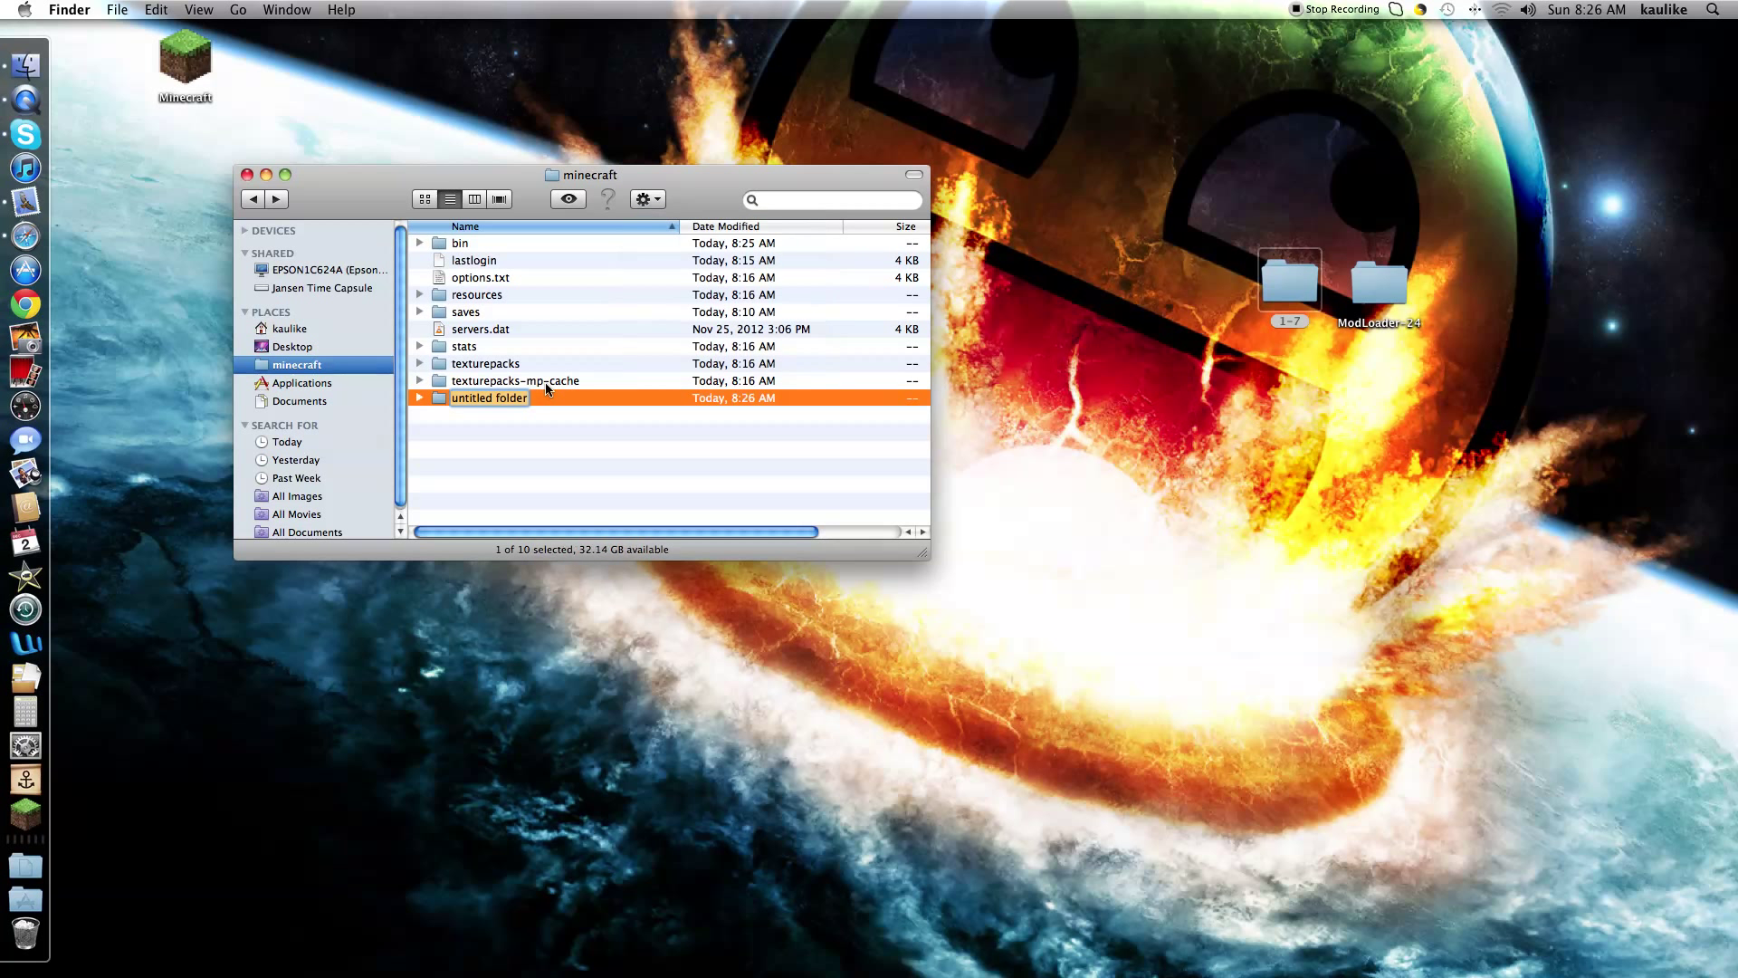
{"action": "type", "text": "mods"}
{"action": "key", "text": "Return"}
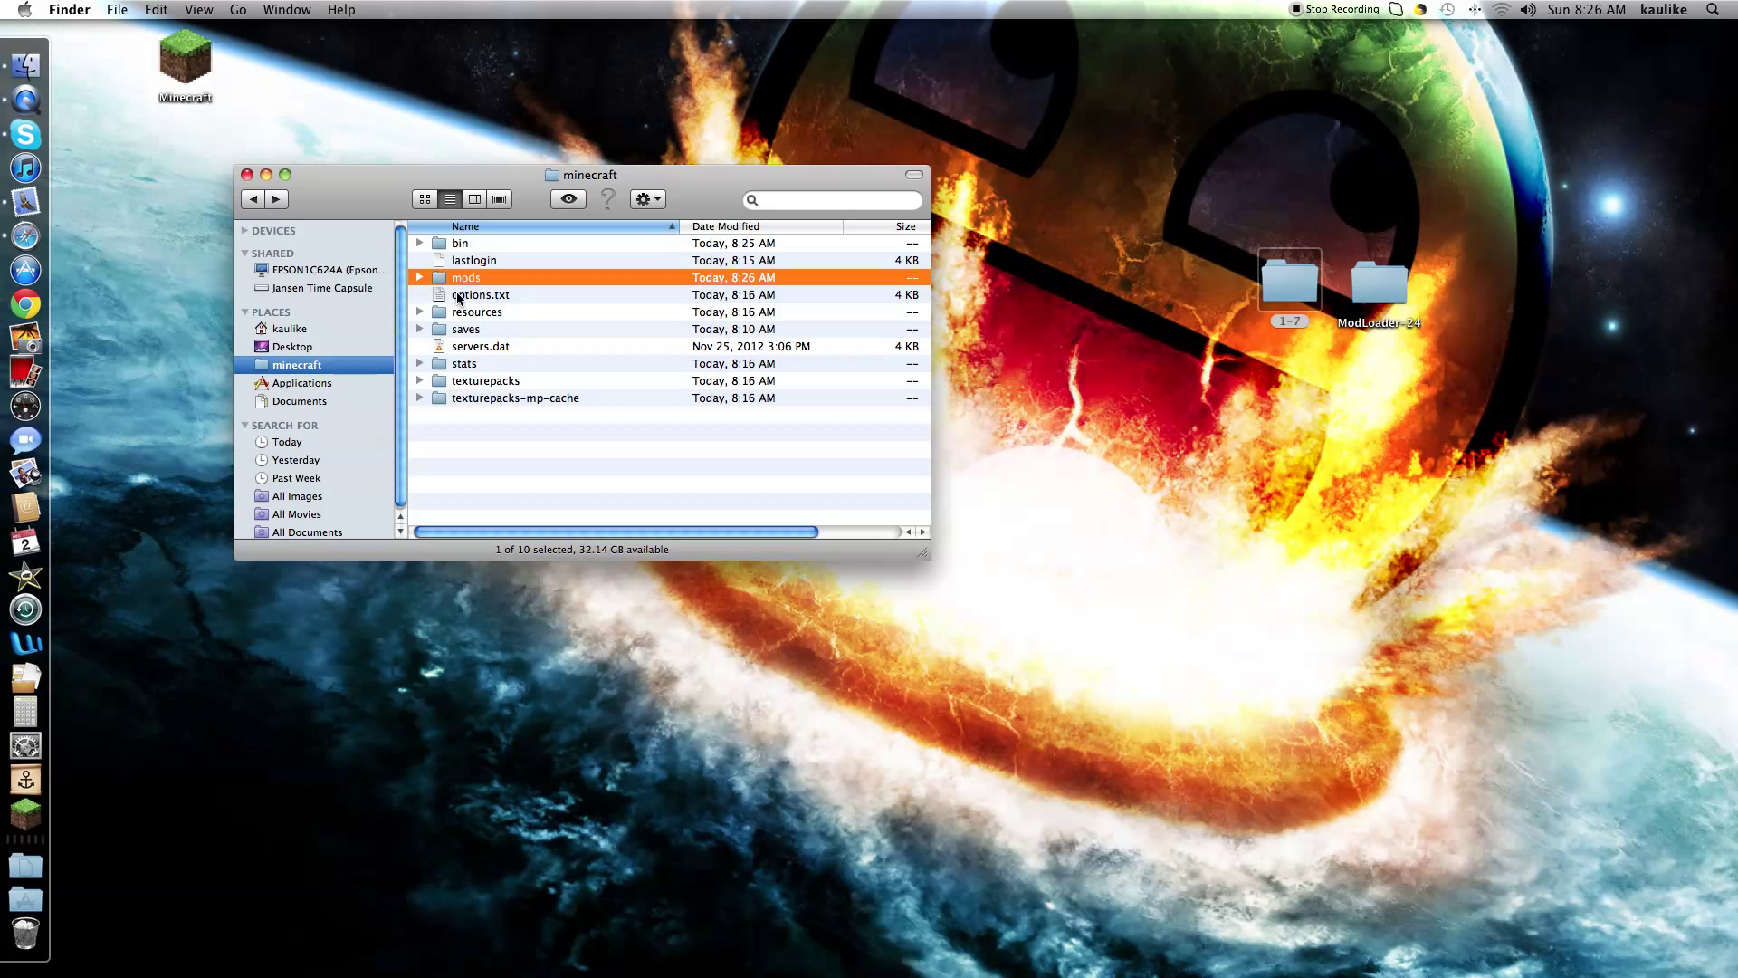
{"action": "double_click", "coordinate": [466, 278]}
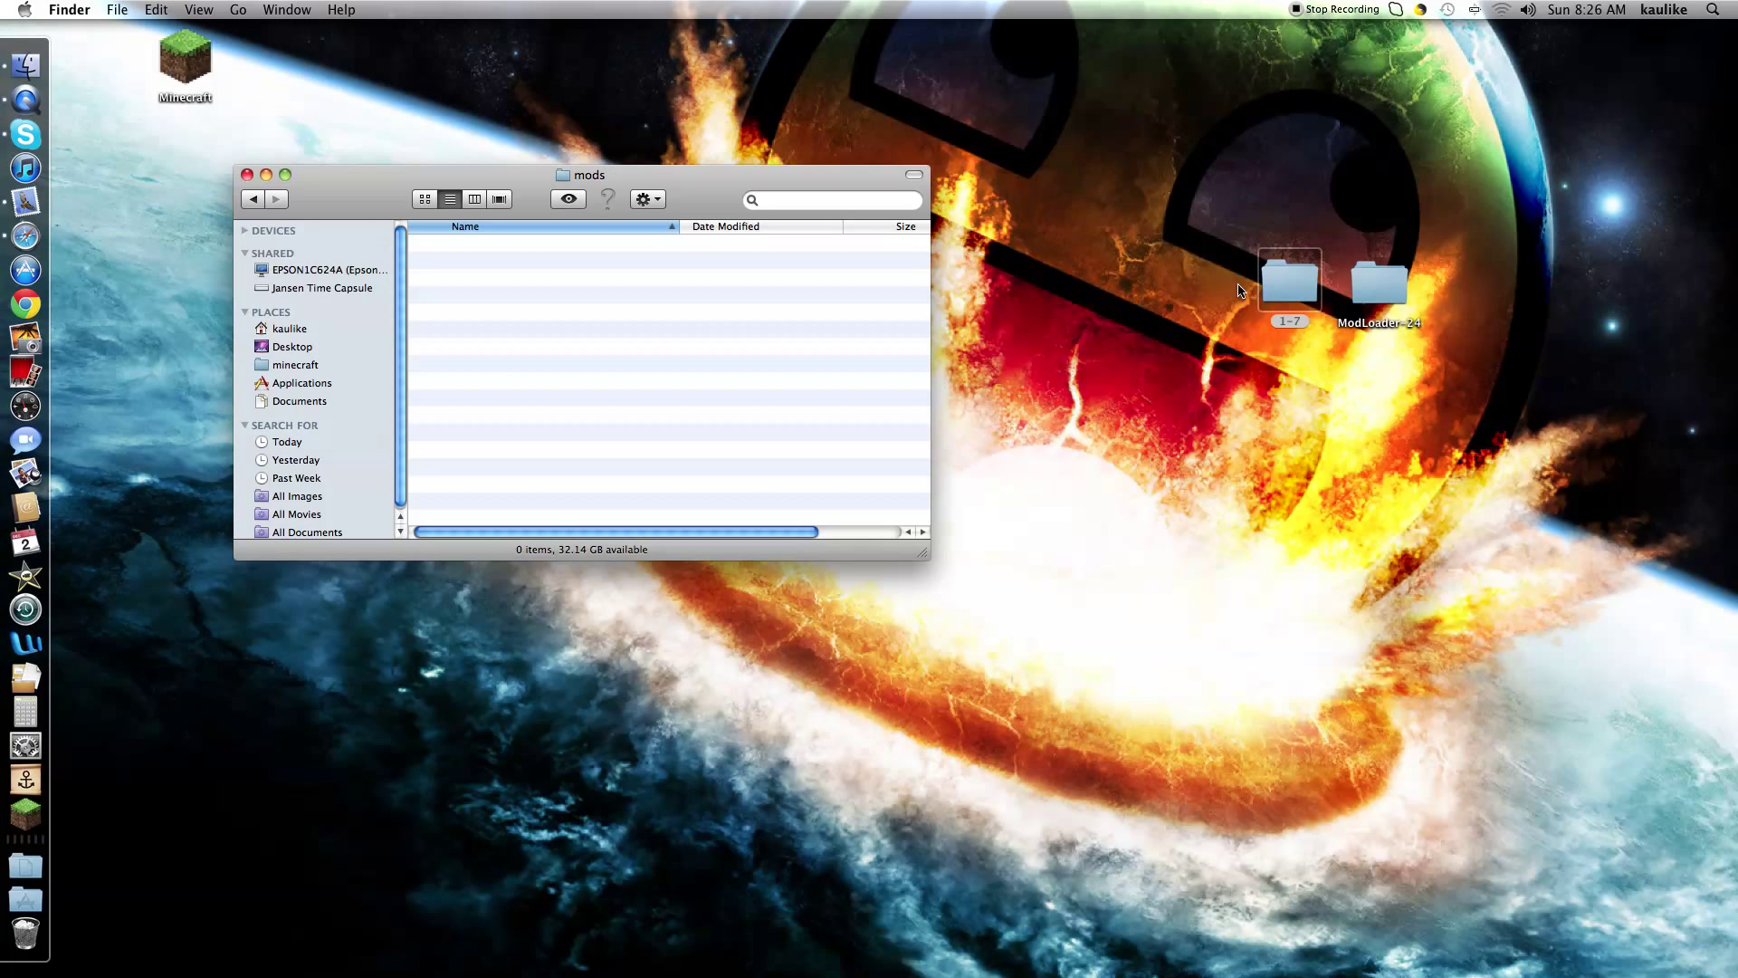
{"action": "left_click_drag", "start_coordinate": [1294, 279], "coordinate": [485, 292]}
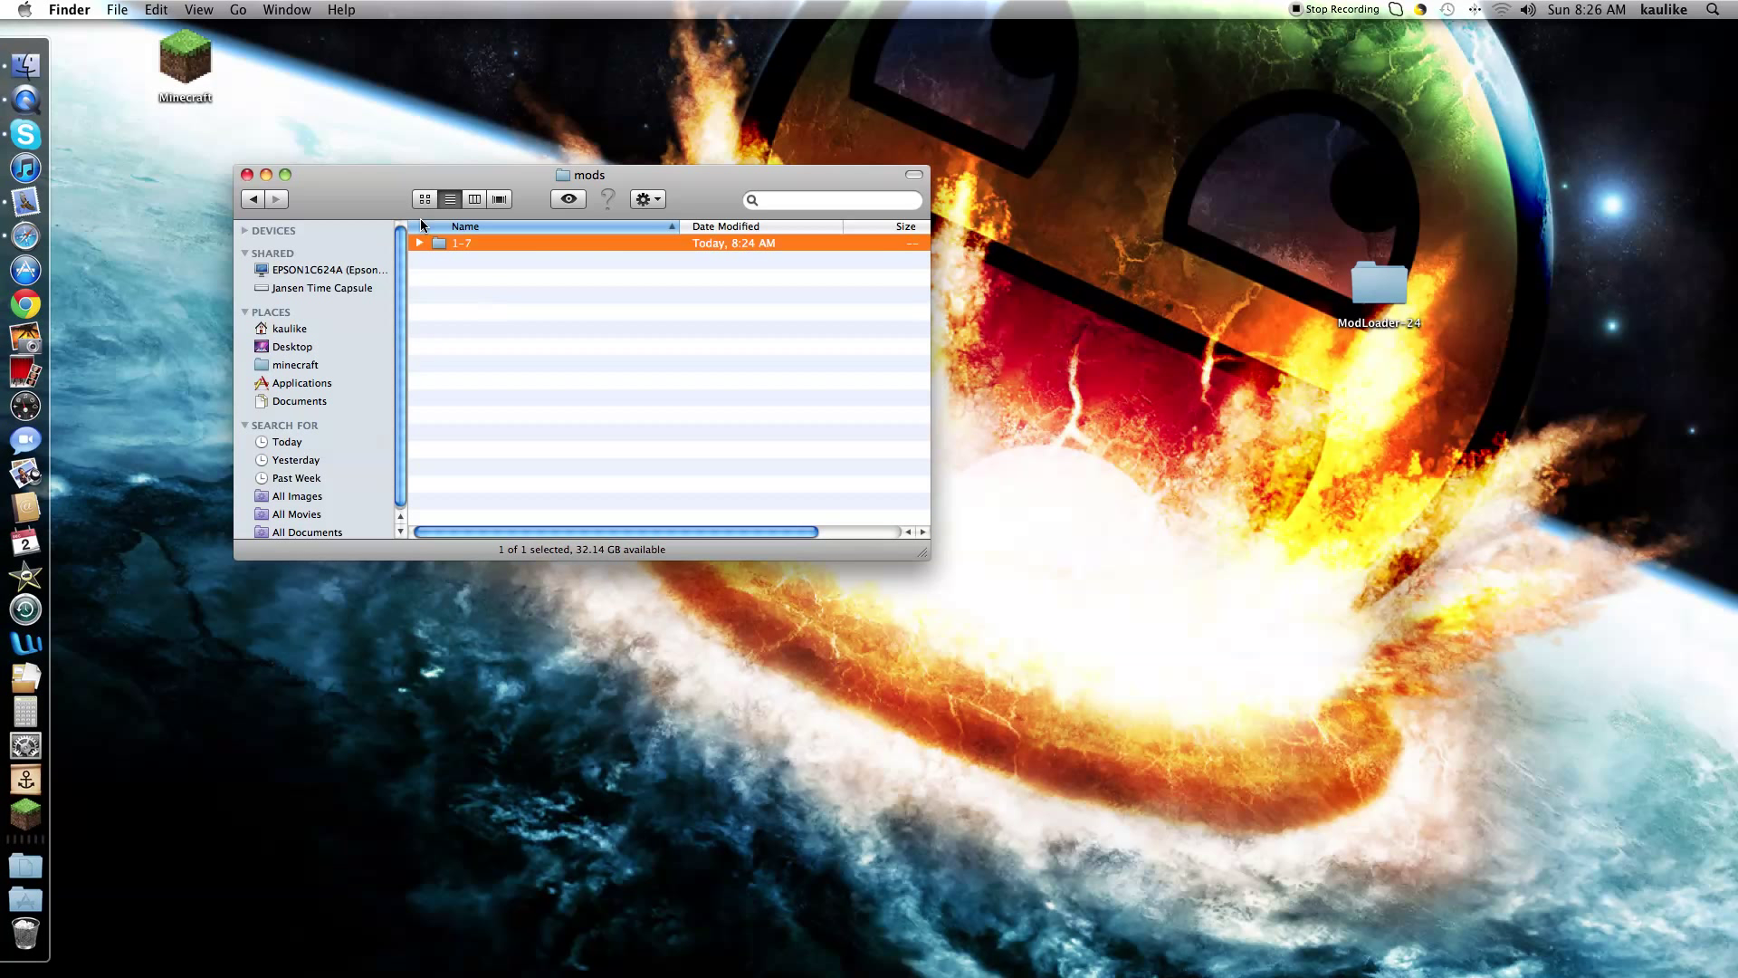
Launch Minecraft, log in, and load the survivel world from Singleplayer.
{"action": "left_click", "coordinate": [248, 175]}
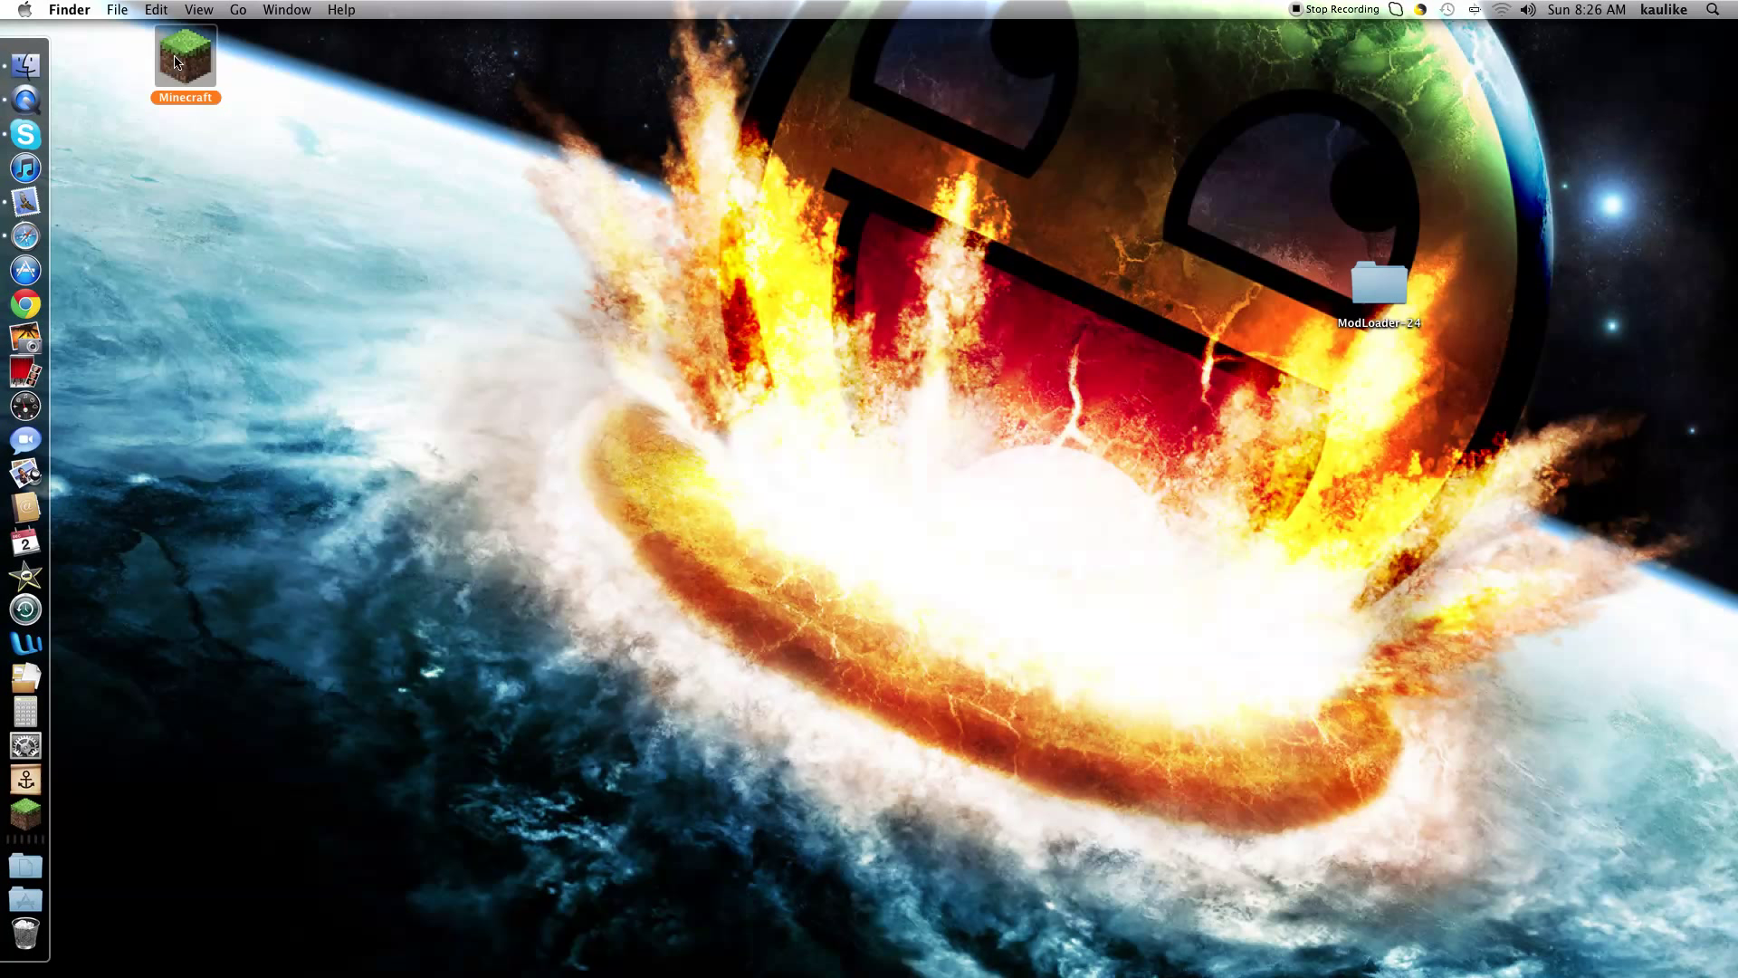
{"action": "double_click", "coordinate": [177, 62]}
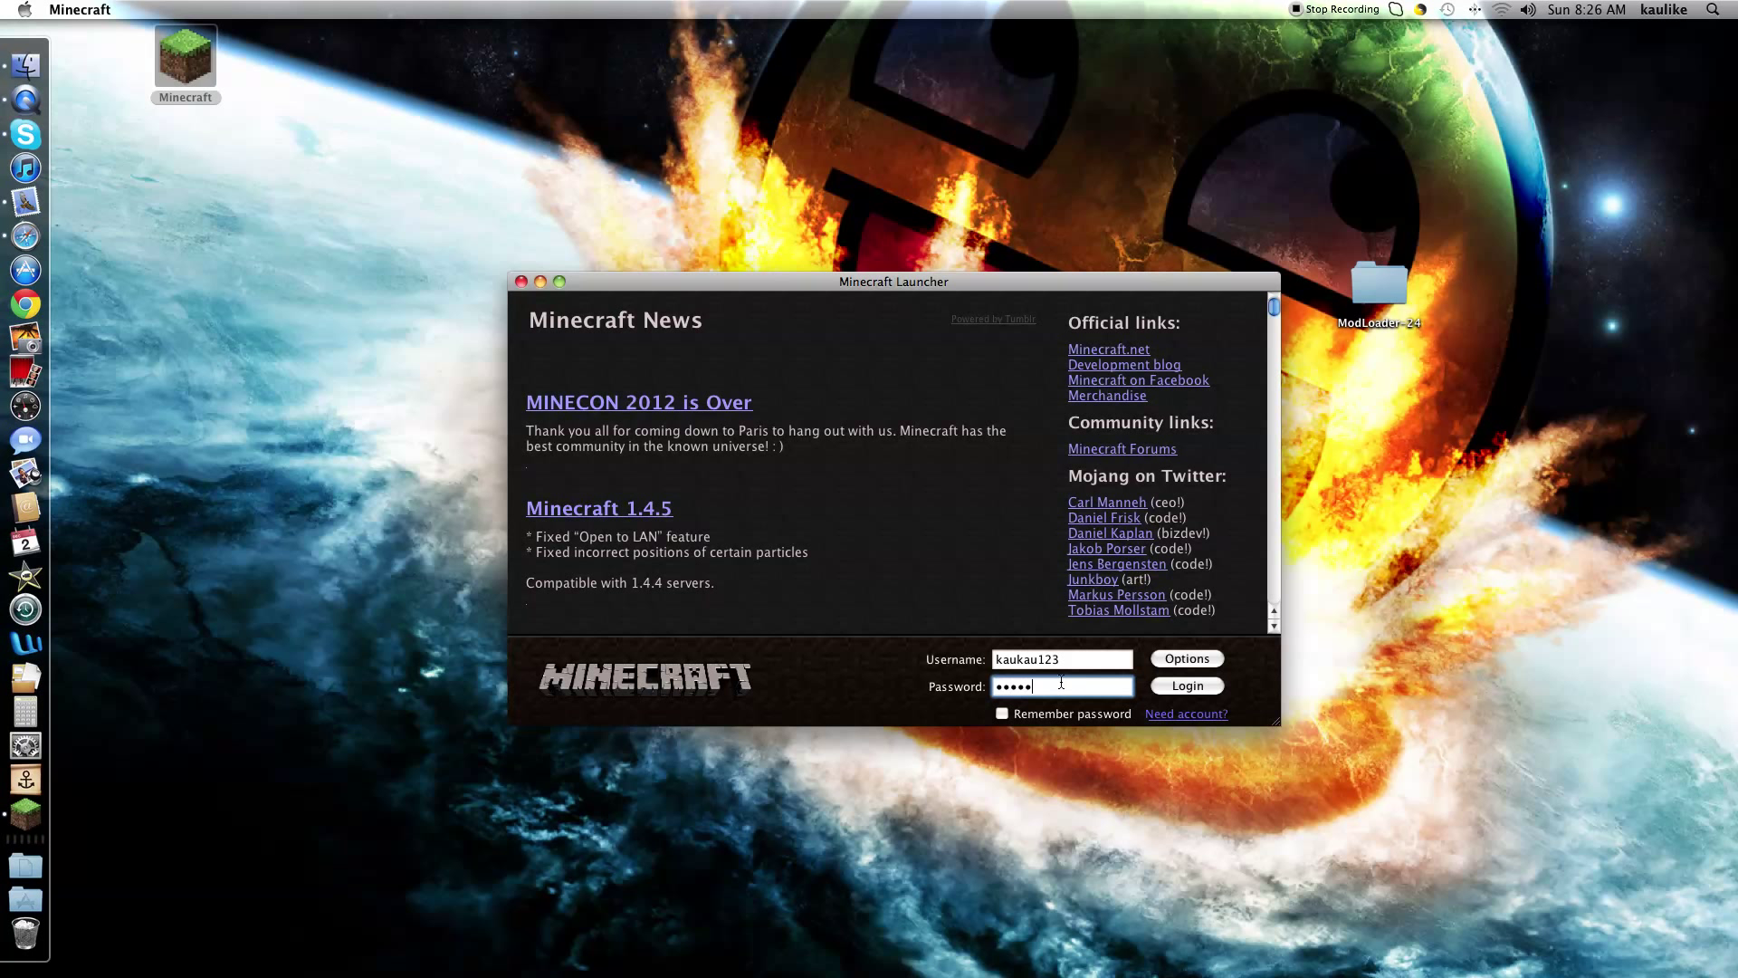
{"action": "key", "text": "Return"}
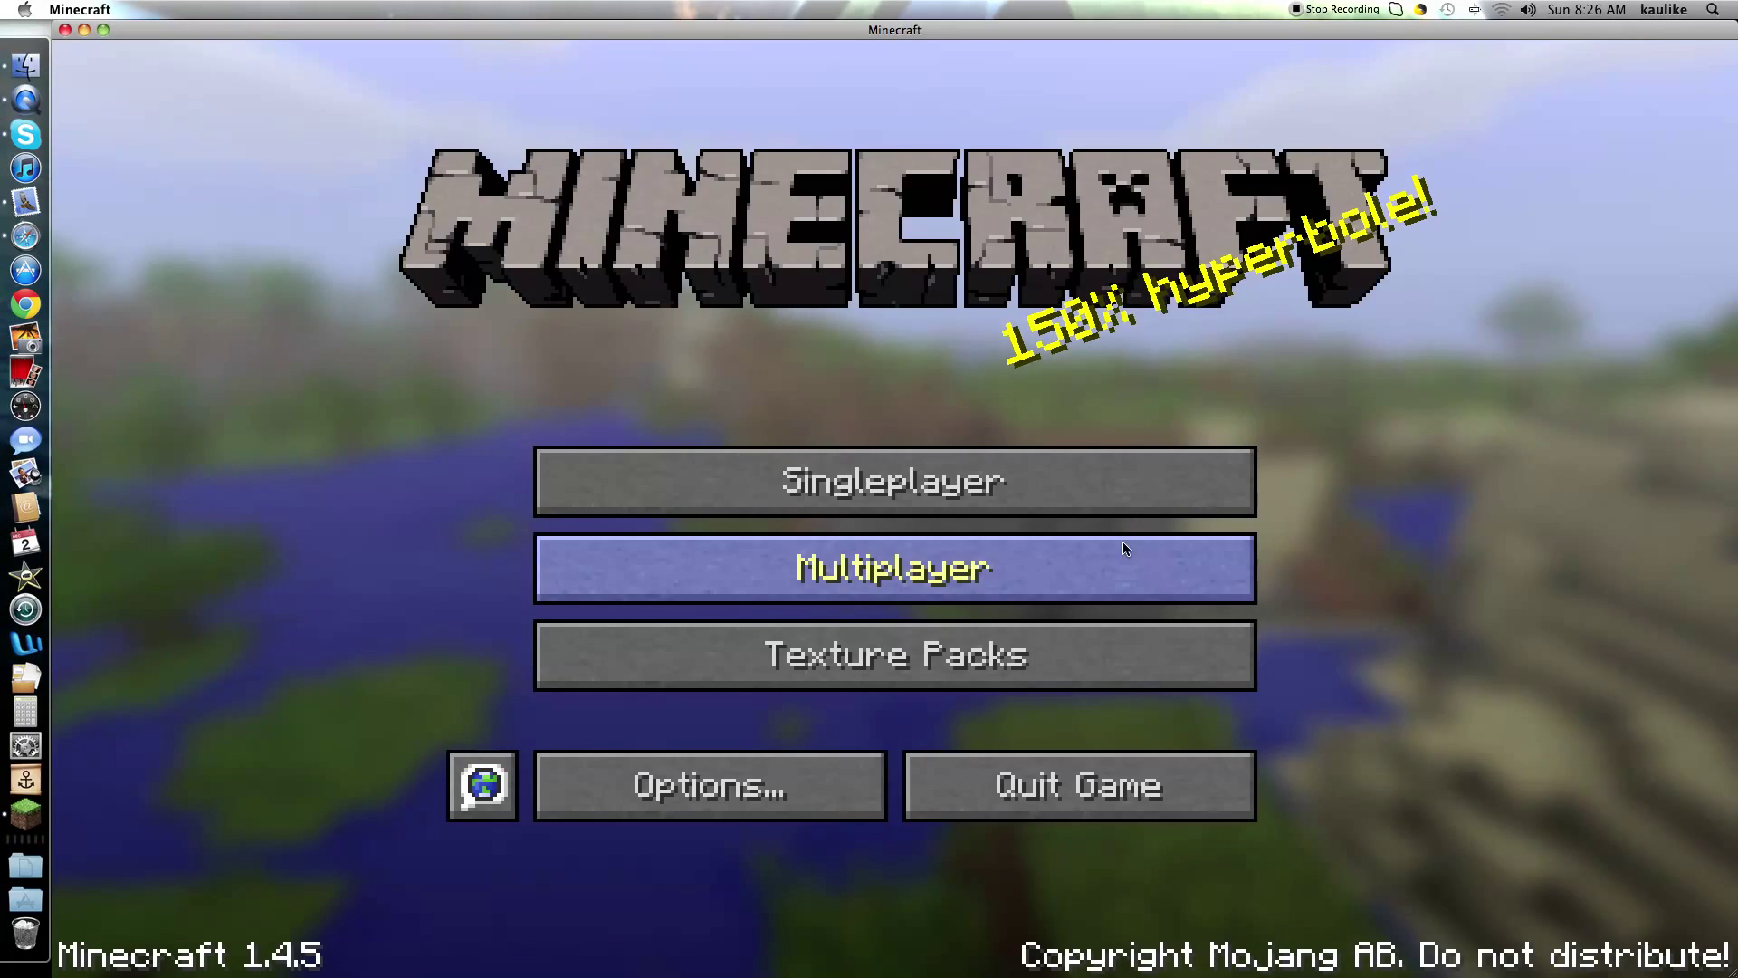
{"action": "left_click", "coordinate": [1092, 484]}
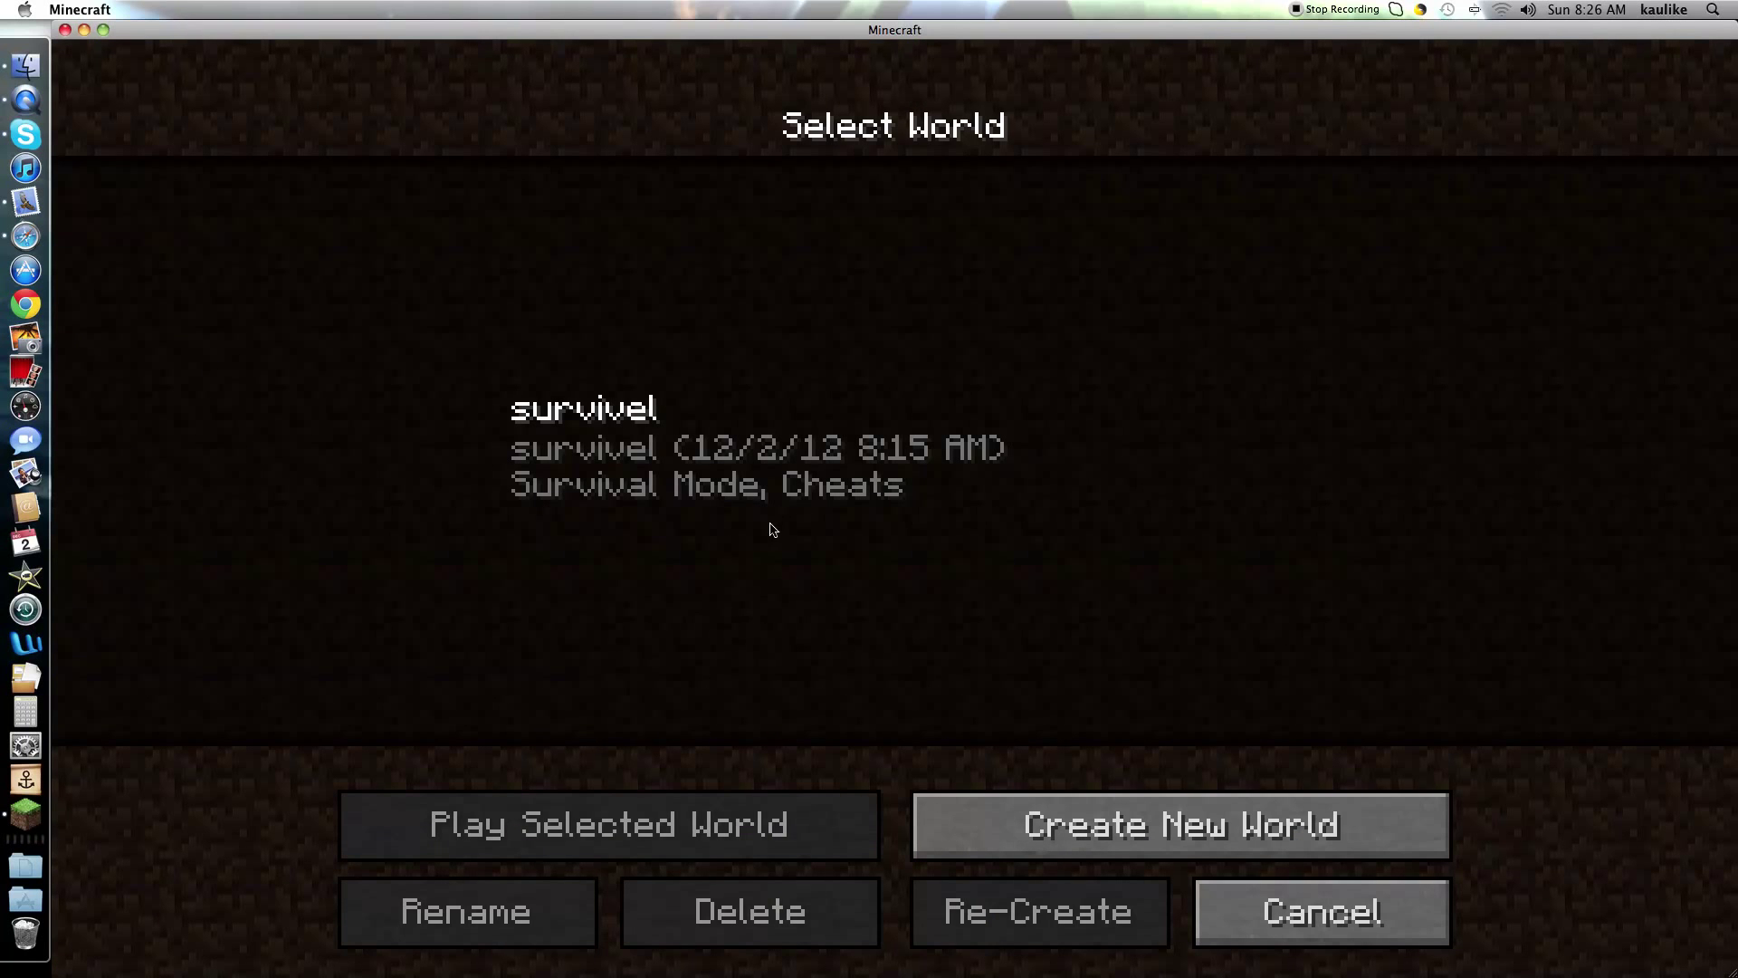
{"action": "left_click", "coordinate": [774, 518]}
{"action": "left_click", "coordinate": [658, 819]}
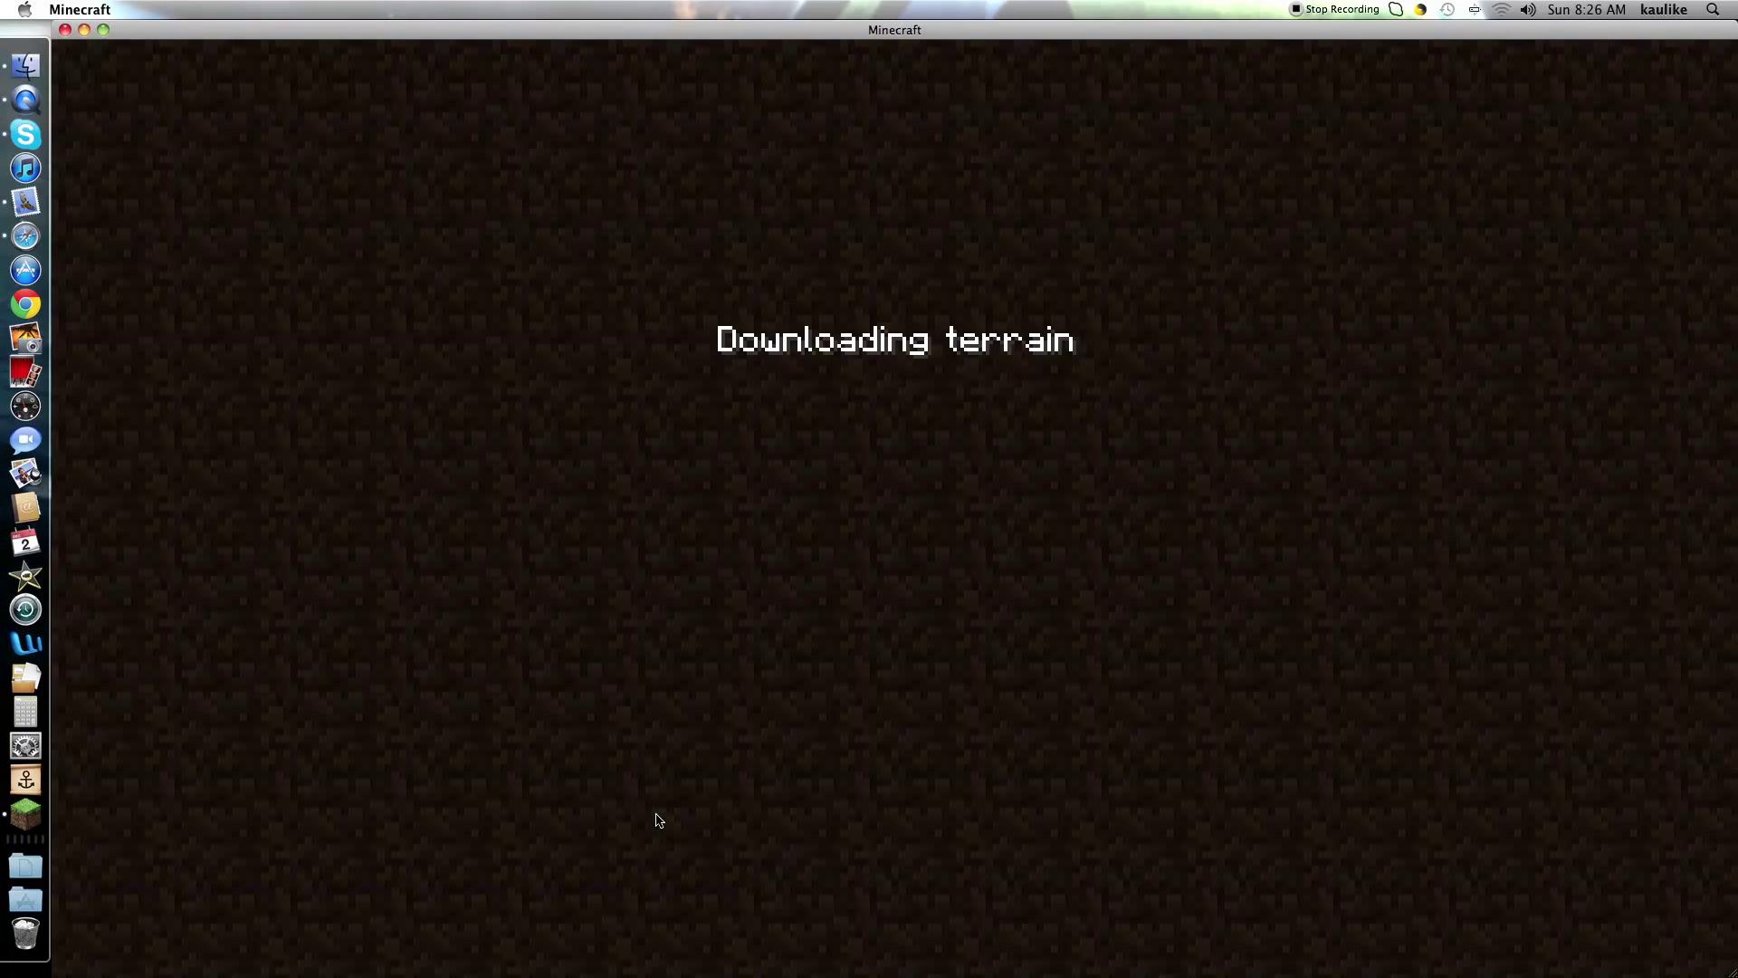
Discard the old hotbar item and put the car from Transportation in slot 1.
{"action": "key", "text": "3"}
{"action": "key", "text": "e"}
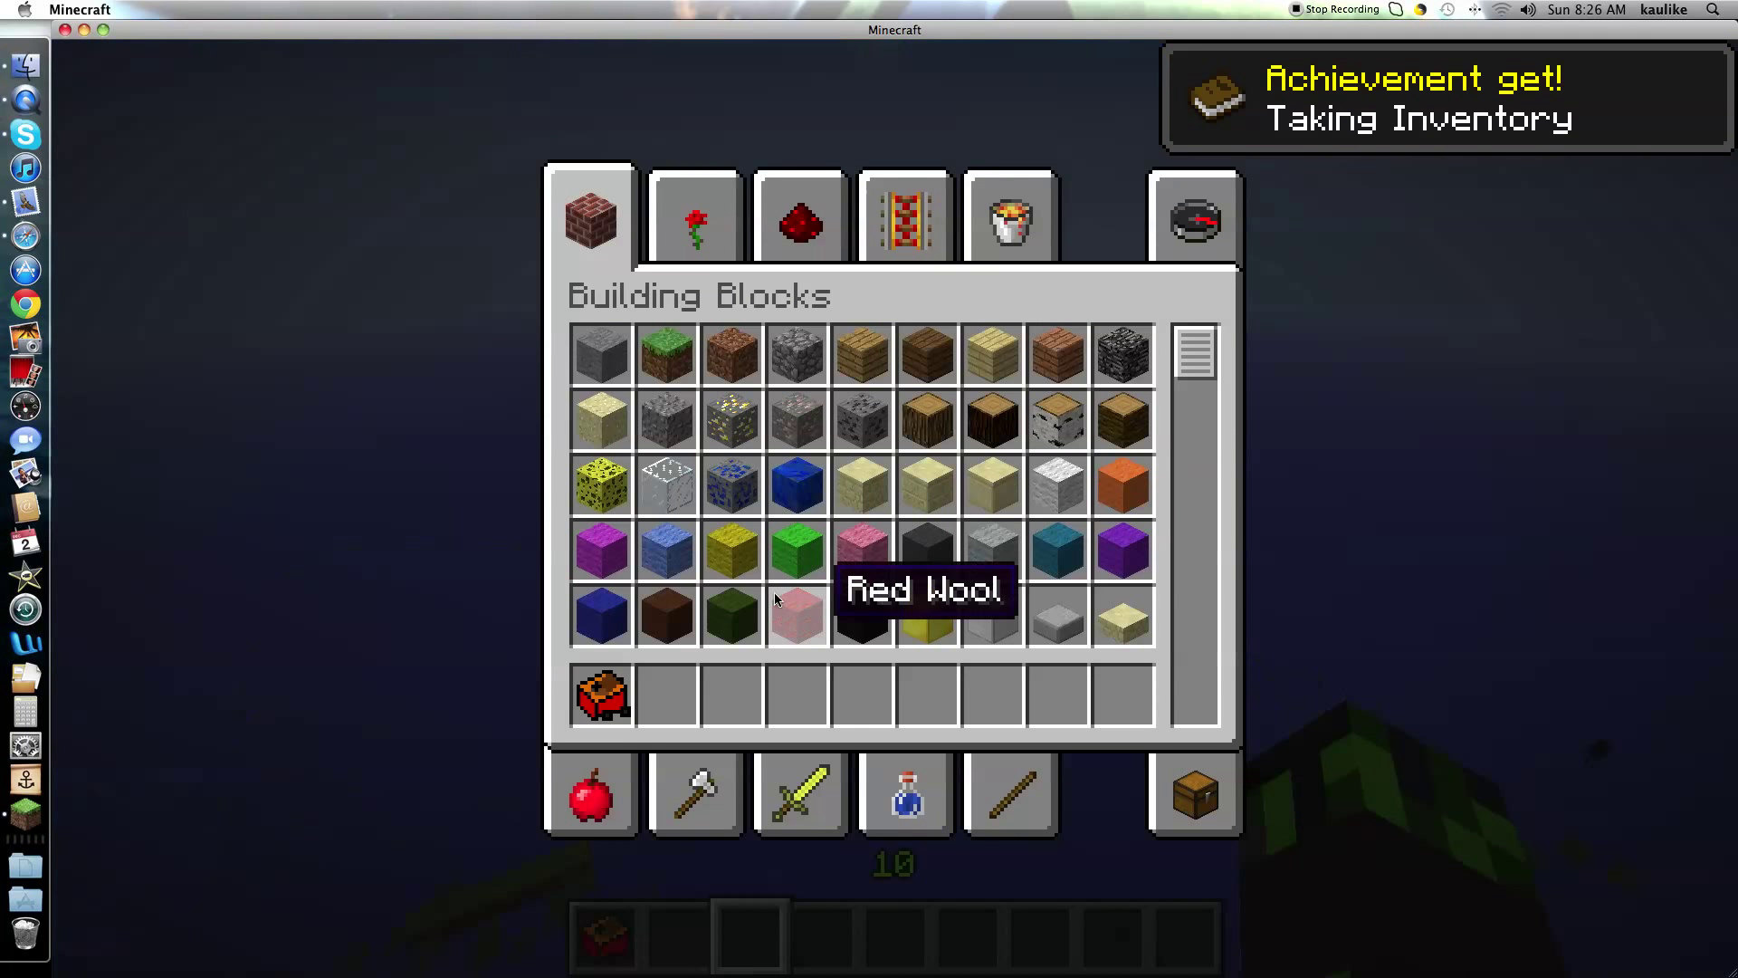
{"action": "left_click", "coordinate": [623, 697]}
{"action": "left_click", "coordinate": [665, 616]}
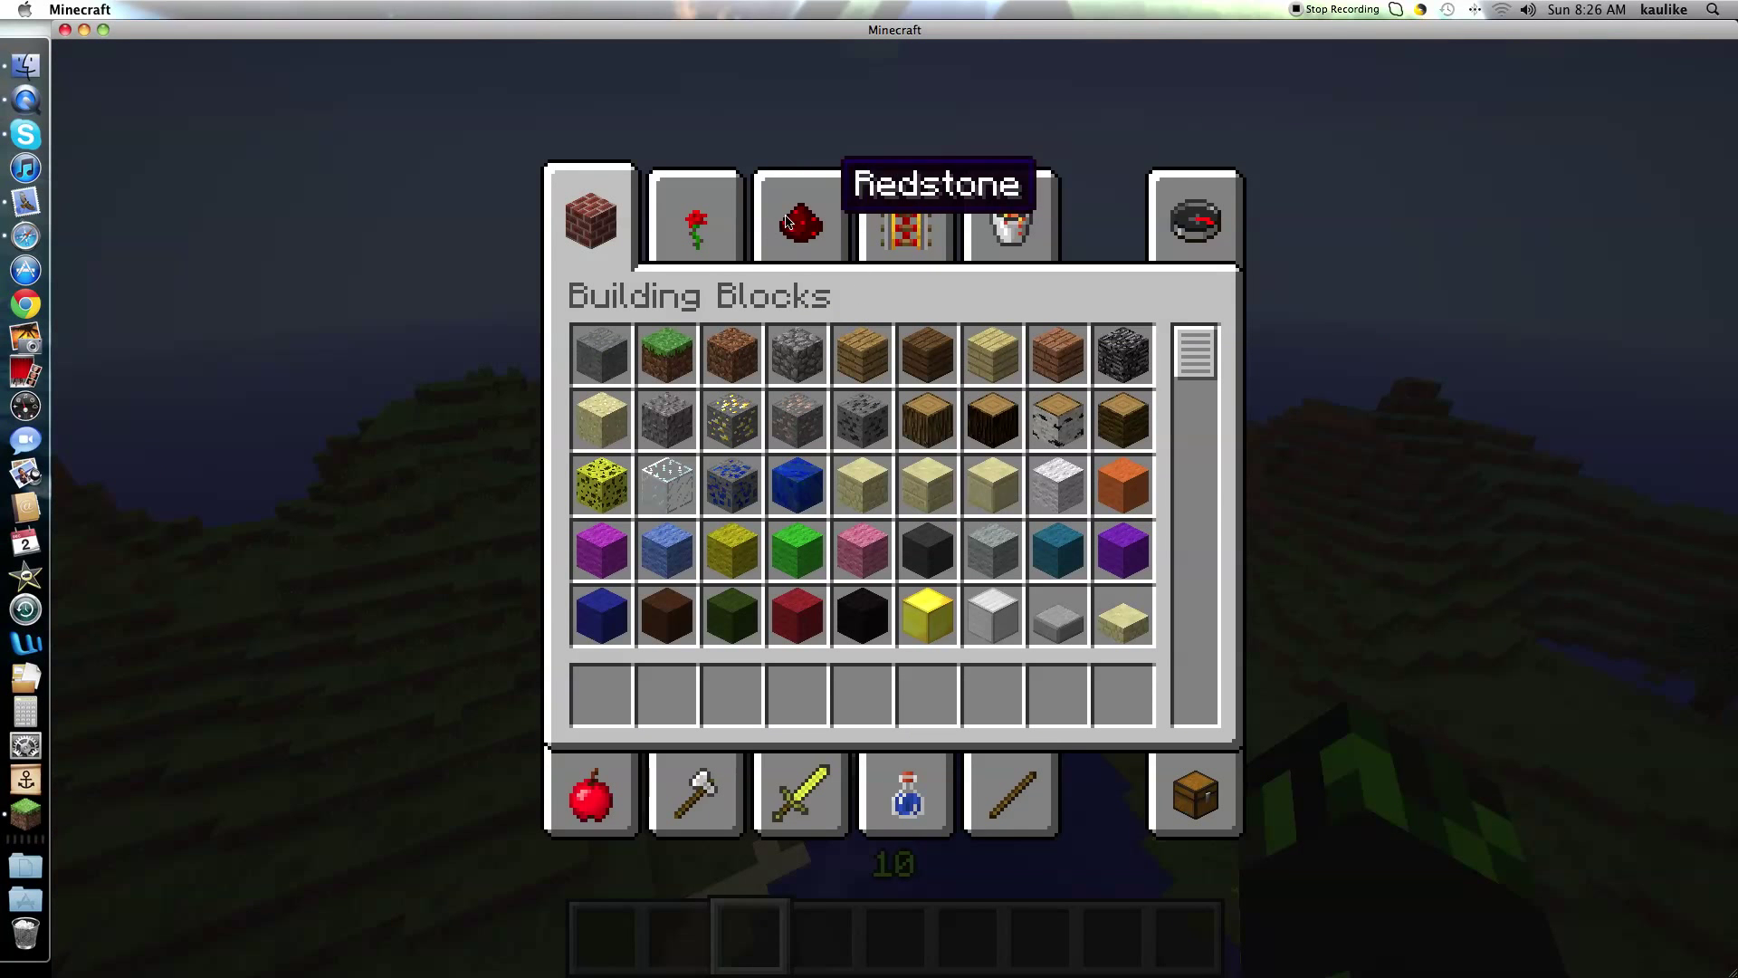
{"action": "left_click", "coordinate": [774, 226]}
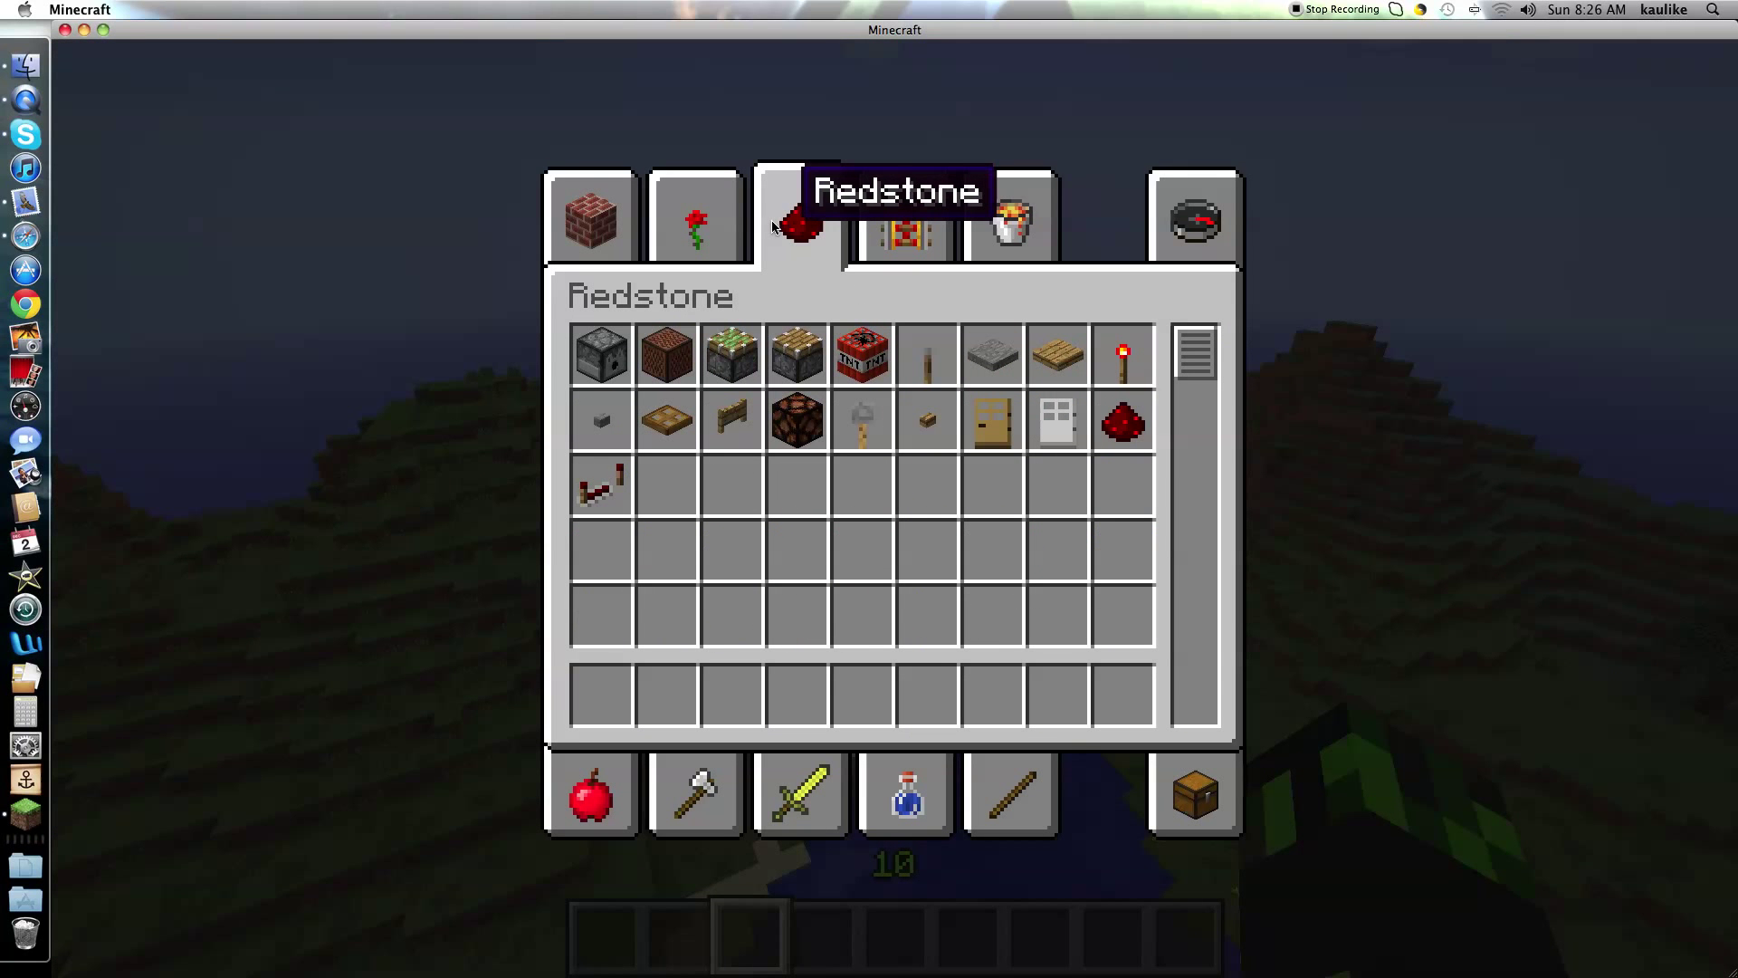
{"action": "left_click", "coordinate": [903, 225]}
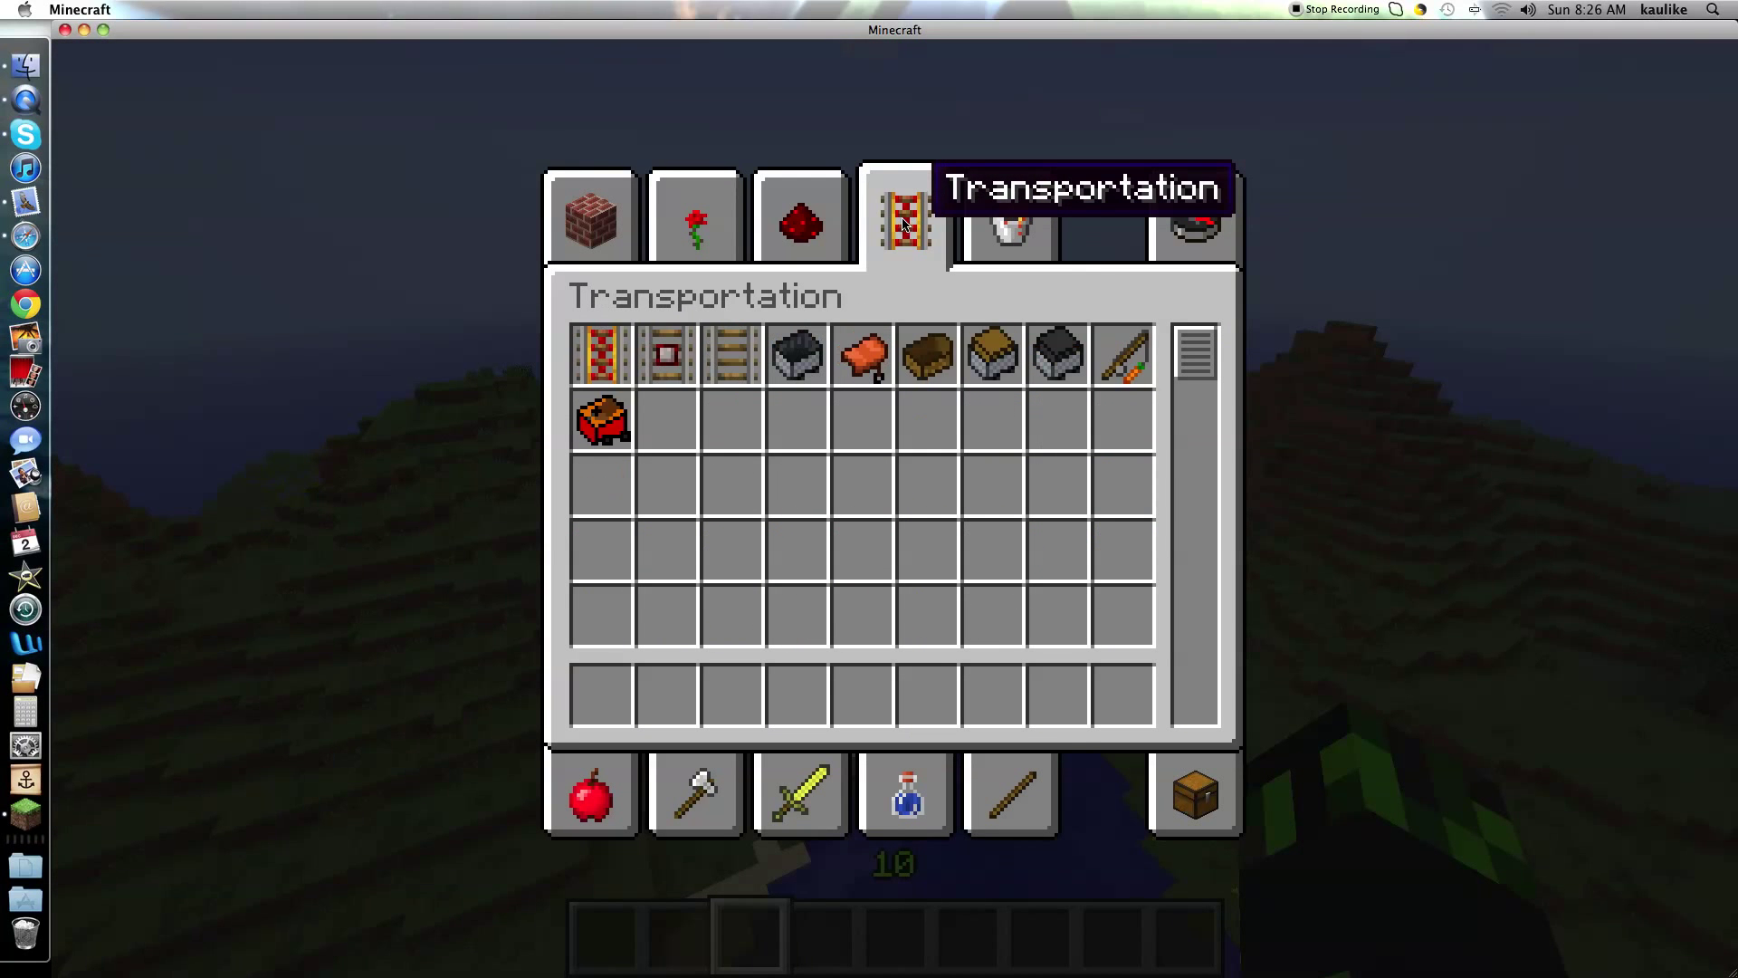
{"action": "left_click", "coordinate": [606, 402]}
{"action": "left_click", "coordinate": [606, 677]}
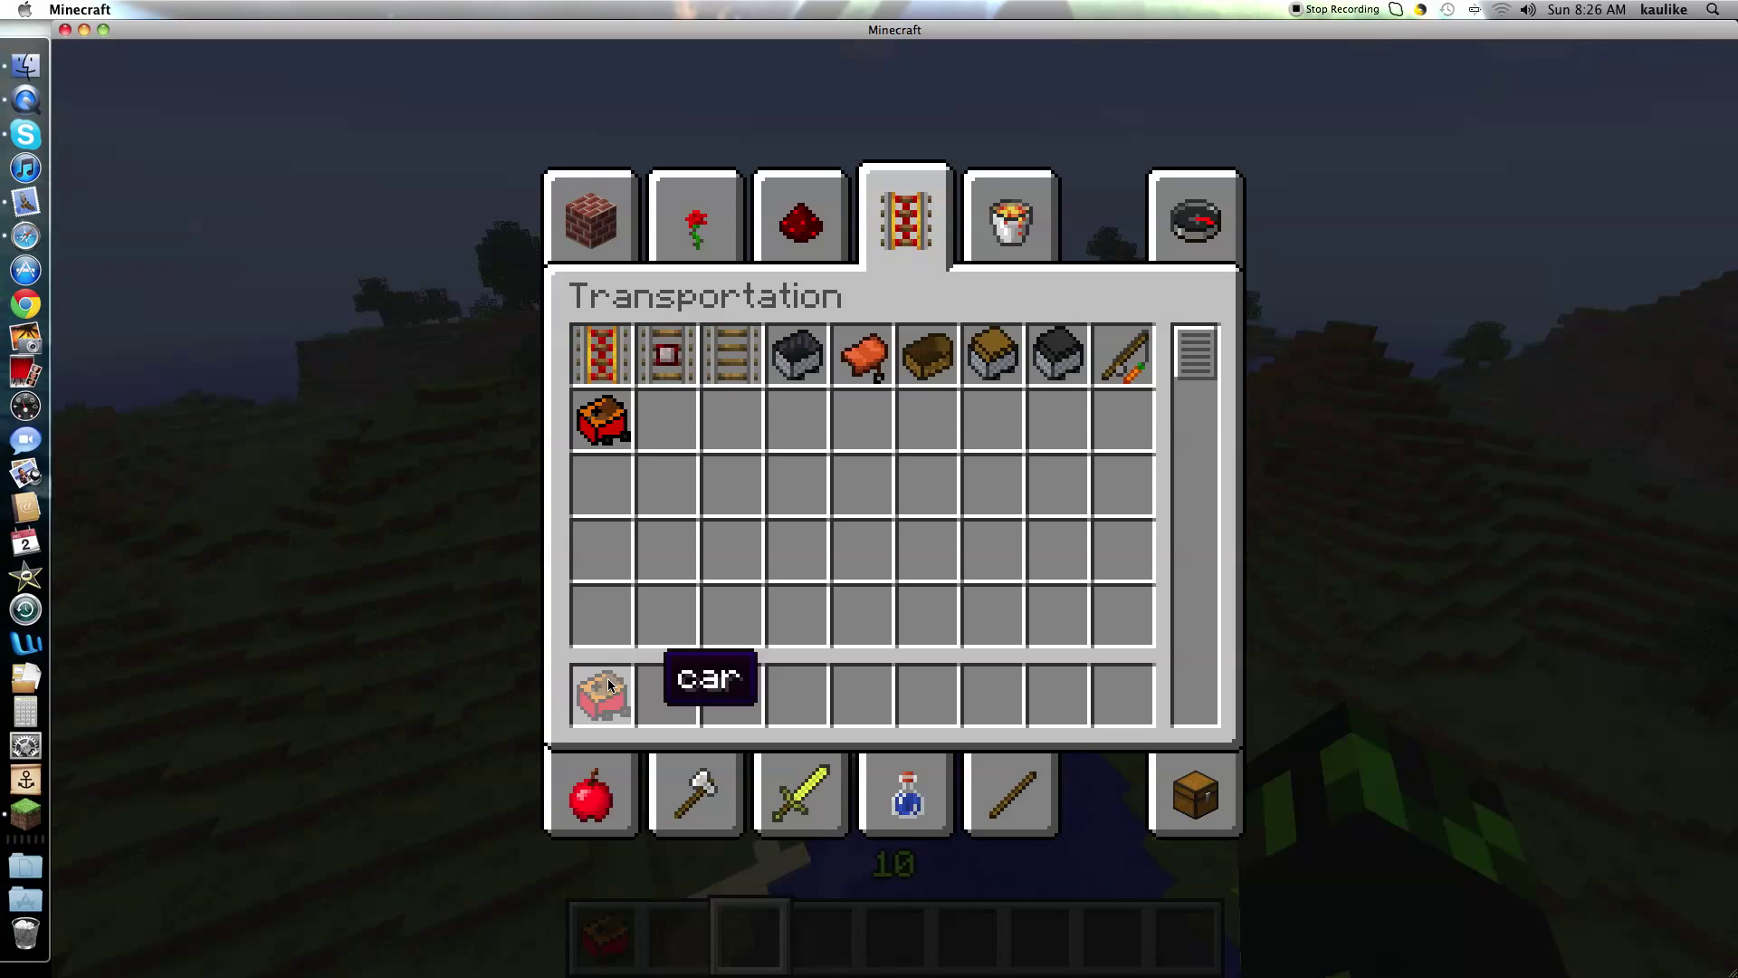
Put a stack of 10 charcoal from Materials into hotbar slot 2.
{"action": "left_click", "coordinate": [696, 217]}
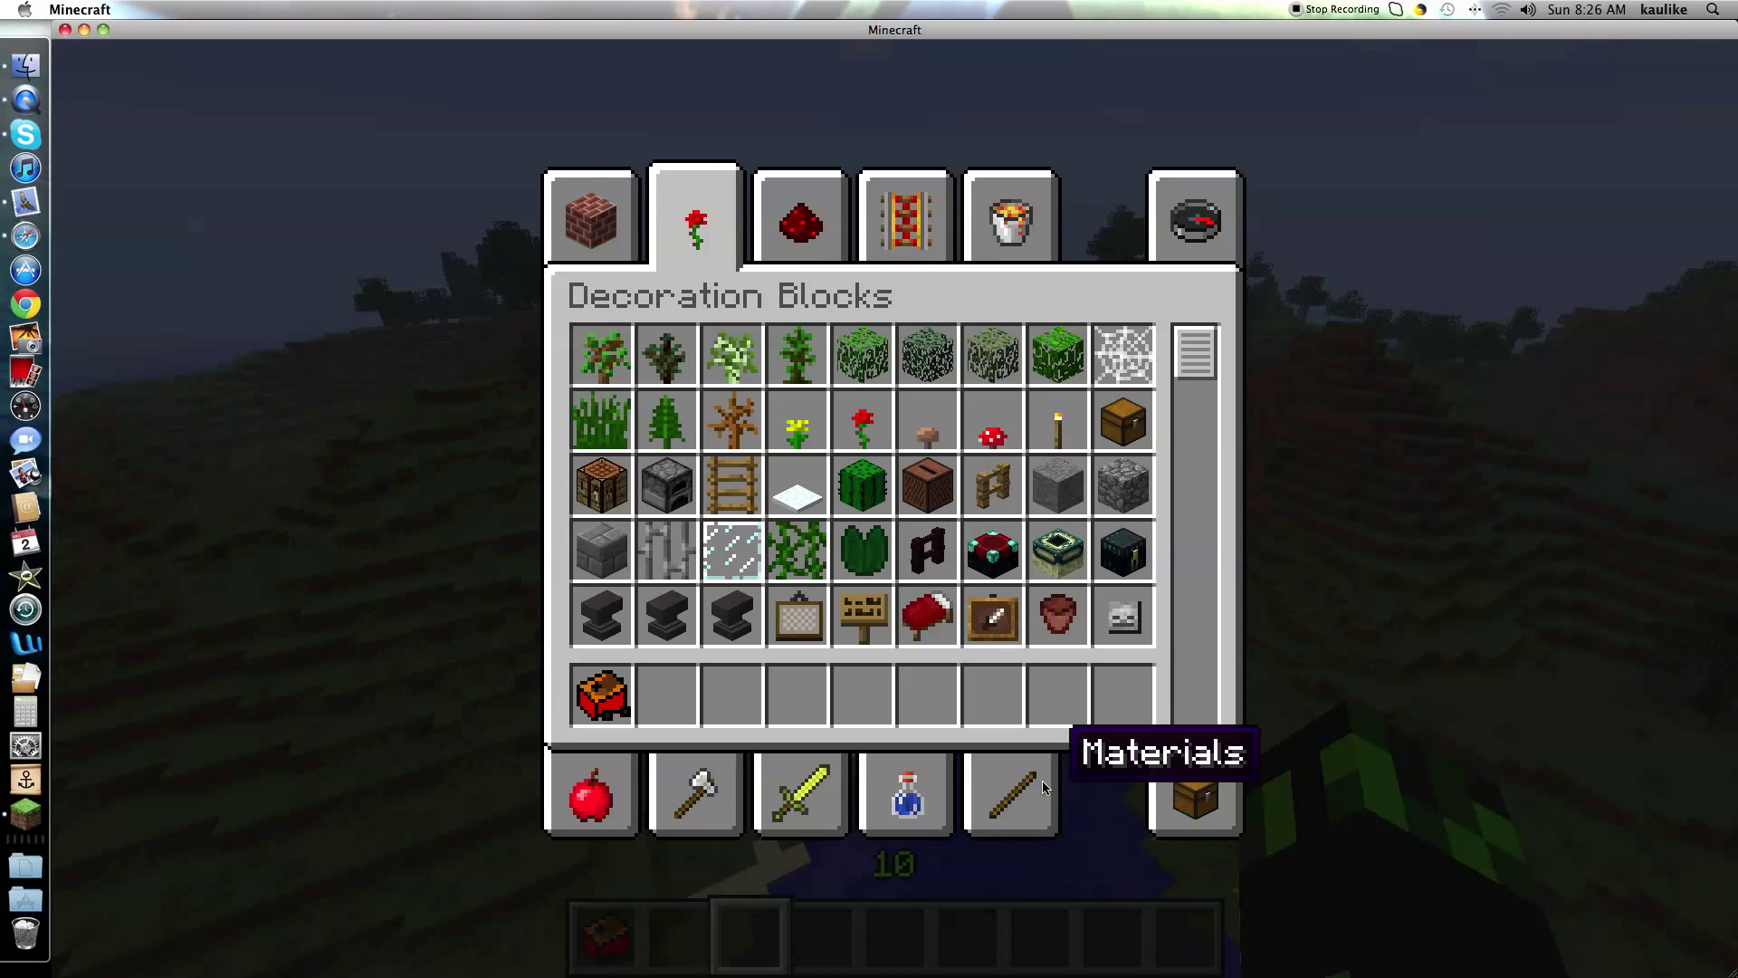
{"action": "left_click", "coordinate": [1018, 783]}
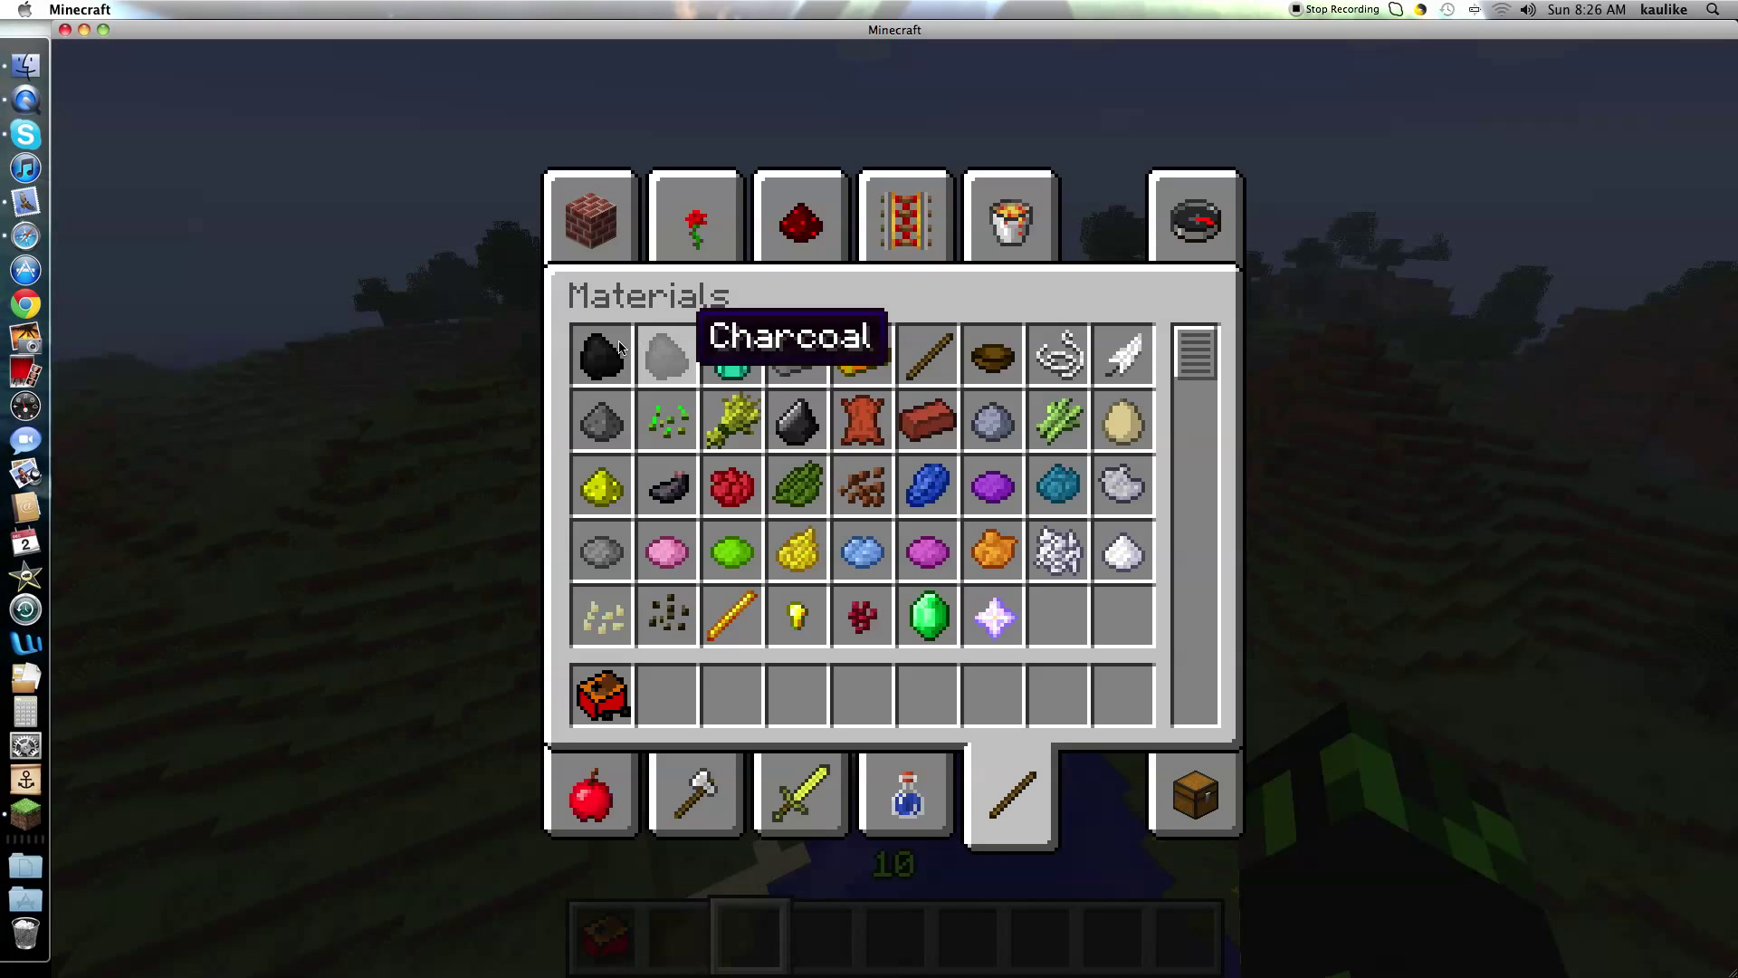
{"action": "left_click", "coordinate": [670, 349]}
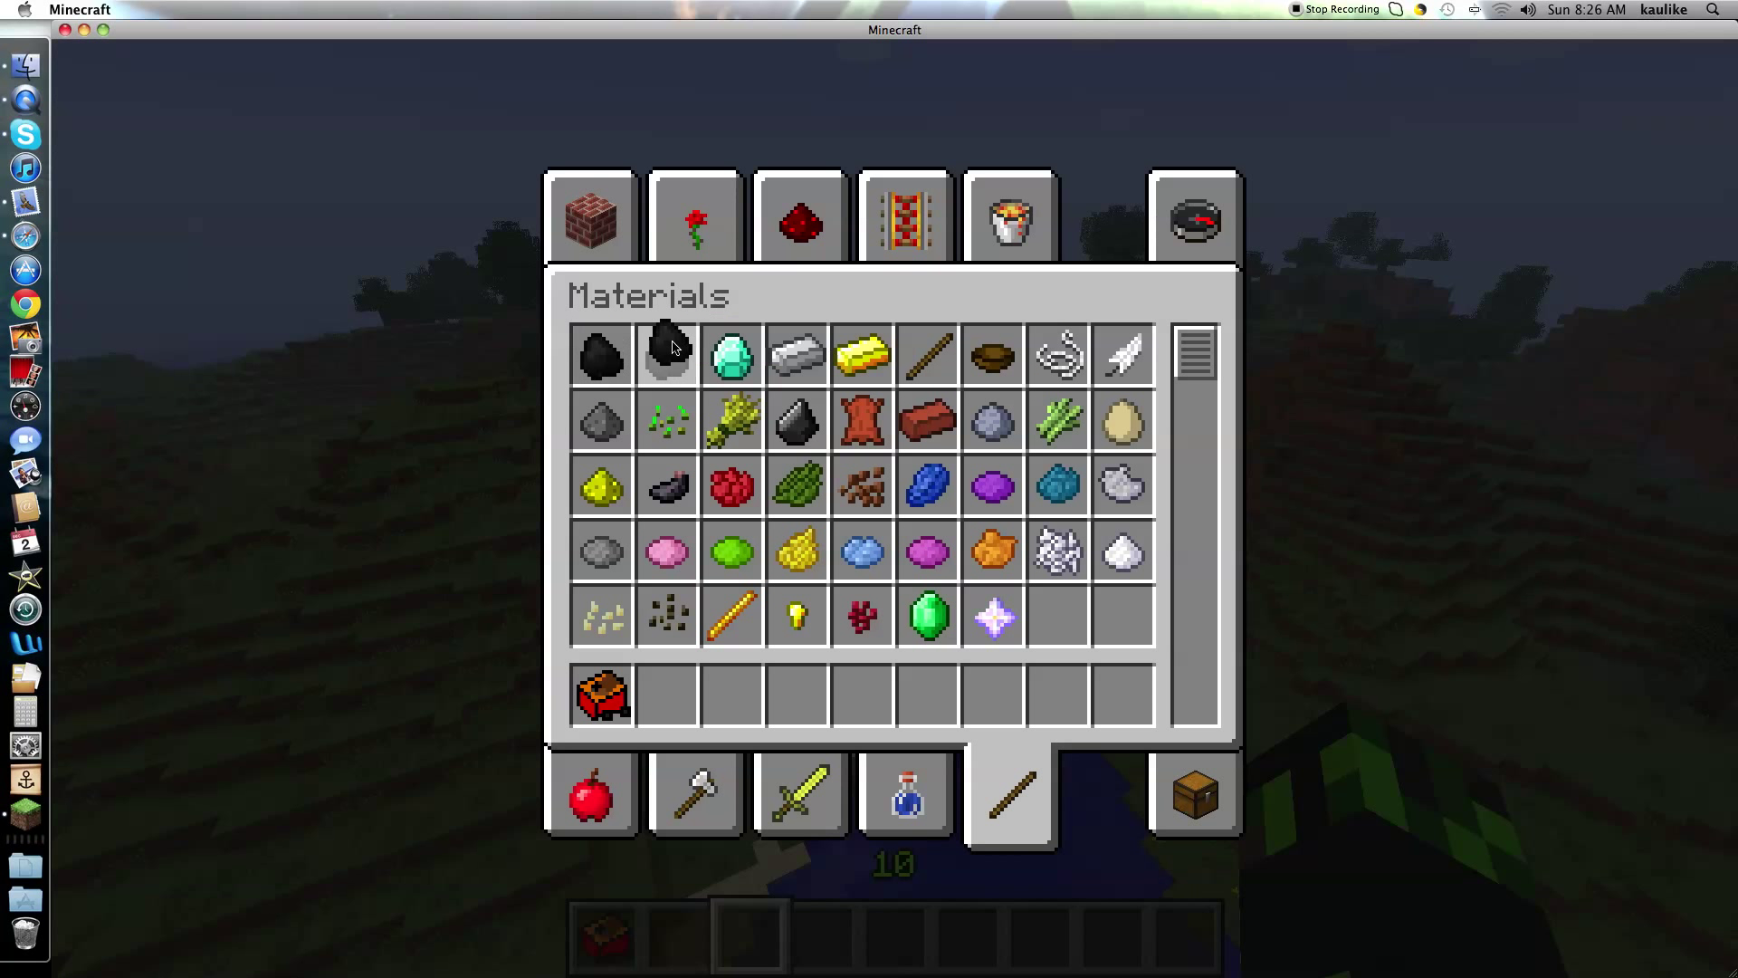
{"action": "left_click", "coordinate": [666, 683]}
{"action": "left_click", "coordinate": [670, 352]}
{"action": "left_click", "coordinate": [670, 692]}
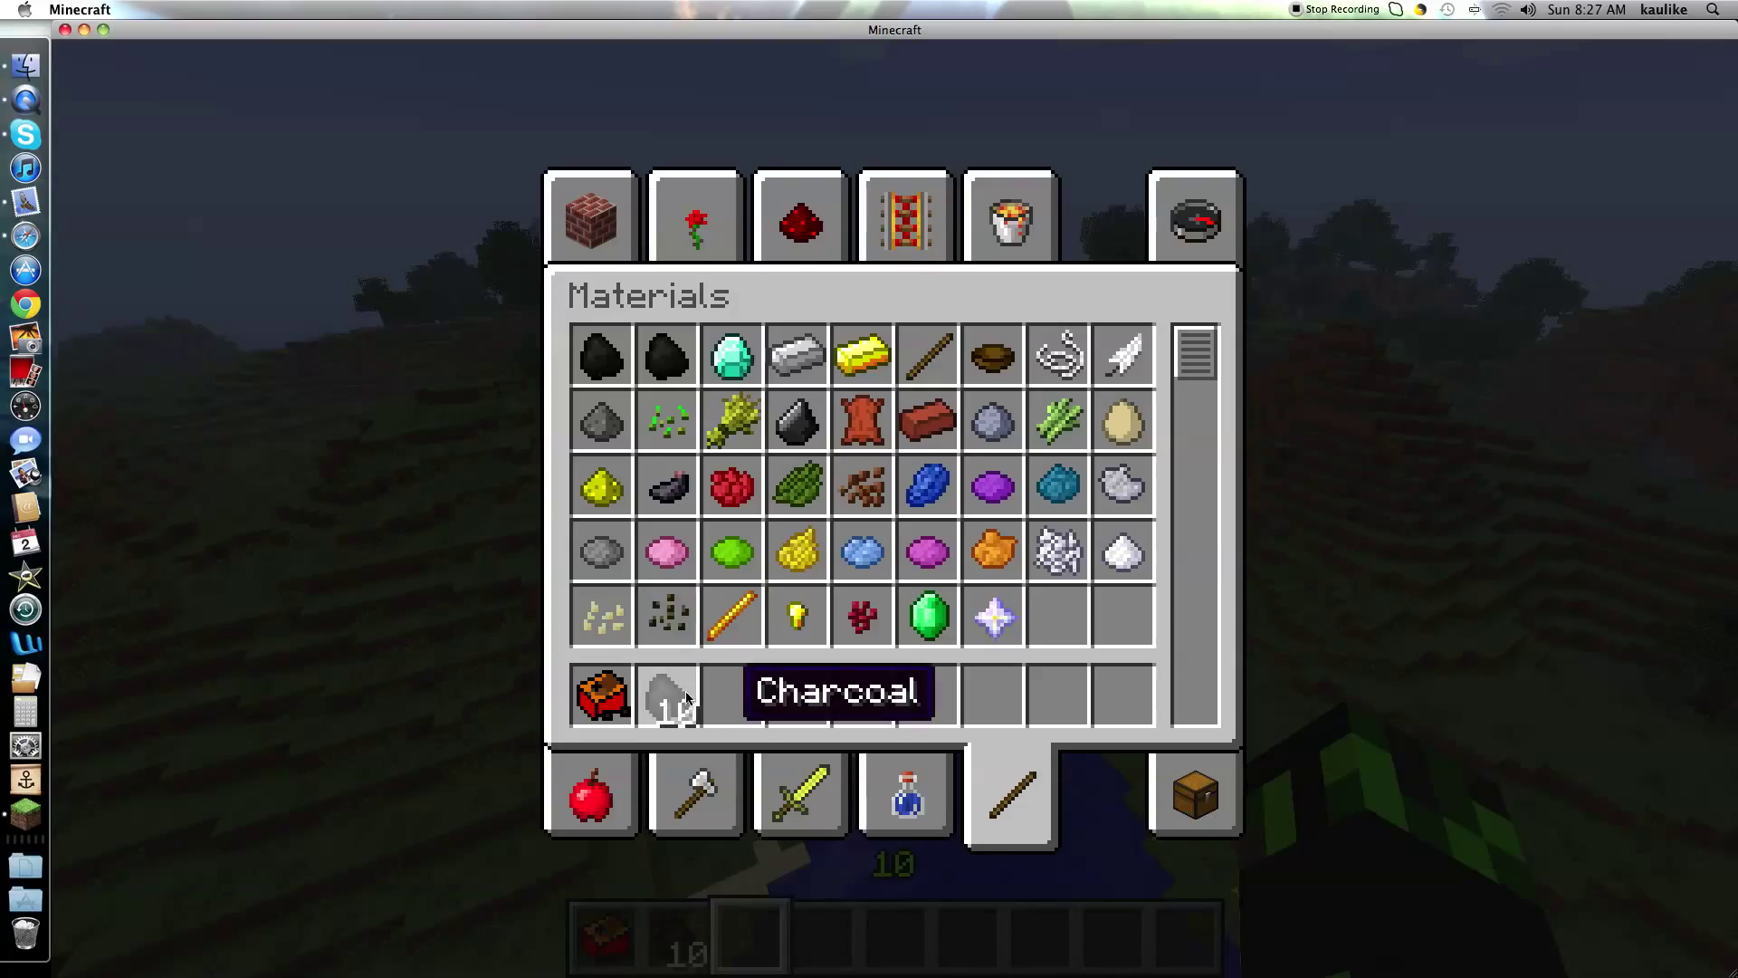
Fly over the village to the riverbank with the car selected.
{"action": "key", "text": "e"}
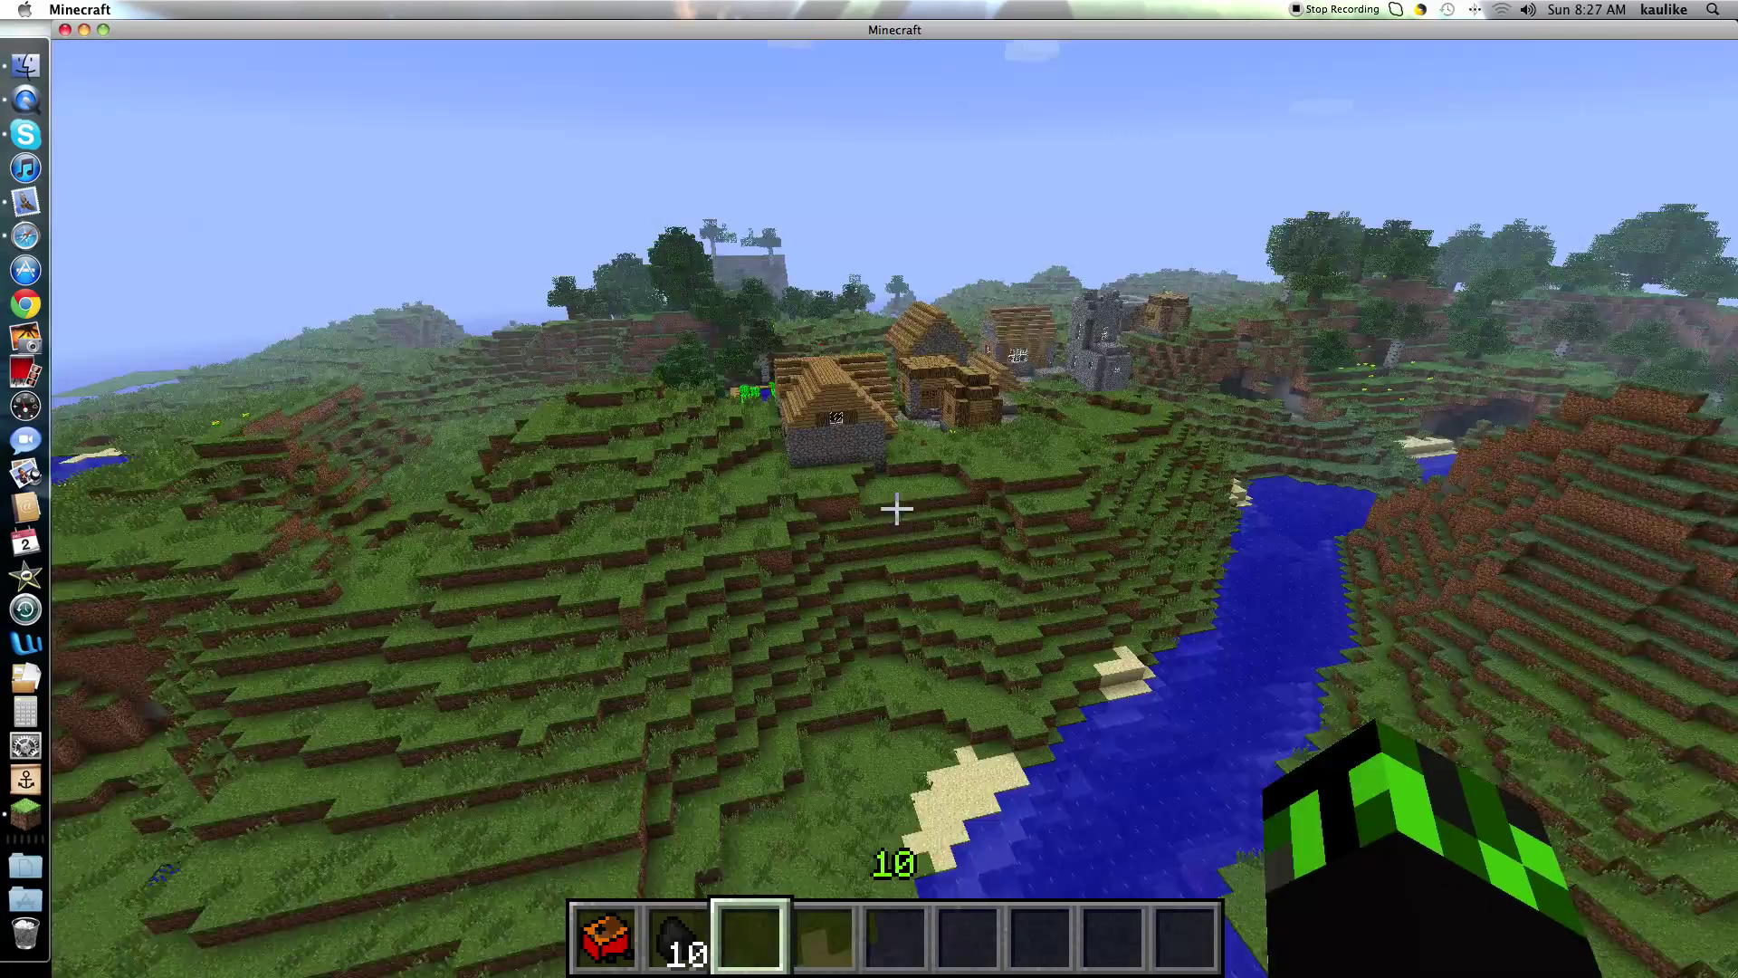
{"action": "key", "text": "w"}
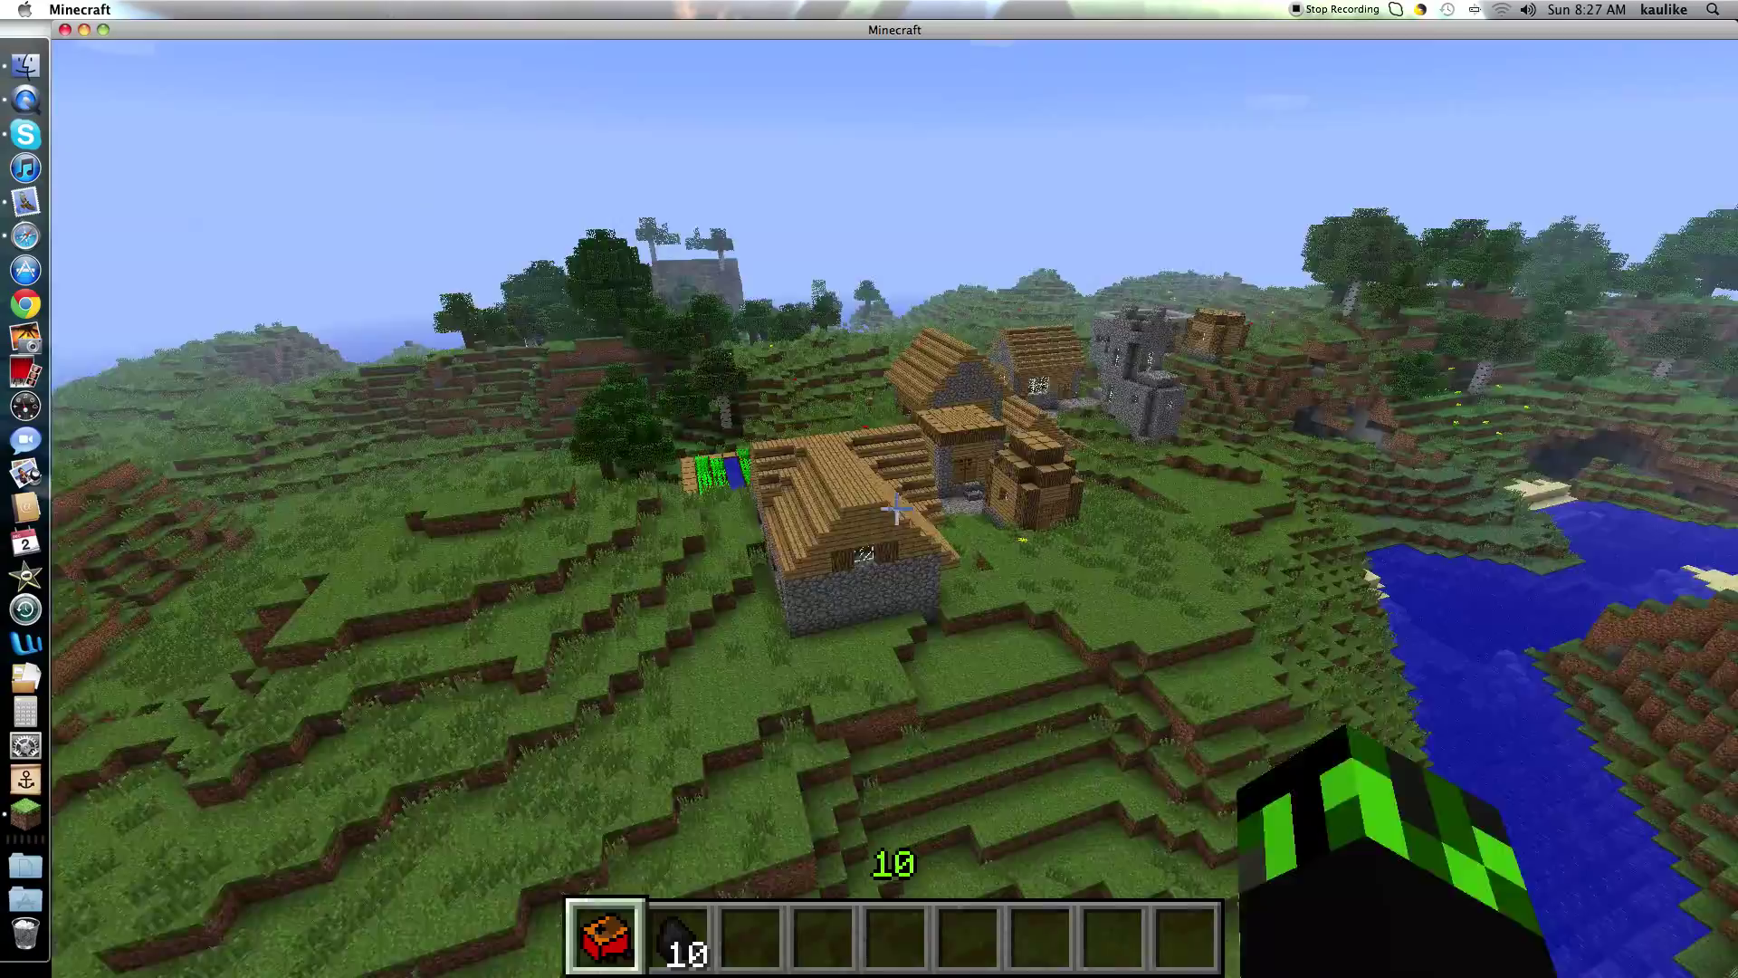
{"action": "key", "text": "1"}
{"action": "key", "text": "w"}
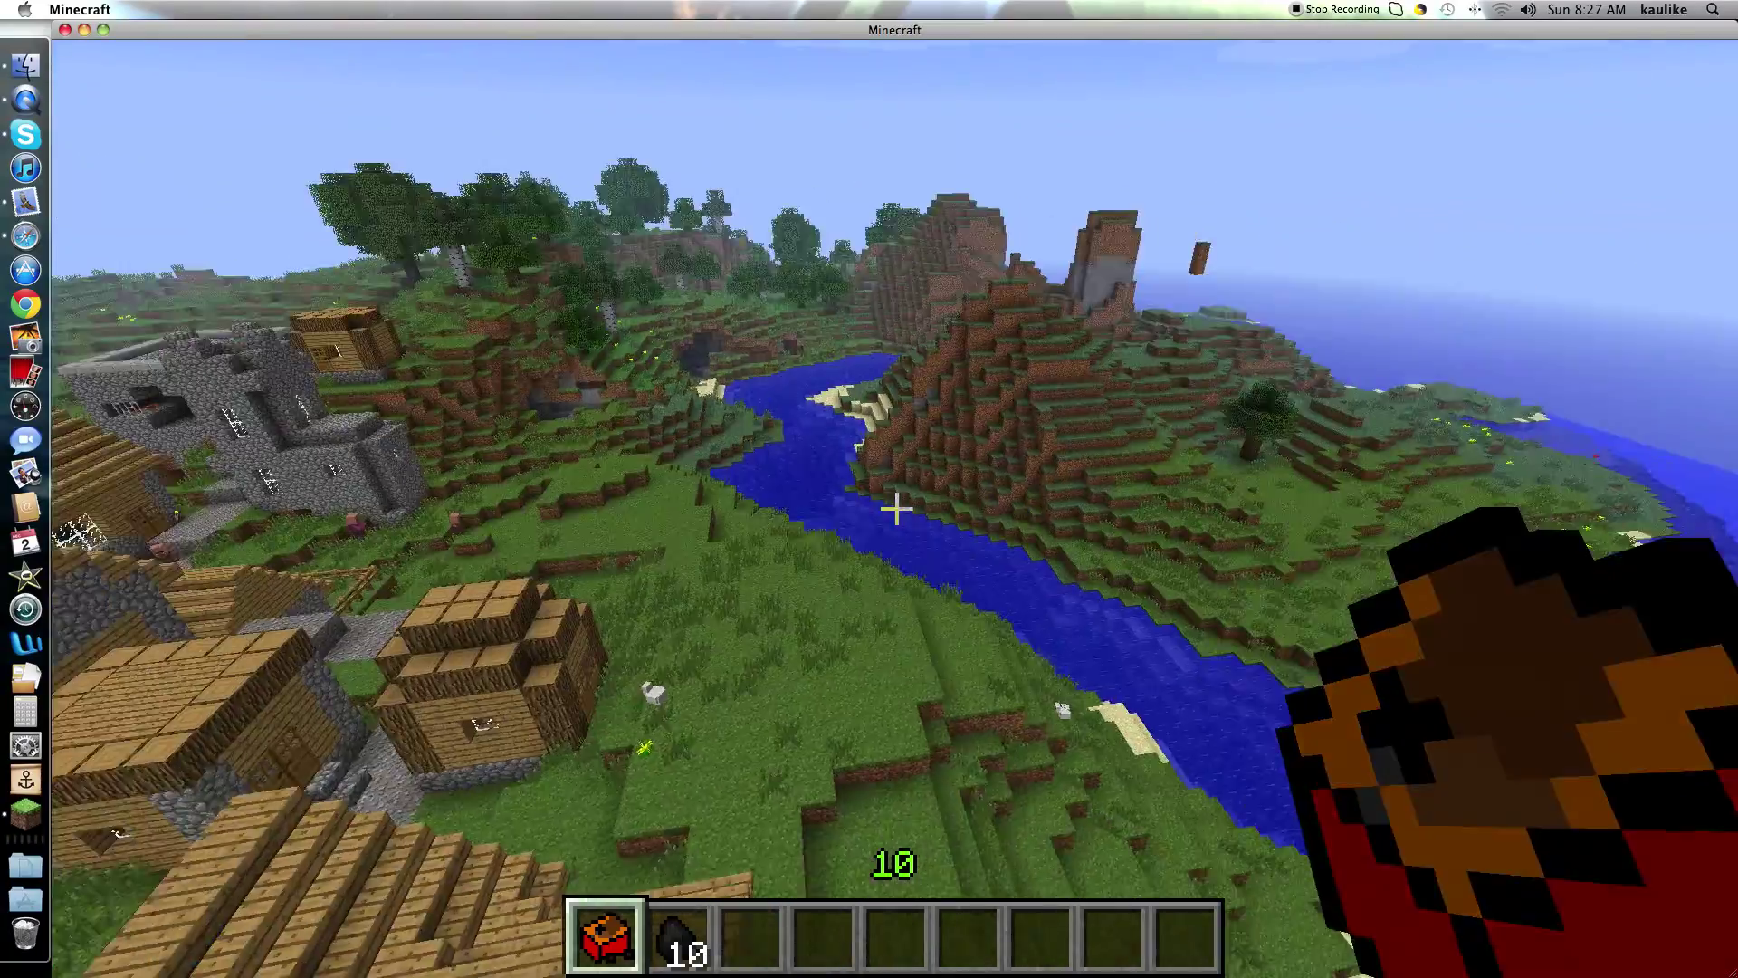
{"action": "key", "text": "w"}
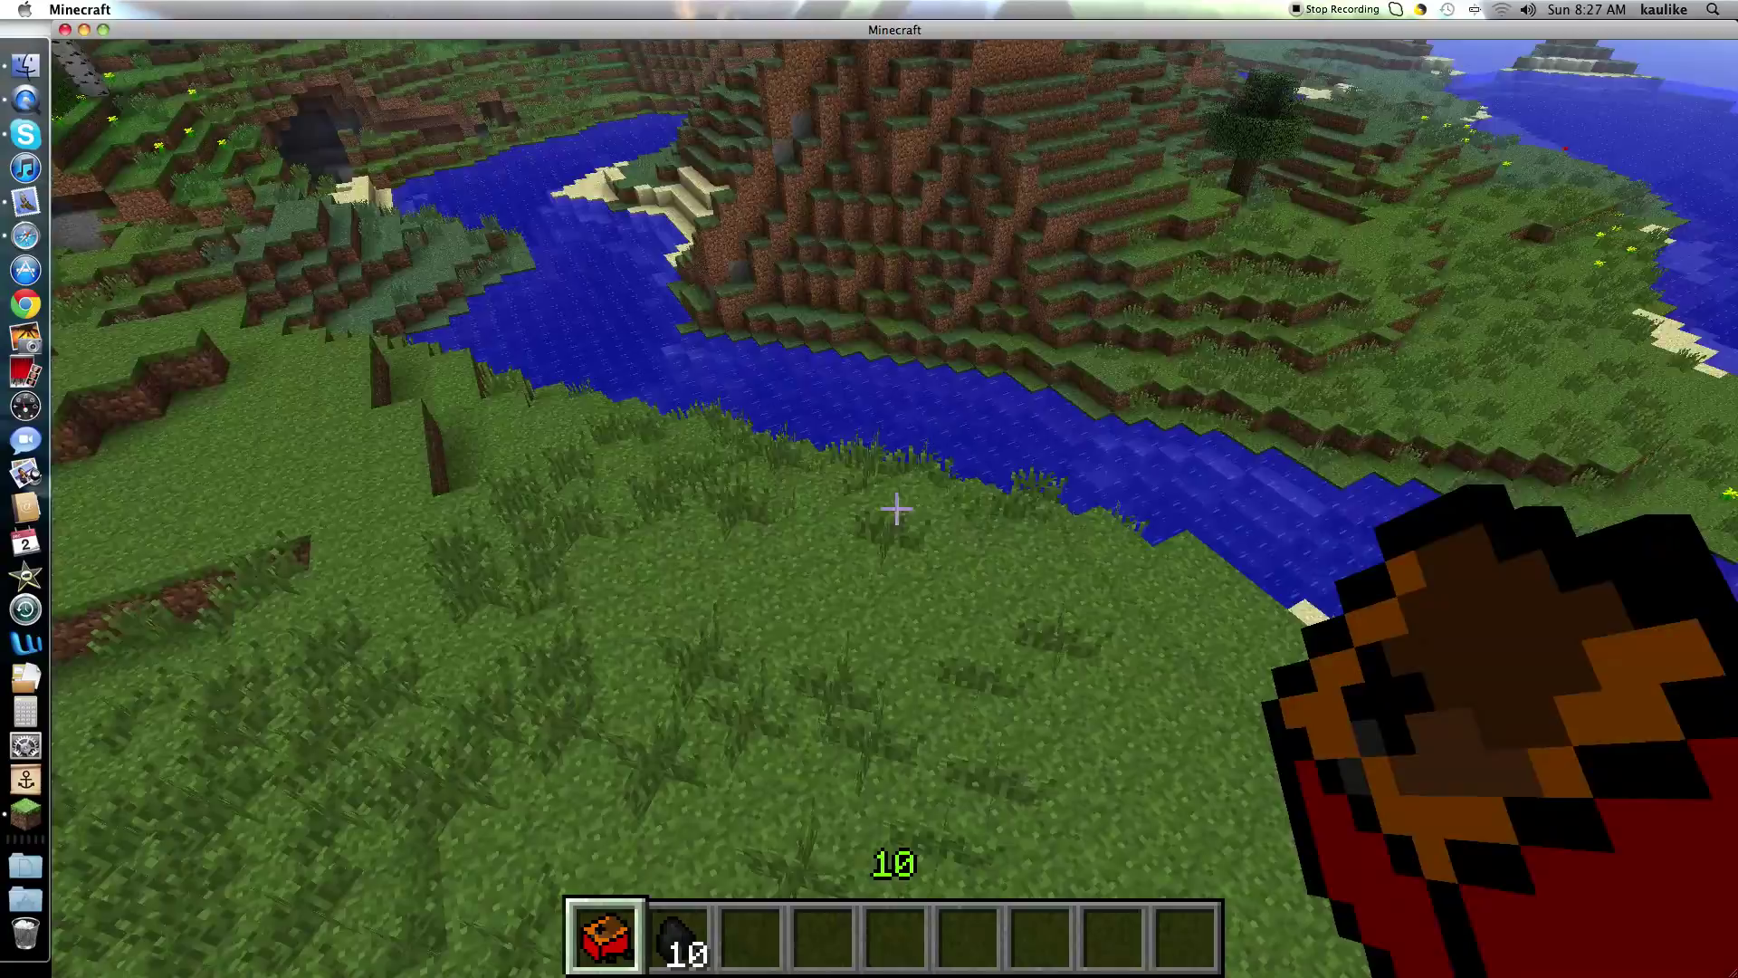
{"action": "key", "text": "shift"}
Place the car on the grass by the river and get in holding charcoal.
{"action": "left_click", "coordinate": [896, 508]}
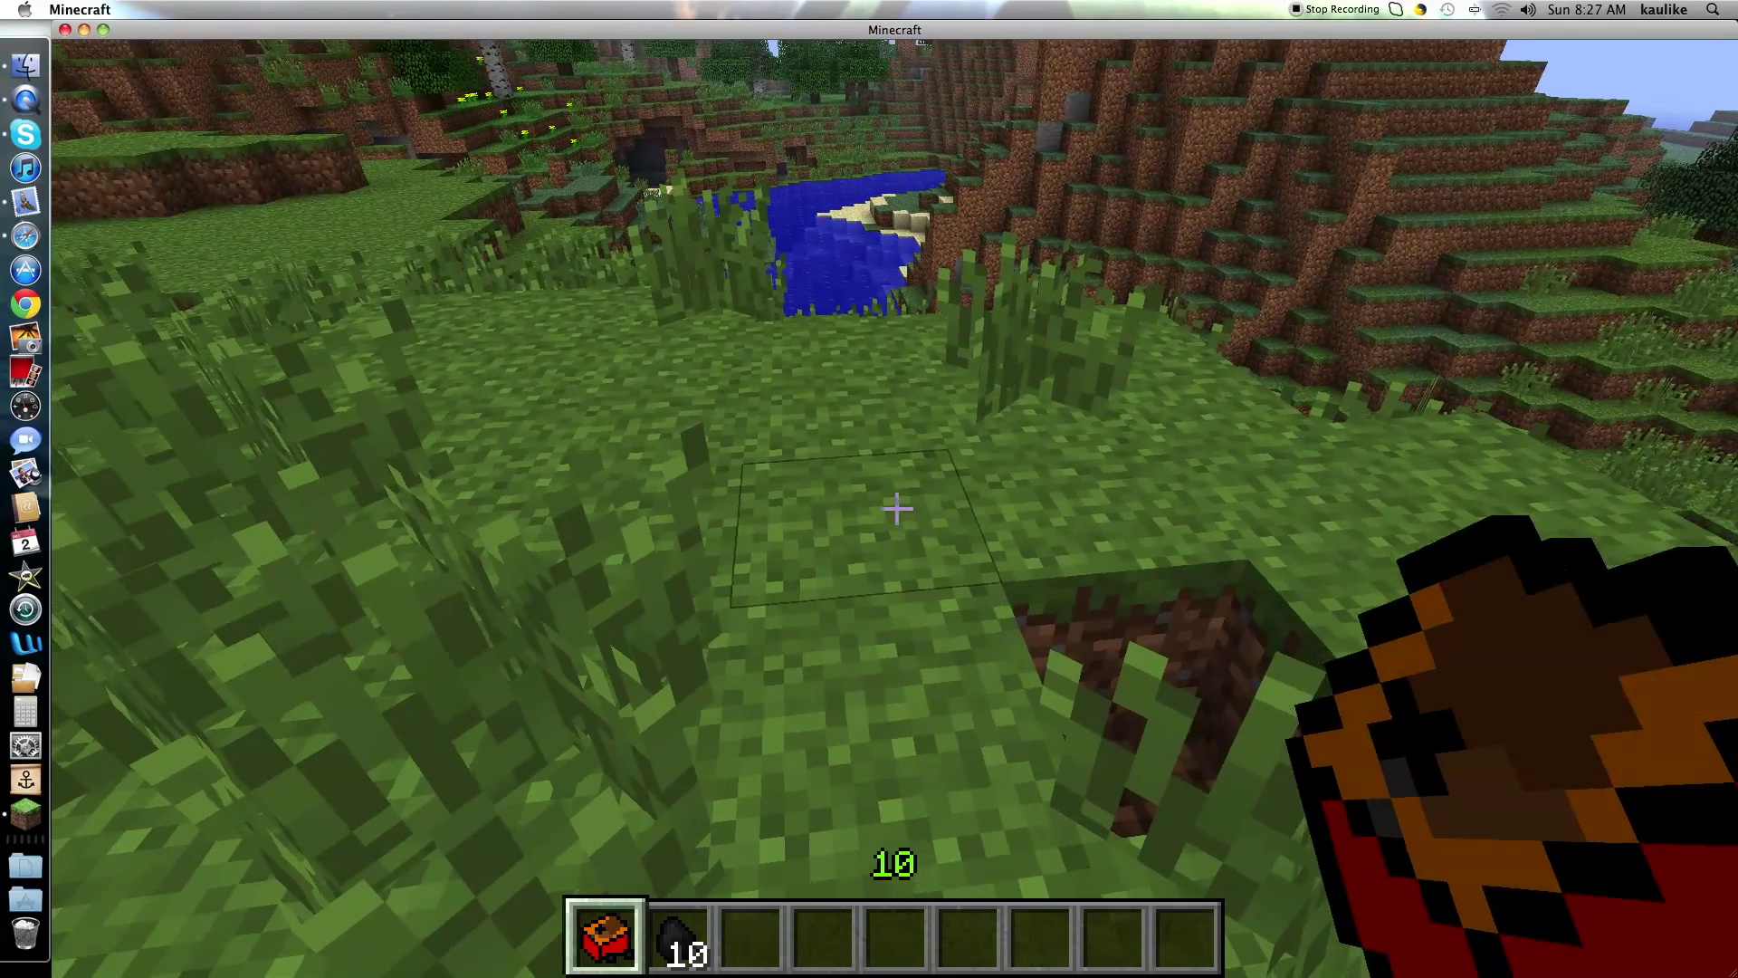
{"action": "right_click", "coordinate": [896, 509]}
{"action": "key", "text": "2"}
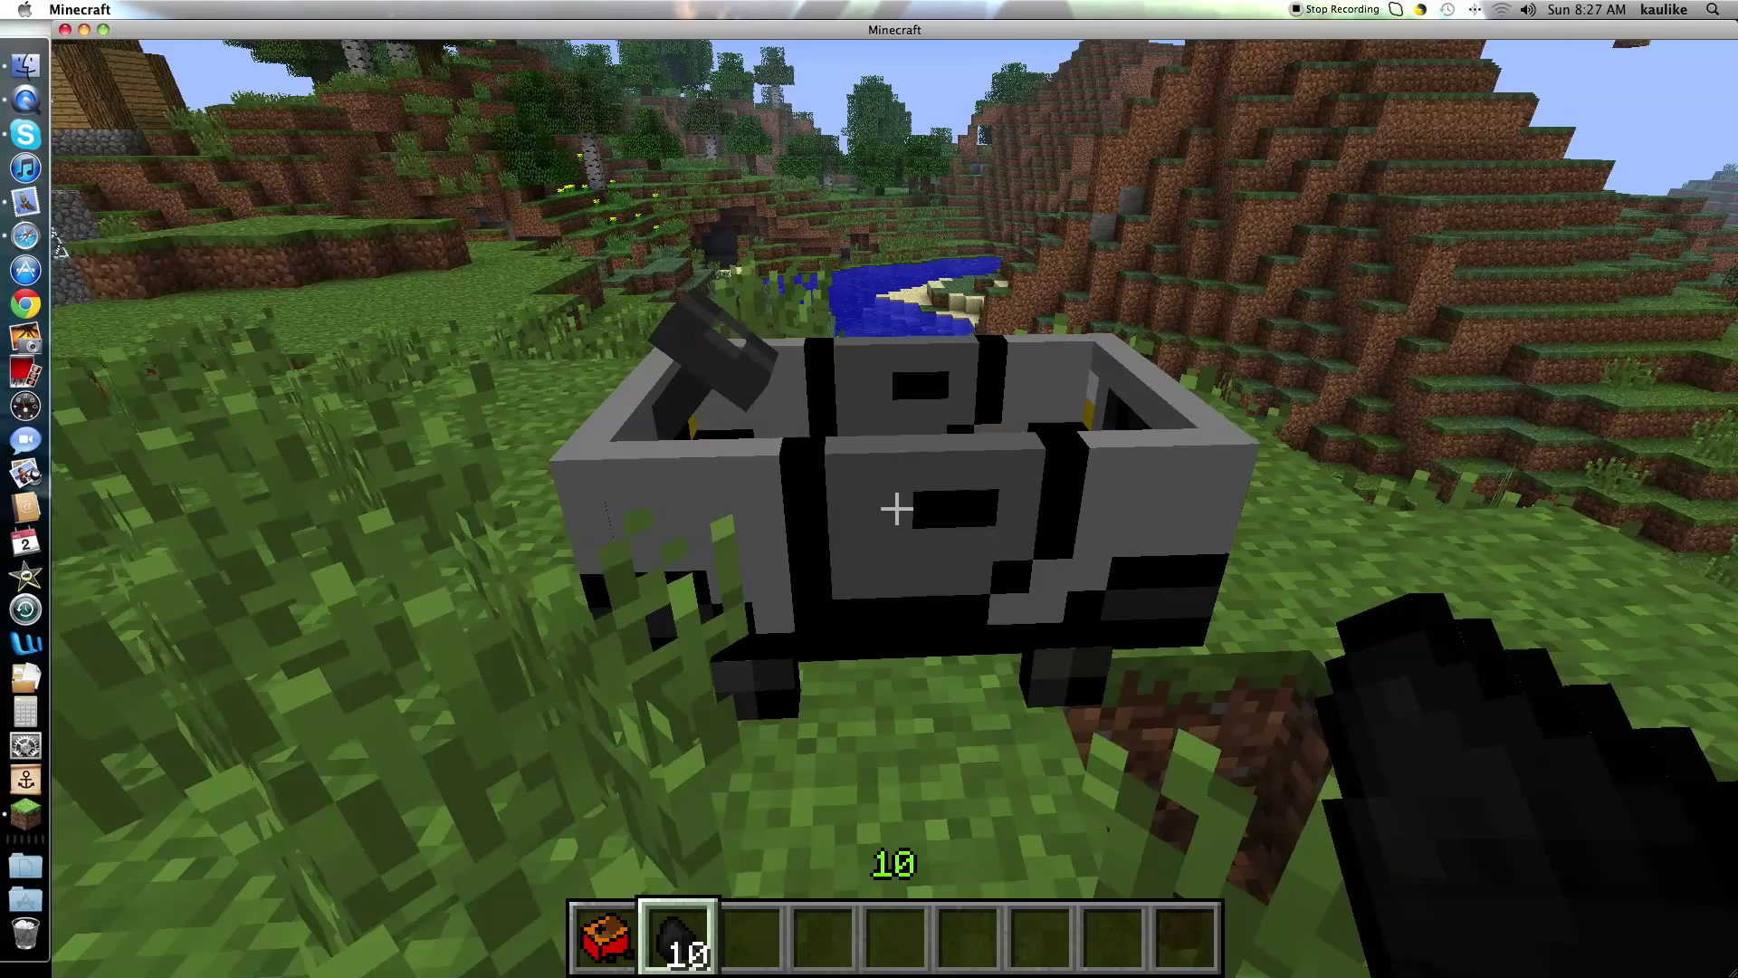
{"action": "right_click", "coordinate": [896, 508]}
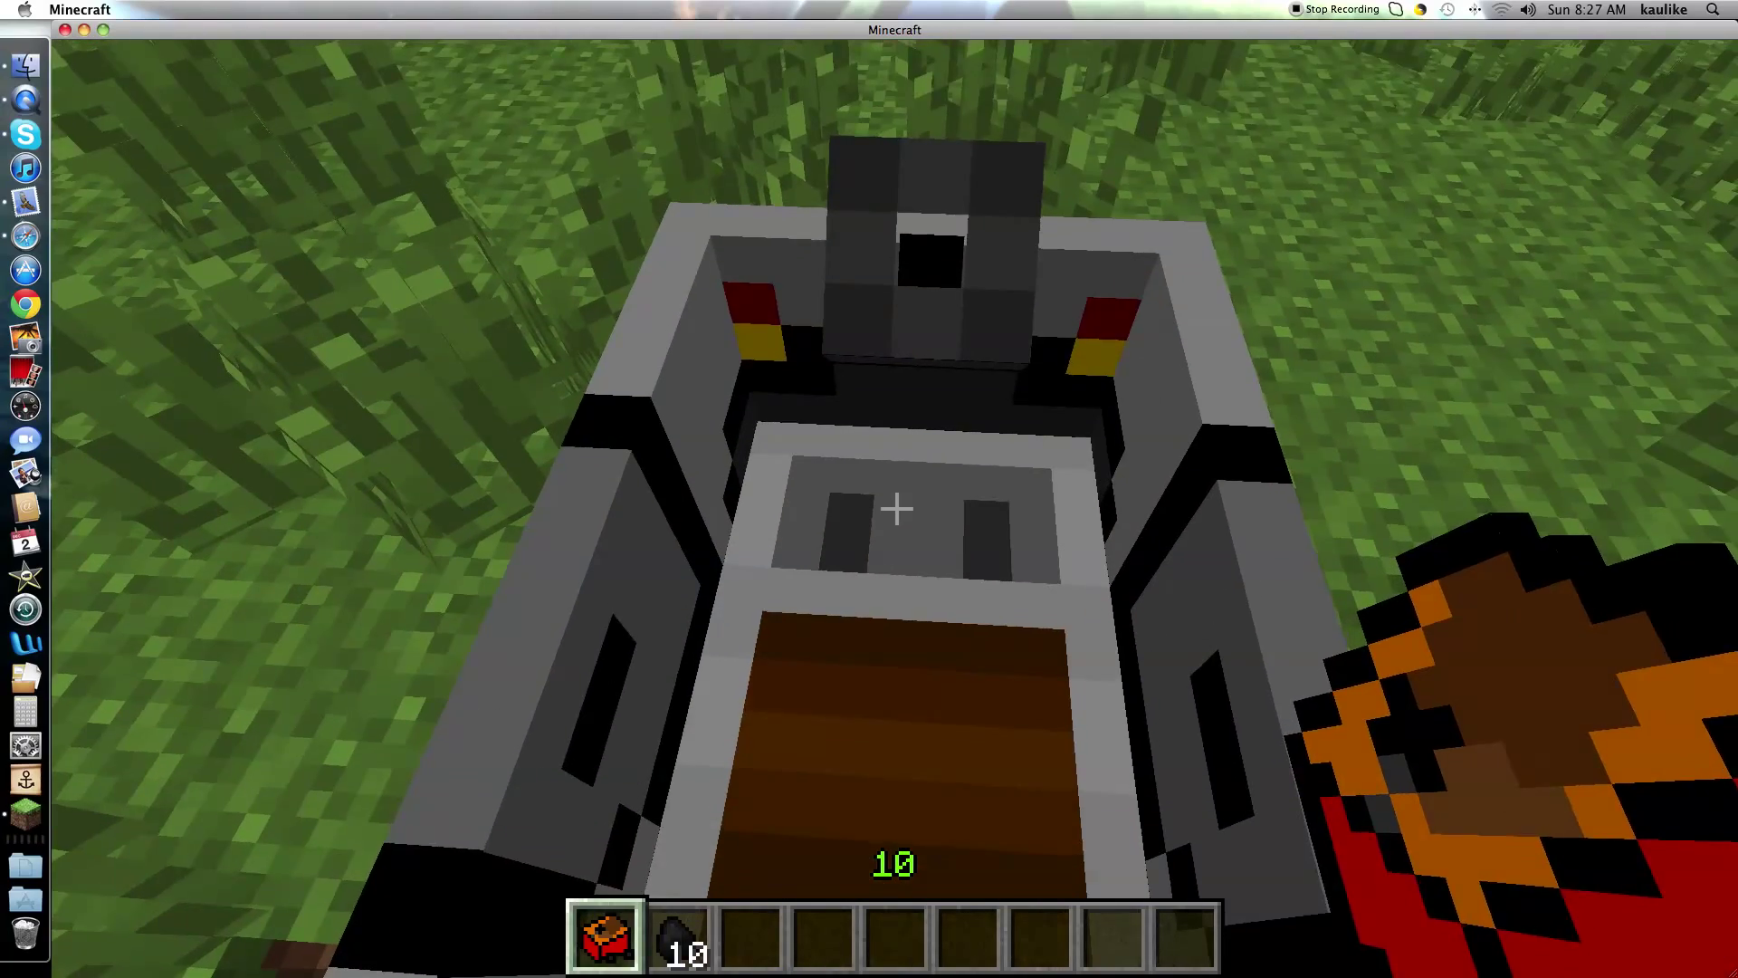
Load the Charcoal stack into the car's fuel slot.
{"action": "key", "text": "e"}
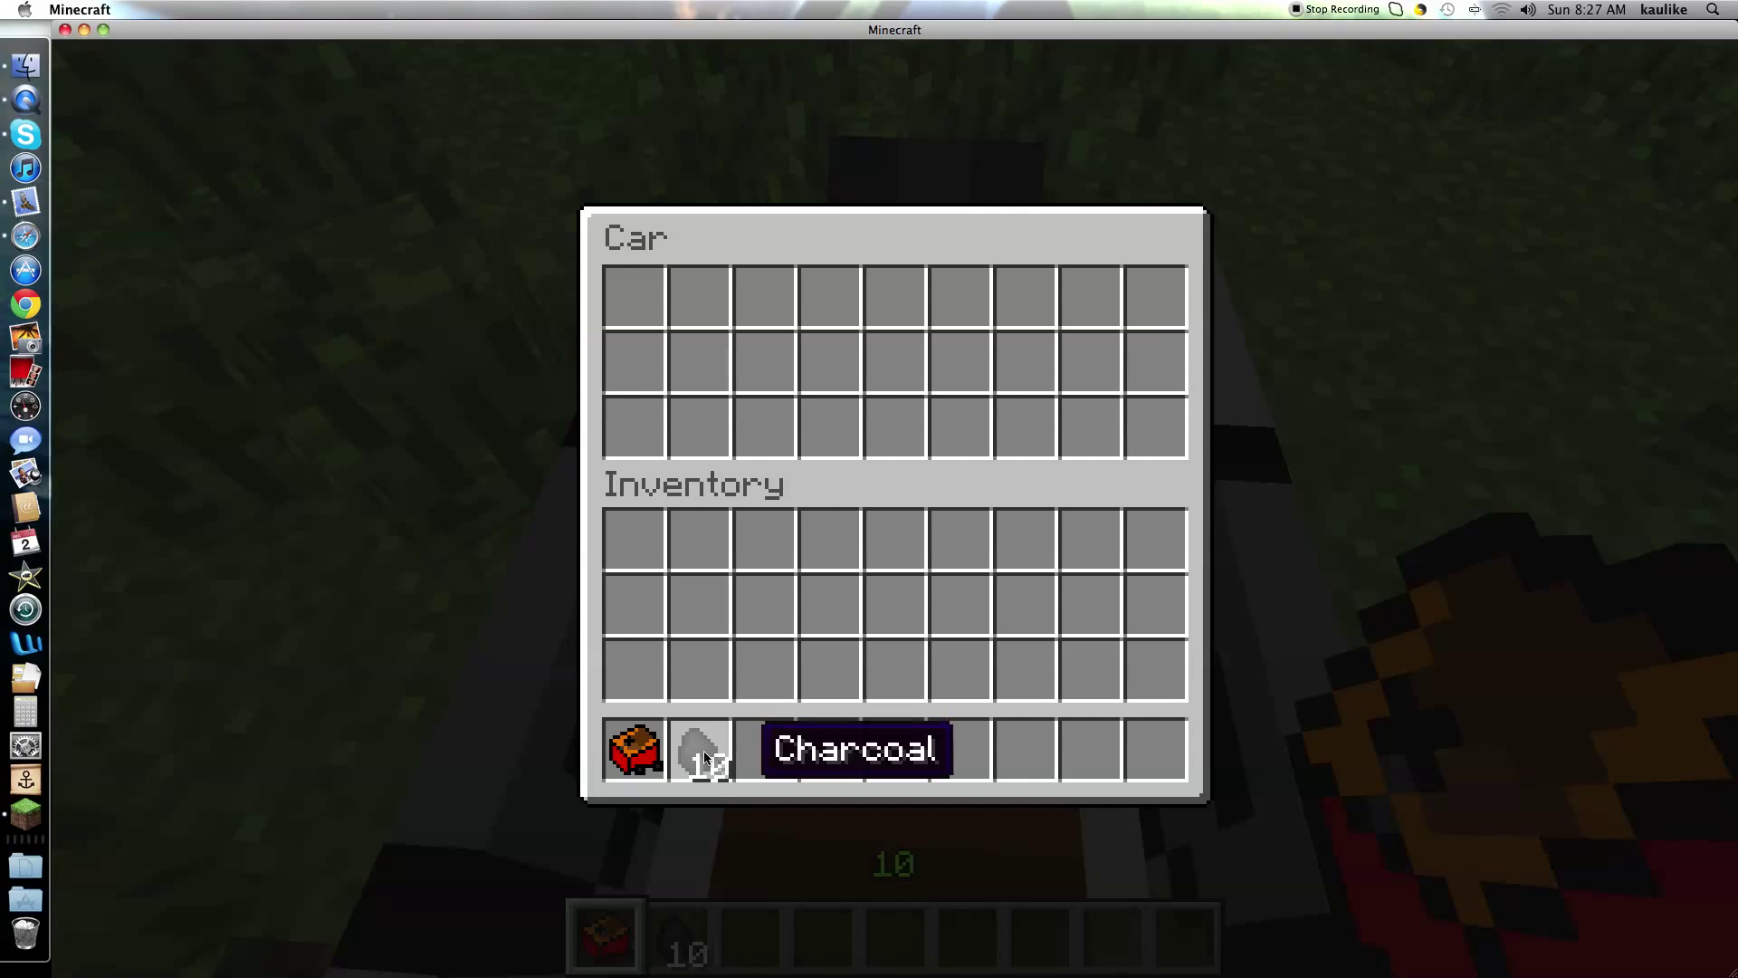
{"action": "left_click", "coordinate": [701, 749]}
{"action": "left_click", "coordinate": [627, 317]}
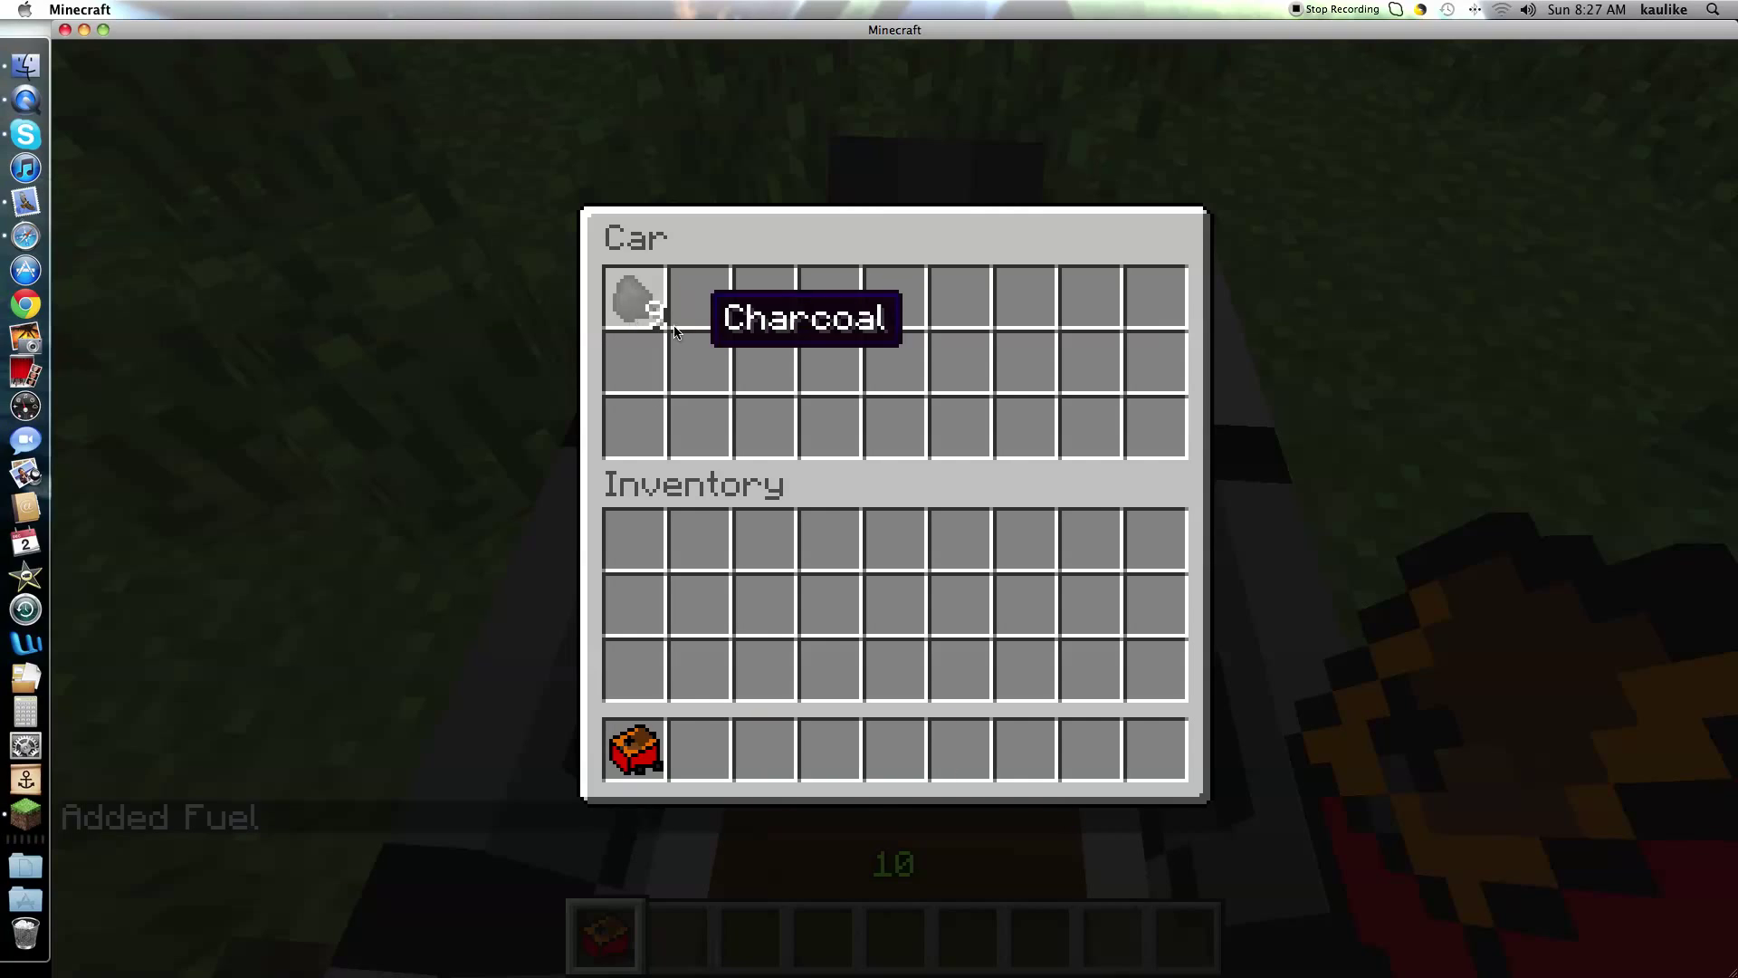
{"action": "key", "text": "e"}
Drive the car through the village and across the grassland toward the river.
{"action": "key", "text": "w"}
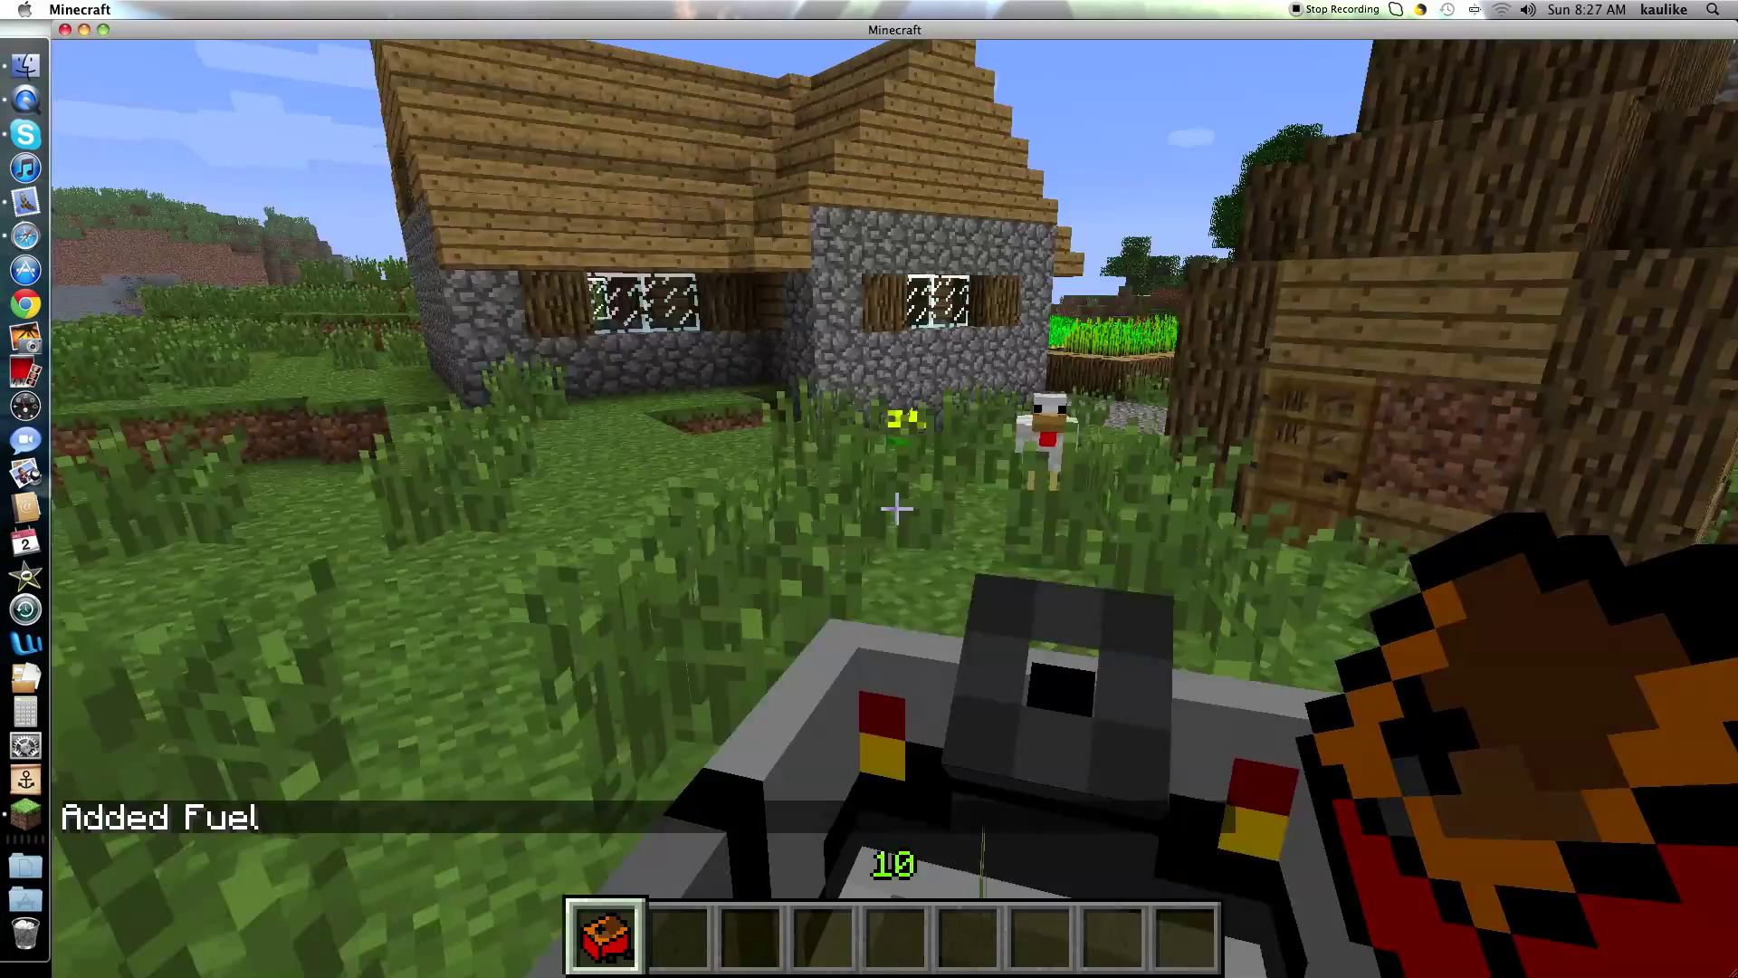
{"action": "key", "text": "w"}
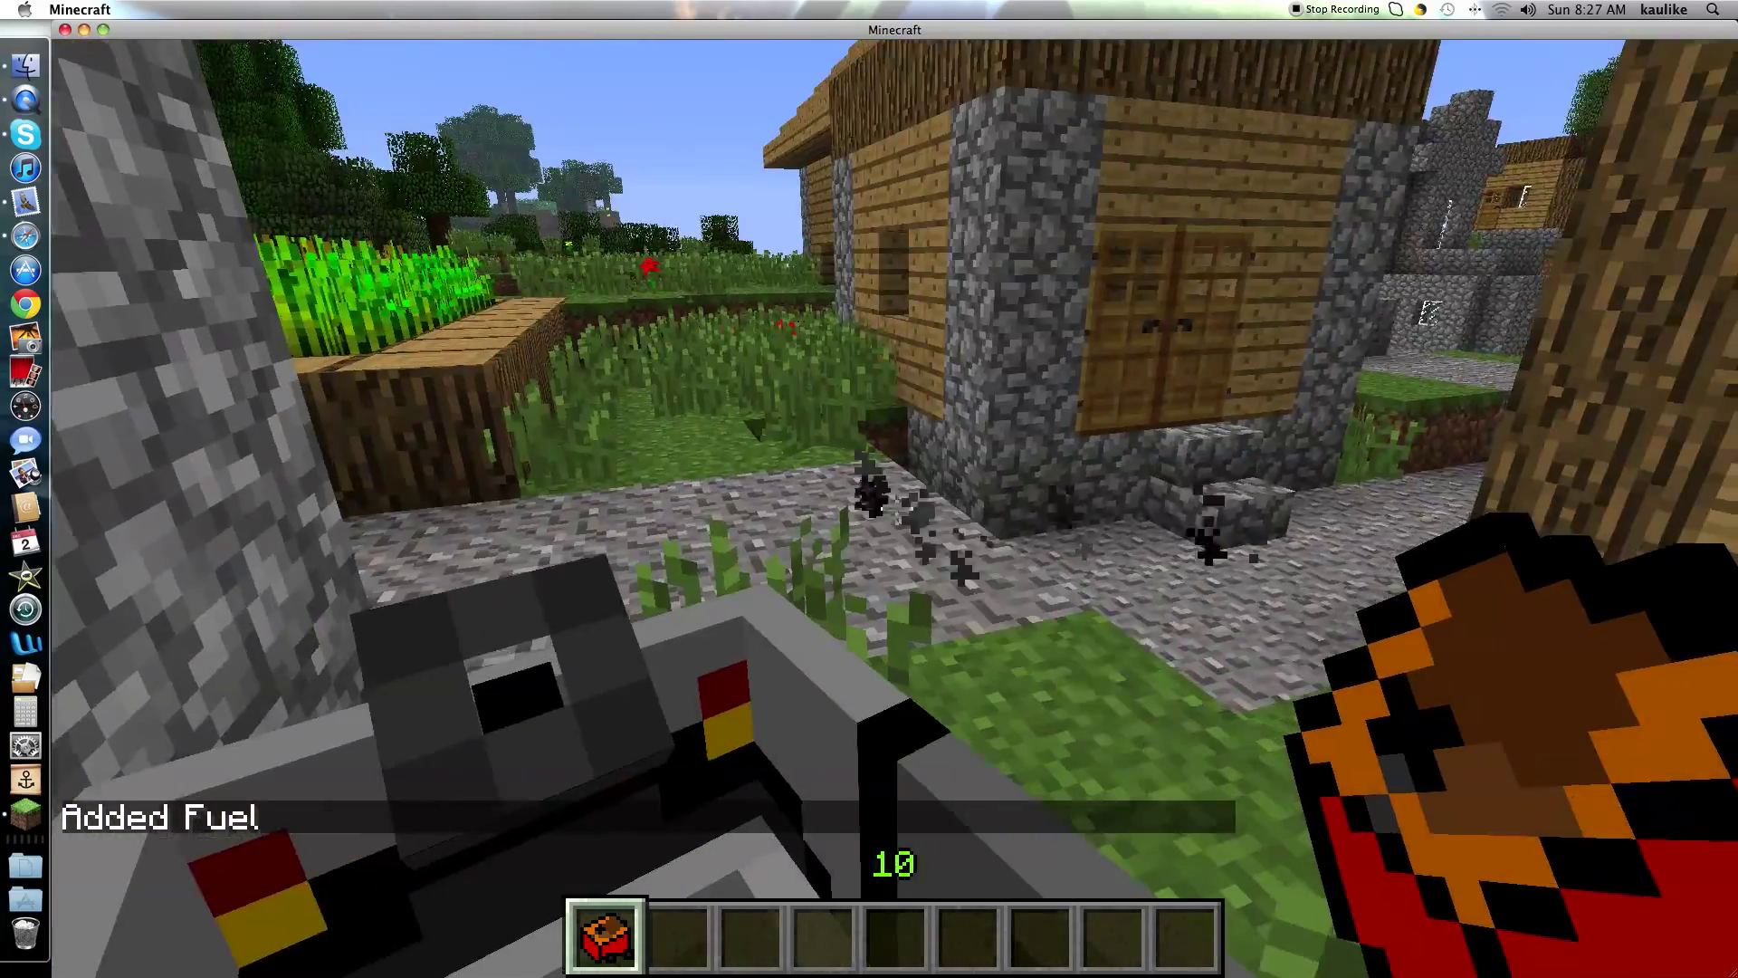
{"action": "key", "text": "w"}
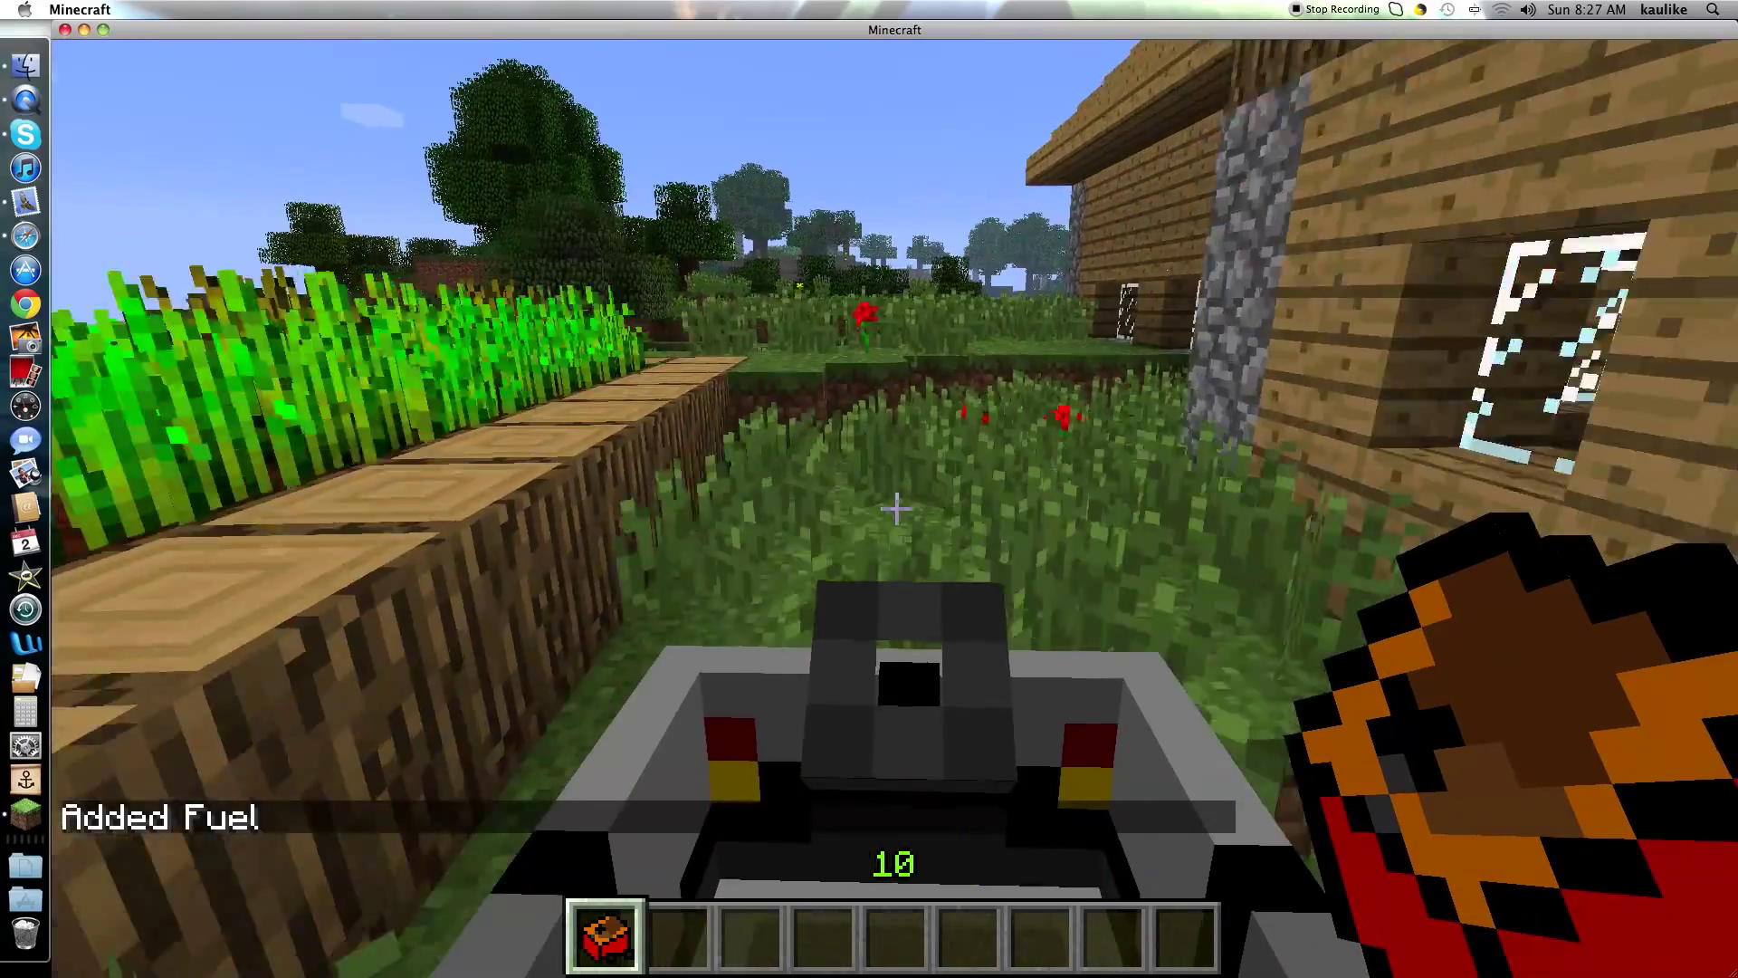
{"action": "key", "text": "w"}
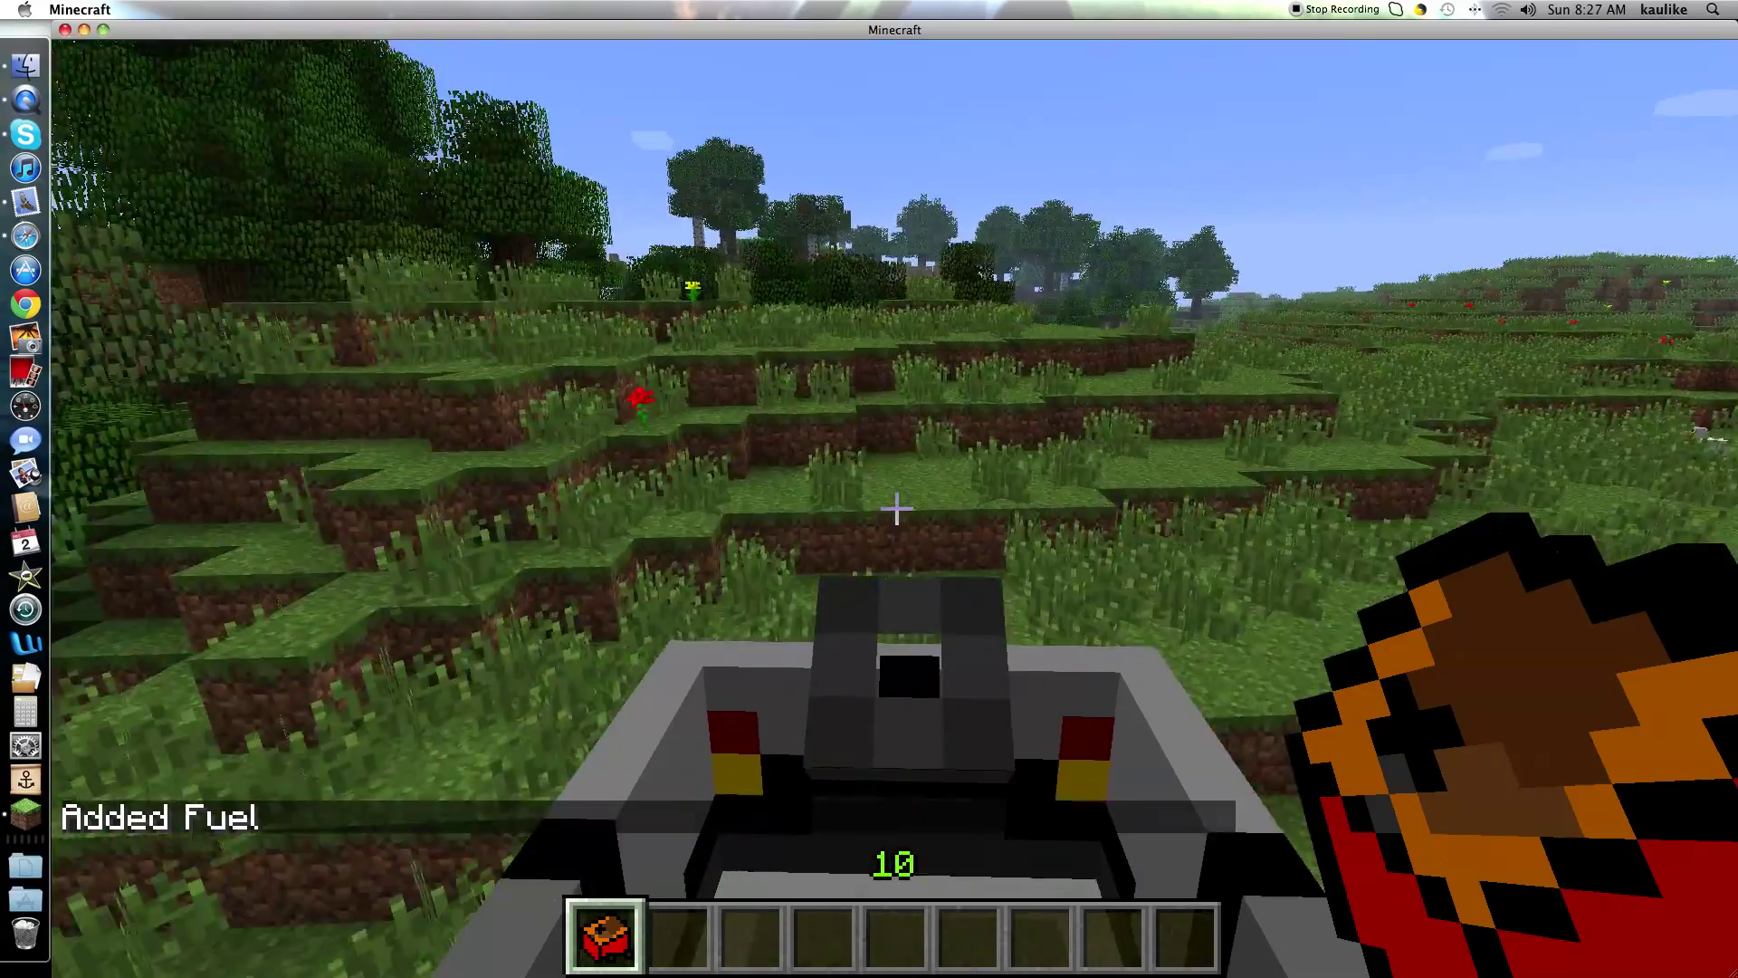
{"action": "key", "text": "w"}
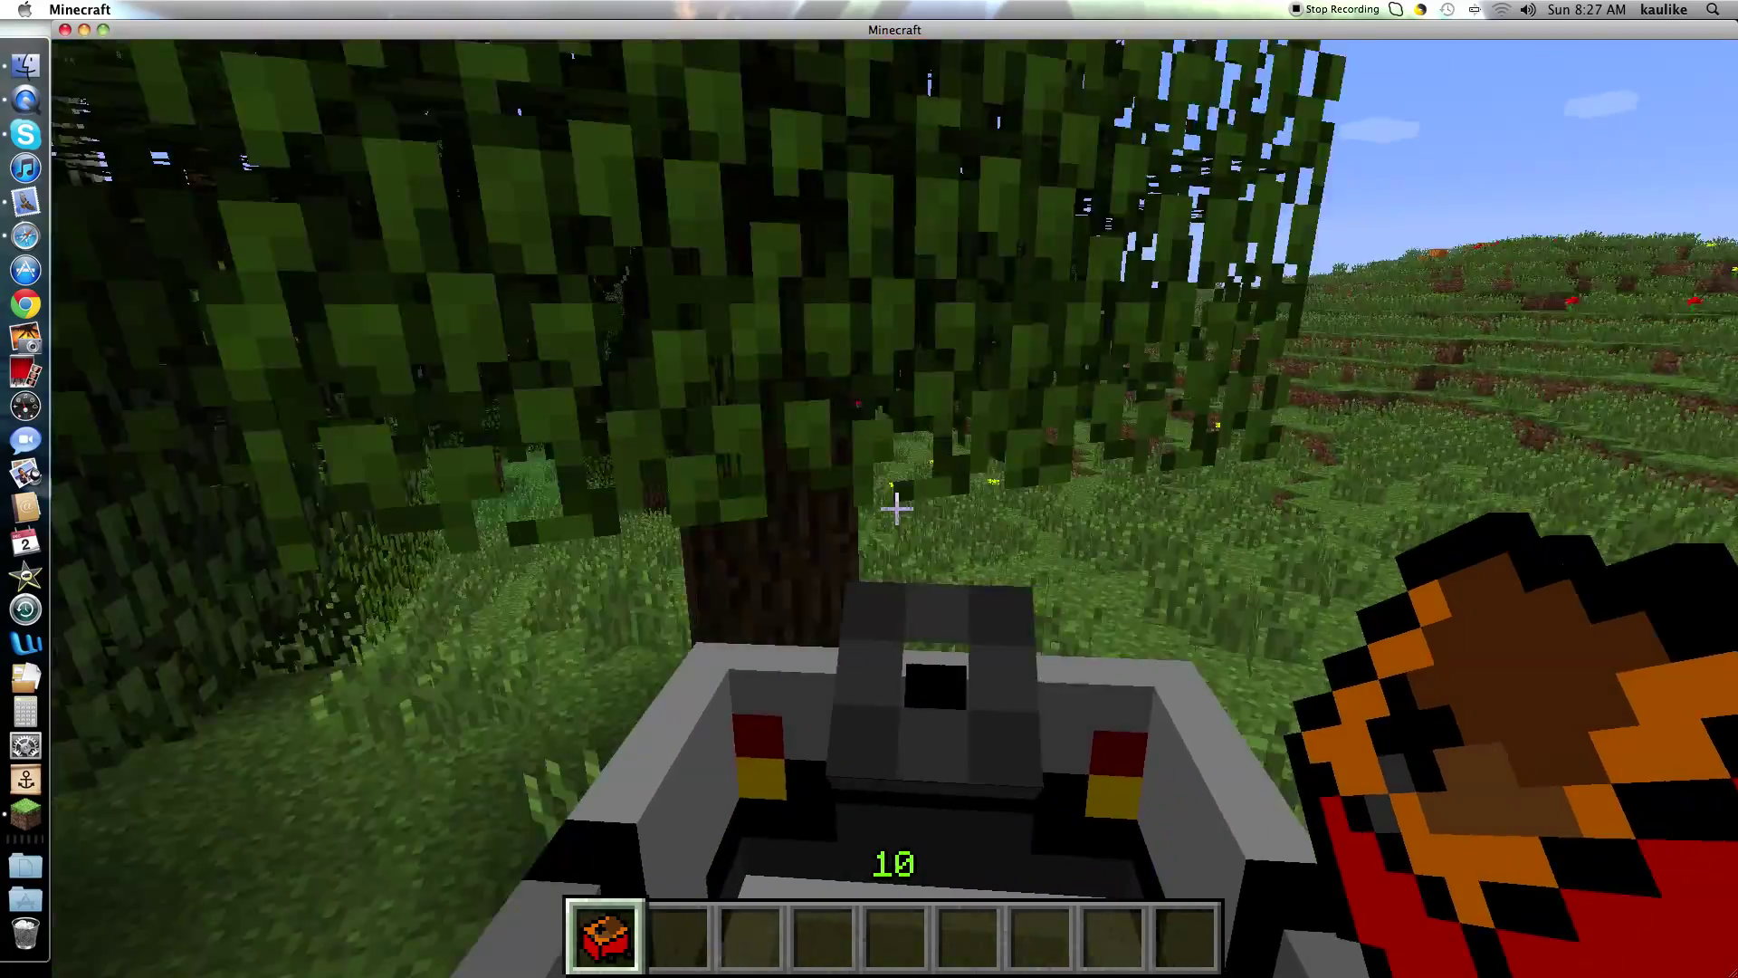
{"action": "key", "text": "w"}
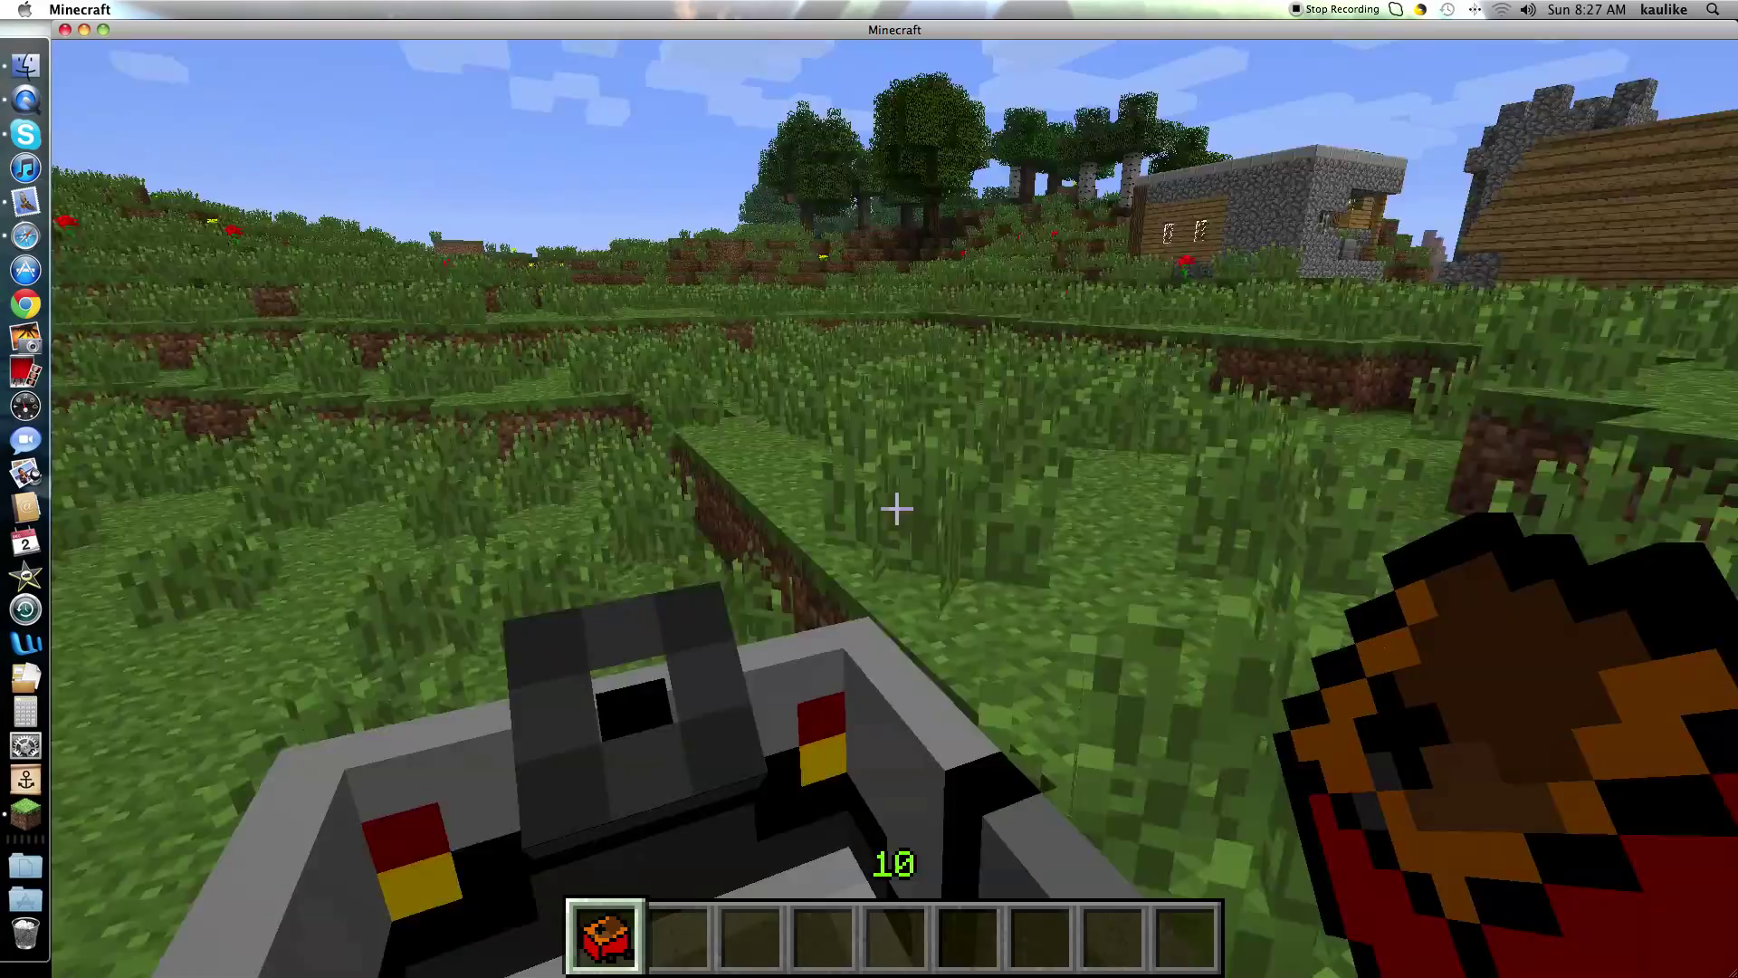
{"action": "key", "text": "w"}
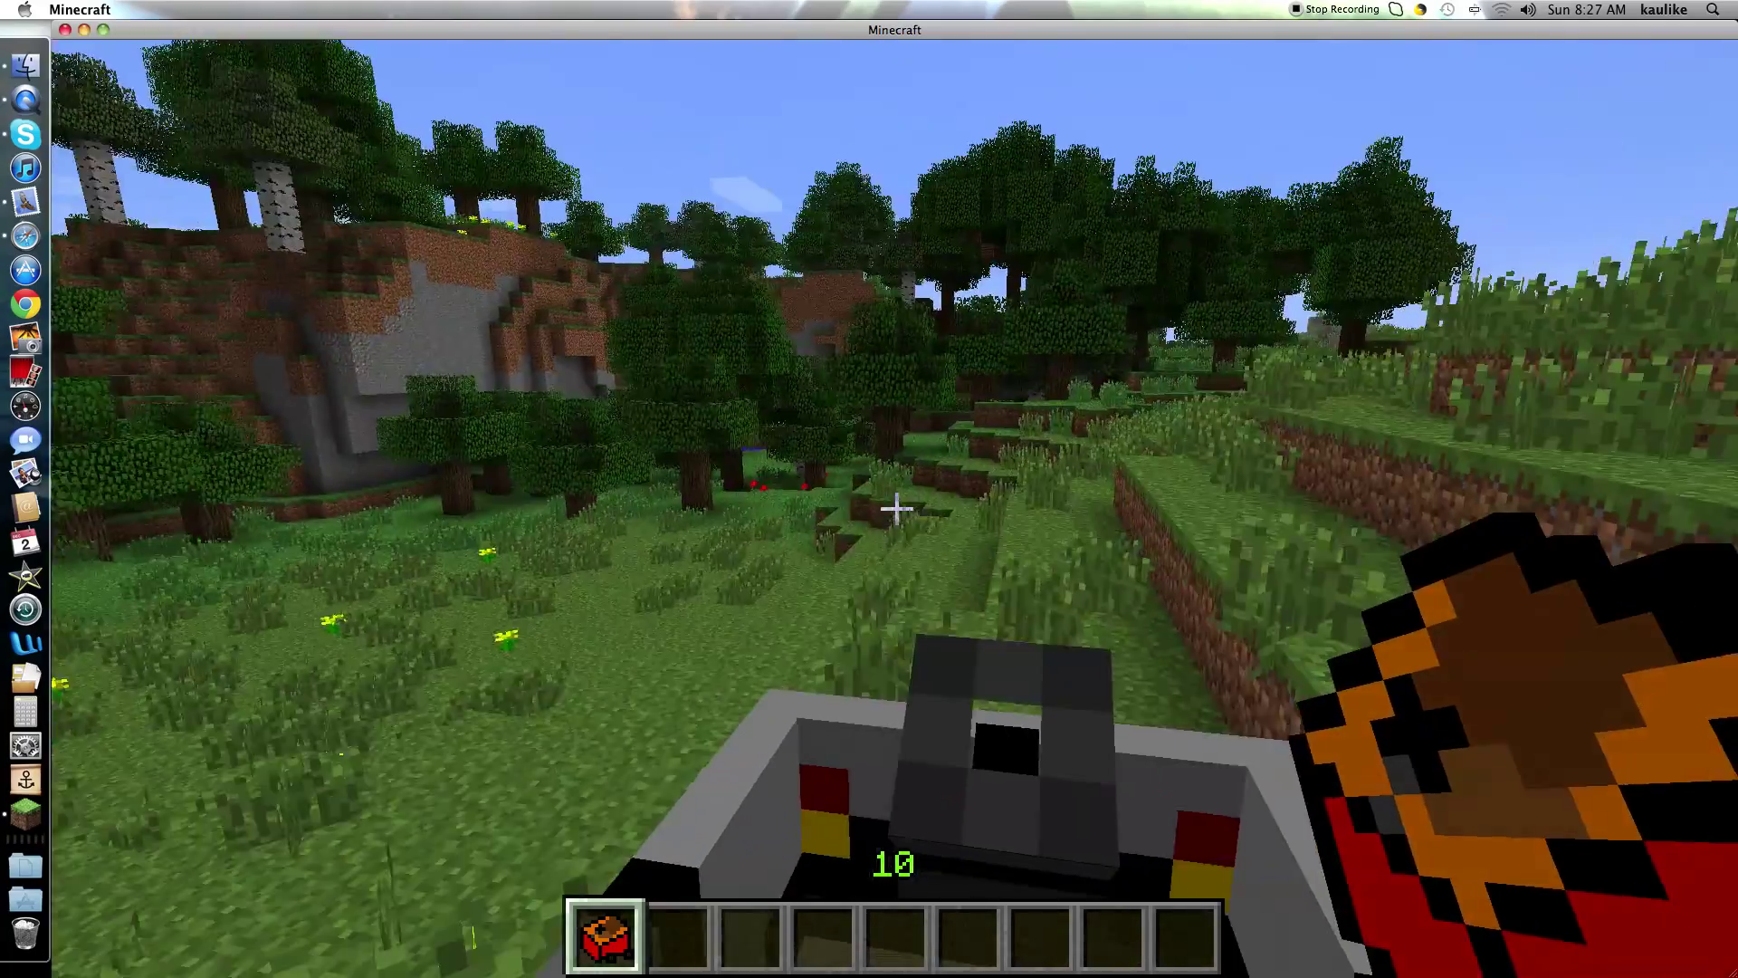
{"action": "key", "text": "w"}
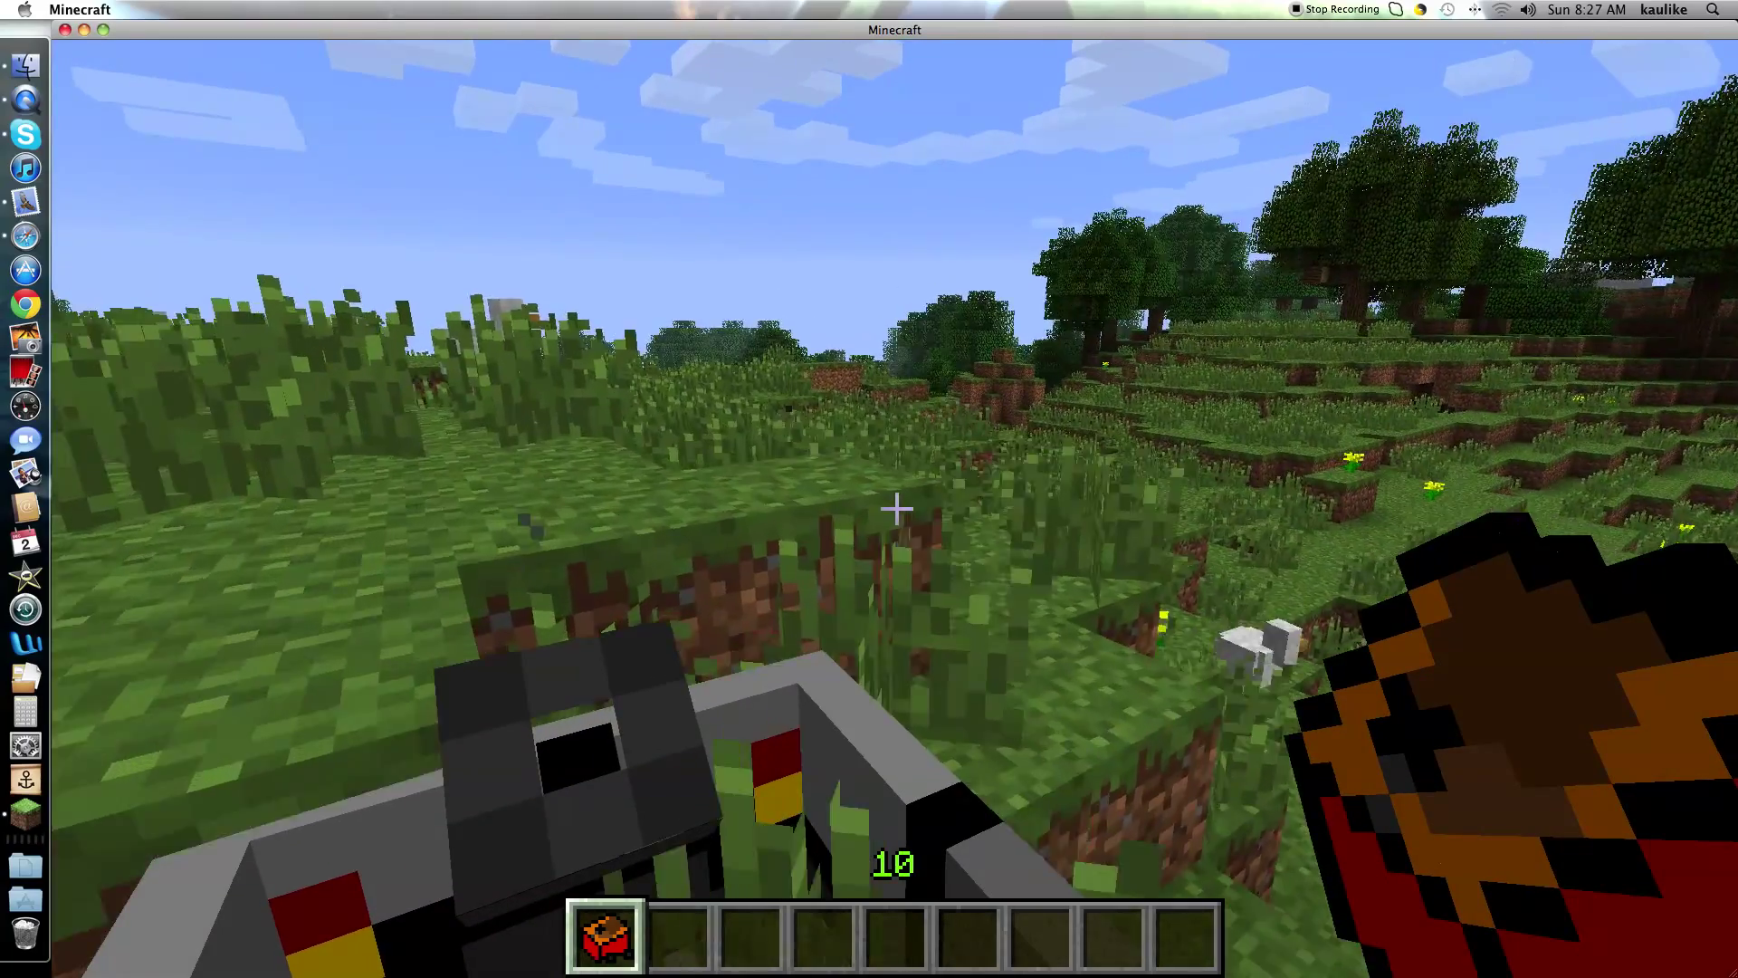
{"action": "key", "text": "w"}
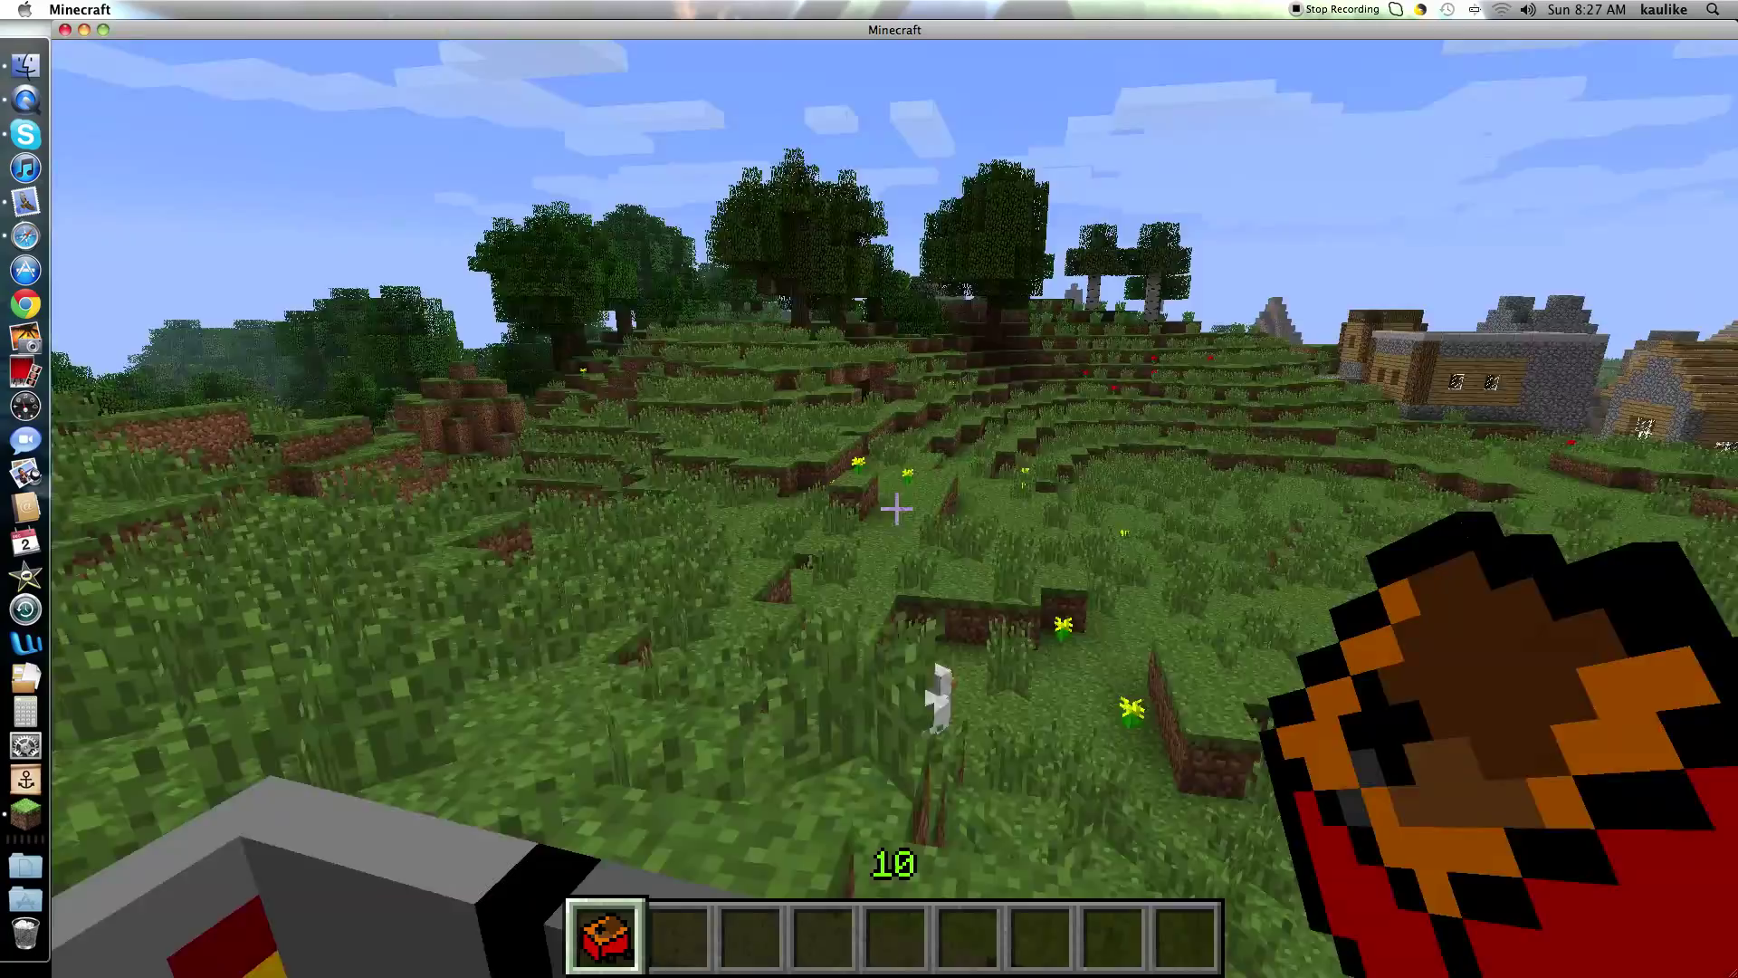
{"action": "key", "text": "w"}
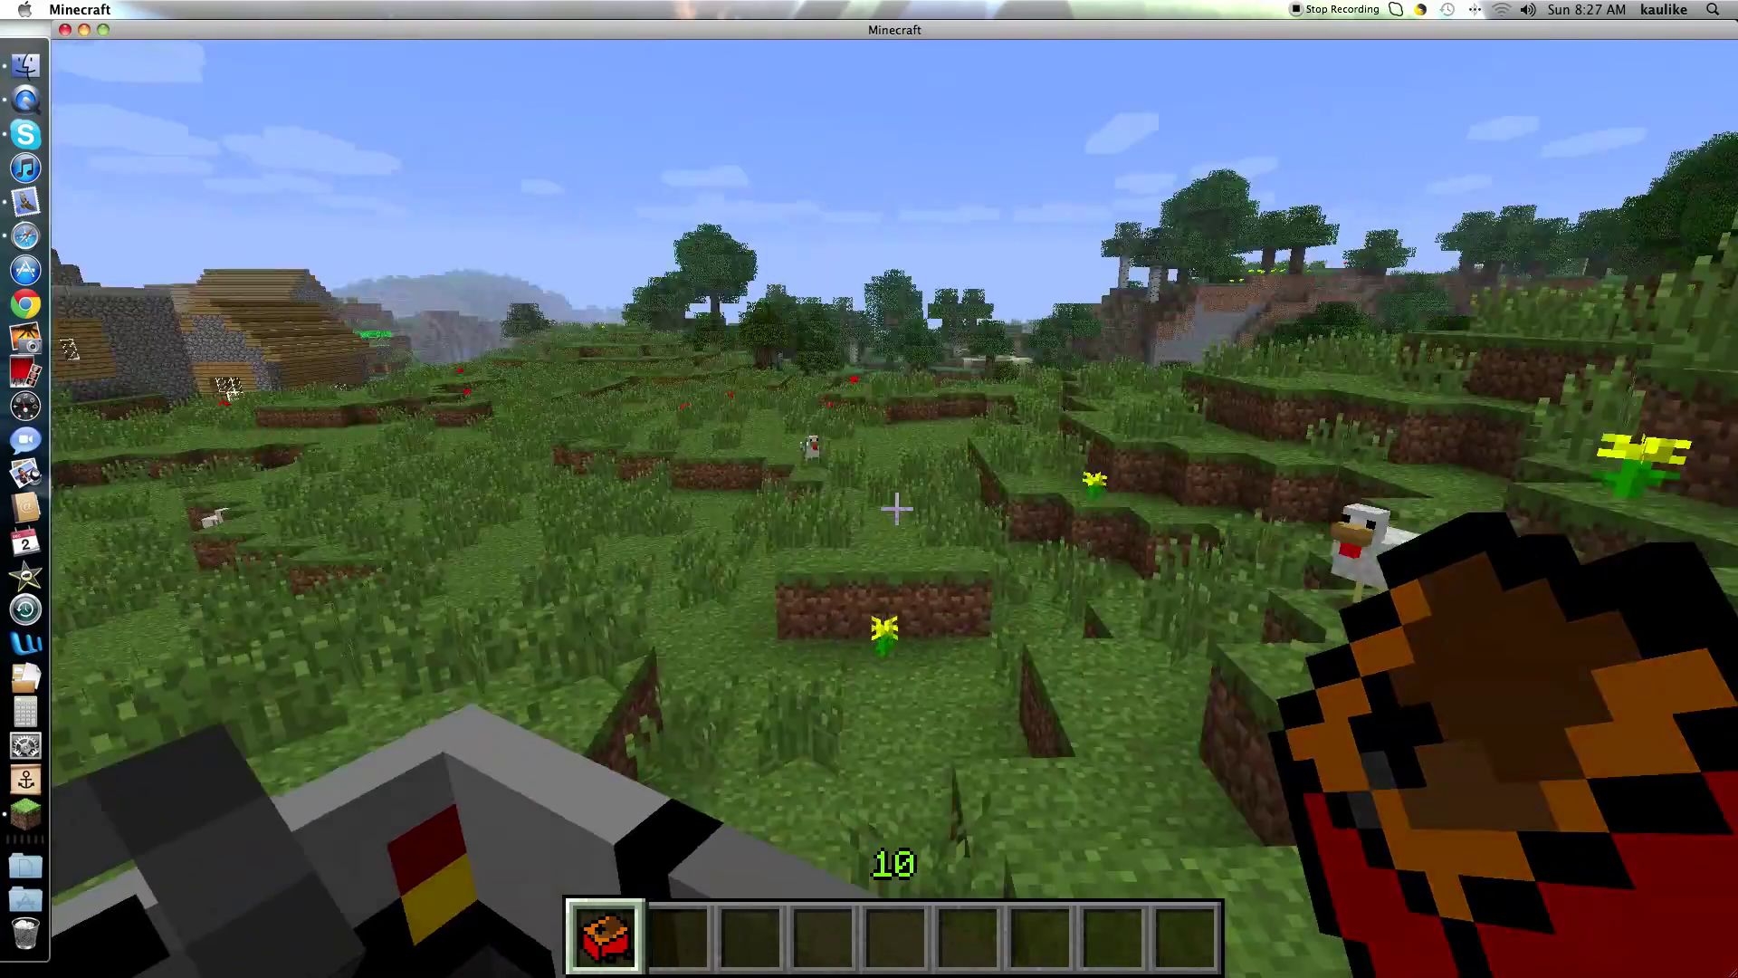
{"action": "key", "text": "w"}
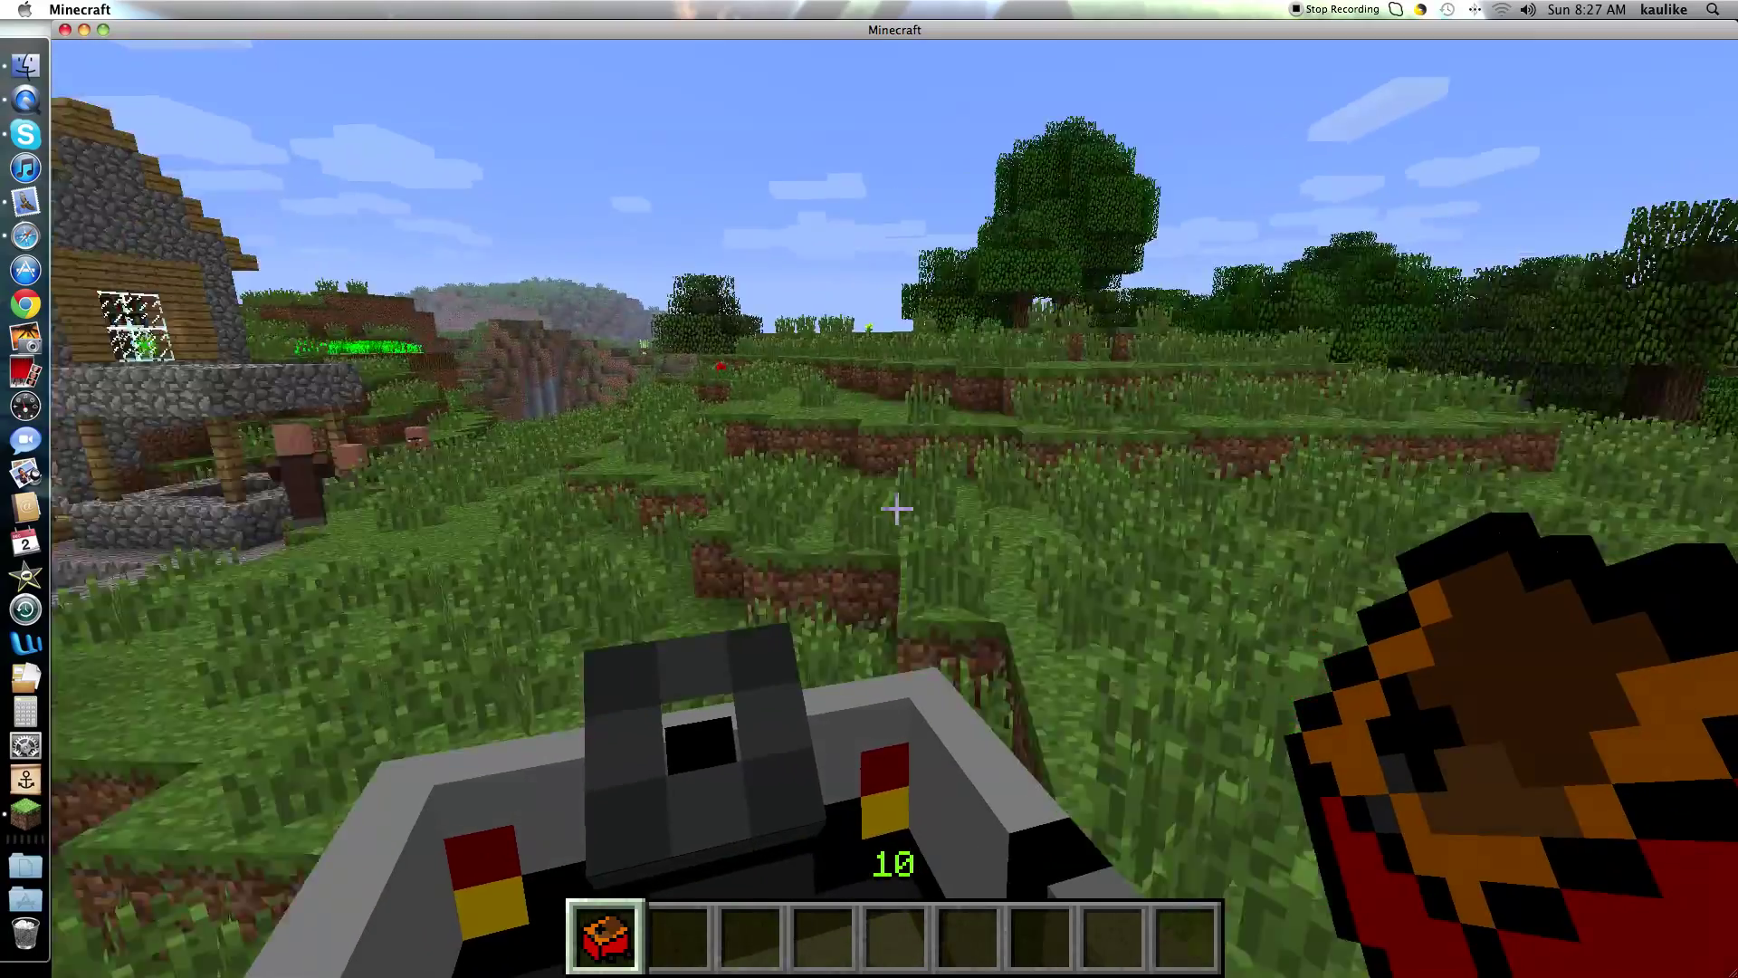
{"action": "key", "text": "w"}
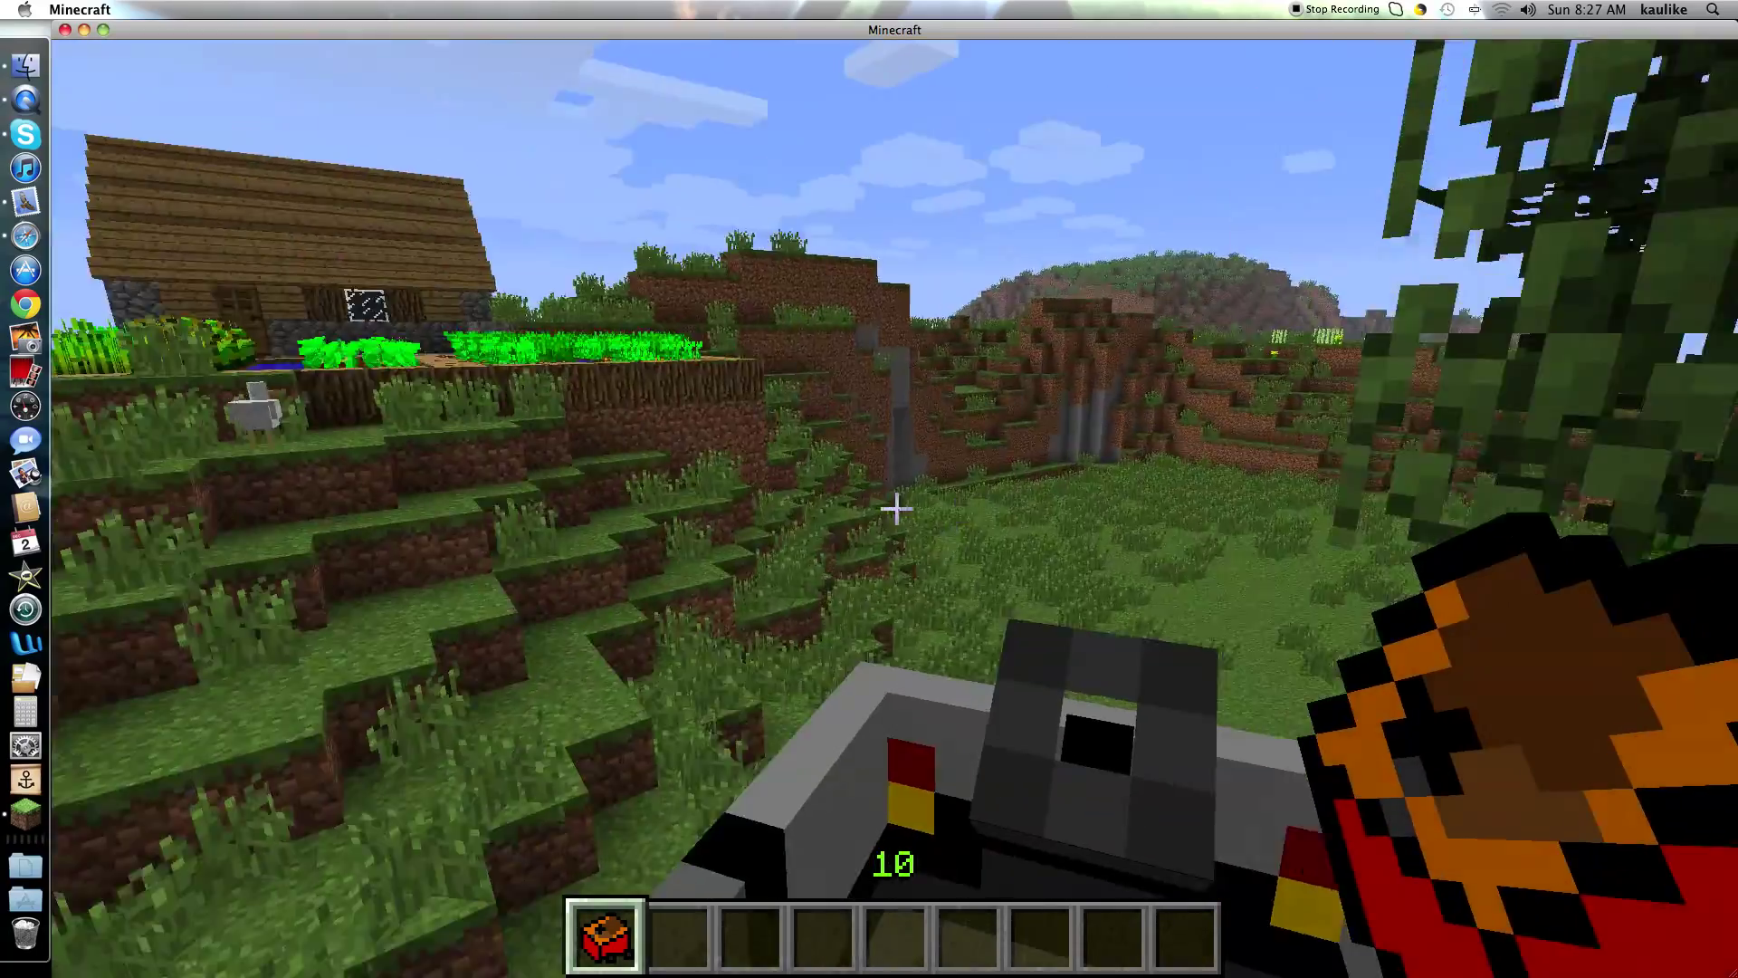
{"action": "key", "text": "w"}
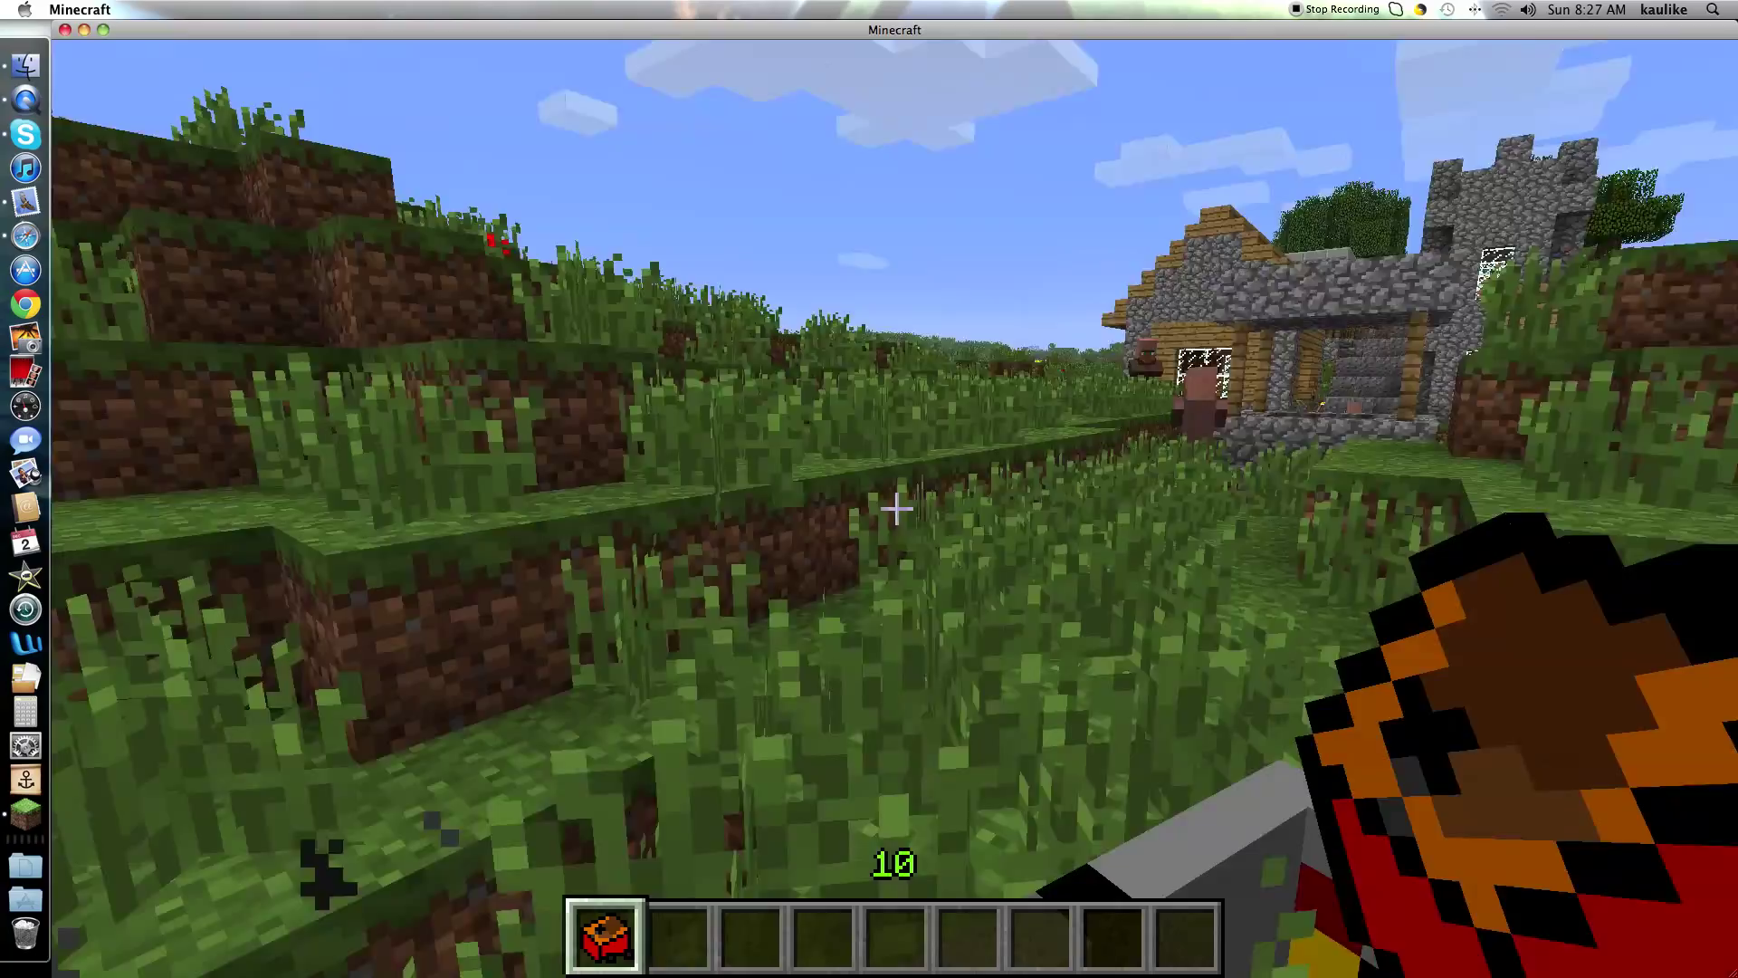
{"action": "key", "text": "w"}
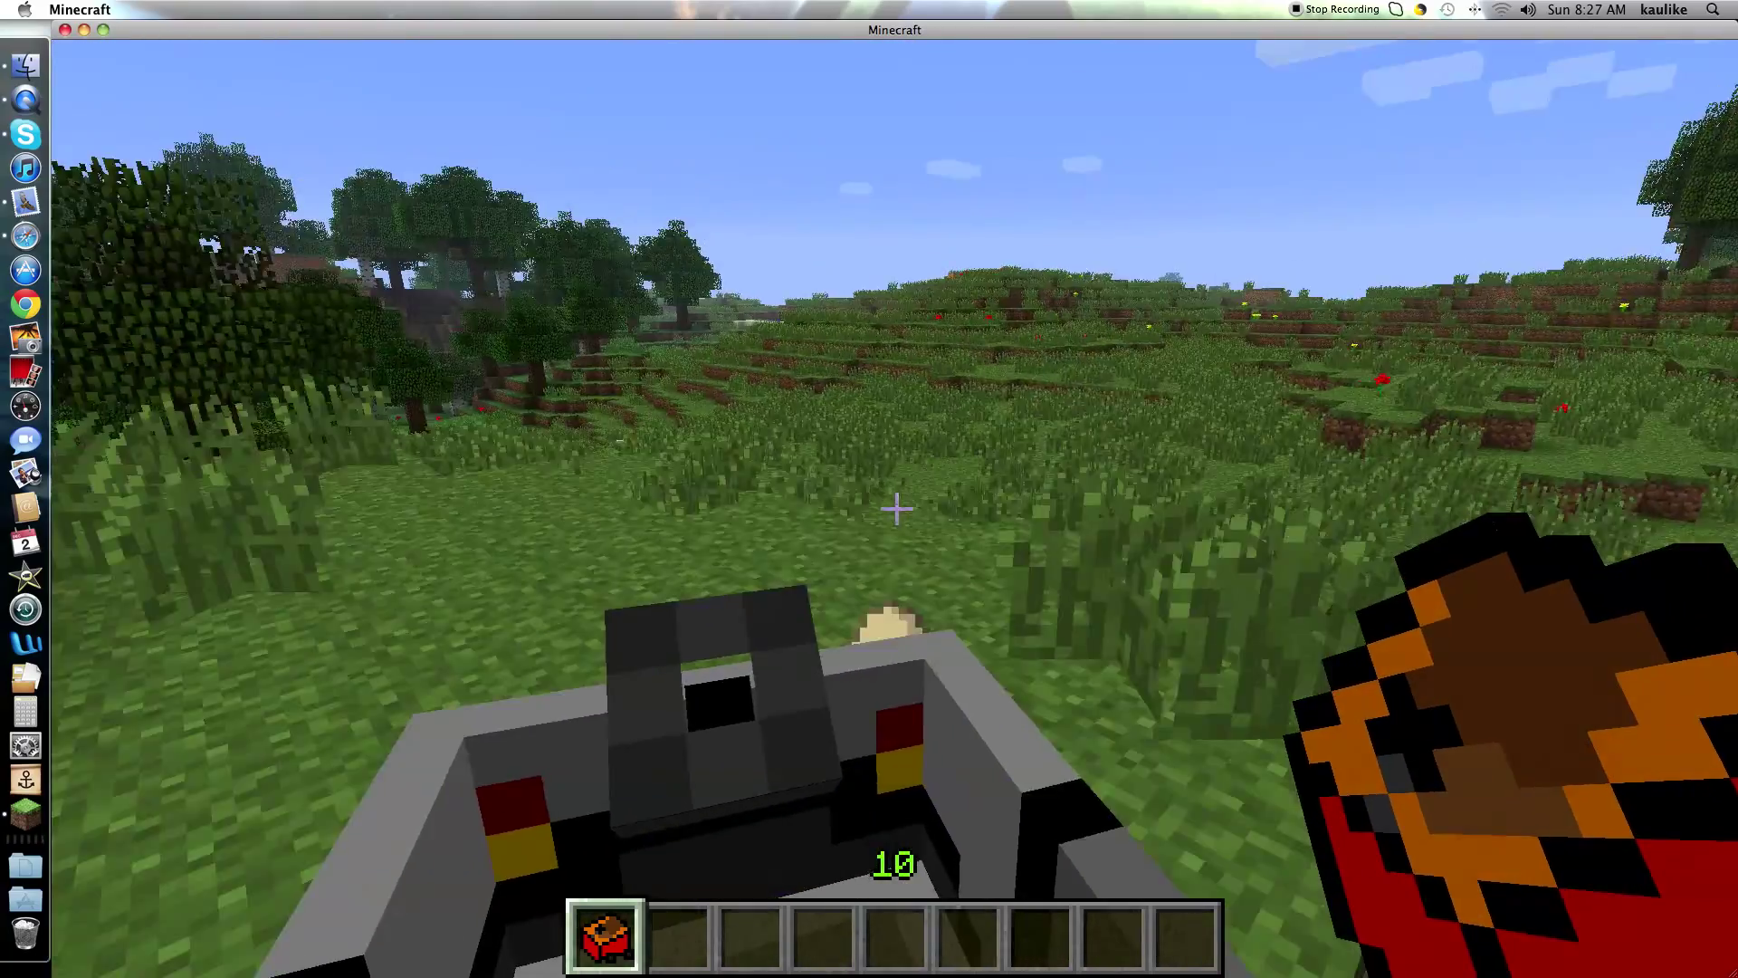
{"action": "key", "text": "w"}
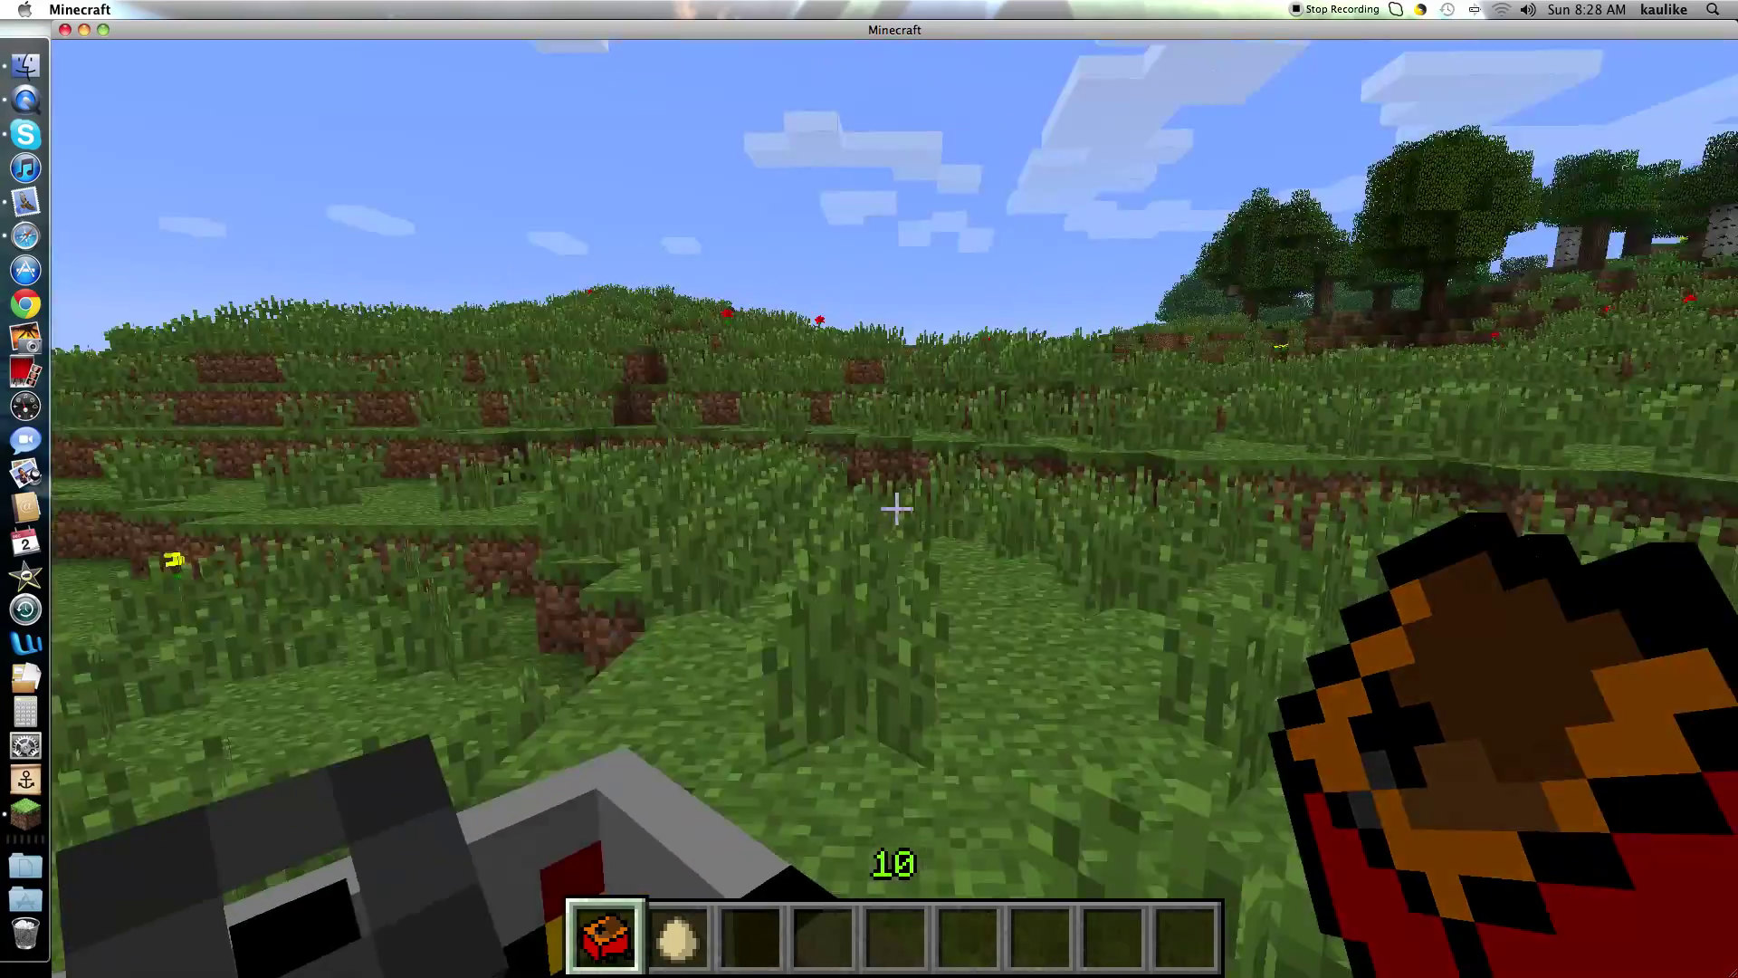
{"action": "key", "text": "w"}
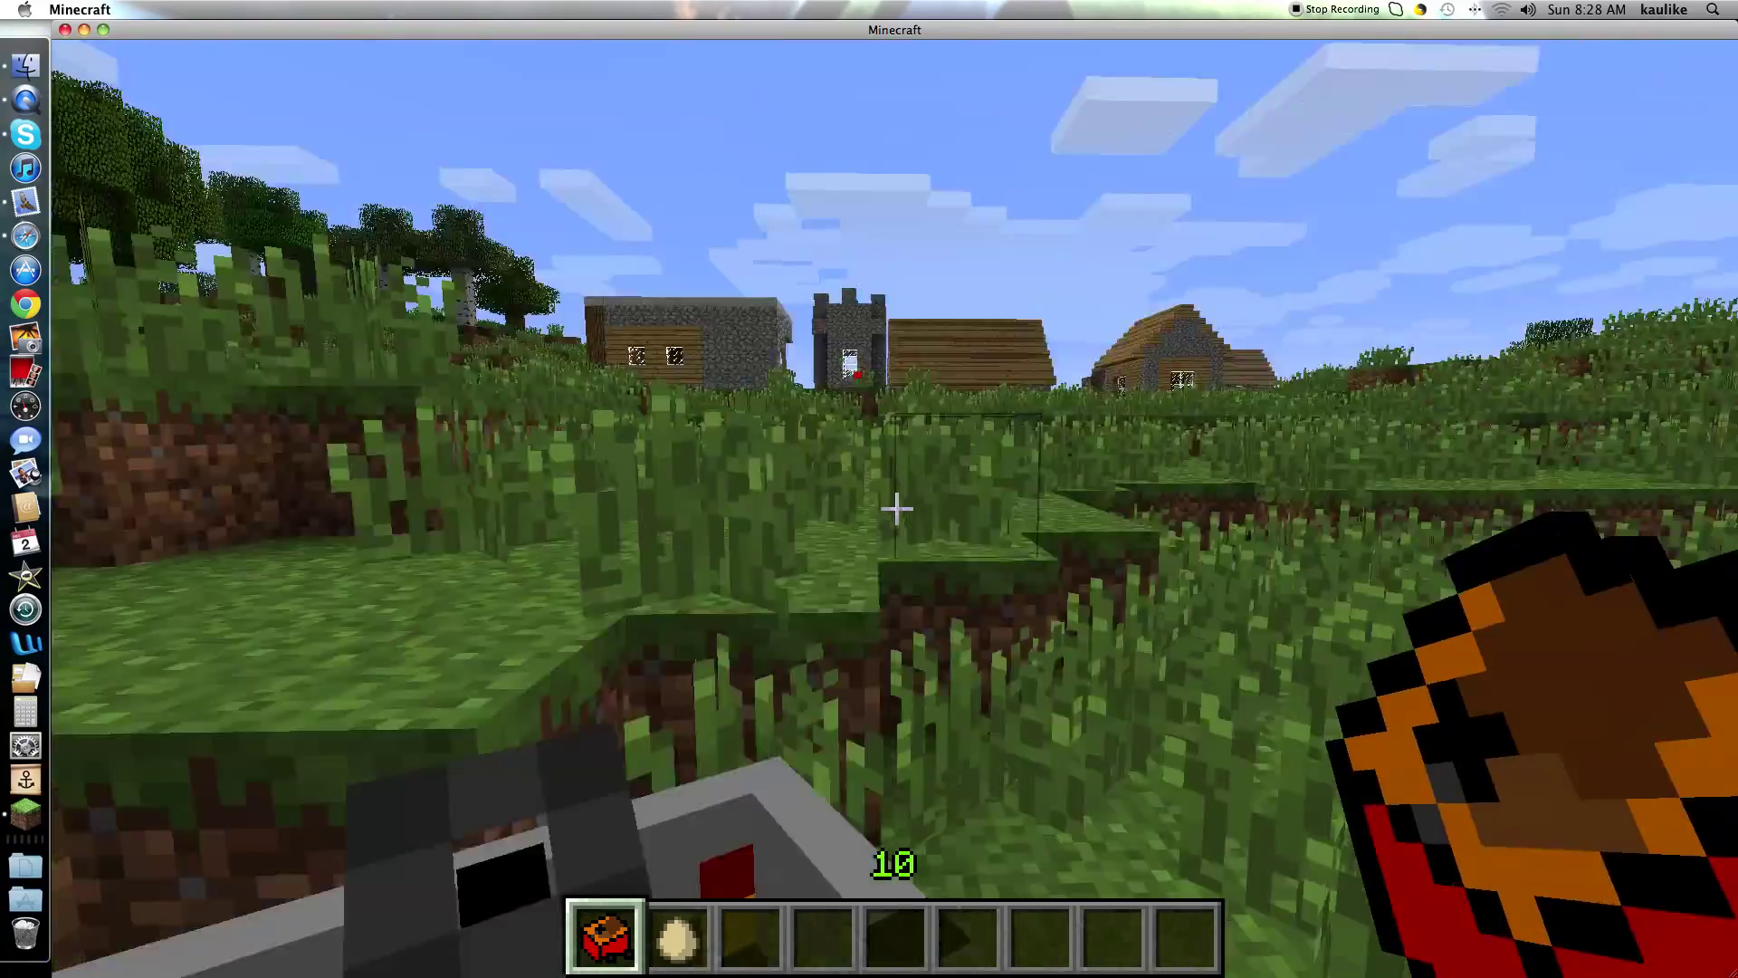
{"action": "key", "text": "w"}
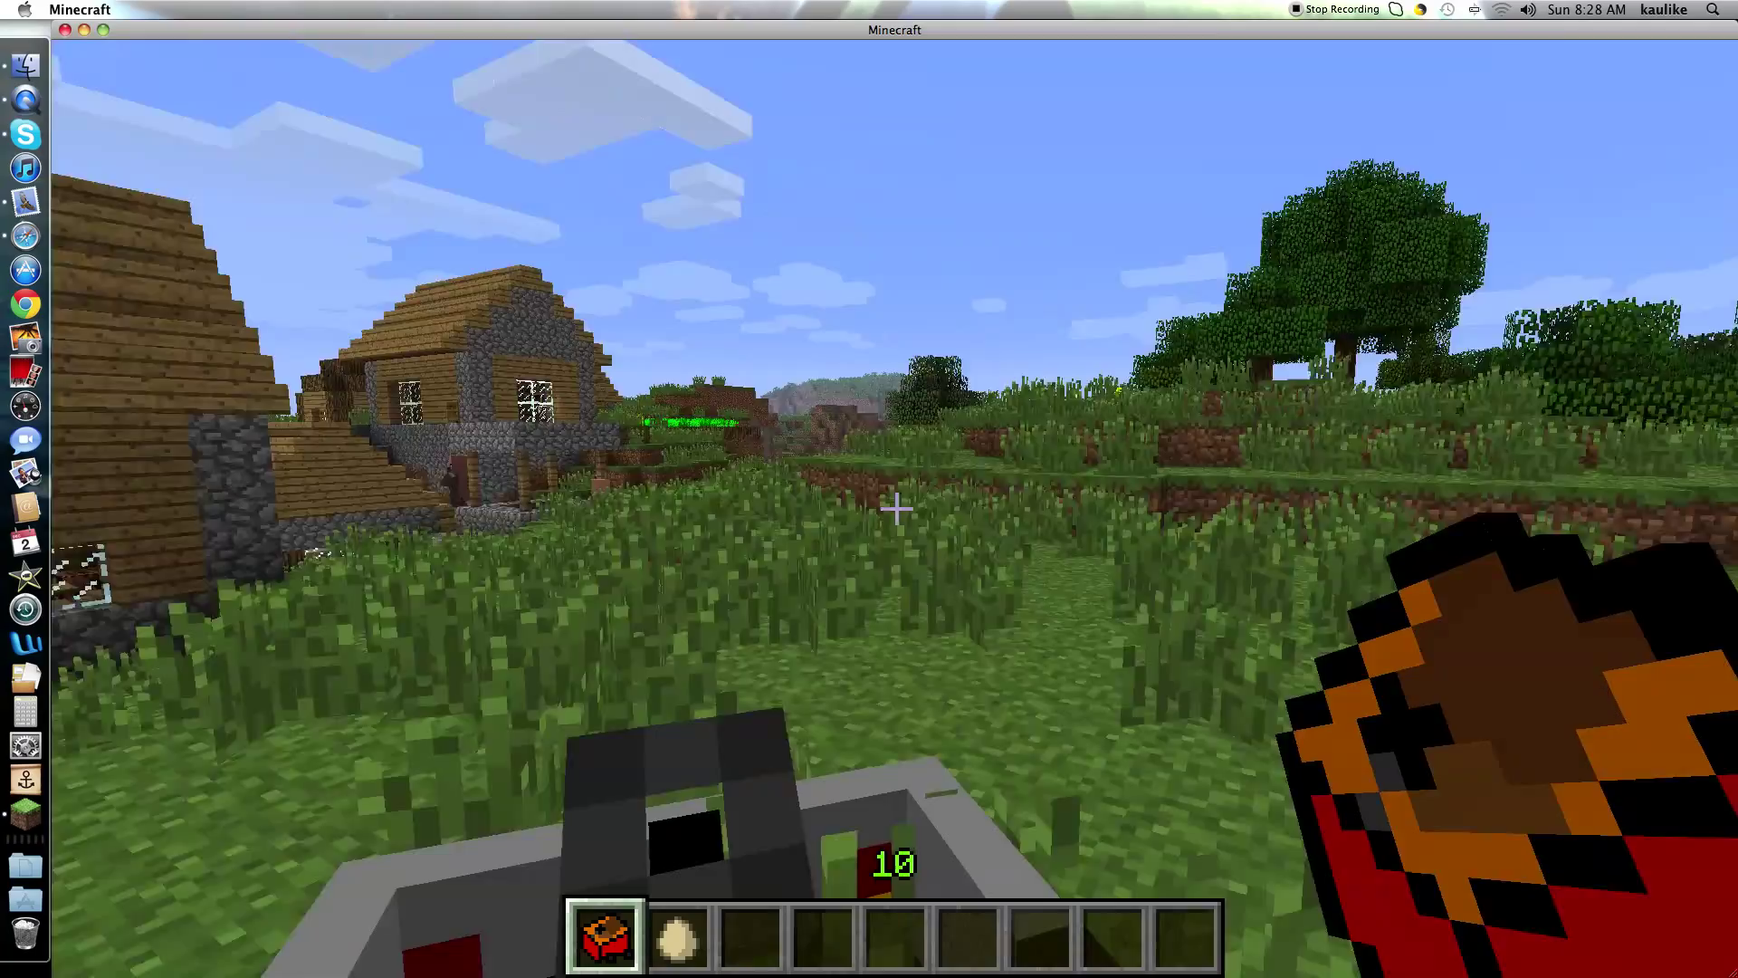
{"action": "key", "text": "w"}
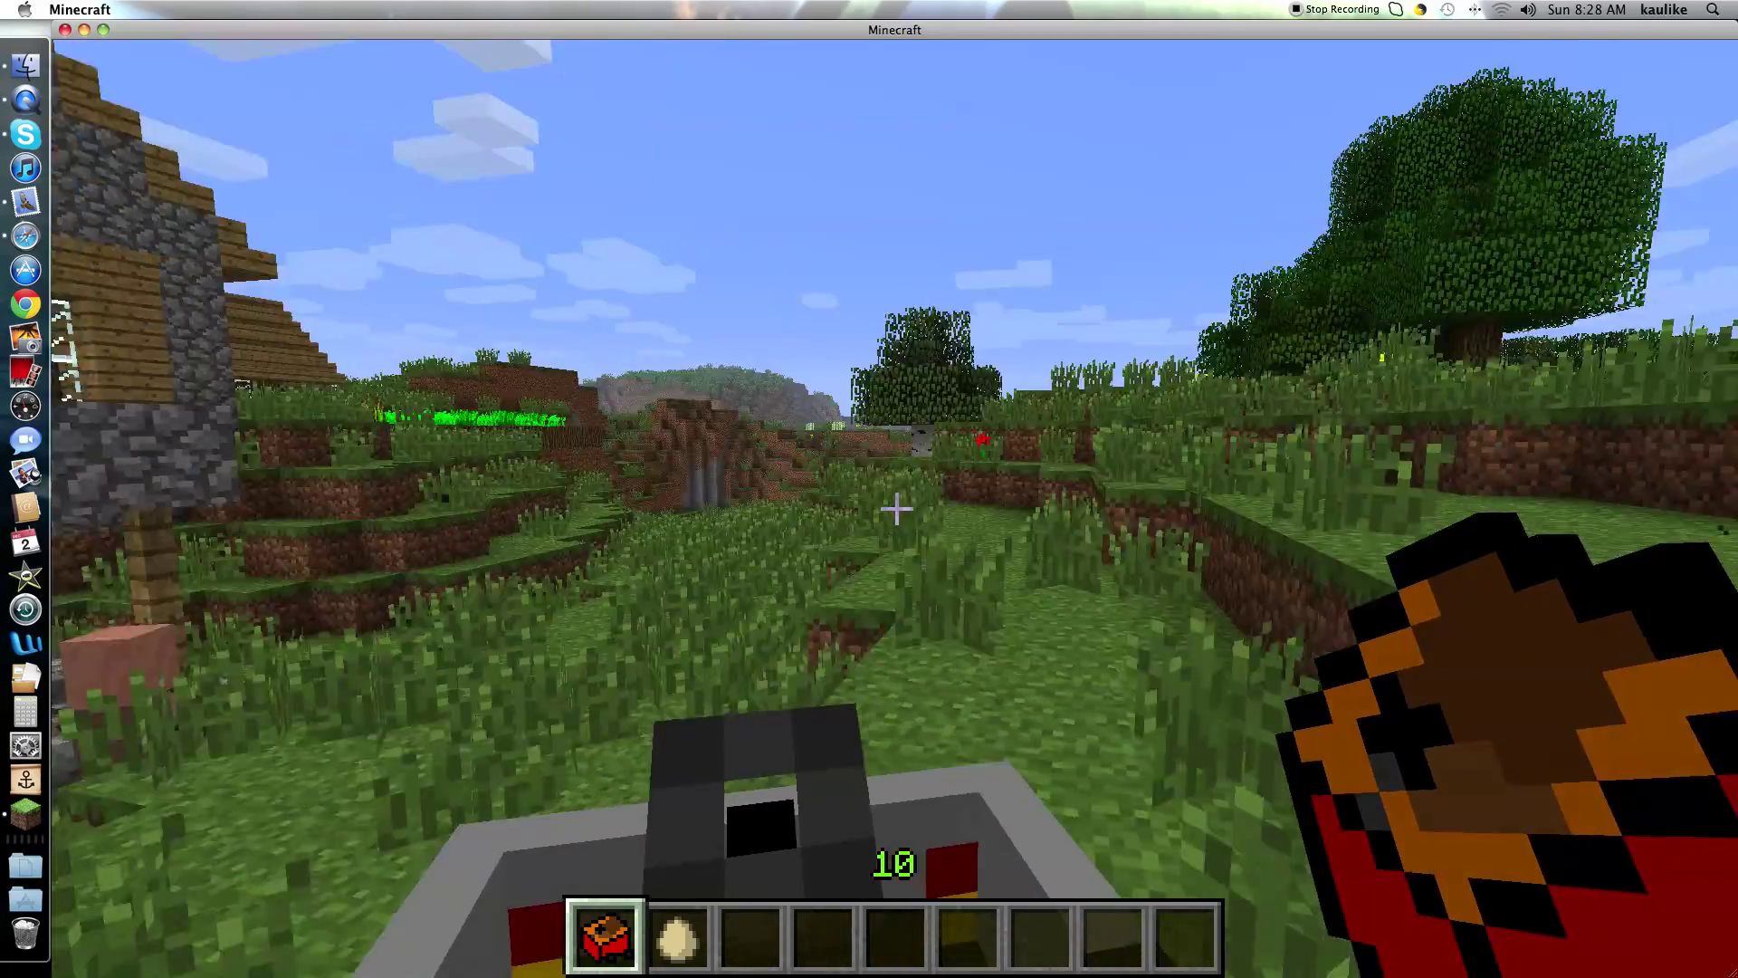
{"action": "key", "text": "w"}
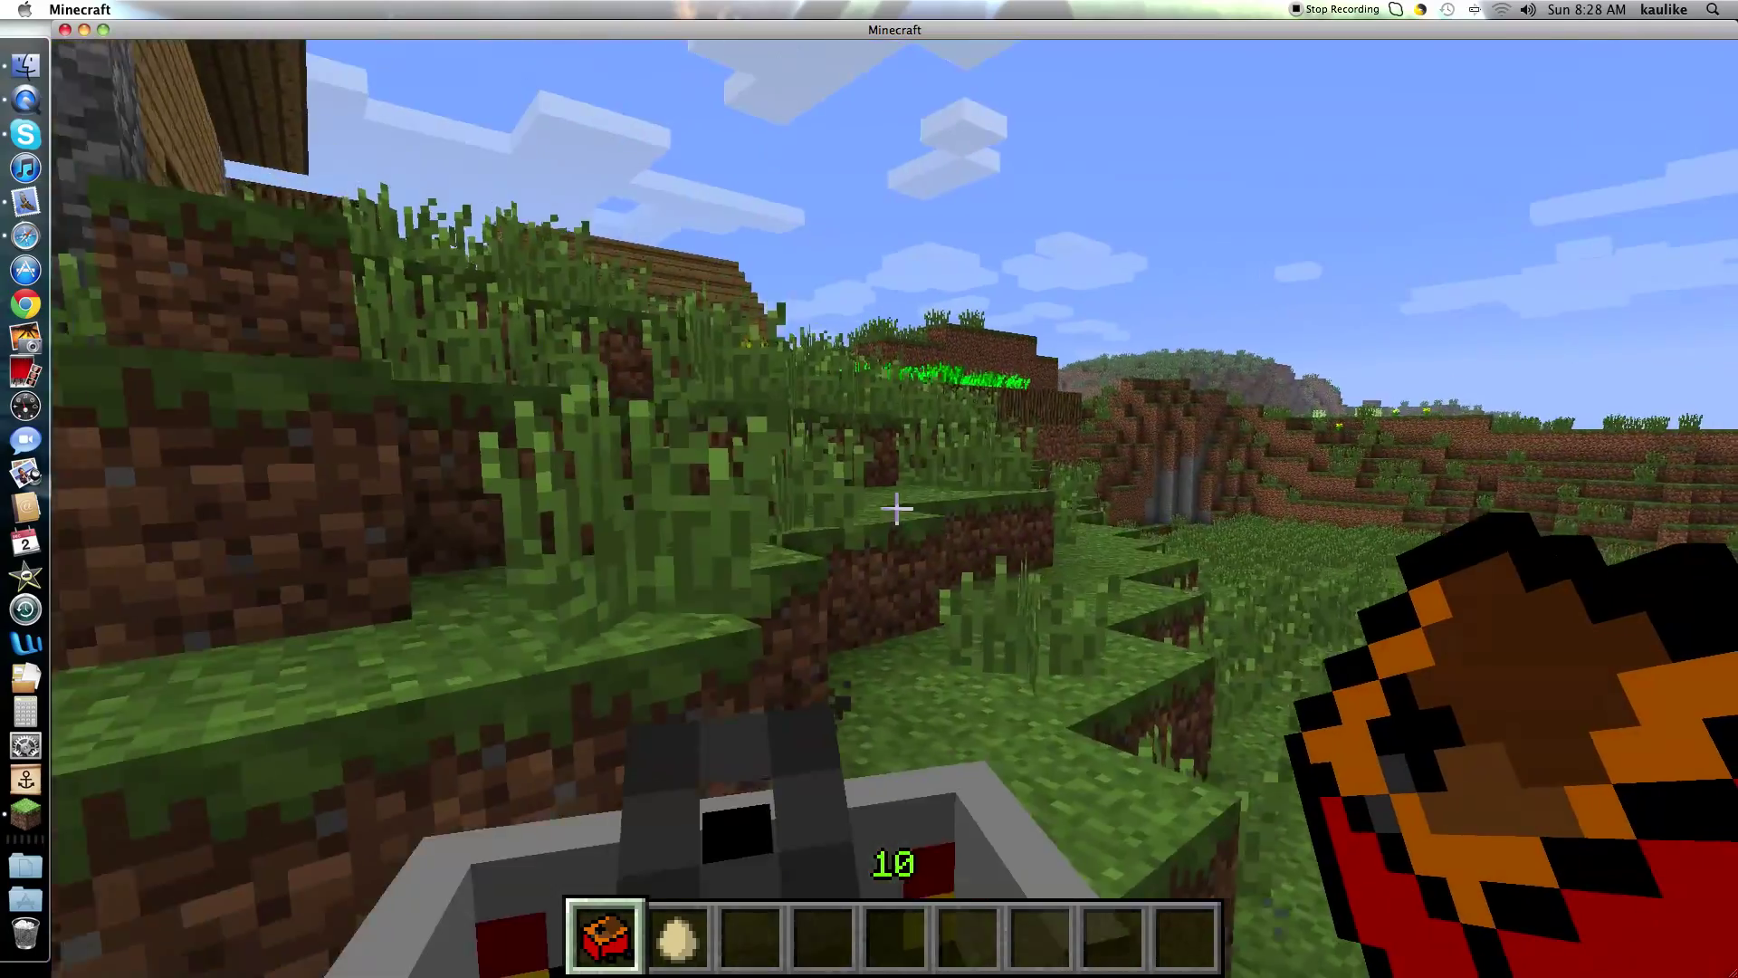
Drive the car into the river until it sinks, swim up, and pause to the Game menu.
{"action": "key", "text": "w"}
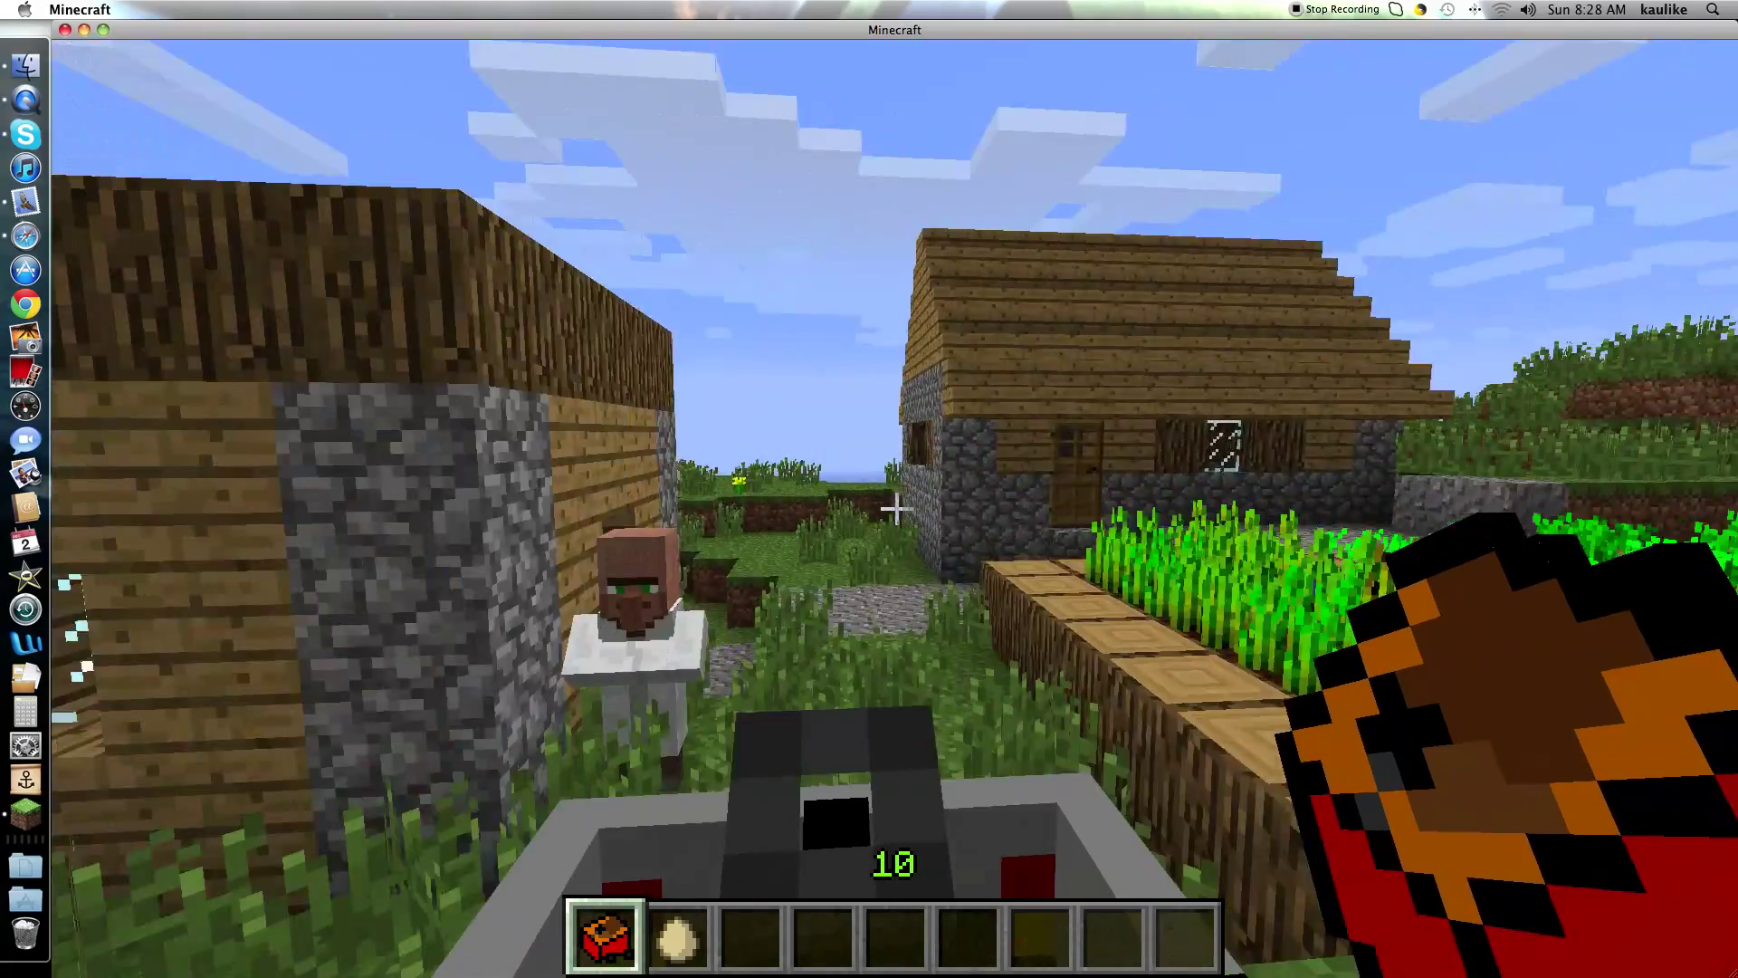
{"action": "key", "text": "w"}
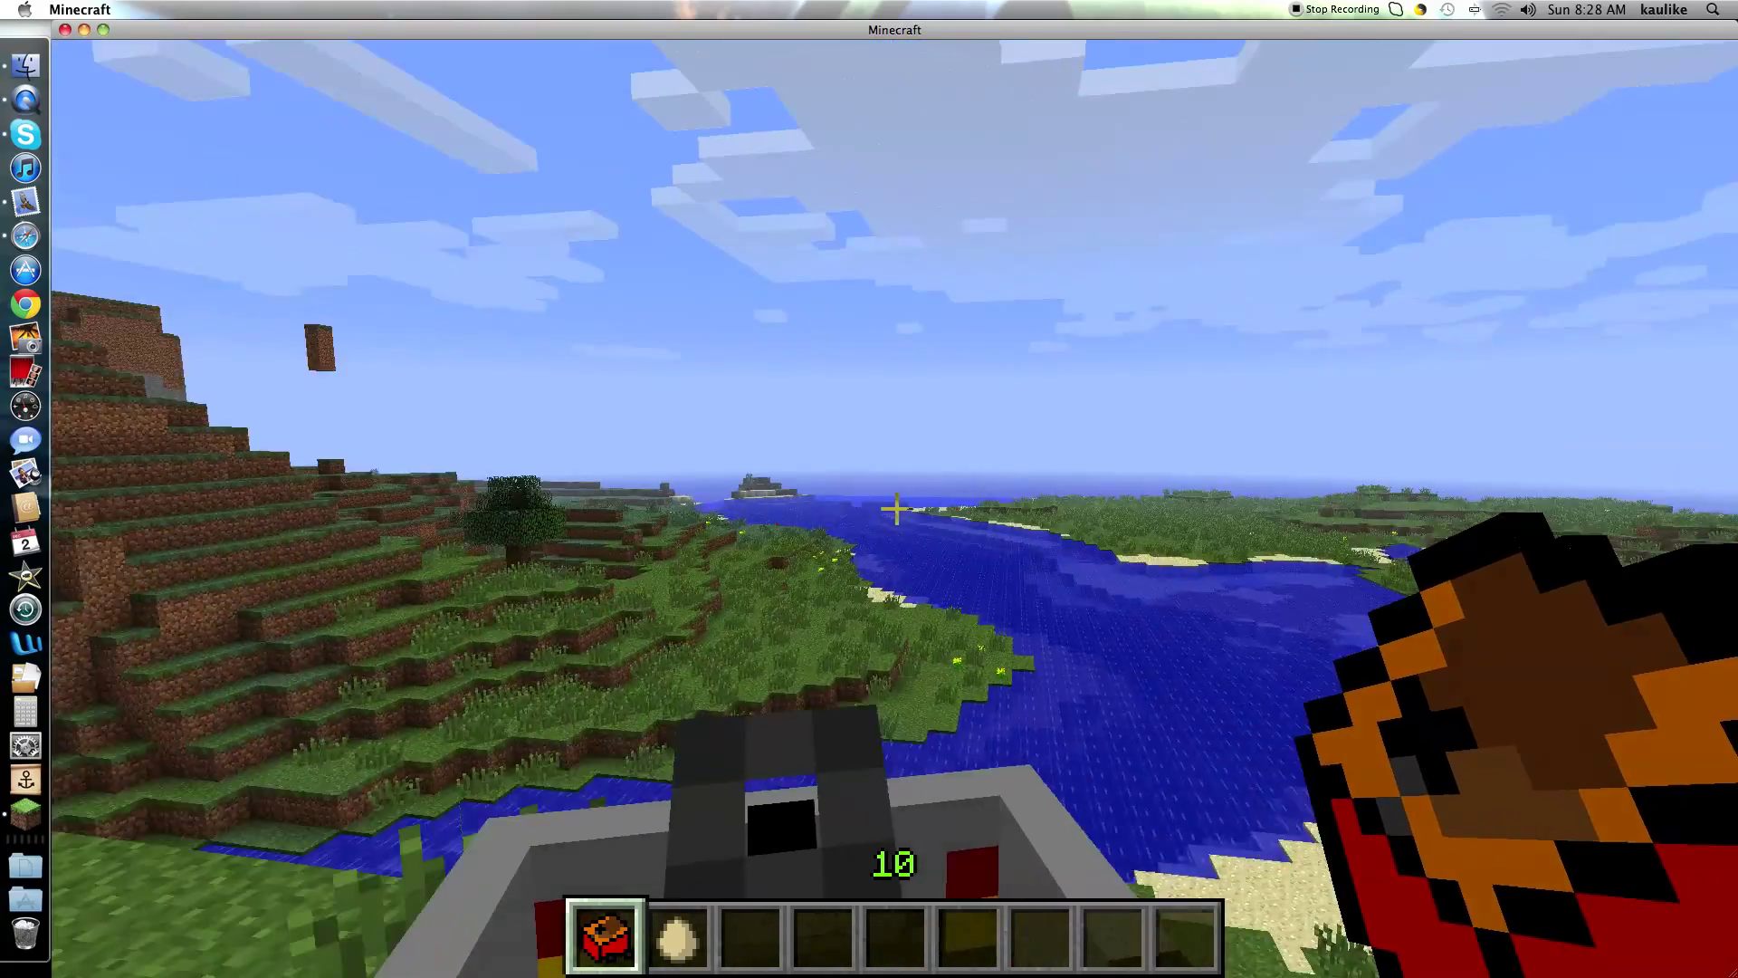
{"action": "key", "text": "w"}
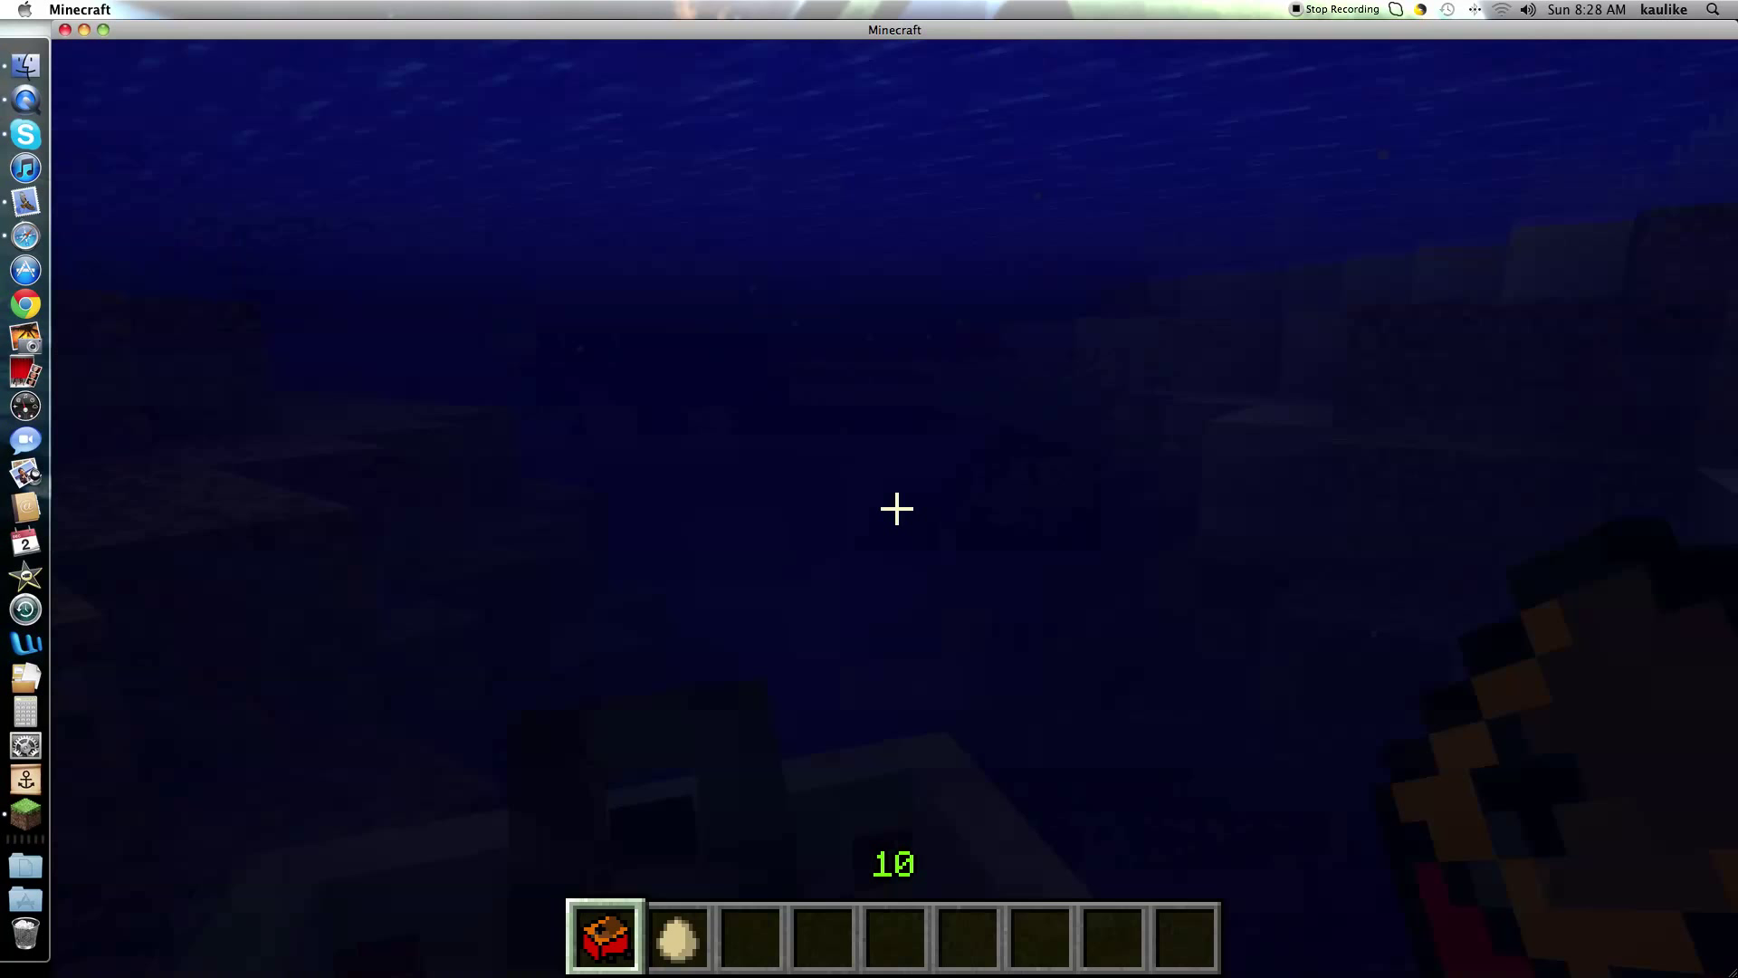
{"action": "key", "text": "w"}
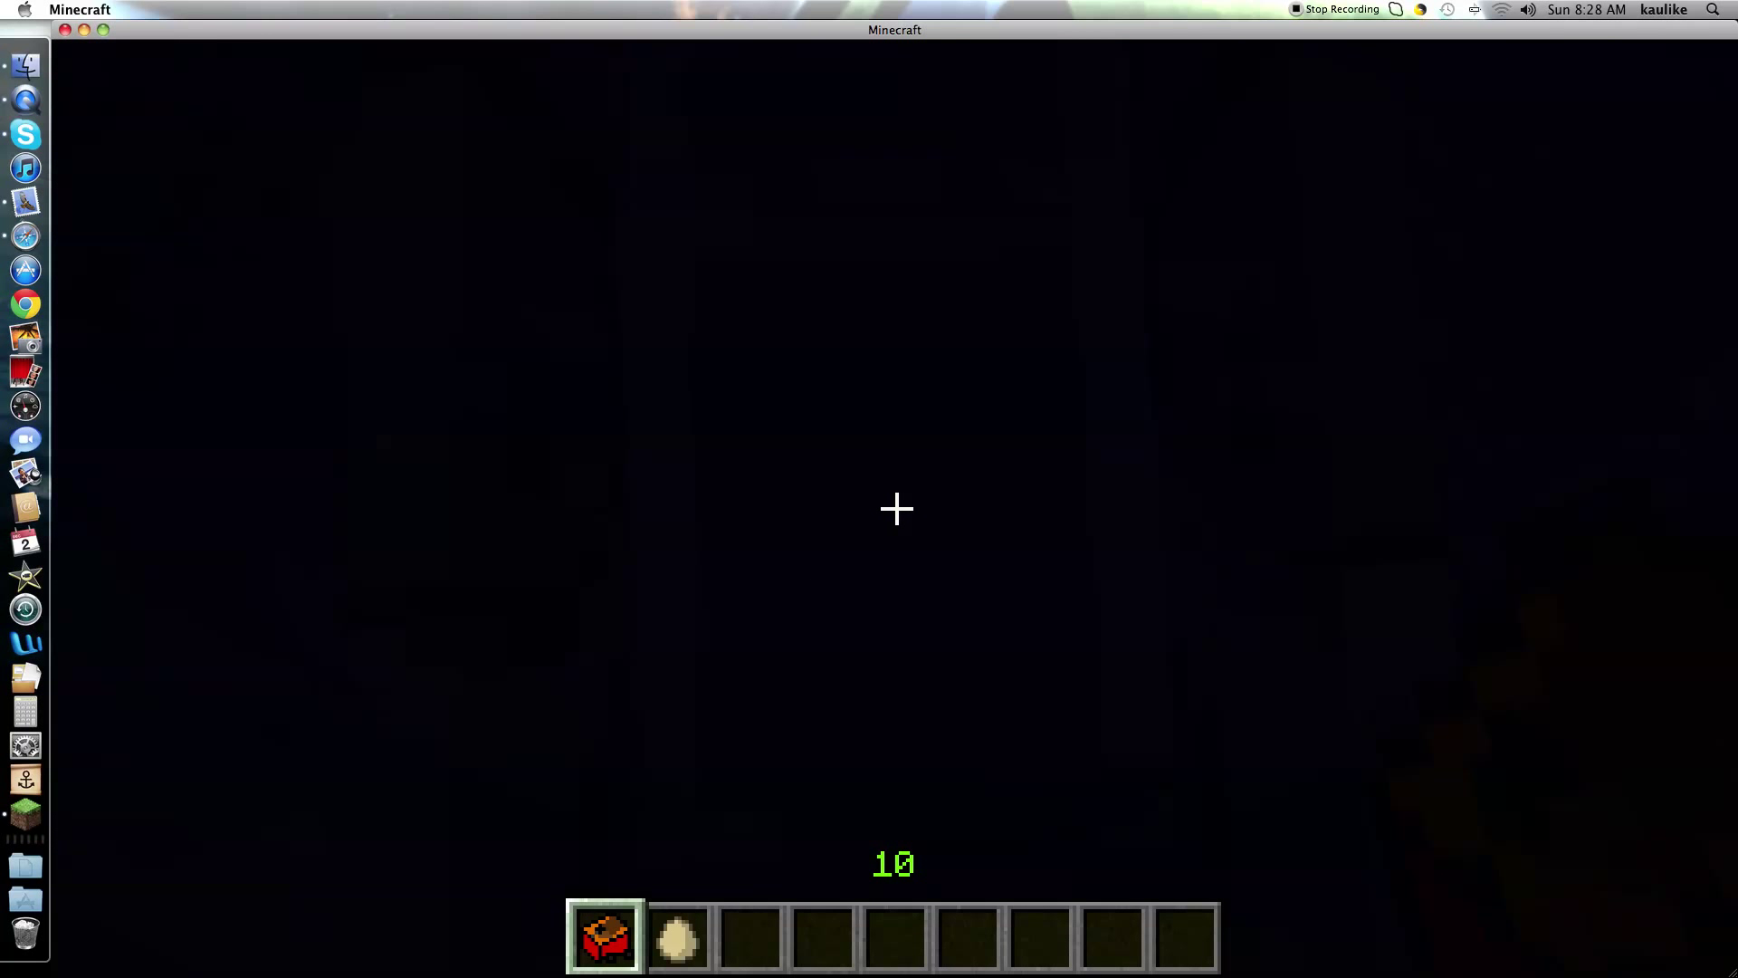
{"action": "key", "text": "w"}
{"action": "key", "text": "w"}
{"action": "key", "text": "w"}
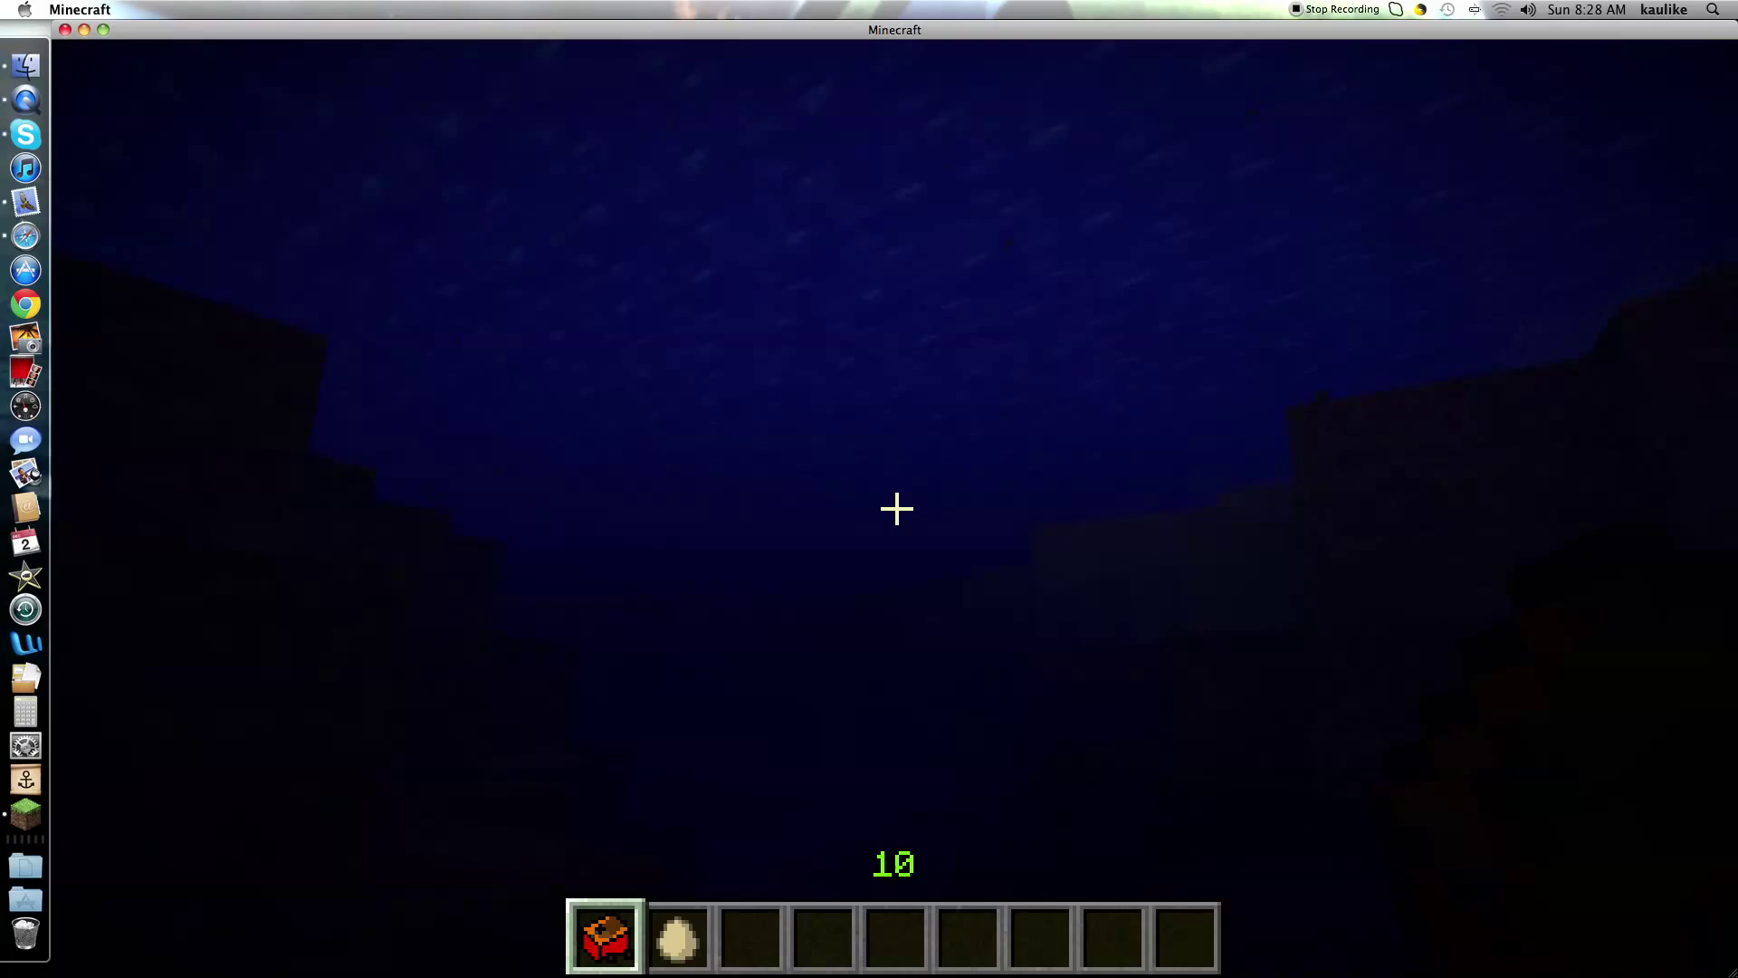
{"action": "key", "text": "w"}
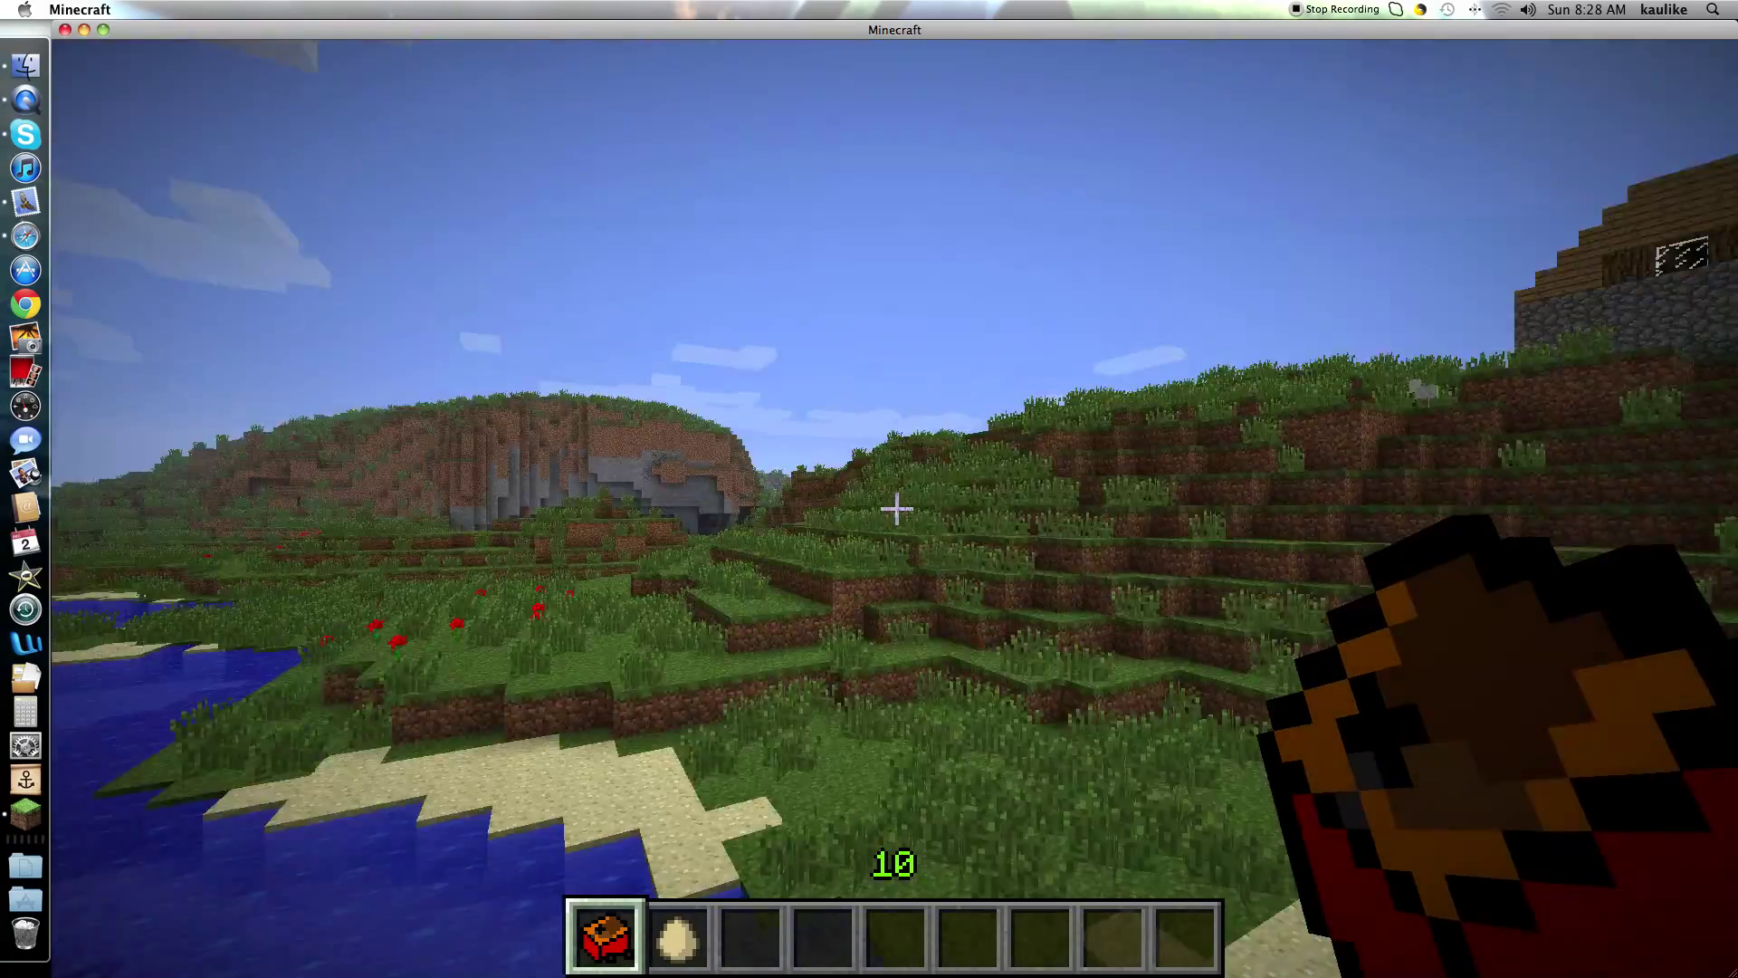
{"action": "key", "text": "Escape"}
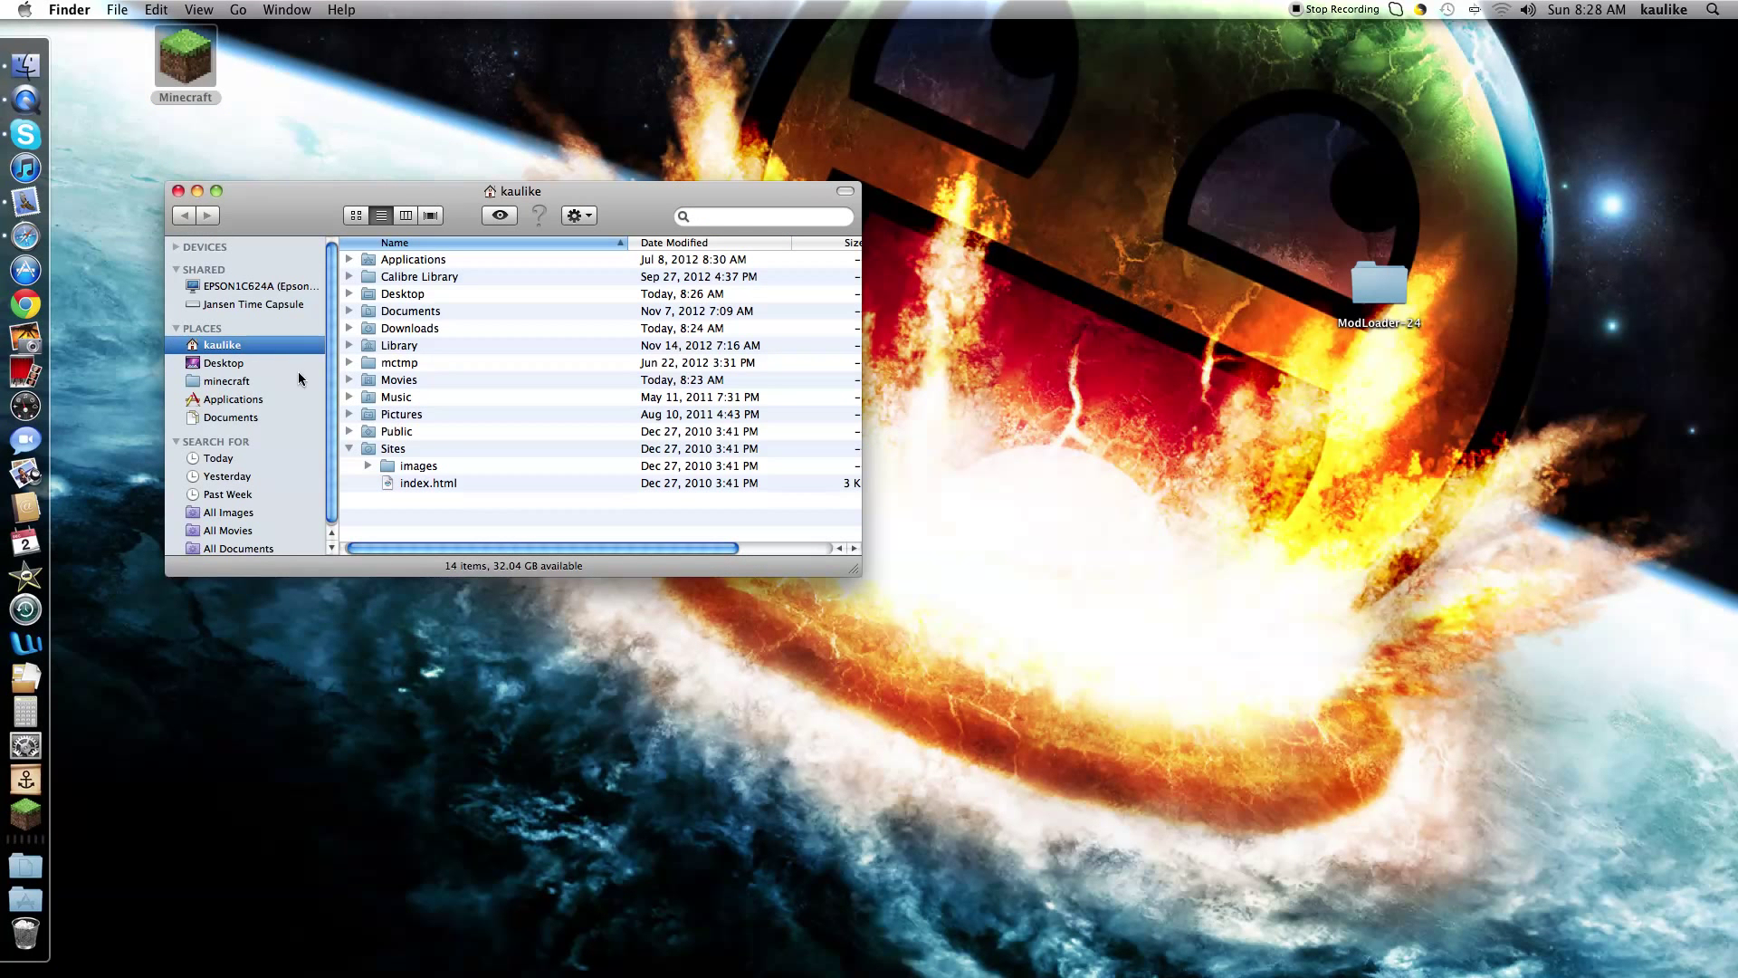
Browse Library > Application Support > minecraft > mods and select CarMod.txt.
{"action": "double_click", "coordinate": [435, 352]}
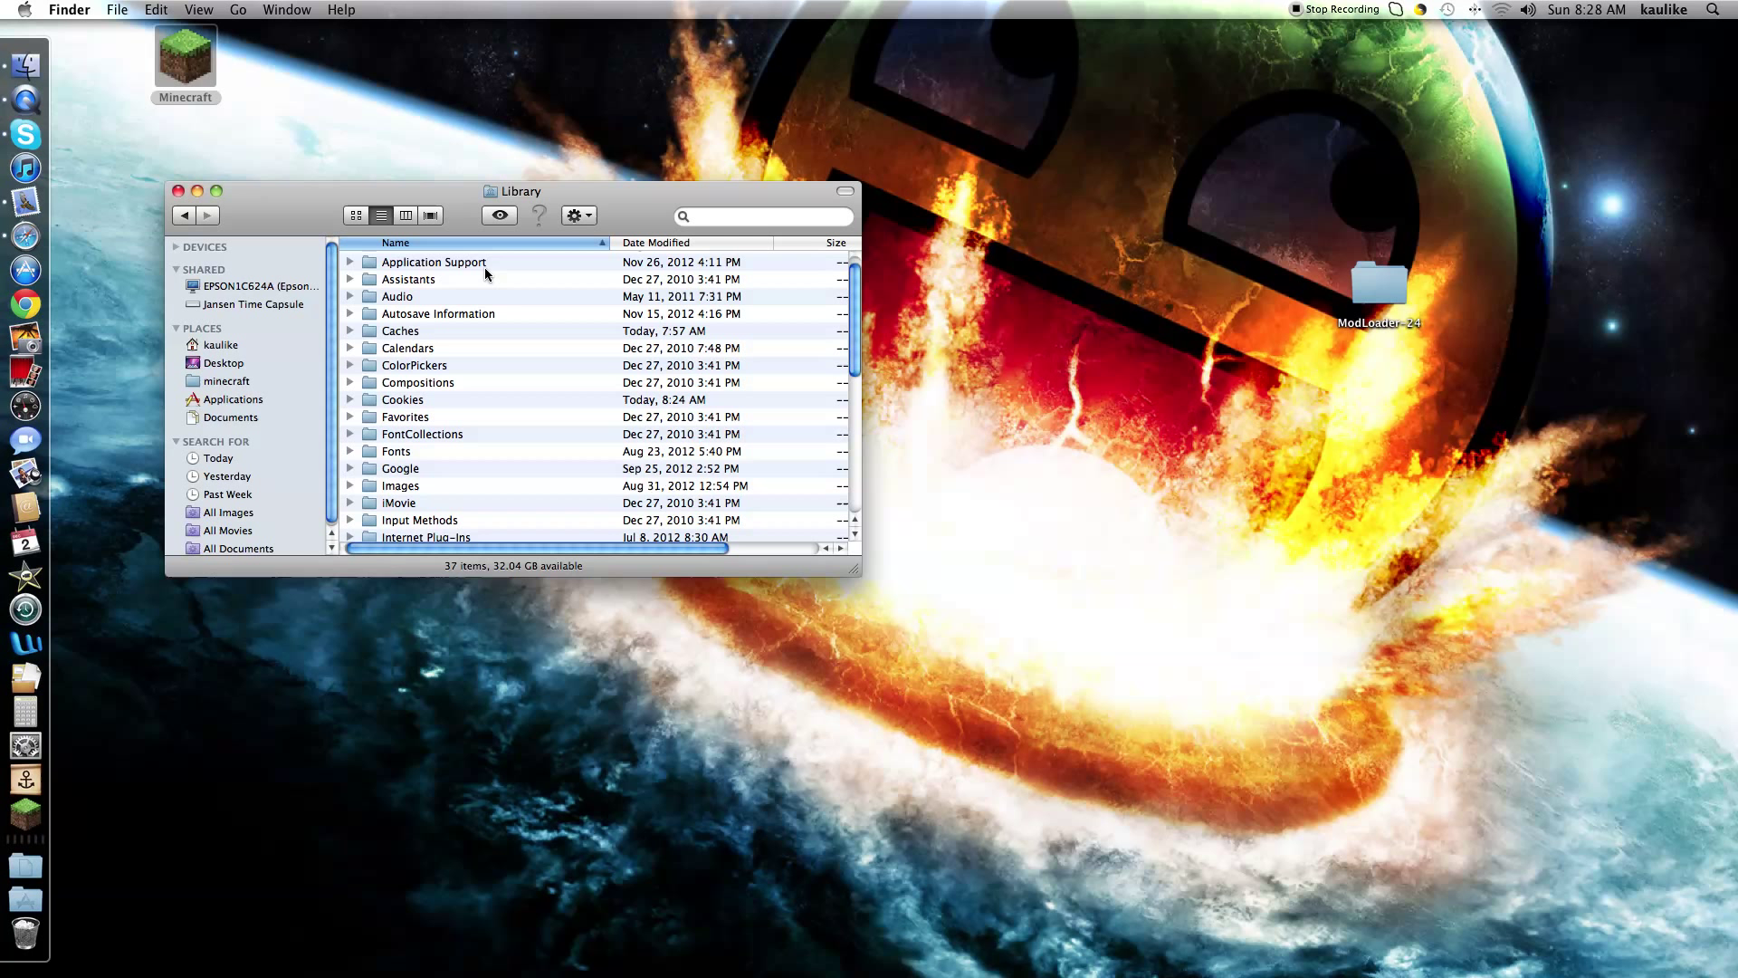
{"action": "double_click", "coordinate": [476, 265]}
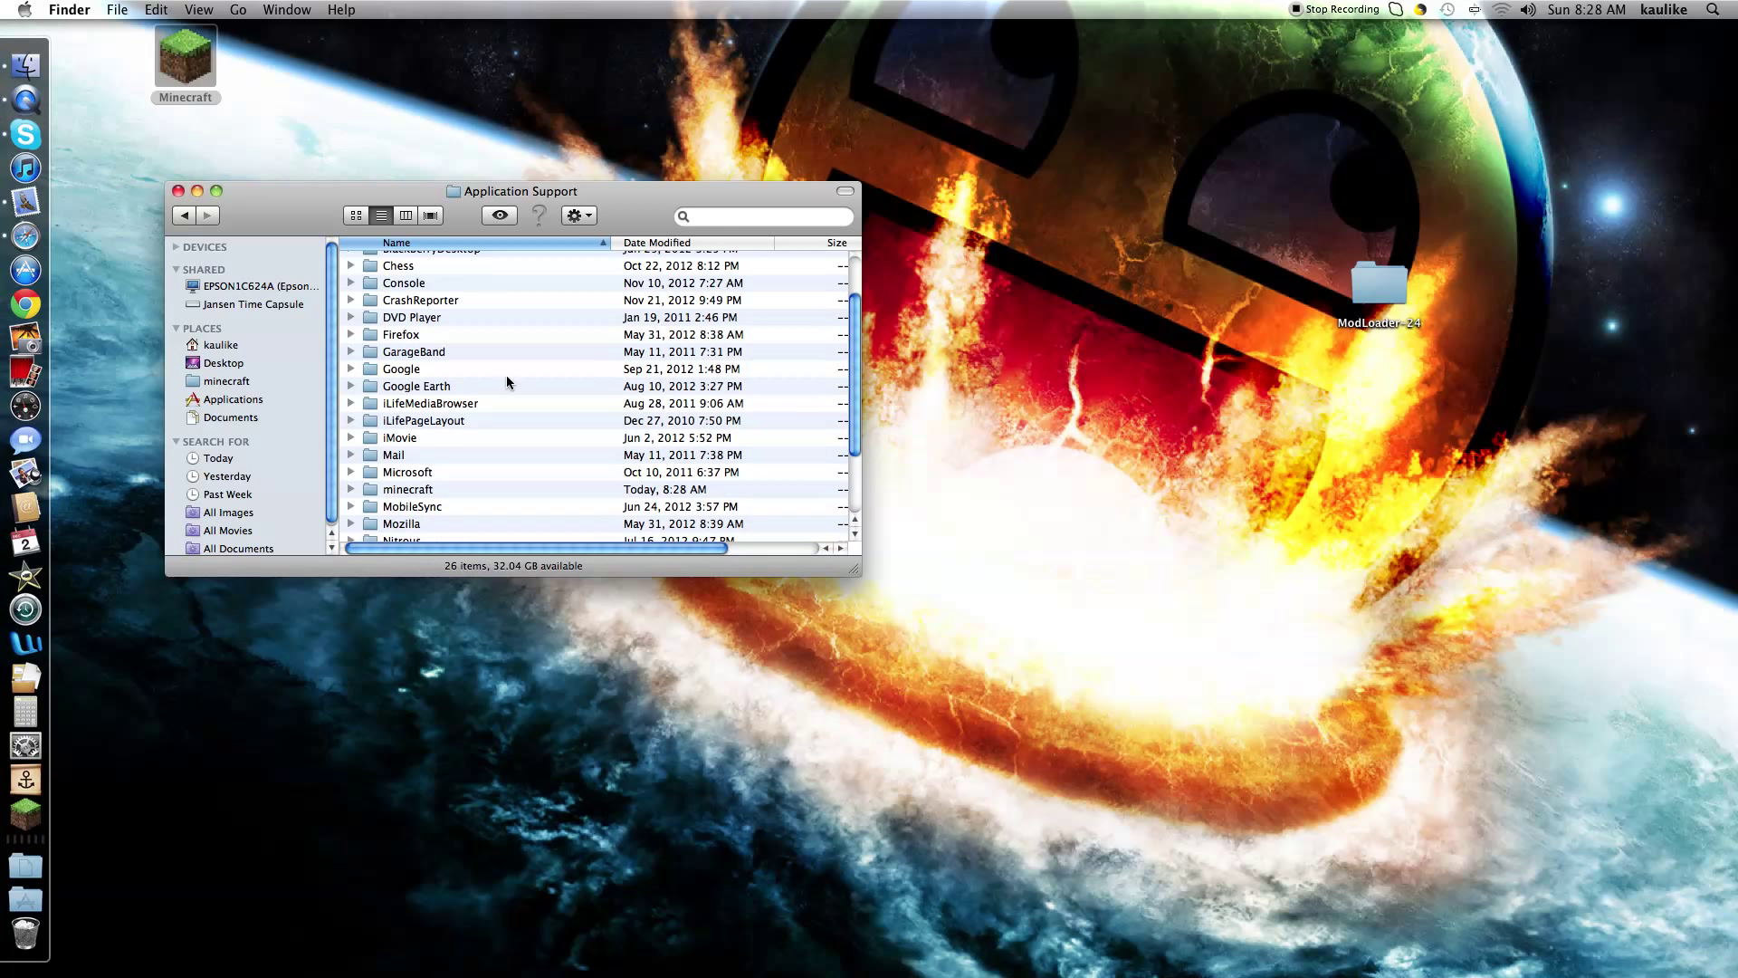
{"action": "double_click", "coordinate": [395, 488]}
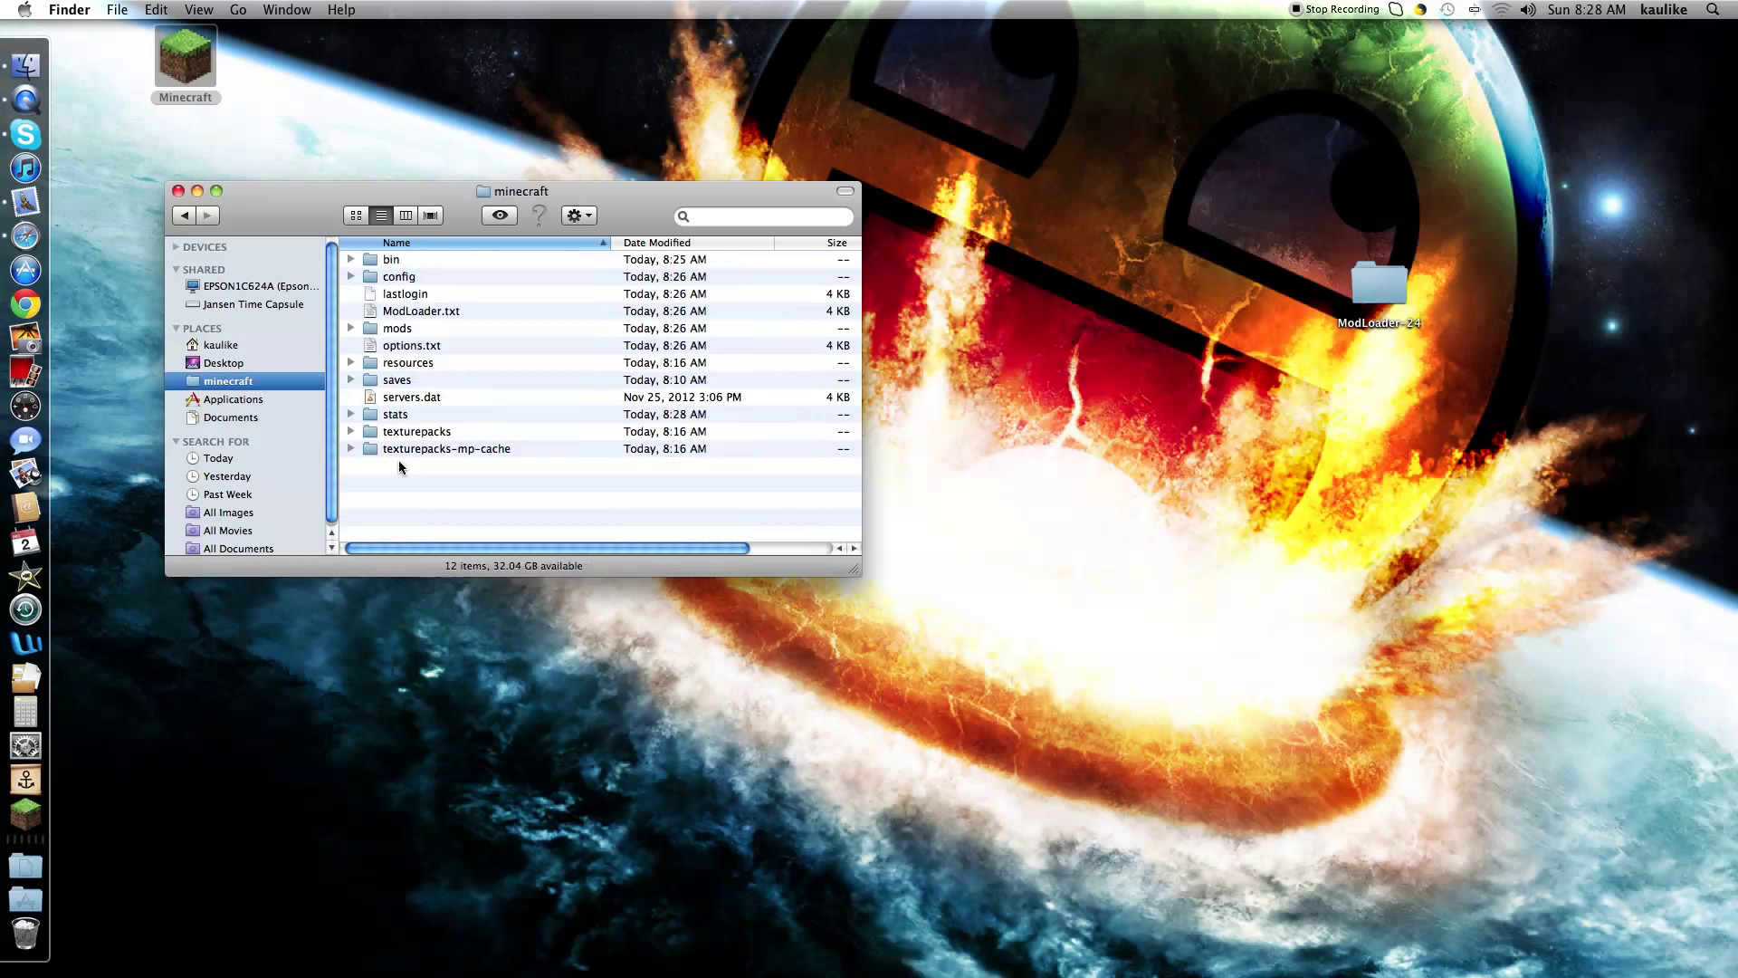
{"action": "double_click", "coordinate": [404, 328]}
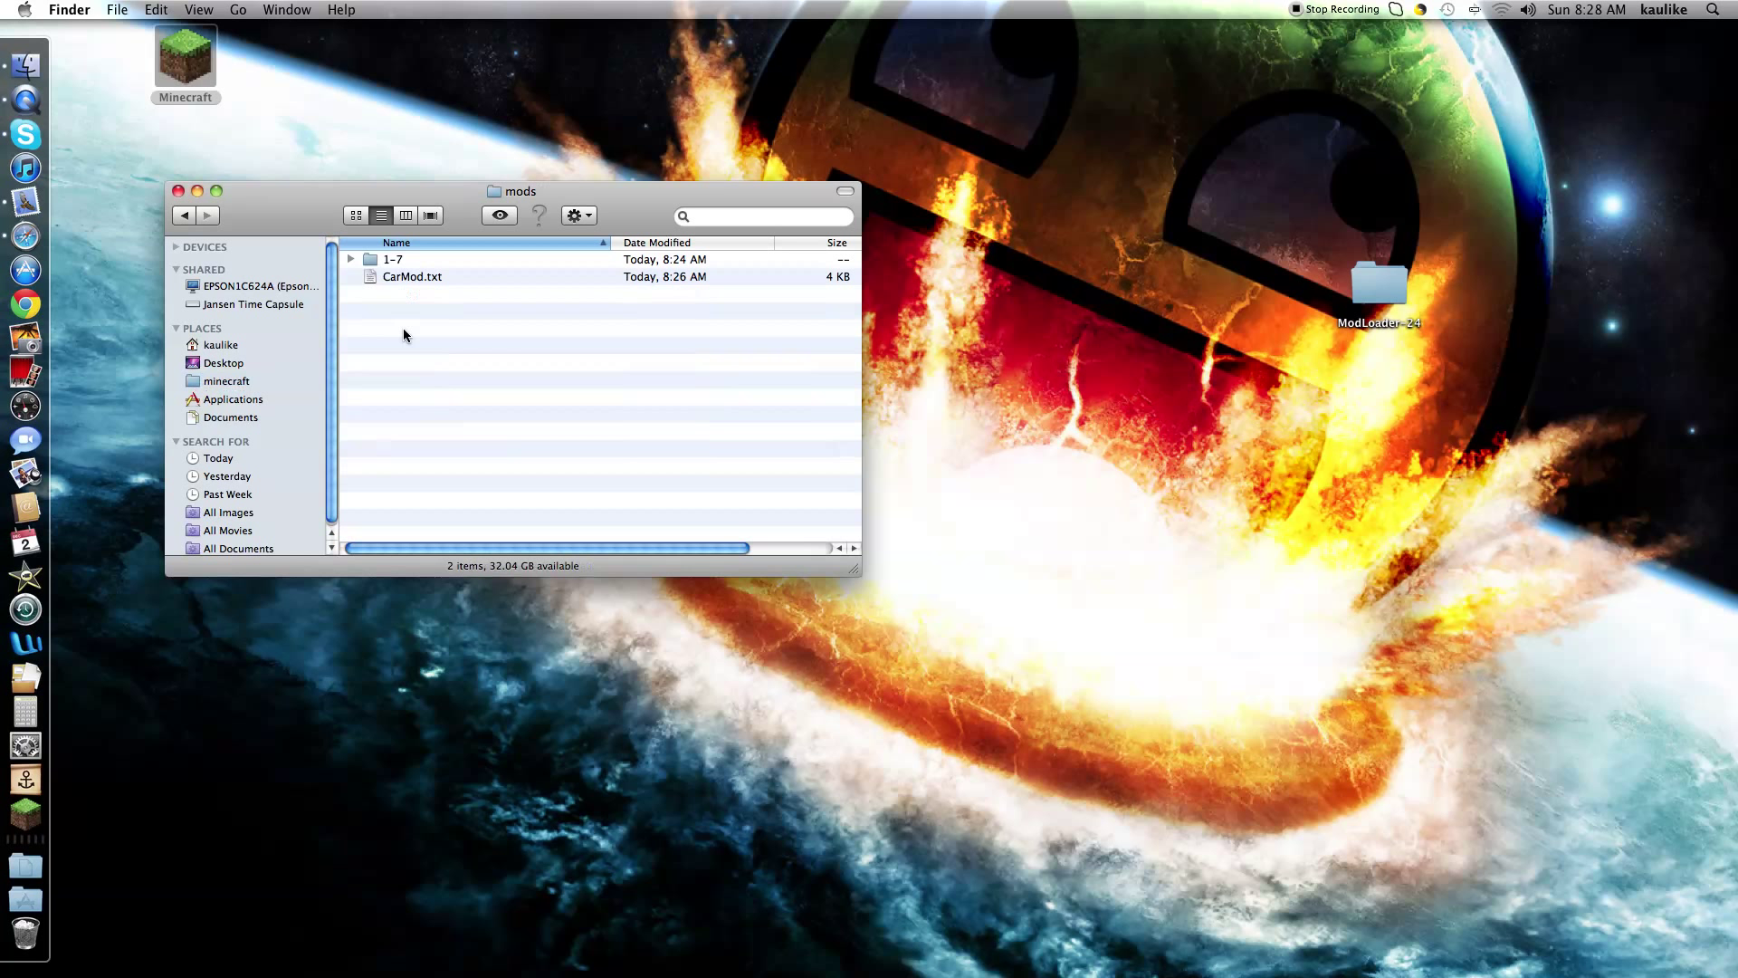
{"action": "left_click", "coordinate": [402, 276]}
Edit CarMod.txt in TextEdit so CanCarDriveInWater reads true, then save and close it.
{"action": "double_click", "coordinate": [406, 278]}
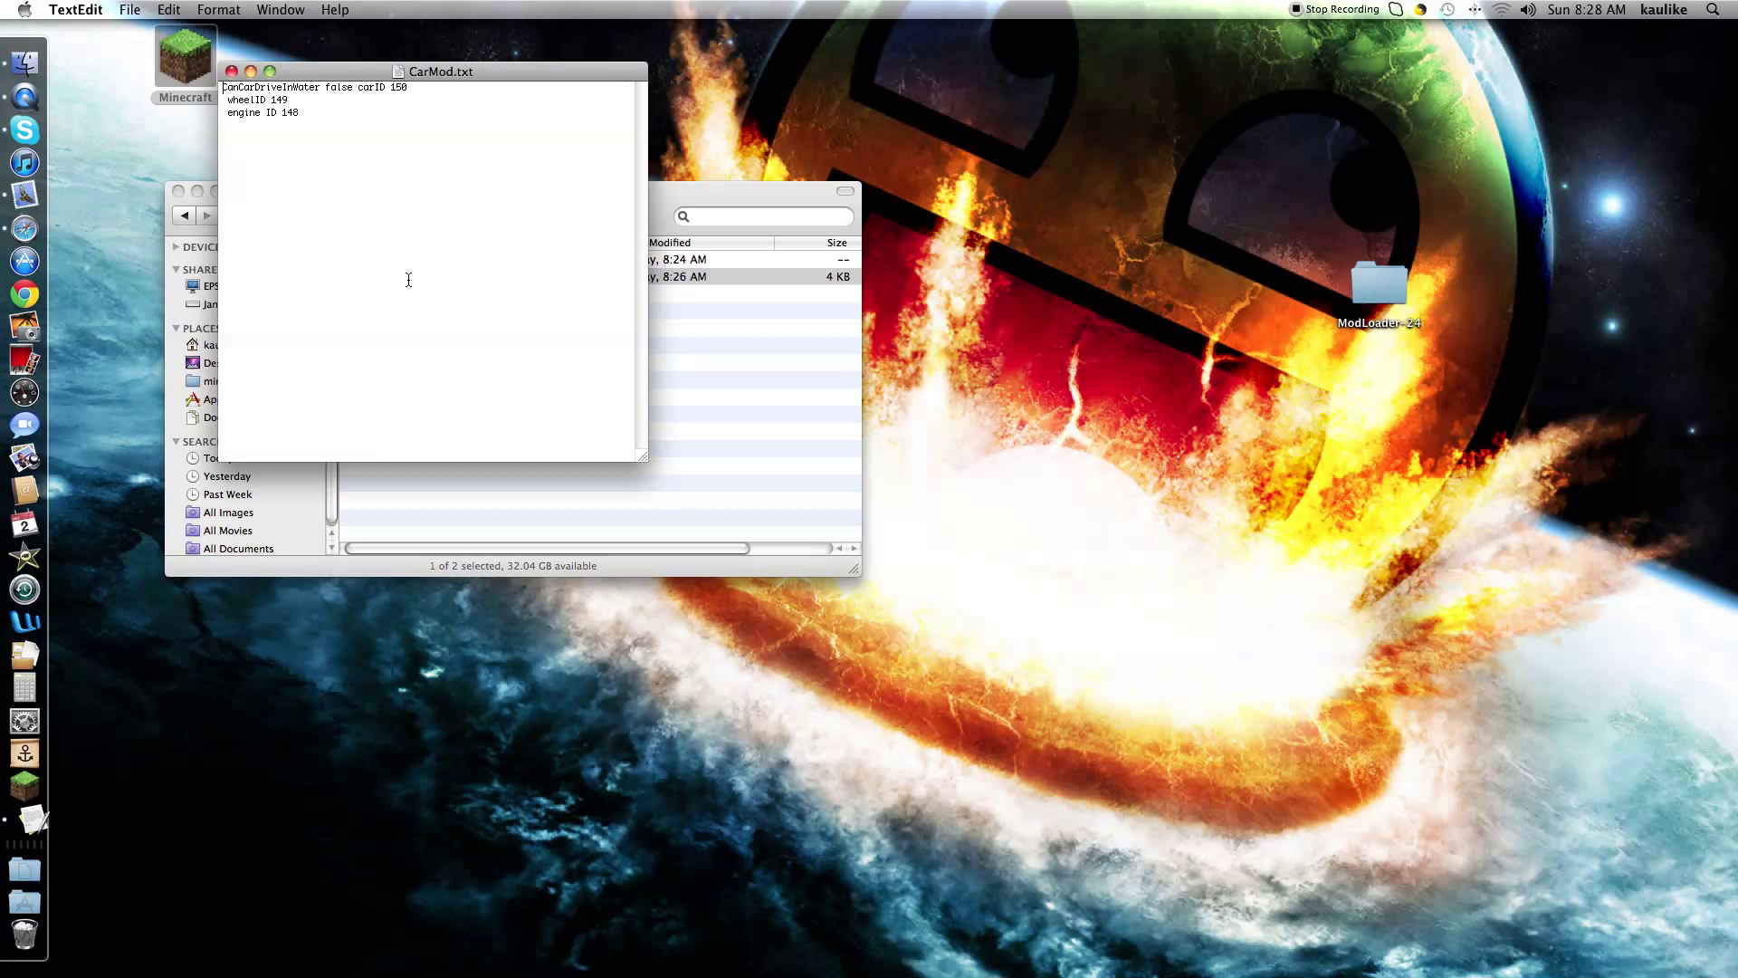
{"action": "left_click_drag", "start_coordinate": [305, 66], "coordinate": [310, 206]}
{"action": "type", "text": "tru"}
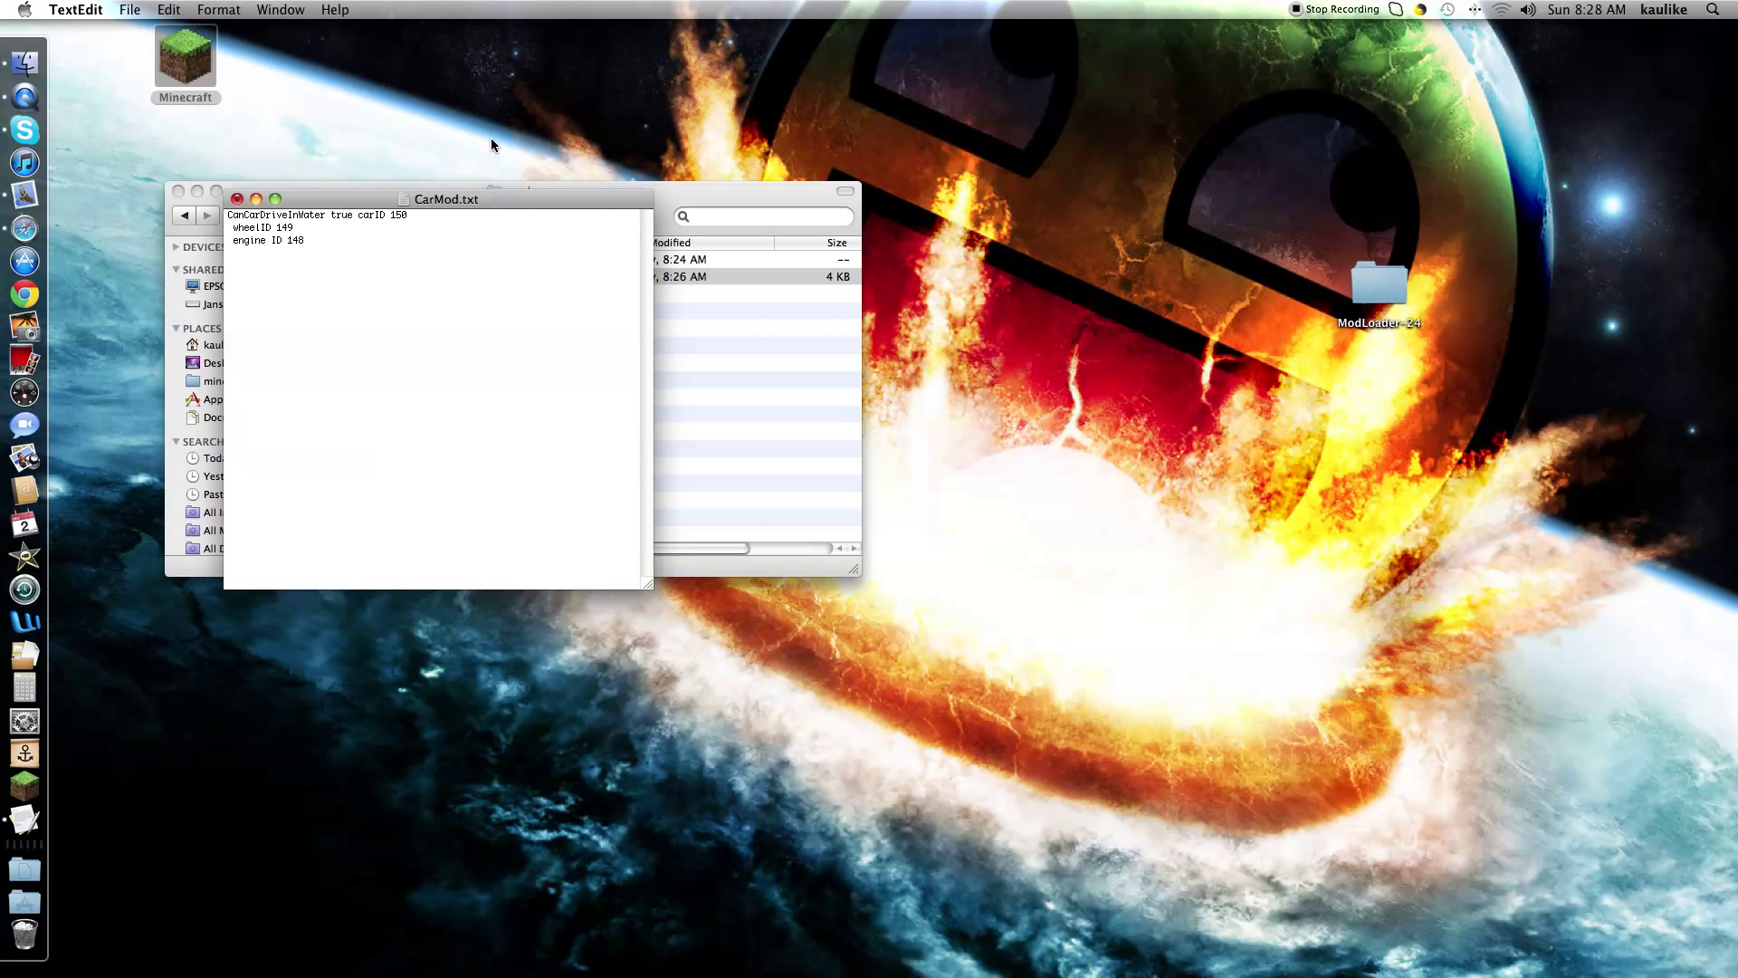
{"action": "key", "text": "Return"}
{"action": "left_click", "coordinate": [238, 200]}
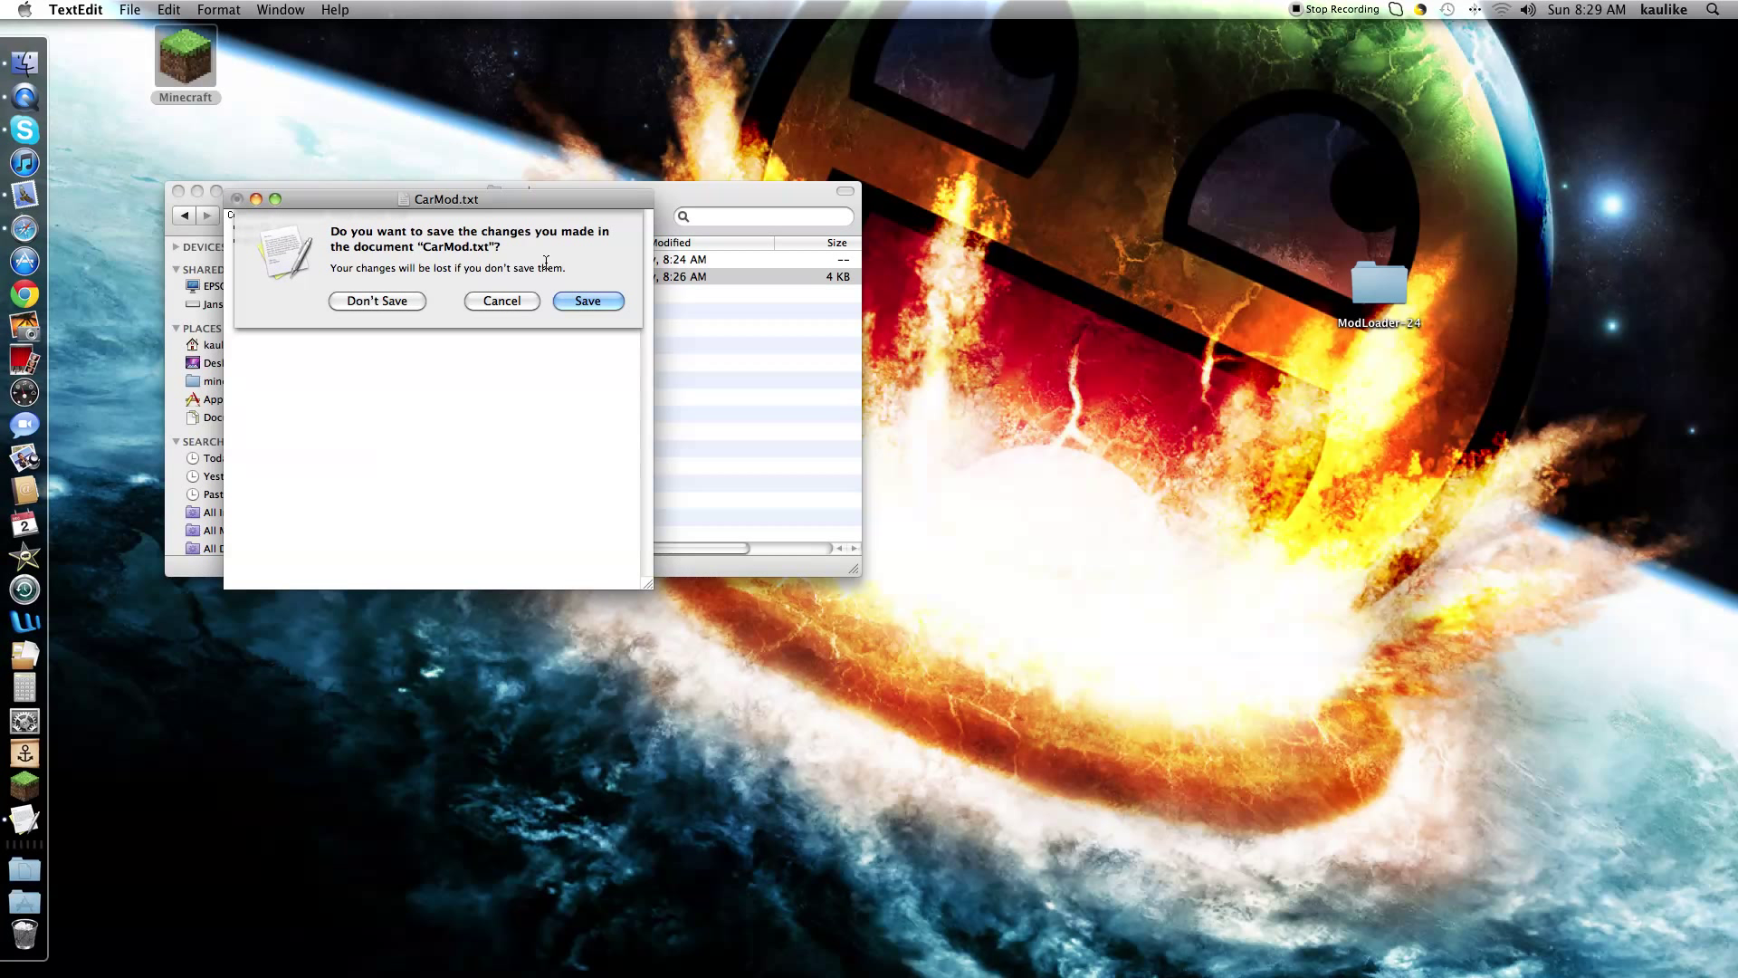
{"action": "left_click", "coordinate": [589, 301]}
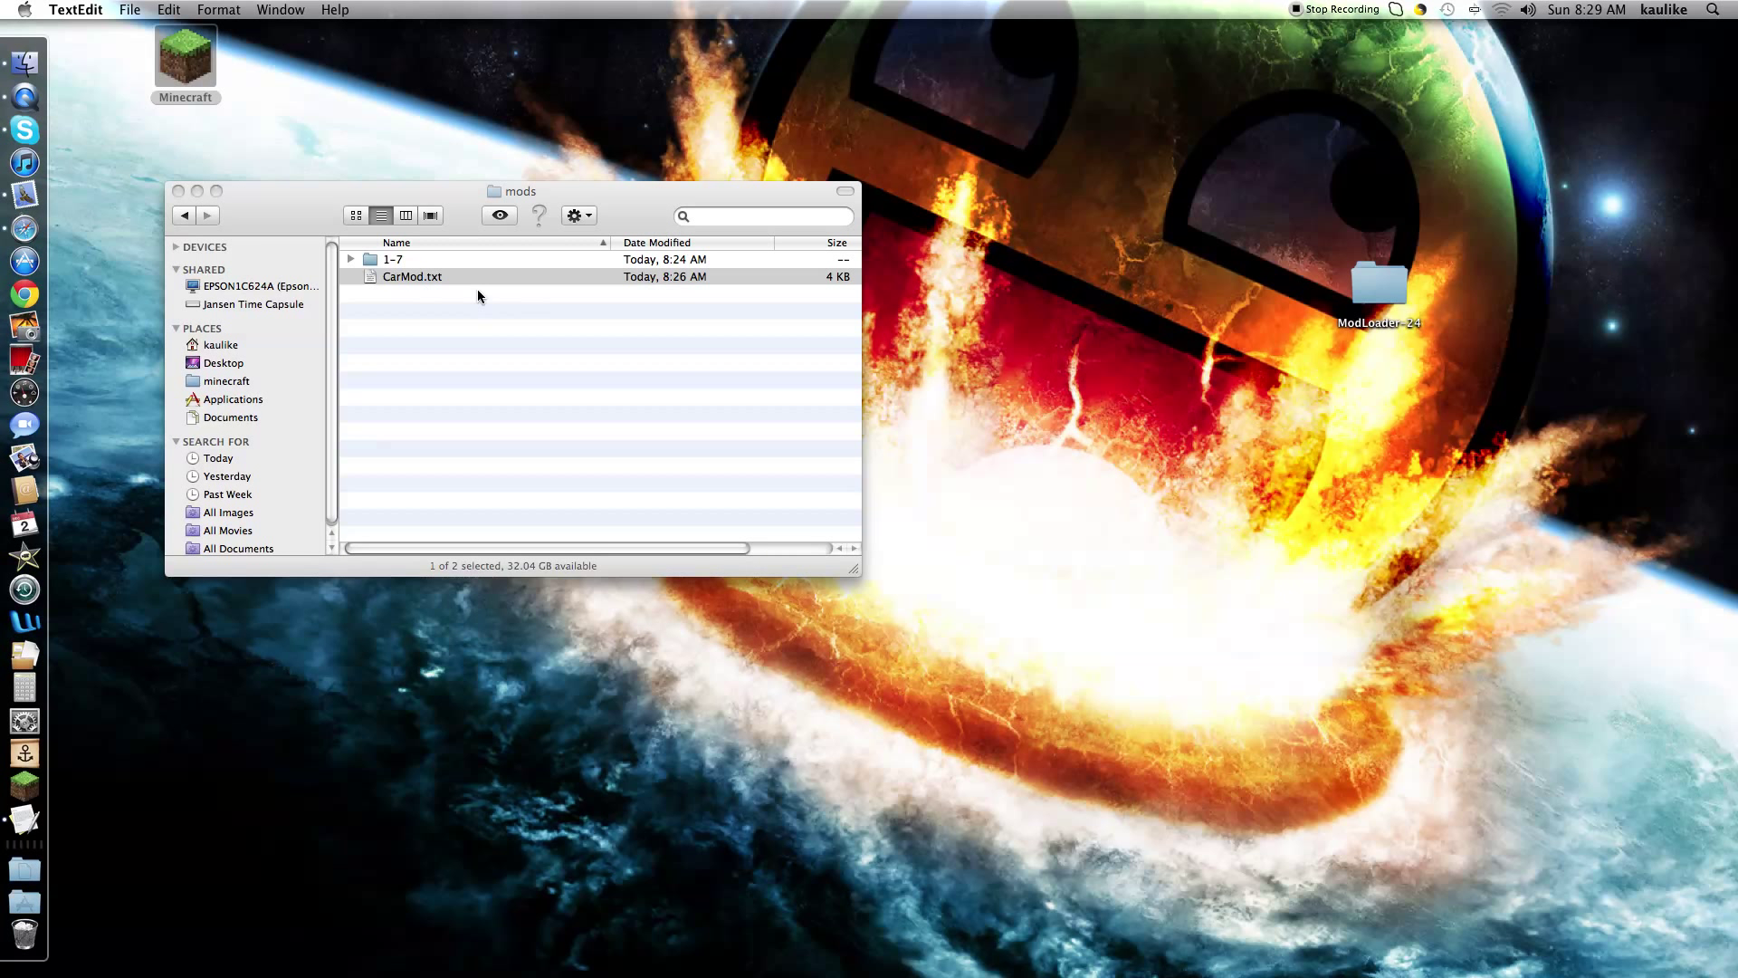
Close the mods window and log in via the Minecraft launcher, retrying after the failed attempt.
{"action": "left_click", "coordinate": [179, 193]}
{"action": "left_click", "coordinate": [200, 43]}
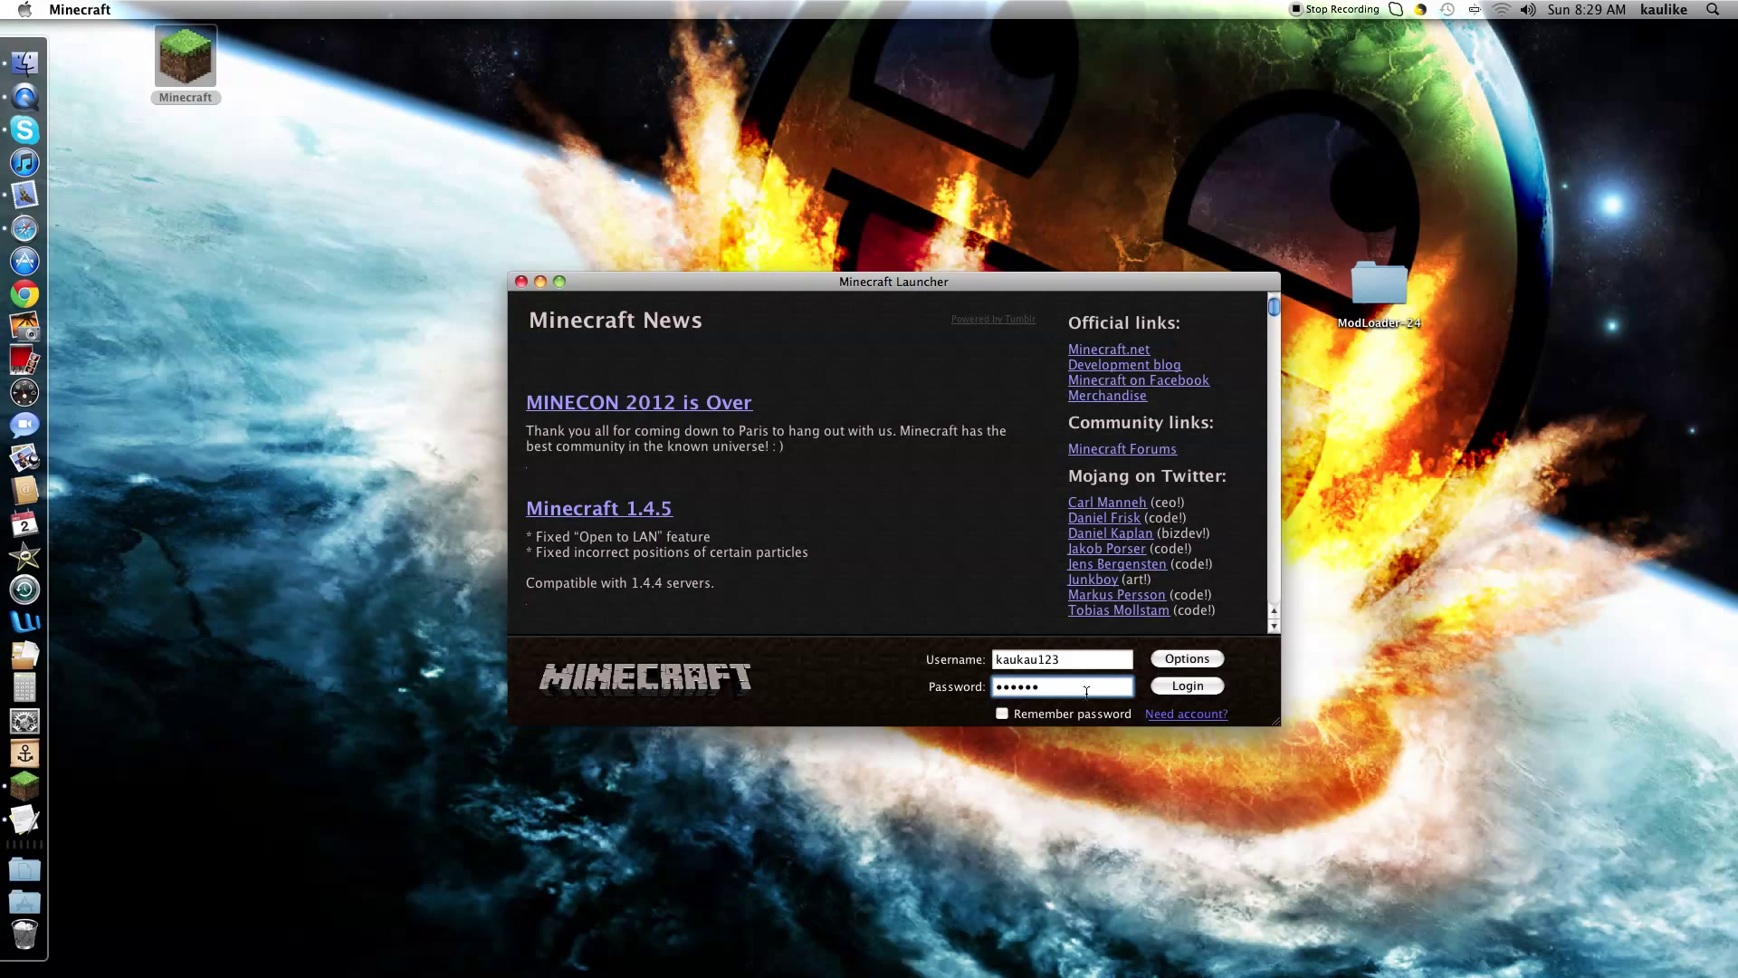
{"action": "key", "text": "Return"}
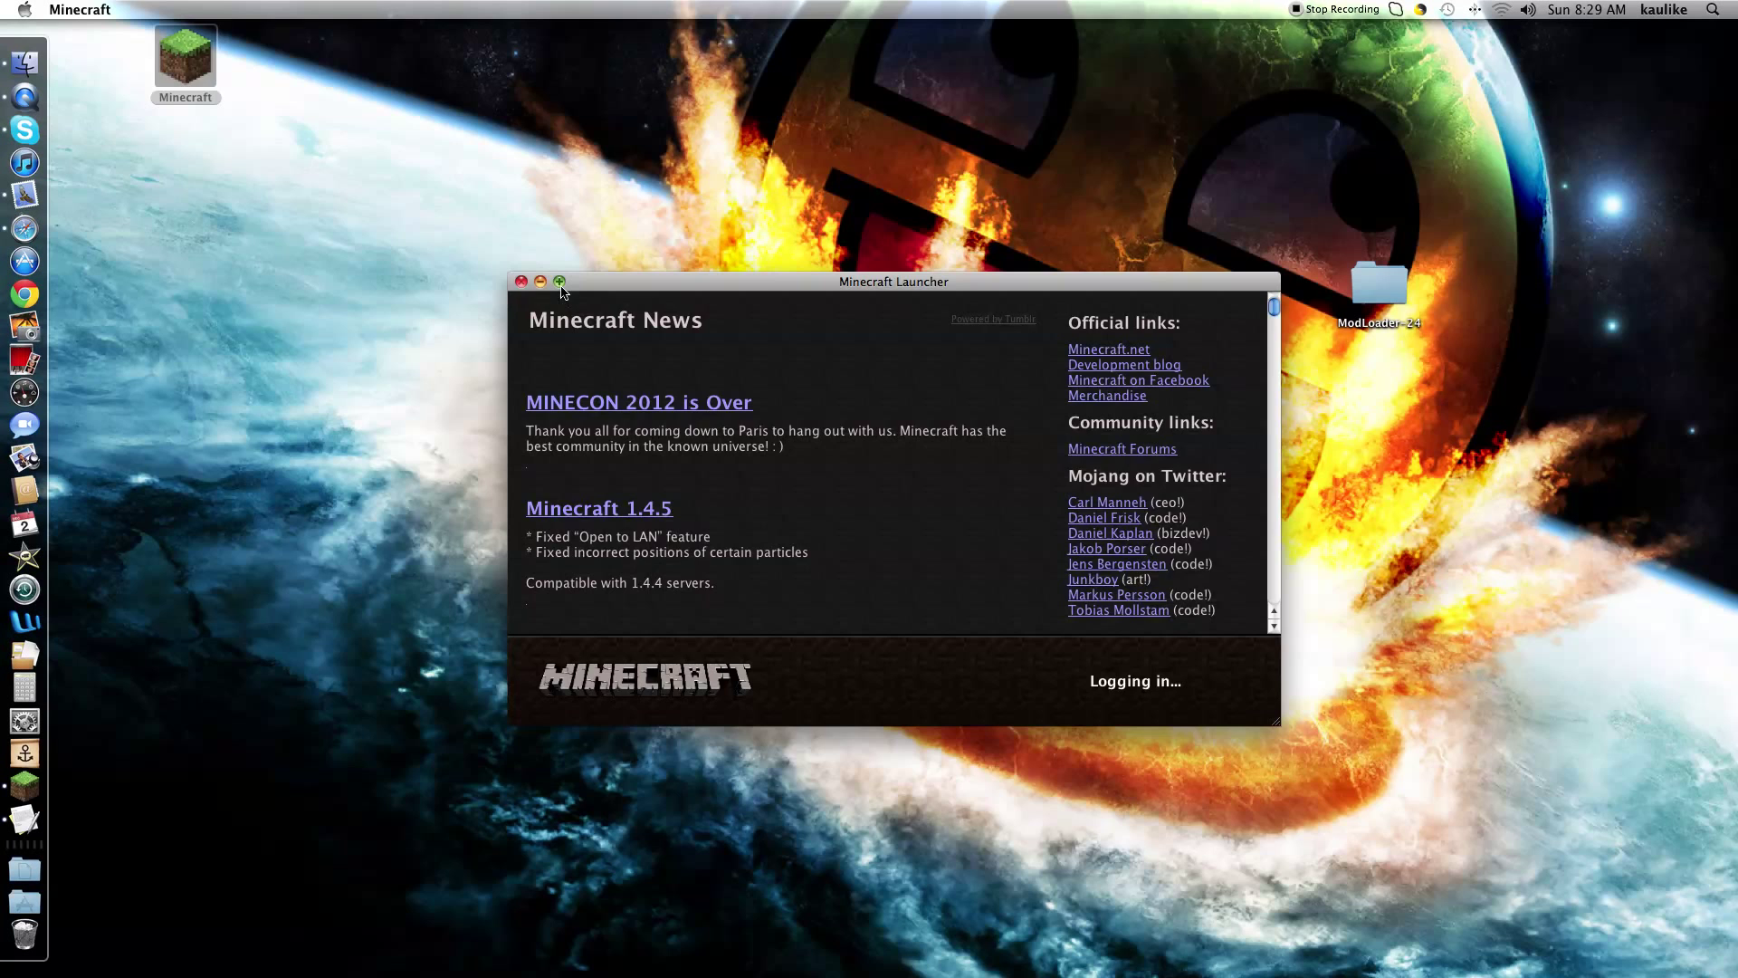
{"action": "left_click", "coordinate": [559, 282]}
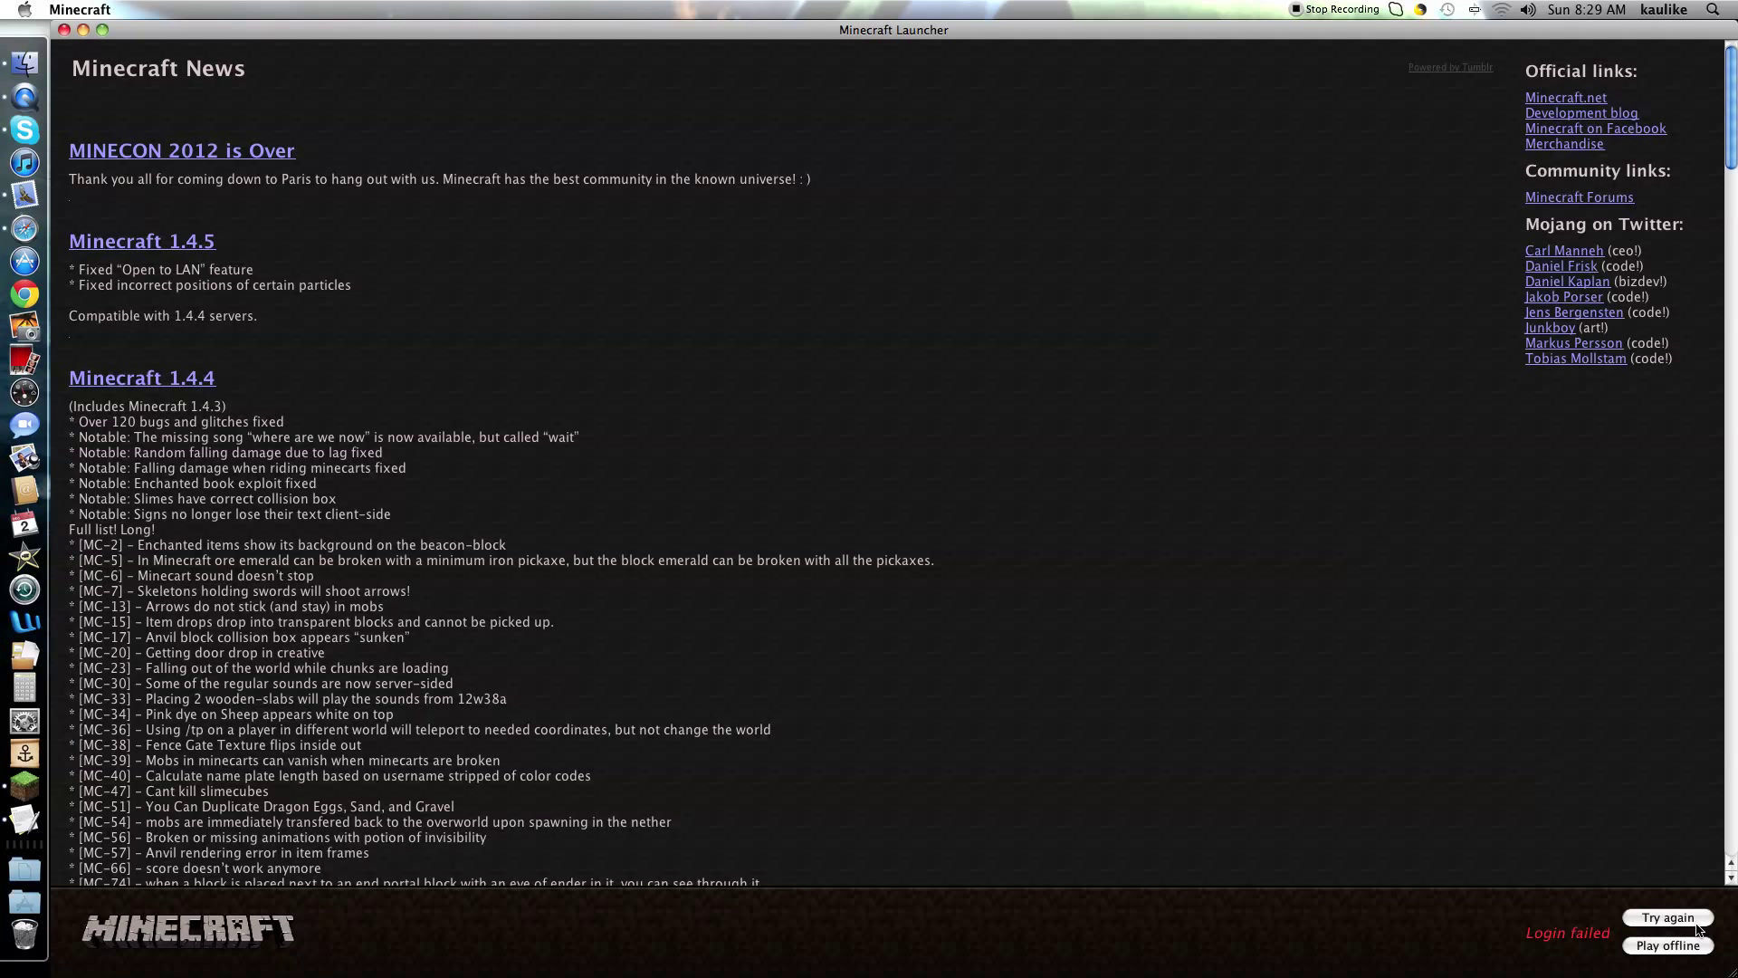
{"action": "left_click", "coordinate": [1696, 920]}
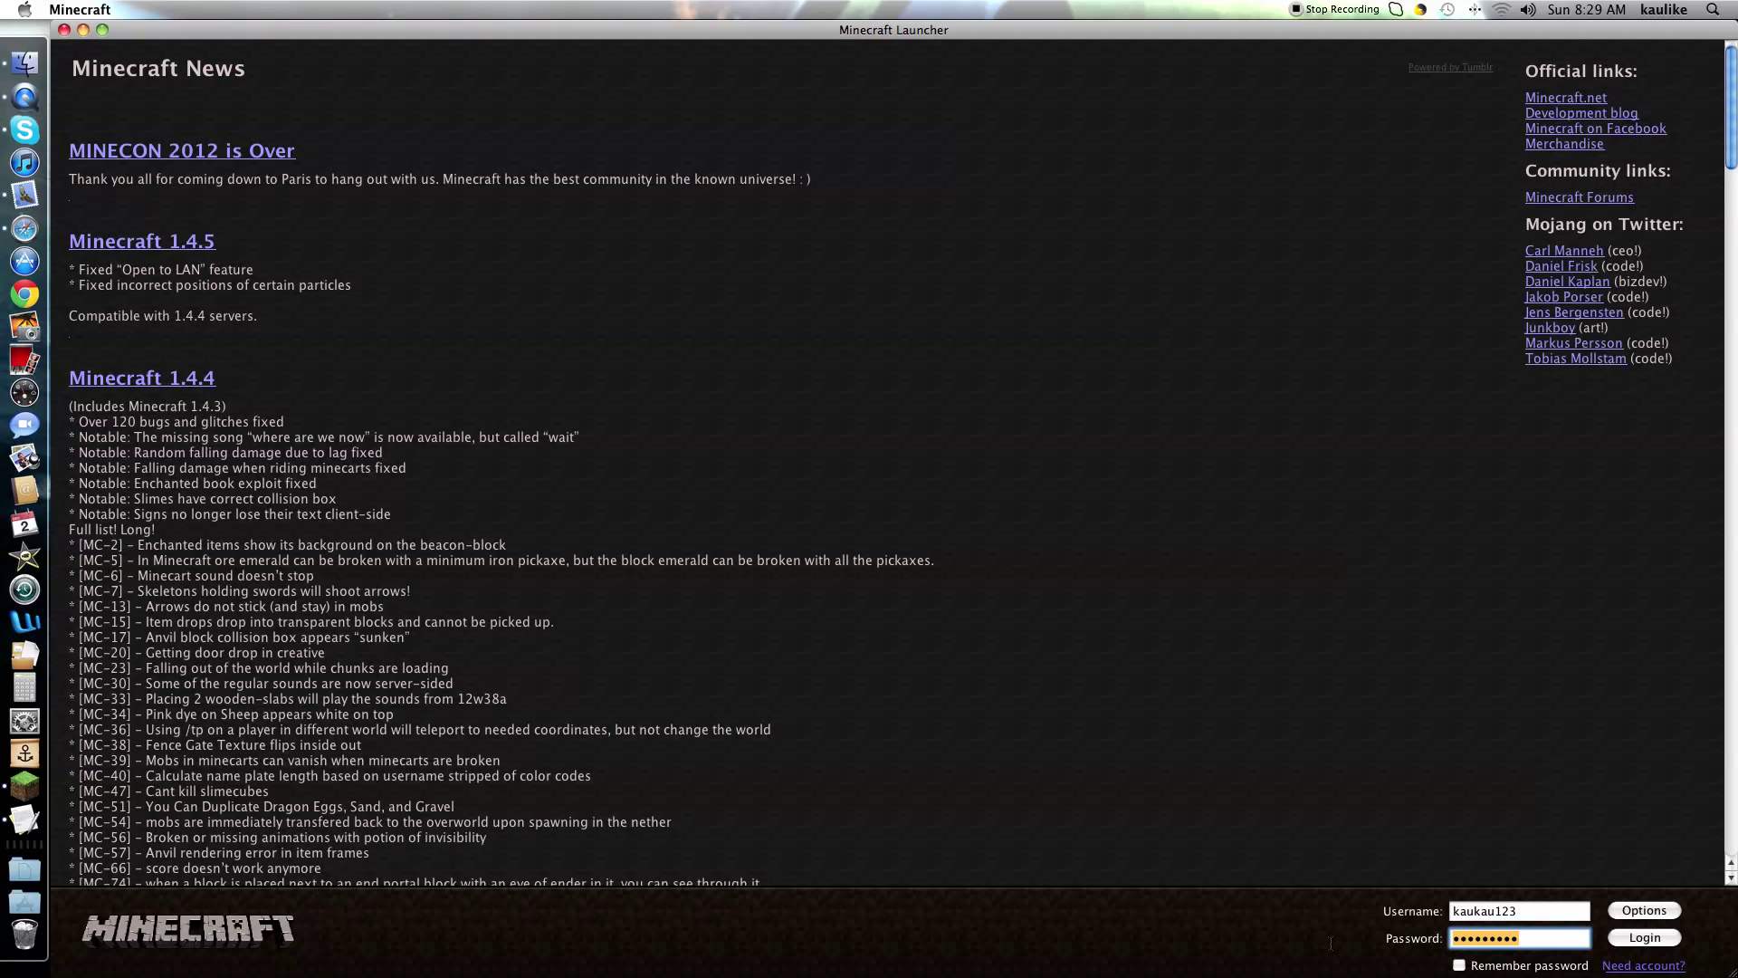
{"action": "key", "text": "Return"}
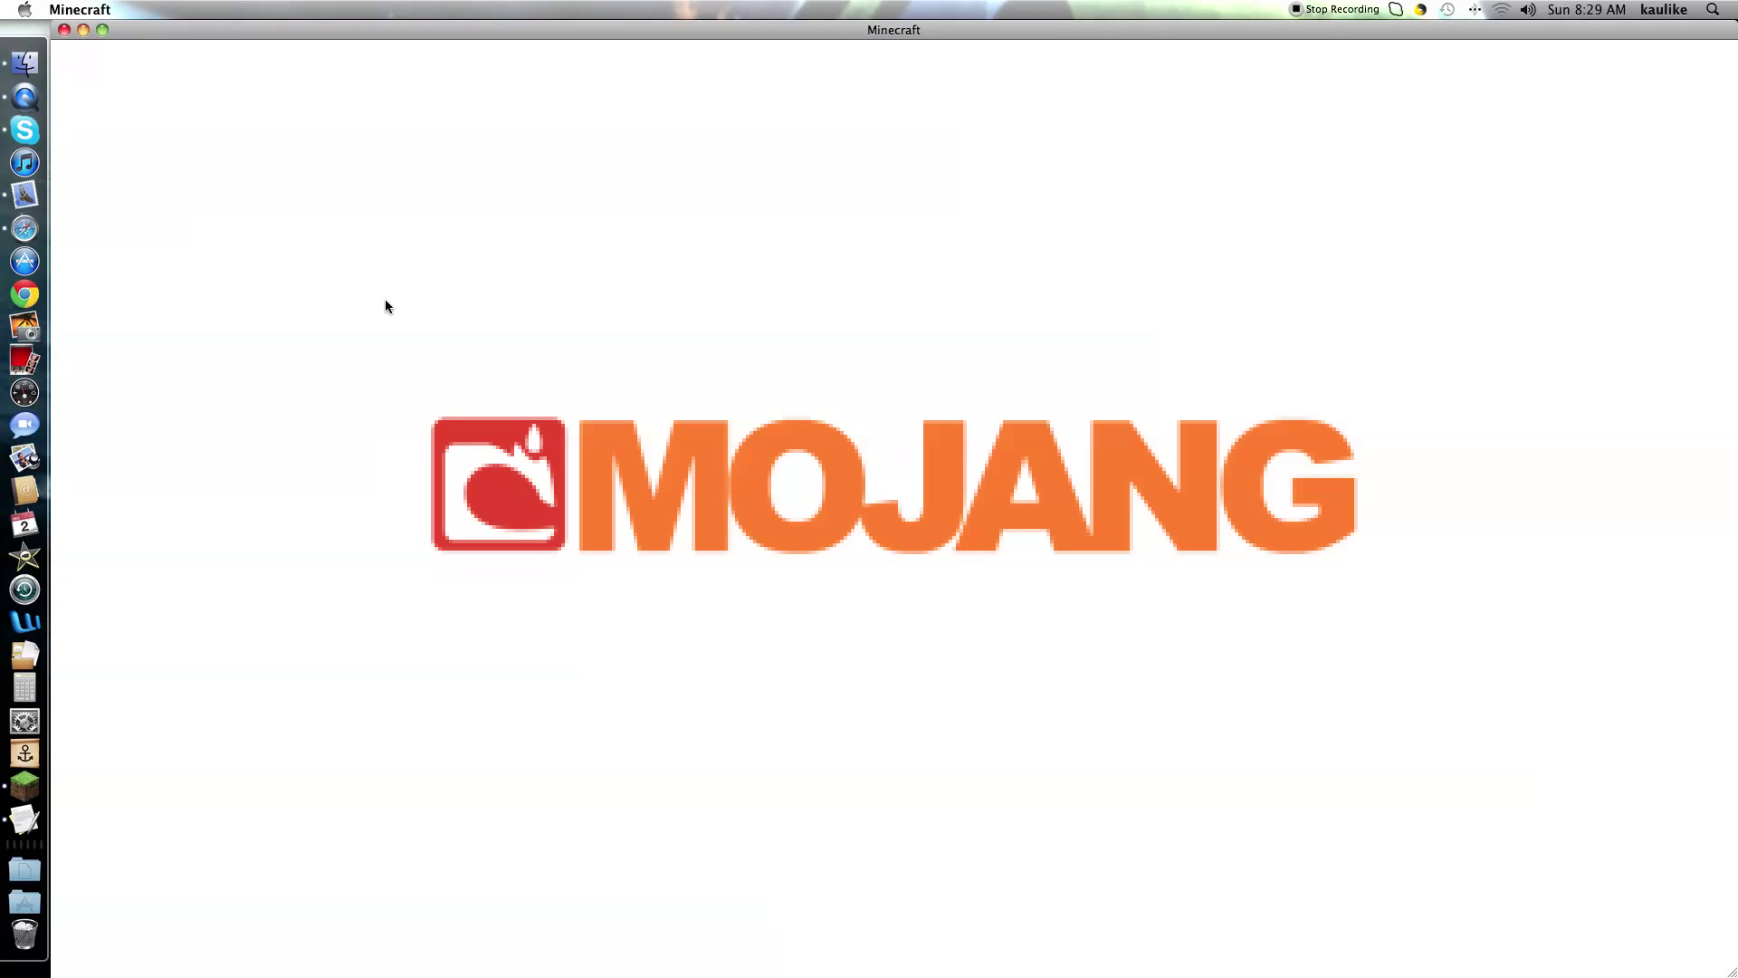
Load the survivel world and place a car on the grass.
{"action": "left_click", "coordinate": [1044, 469]}
{"action": "left_click", "coordinate": [1005, 396]}
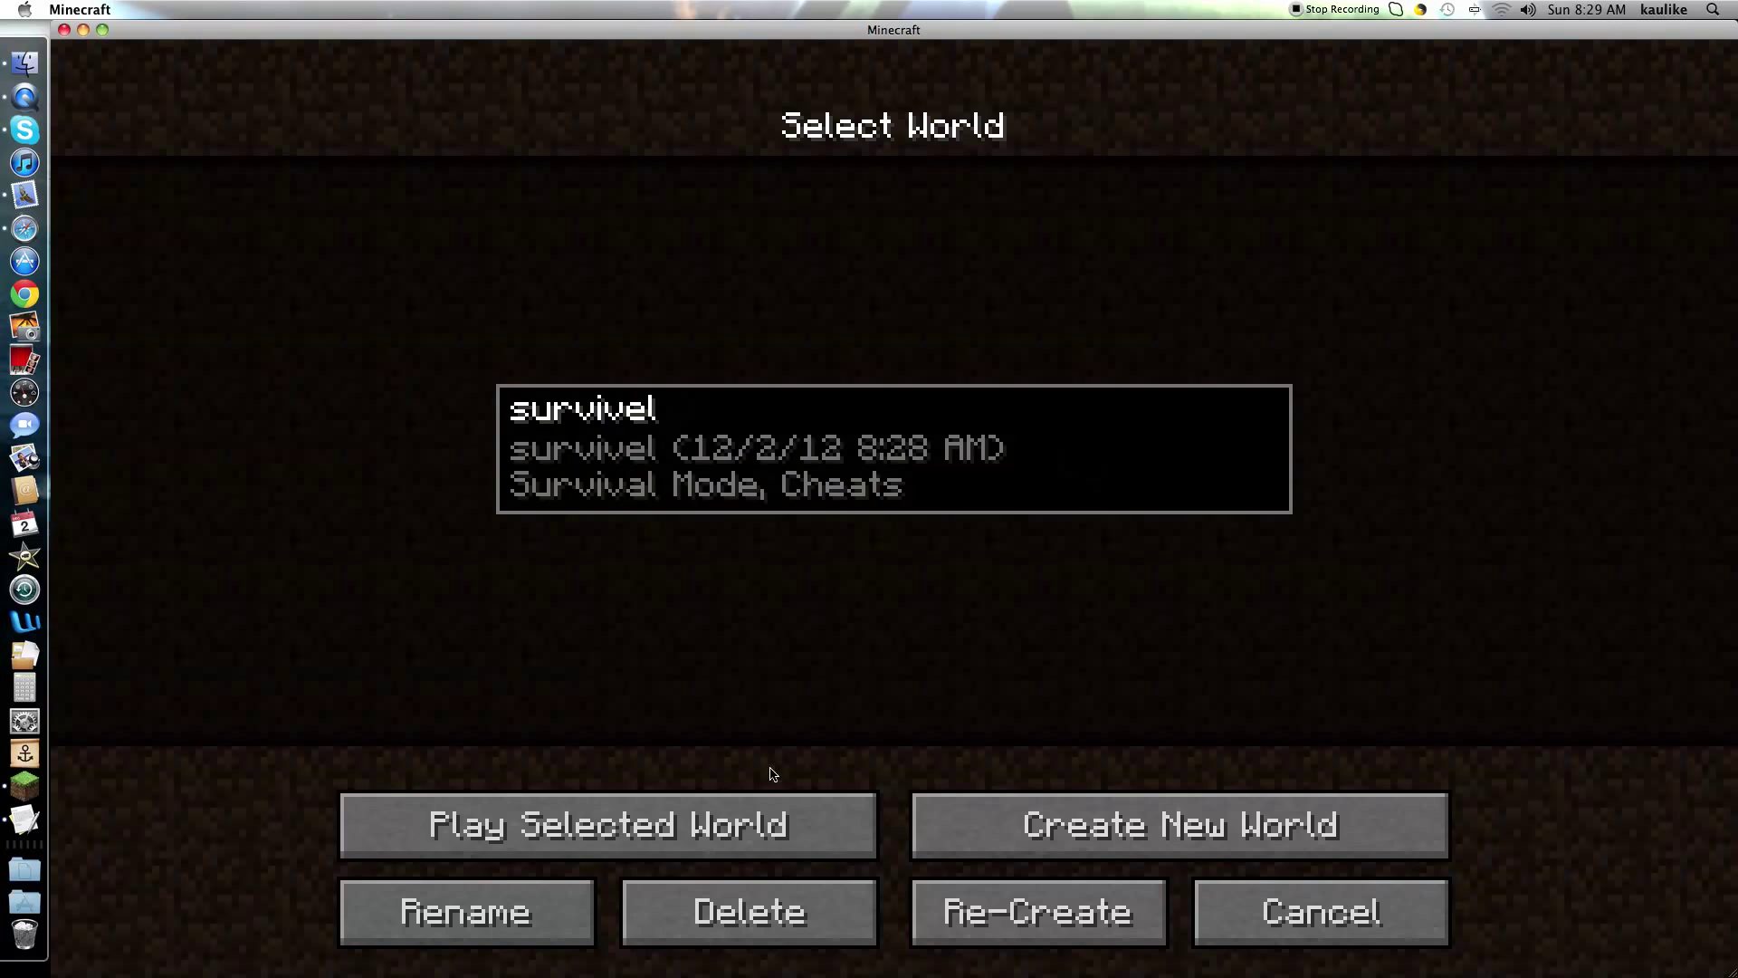
{"action": "left_click", "coordinate": [668, 849]}
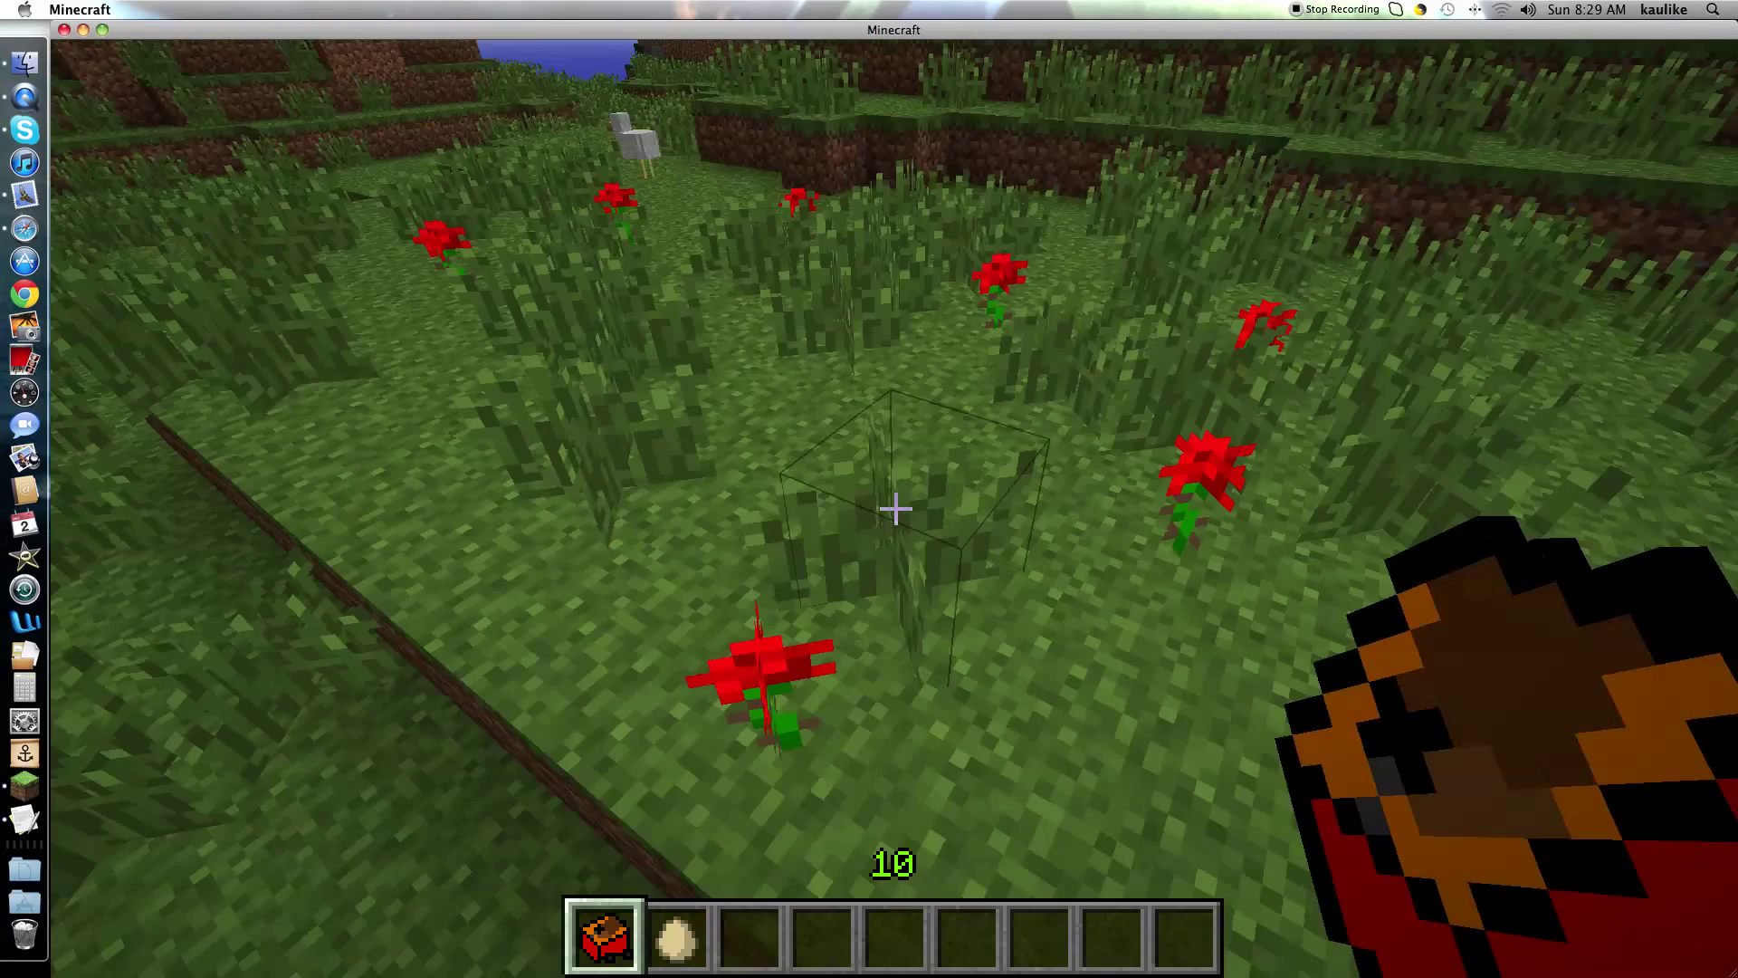
{"action": "left_click", "coordinate": [895, 509]}
{"action": "key", "text": "w"}
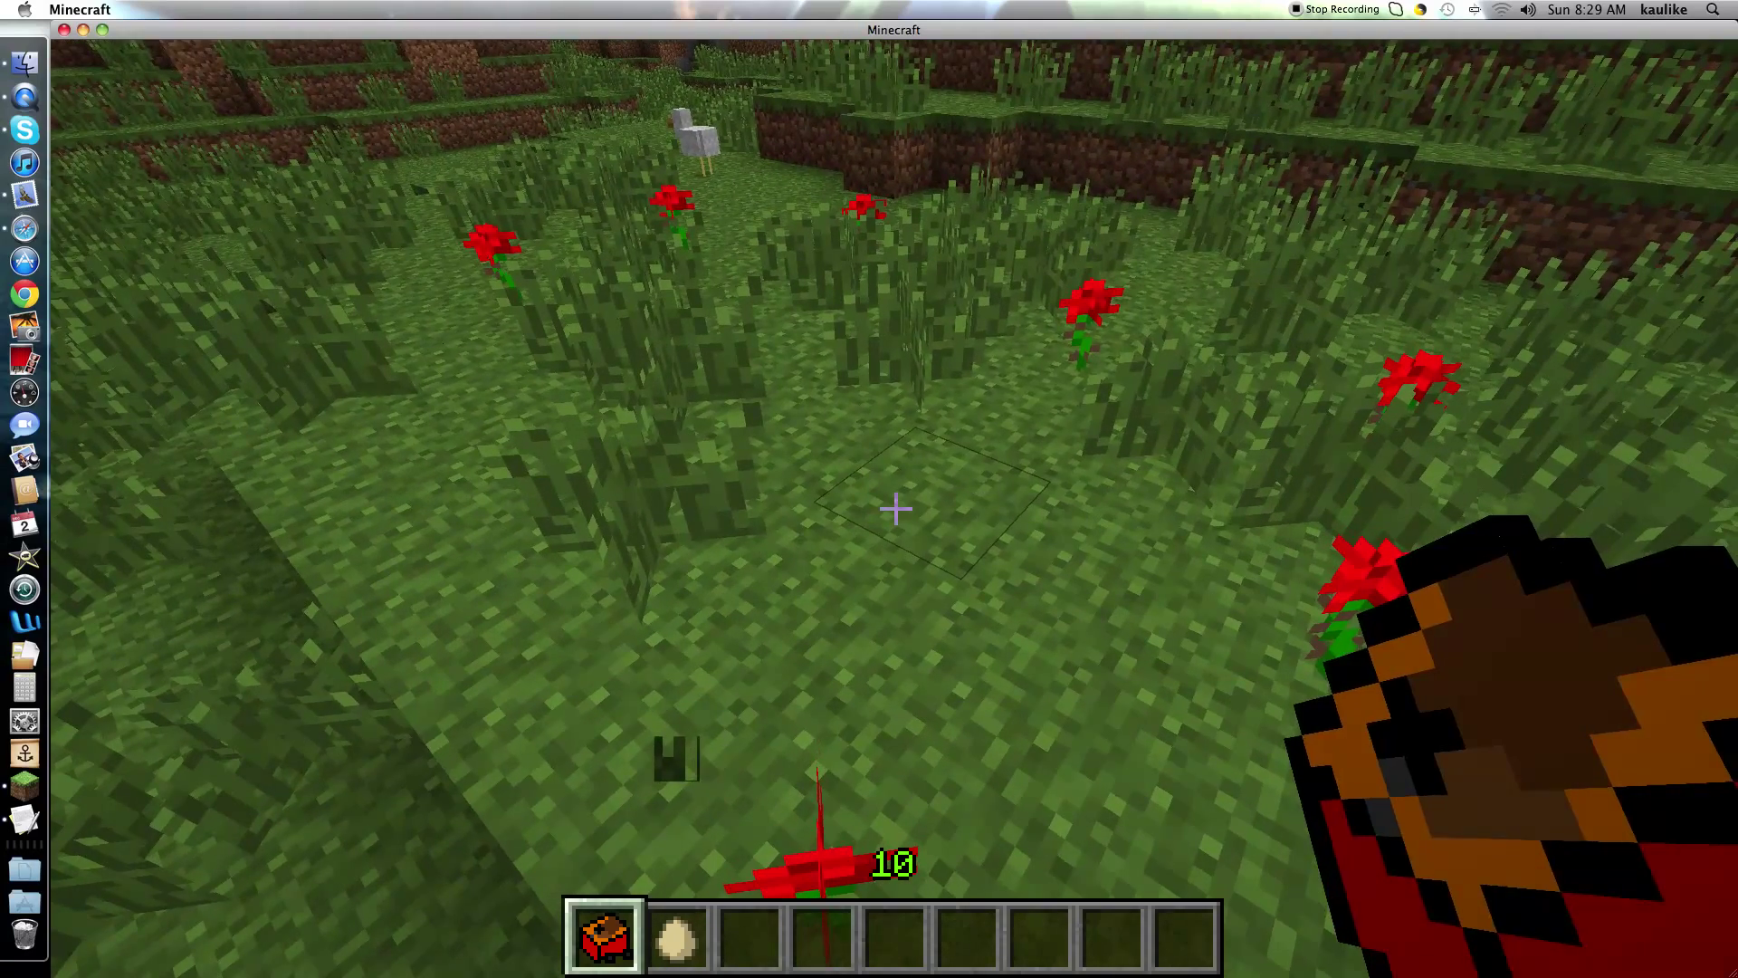
{"action": "right_click", "coordinate": [896, 509]}
Put 5 coal from the Materials tab into hotbar slot 3.
{"action": "key", "text": "e"}
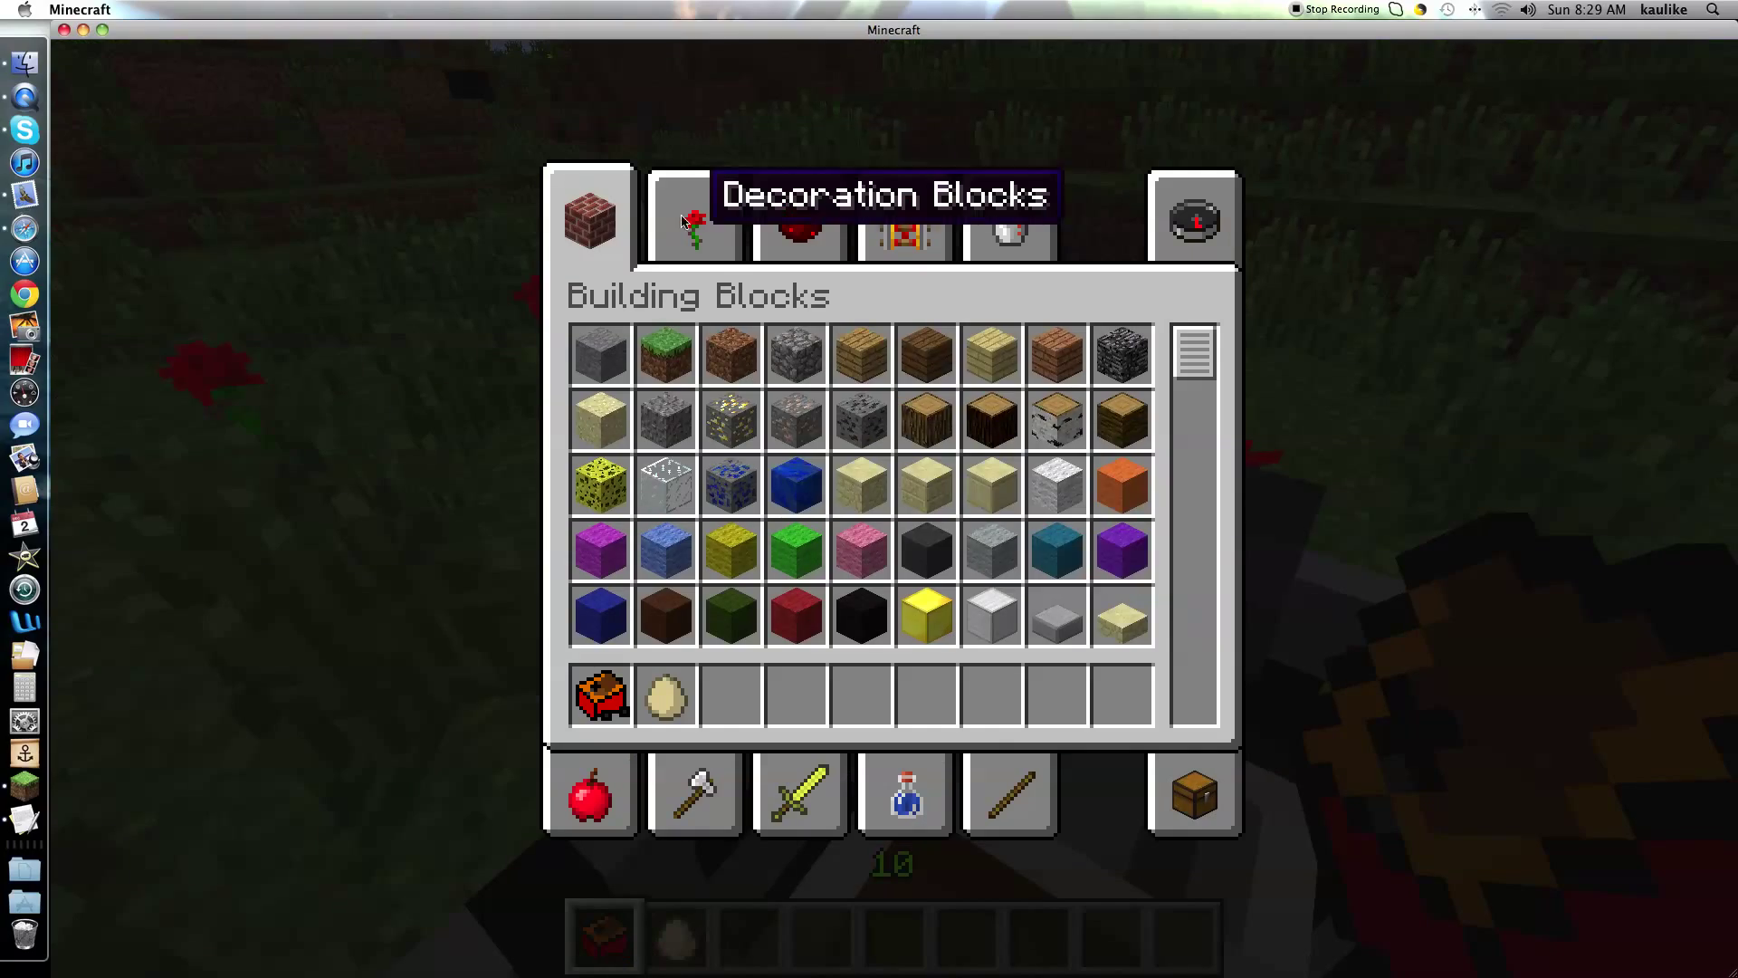
{"action": "left_click", "coordinate": [685, 222]}
{"action": "left_click", "coordinate": [994, 777]}
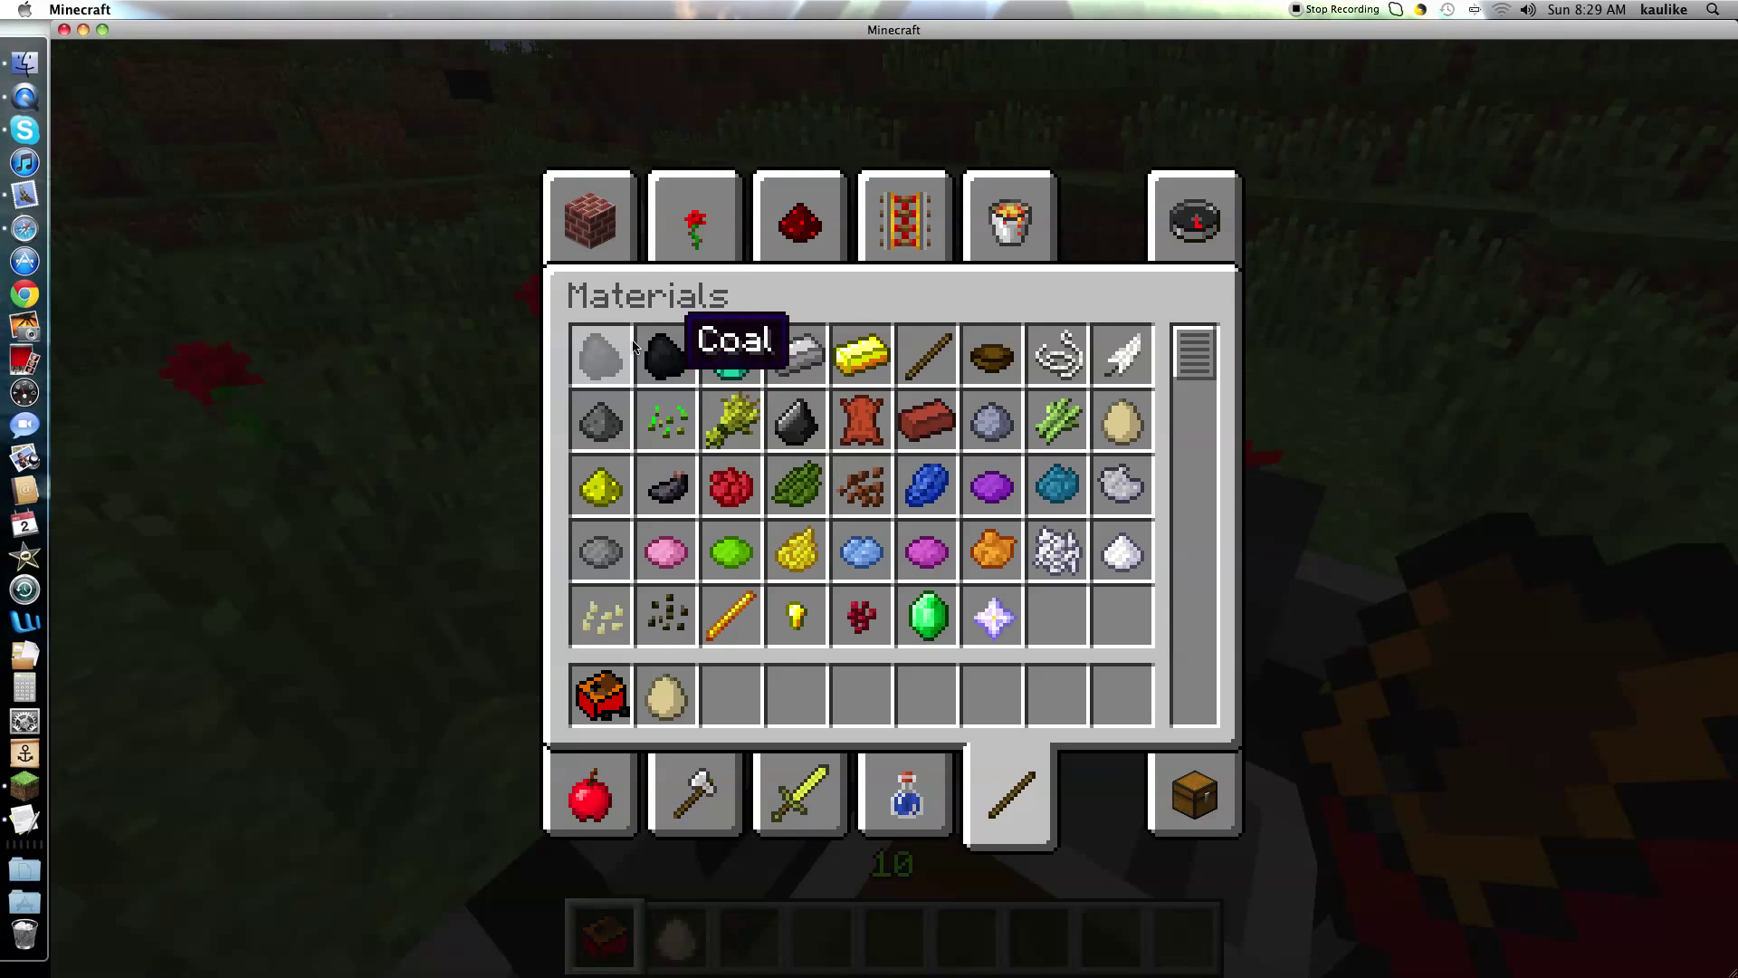
{"action": "left_click", "coordinate": [729, 694]}
Fuel the car with the 5 coal and drive it onto the lake, steering left.
{"action": "key", "text": "e"}
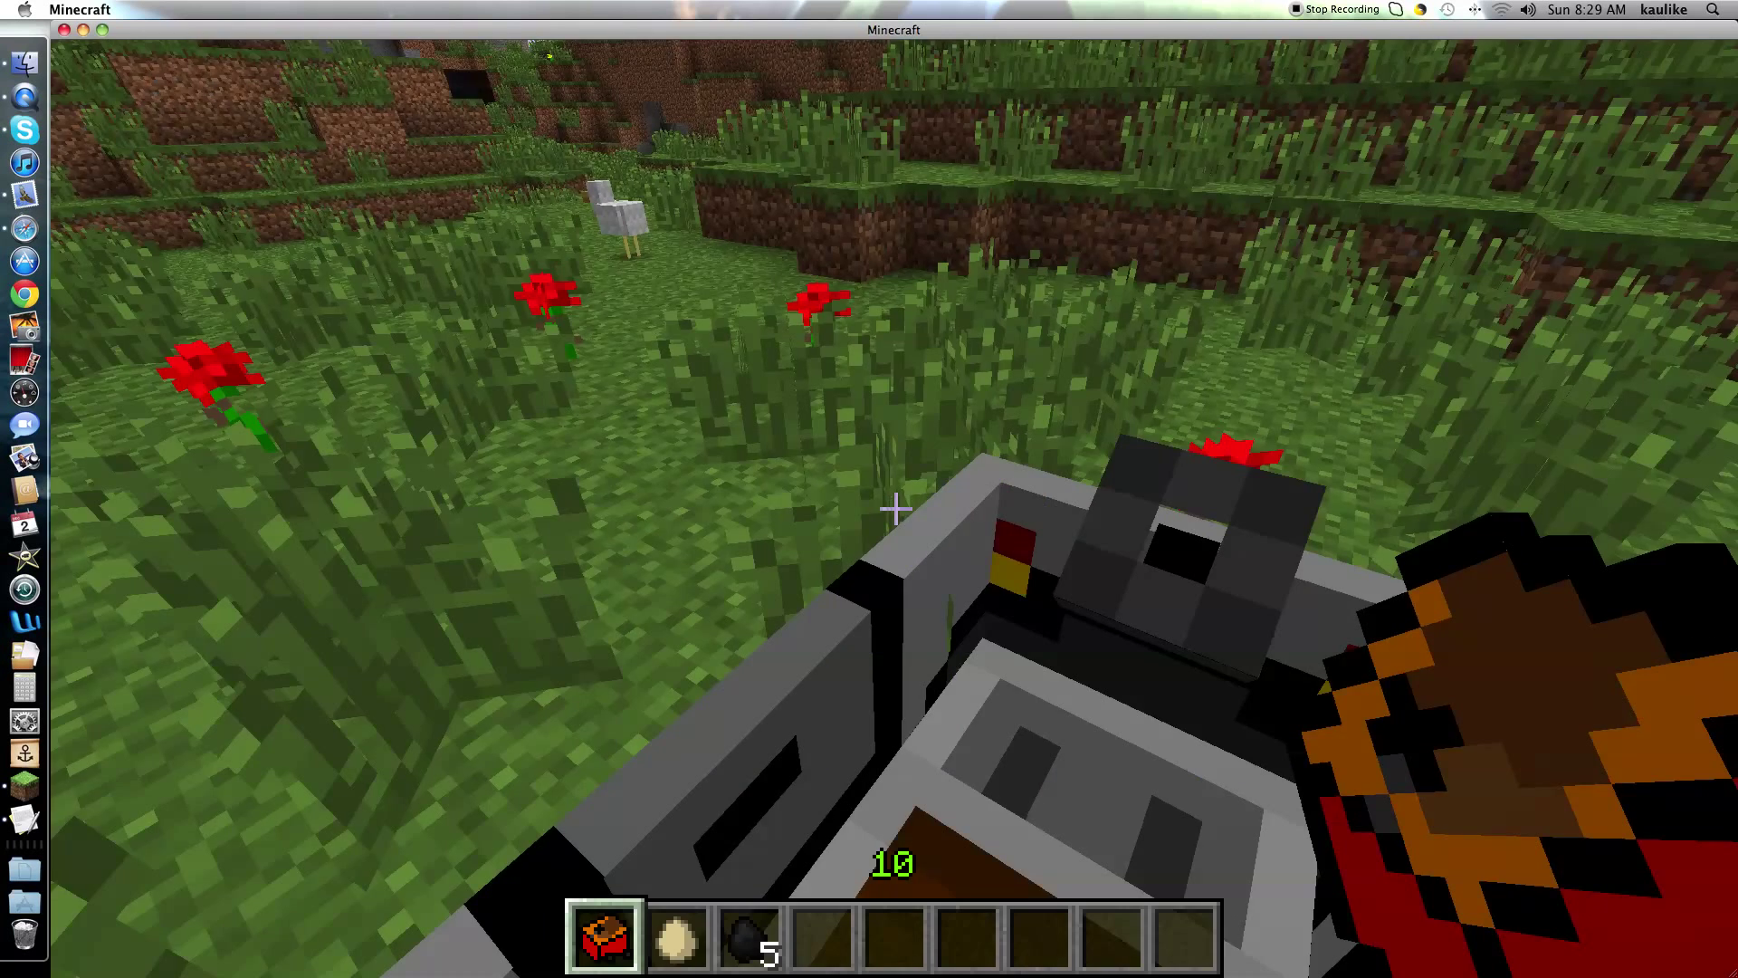
{"action": "right_click", "coordinate": [896, 509]}
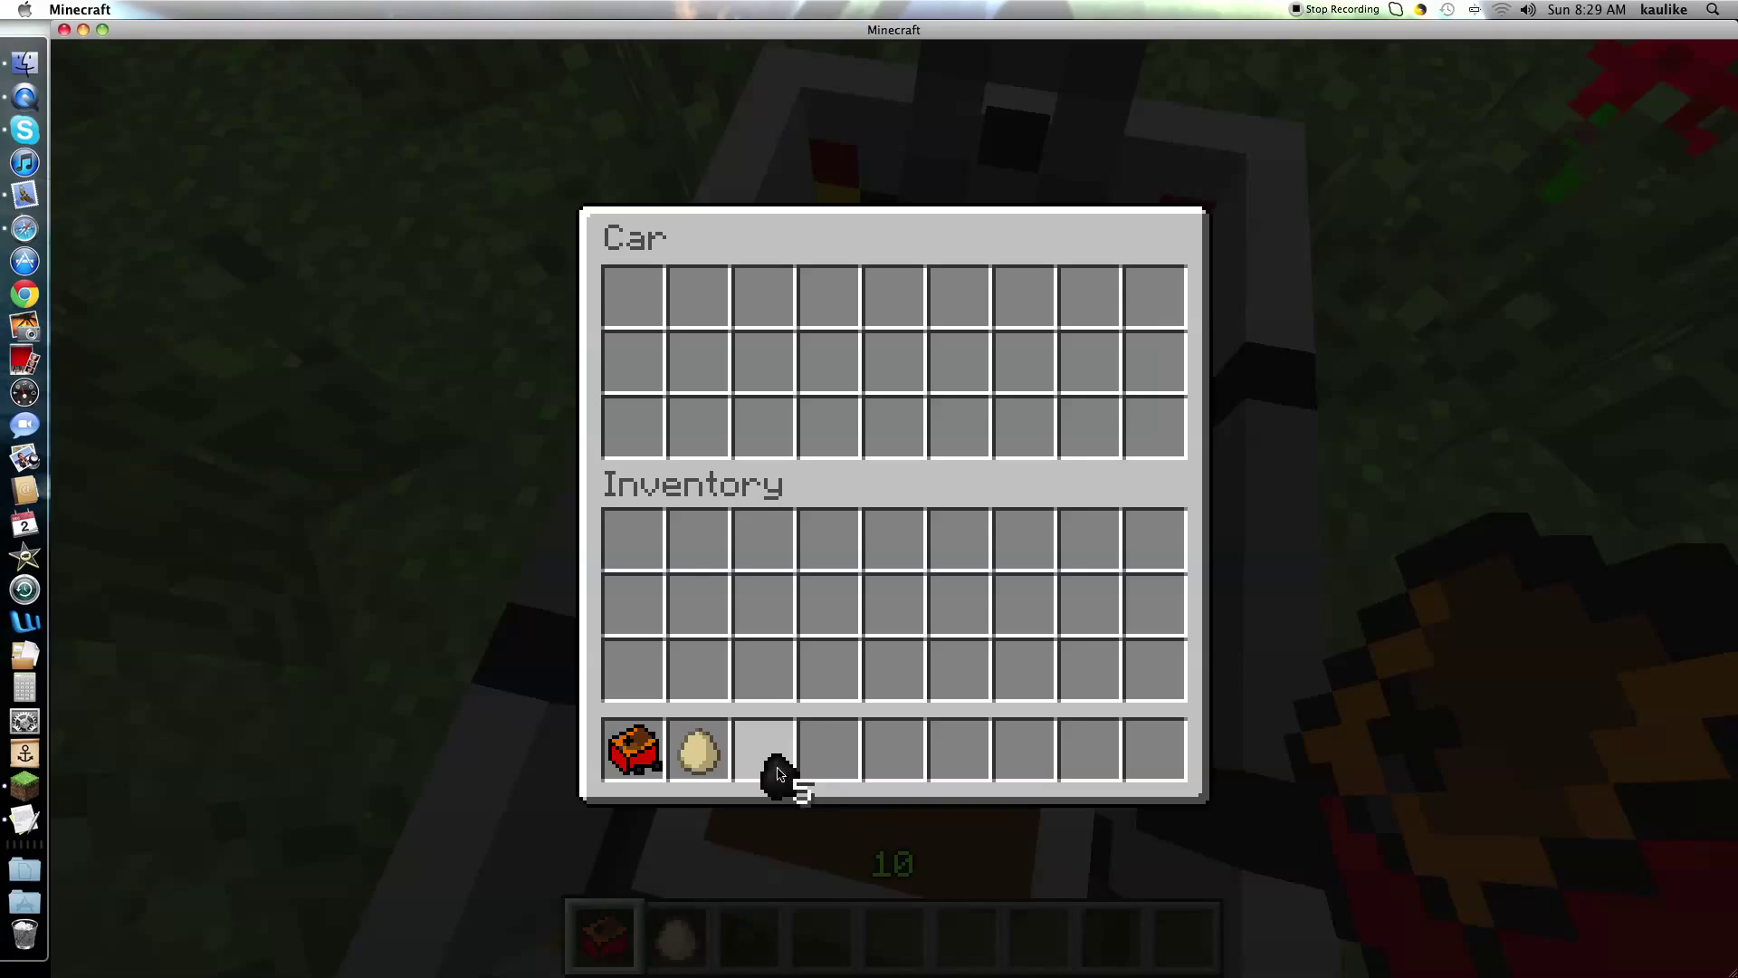
{"action": "key", "text": "Escape"}
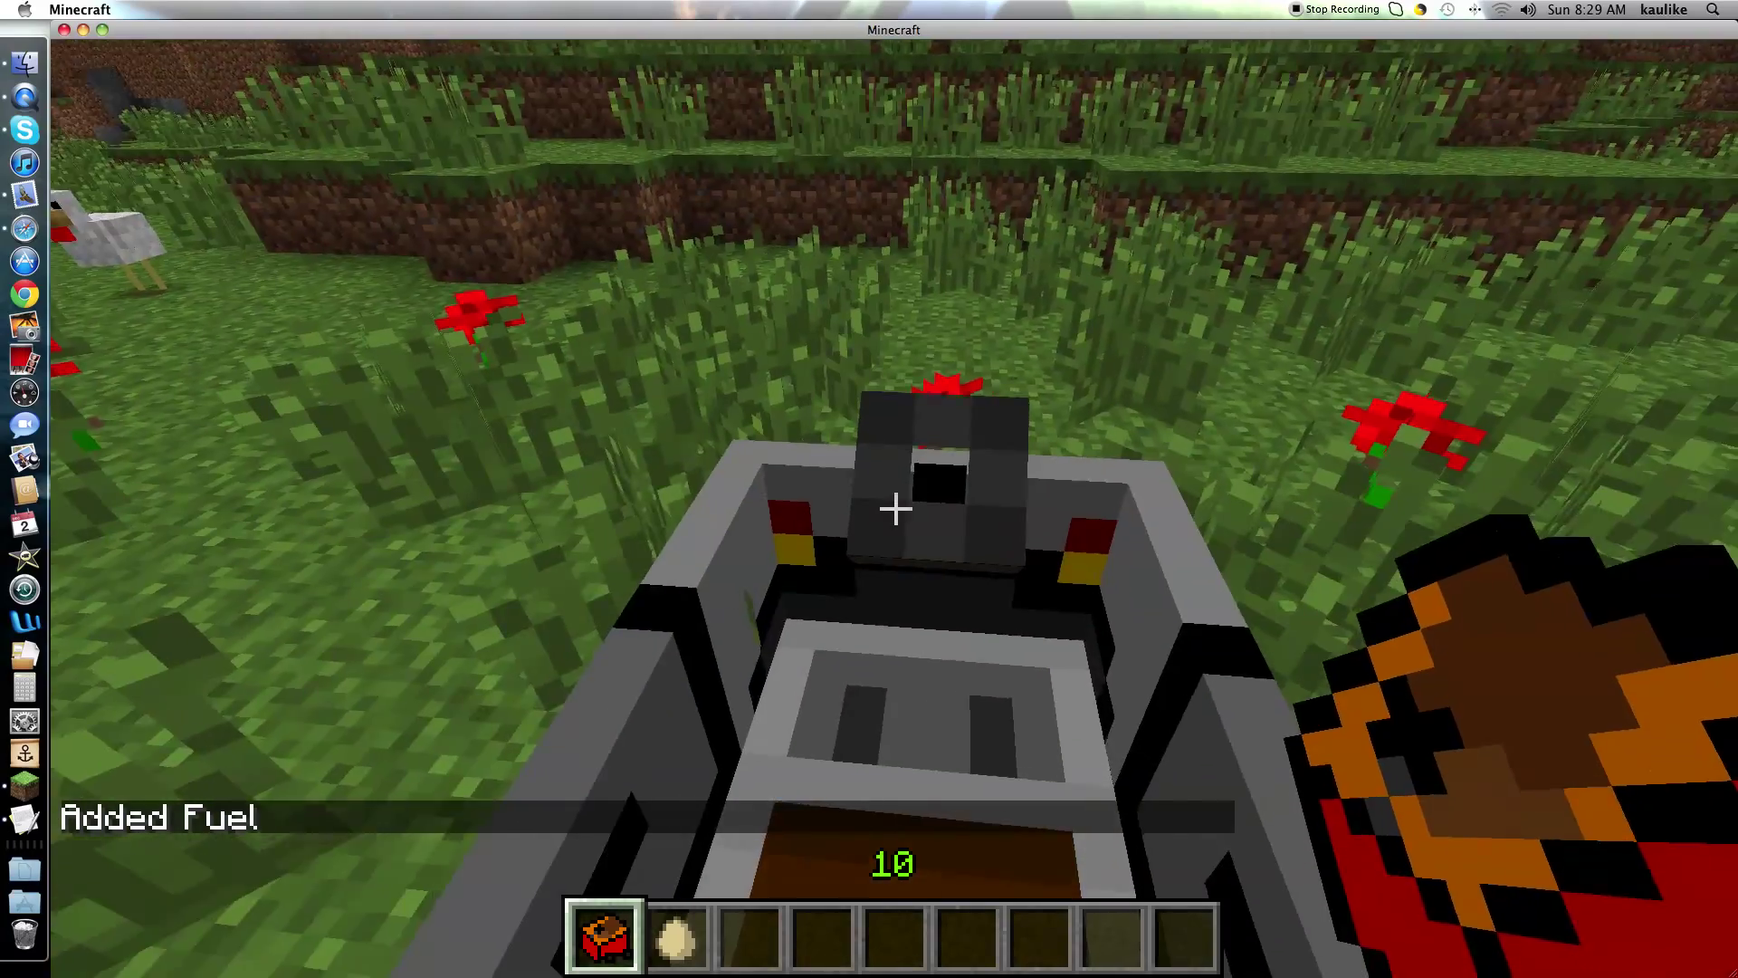
{"action": "key", "text": "w"}
{"action": "key", "text": "a"}
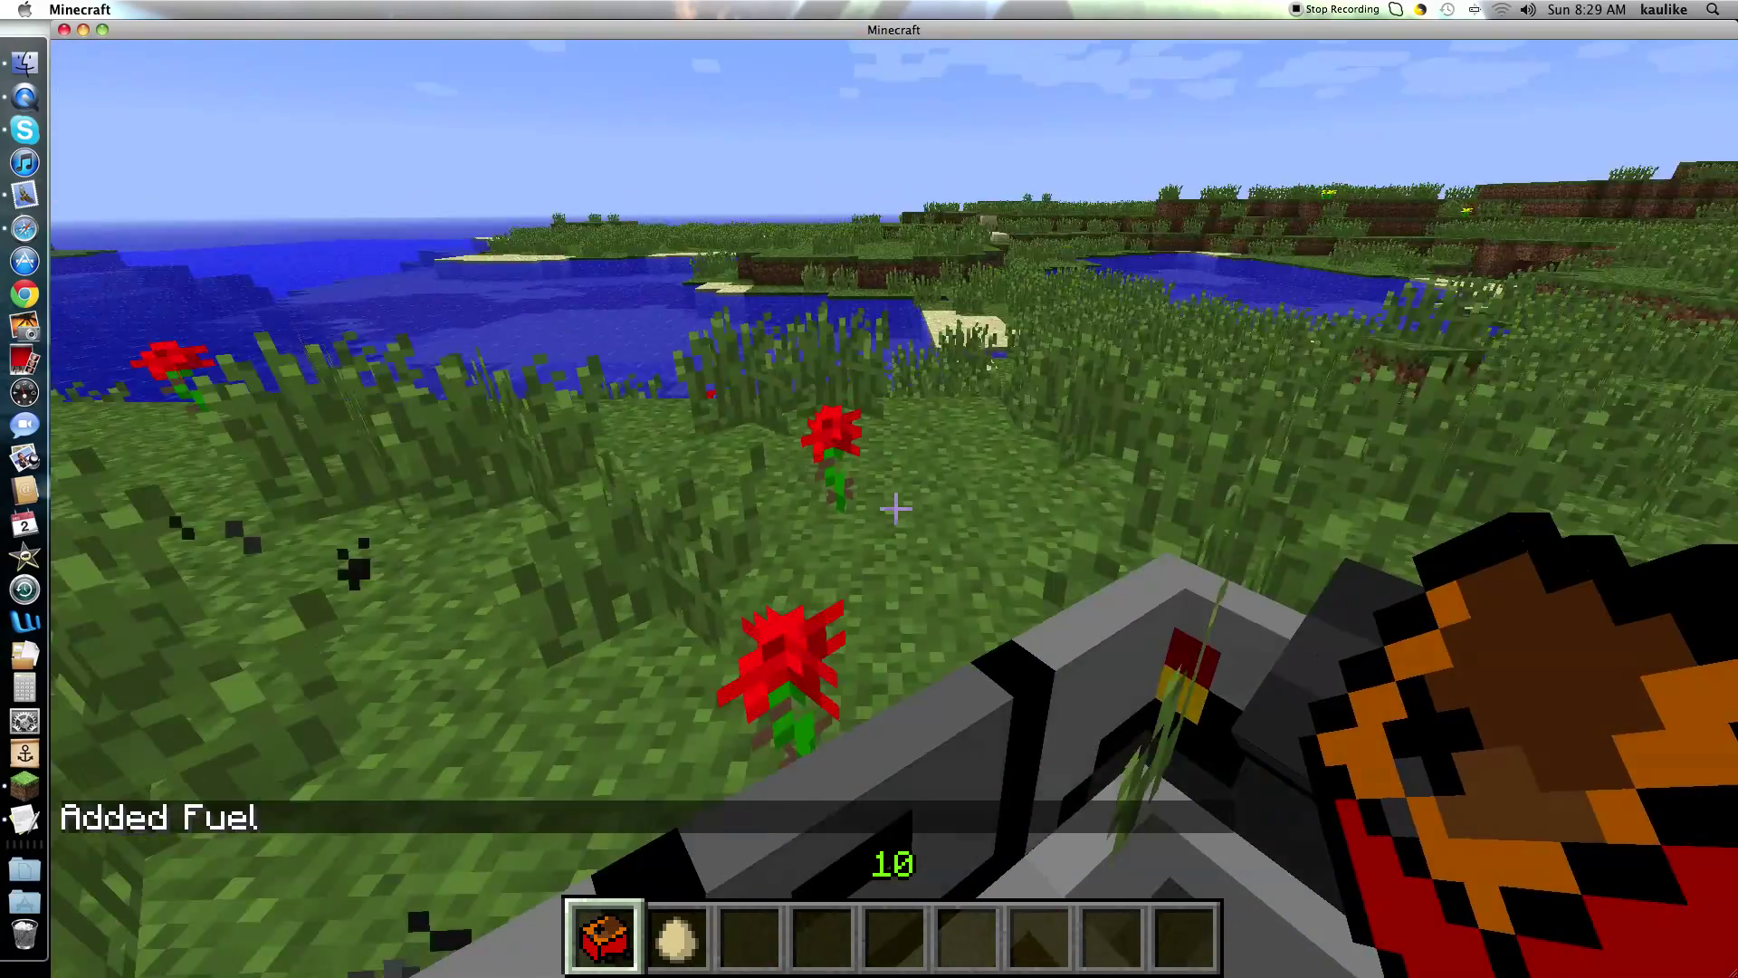
{"action": "key", "text": "w"}
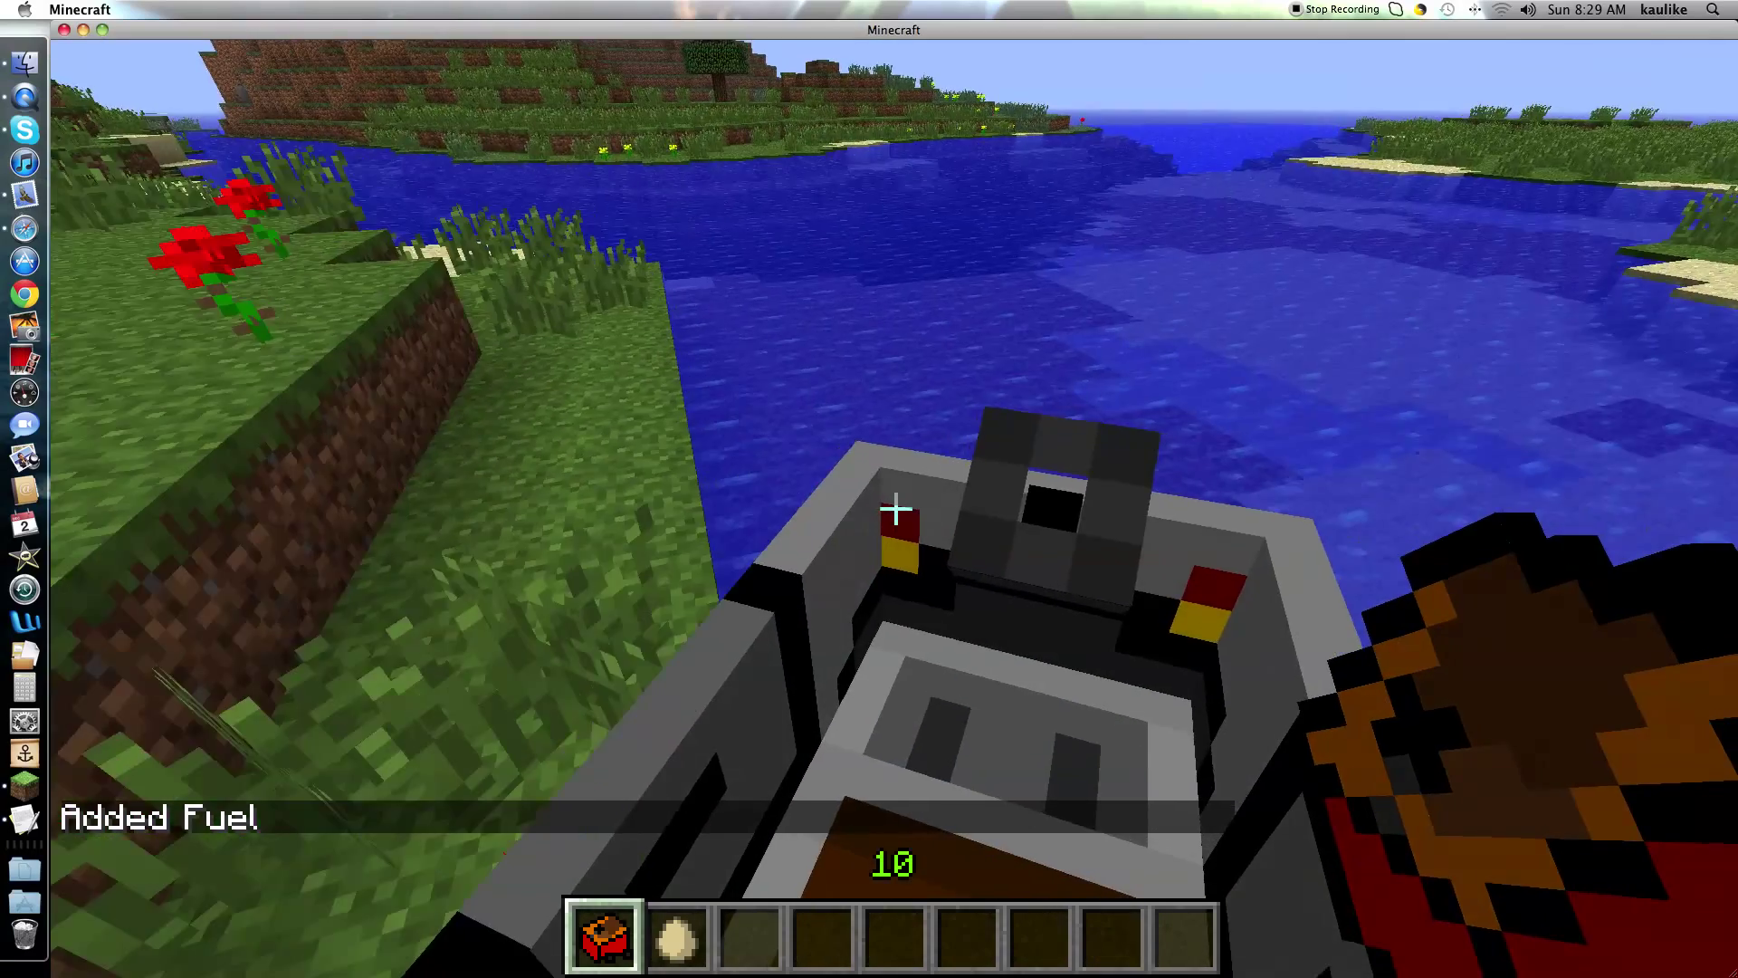
{"action": "key", "text": "a"}
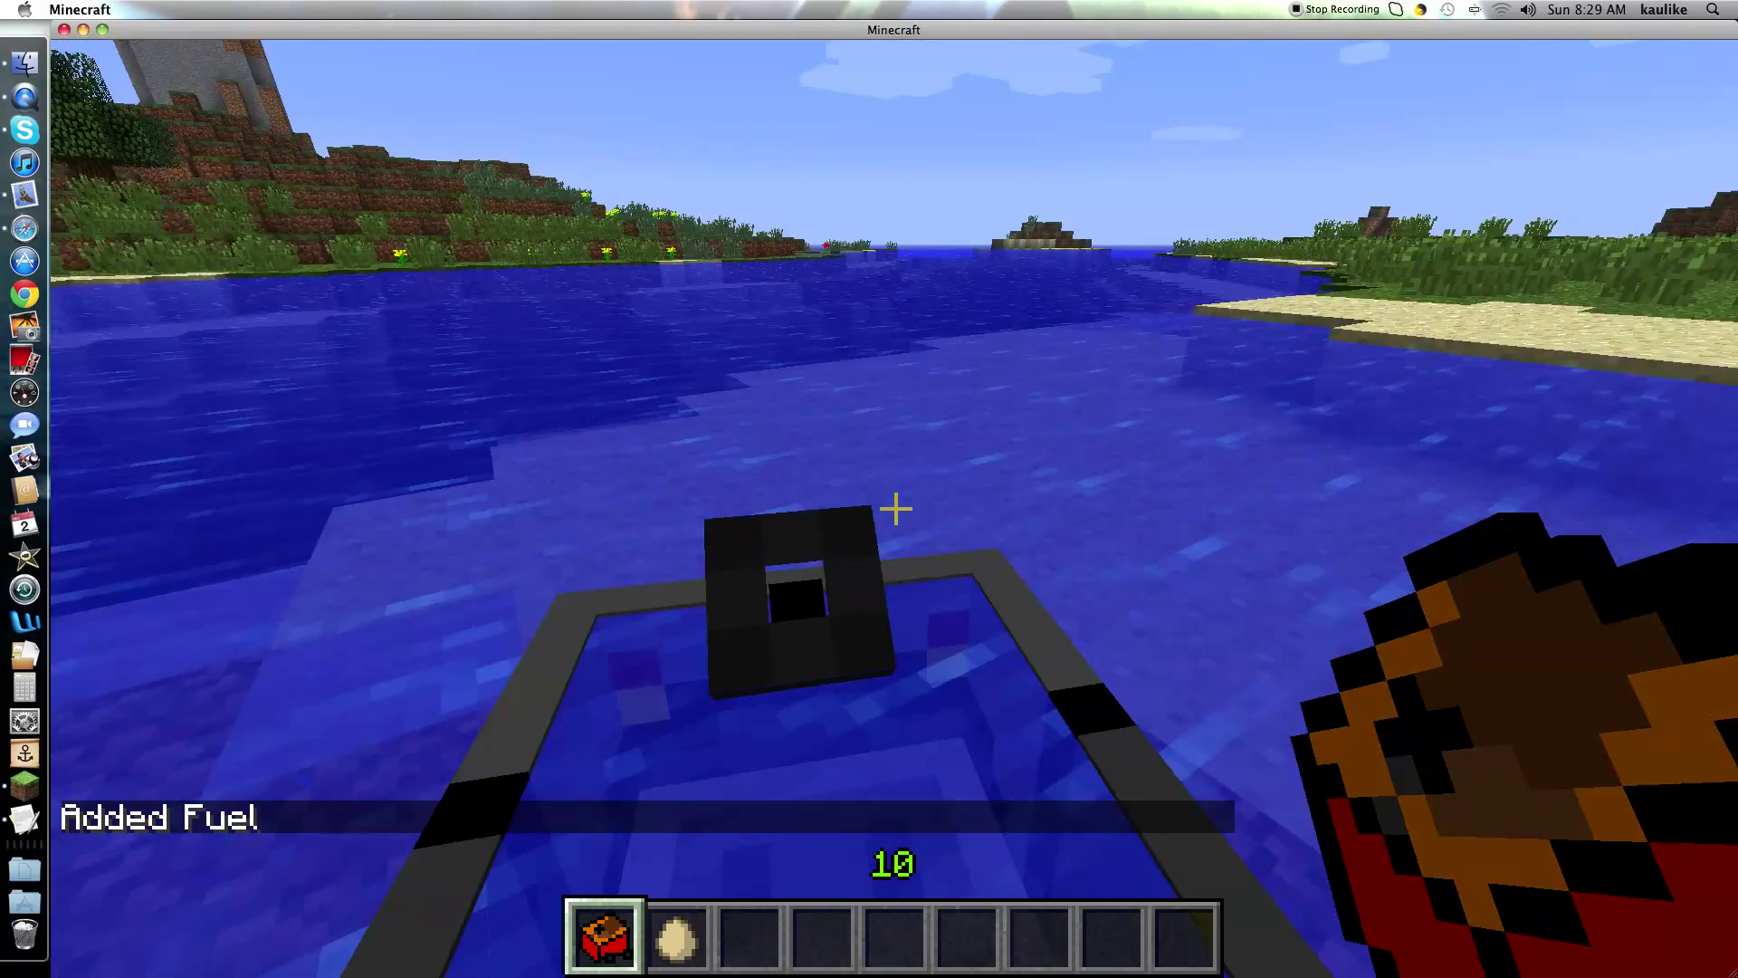